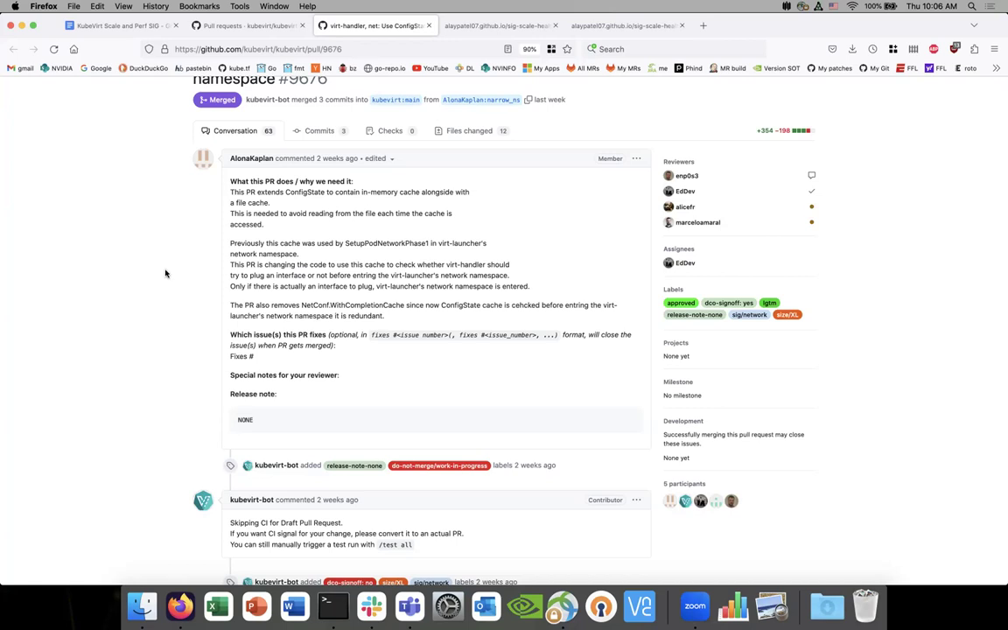
# Expand the full list of checks on merged PR #9676's merge commit.
pyautogui.scroll(1, 165, 274)
pyautogui.scroll(-15, 166, 274)
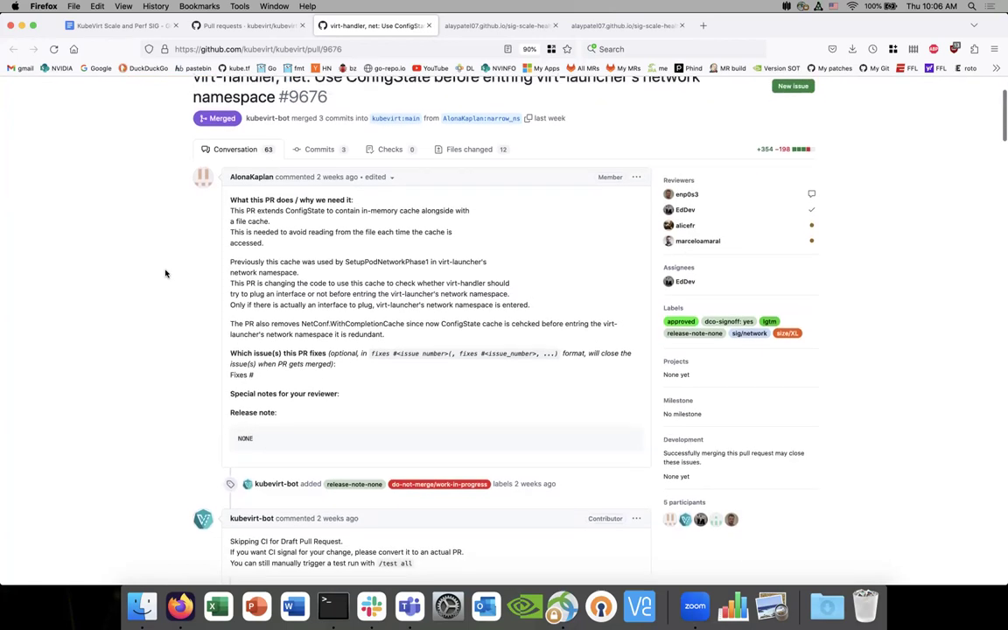
pyautogui.scroll(-20, 165, 274)
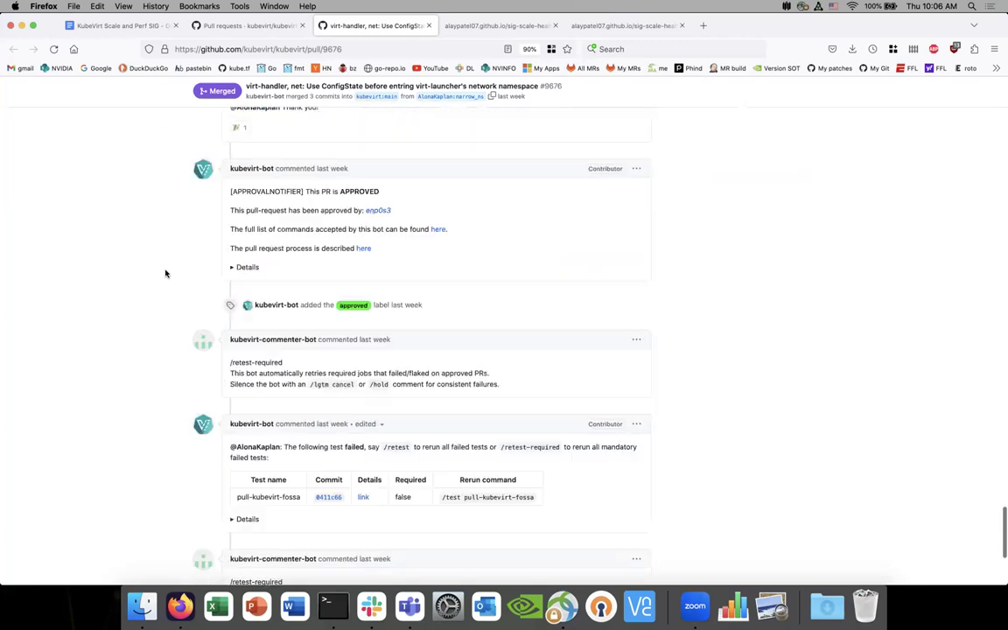
pyautogui.scroll(7, 166, 274)
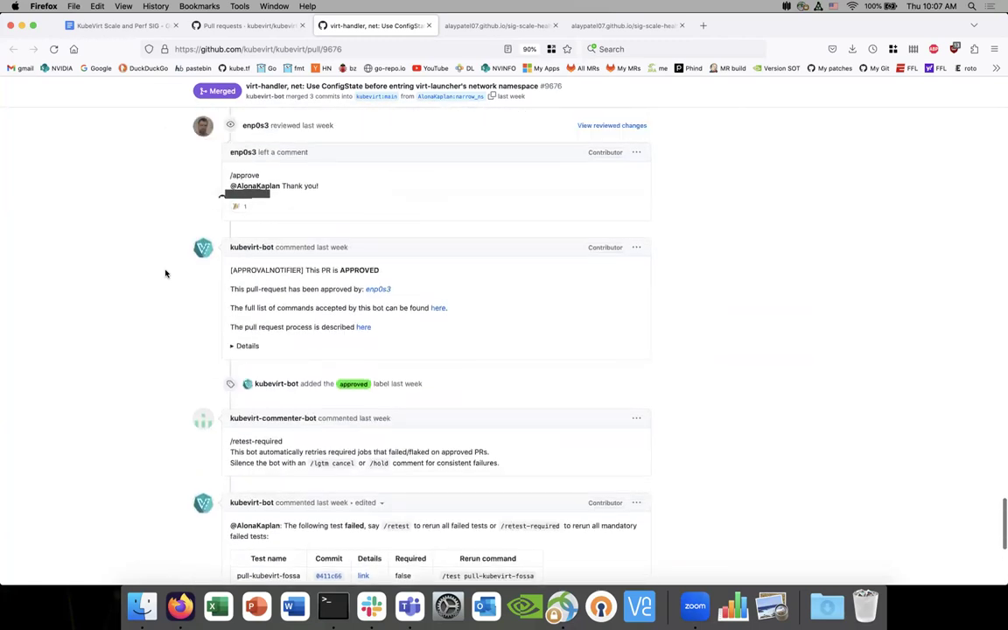
pyautogui.scroll(5, 166, 274)
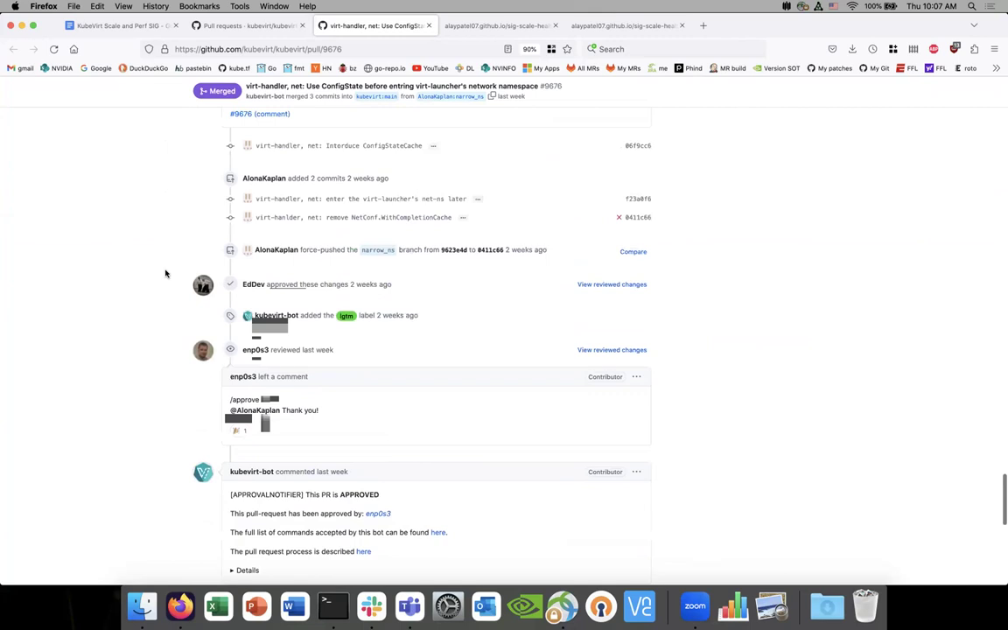
pyautogui.scroll(10, 165, 274)
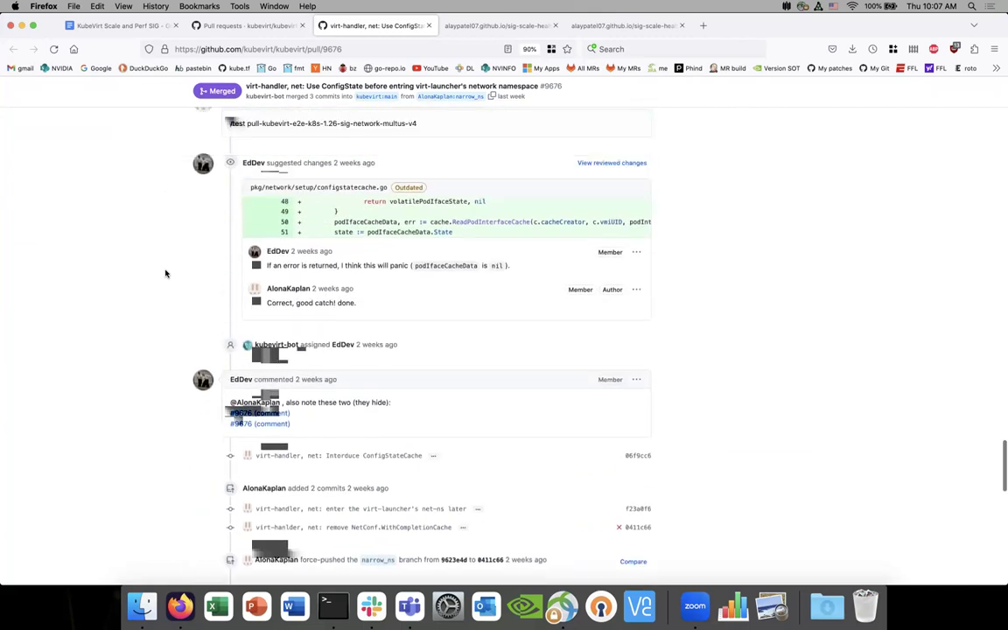
pyautogui.scroll(9, 166, 274)
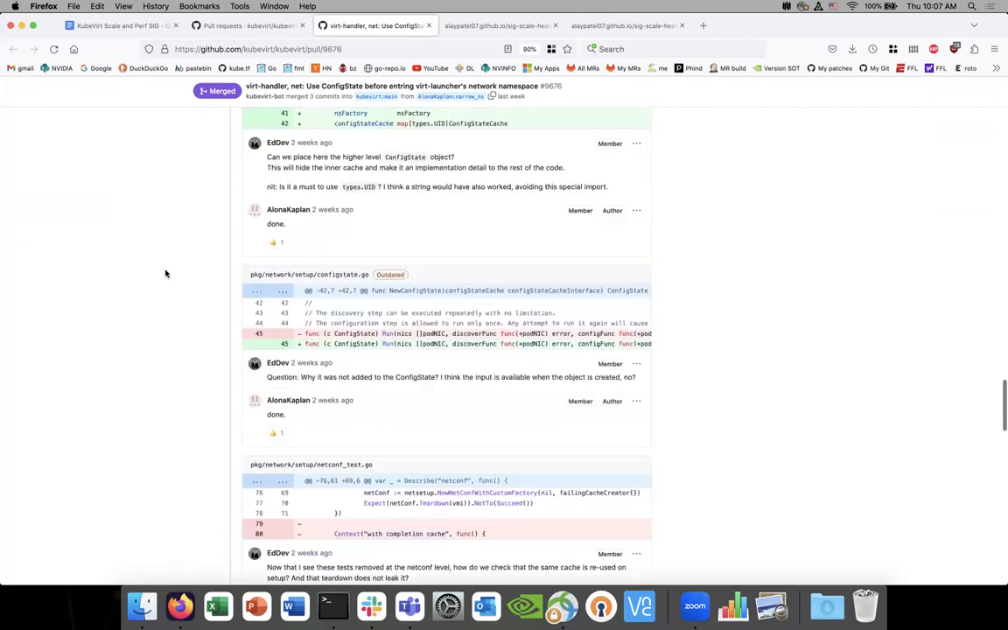
pyautogui.scroll(5, 165, 274)
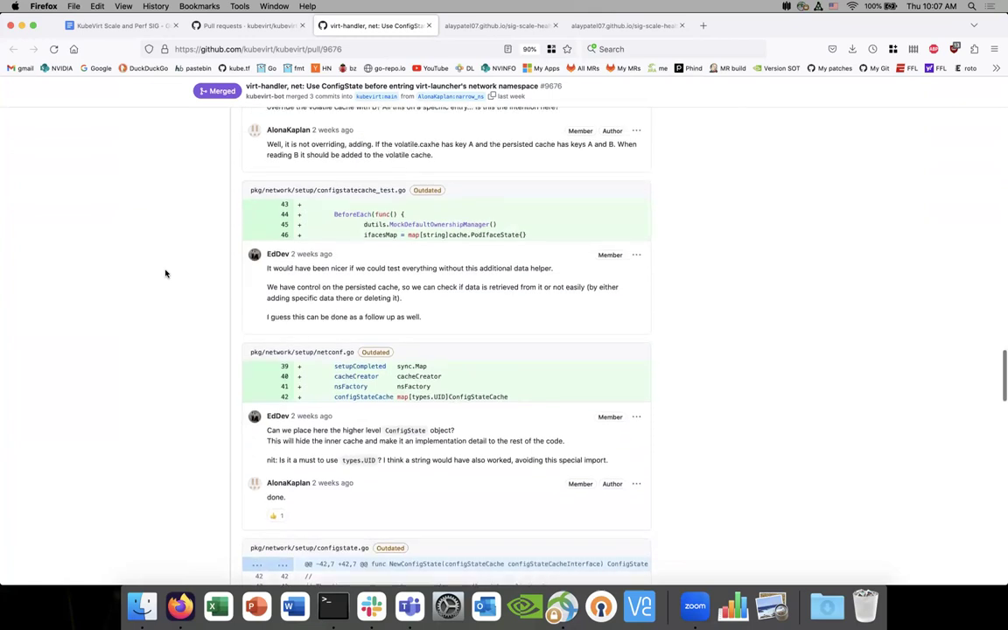
pyautogui.scroll(-15, 165, 274)
pyautogui.scroll(-15, 277, 518)
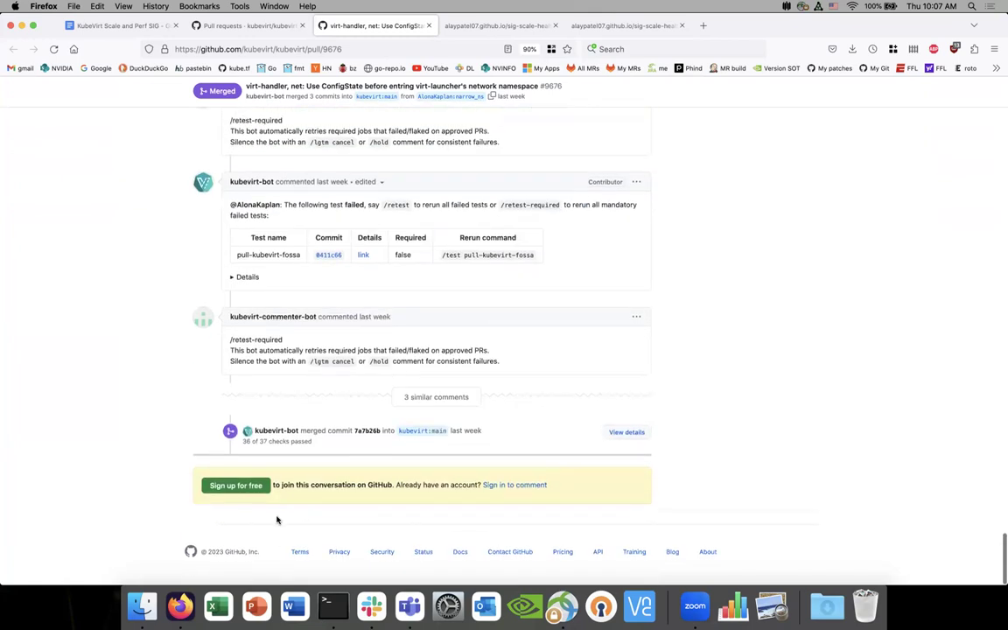
pyautogui.click(621, 434)
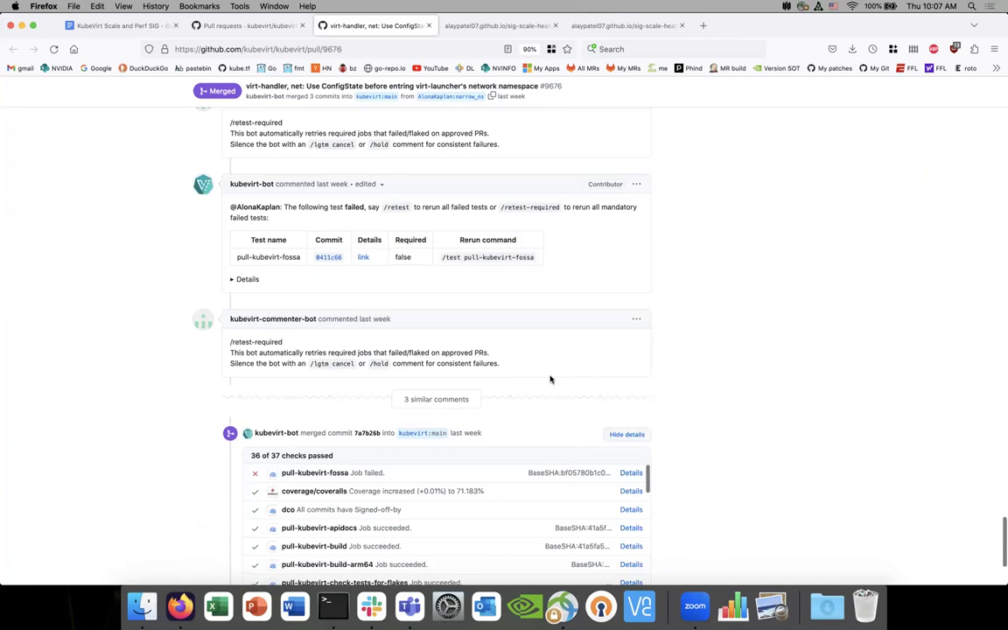
pyautogui.scroll(-4, 551, 378)
pyautogui.scroll(-10, 472, 341)
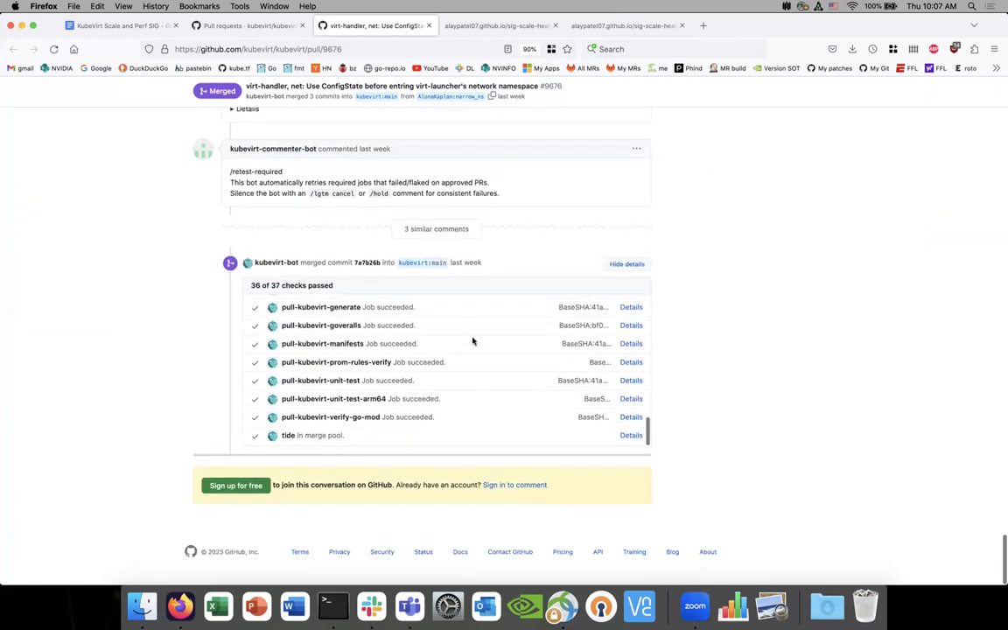
pyautogui.scroll(3, 473, 341)
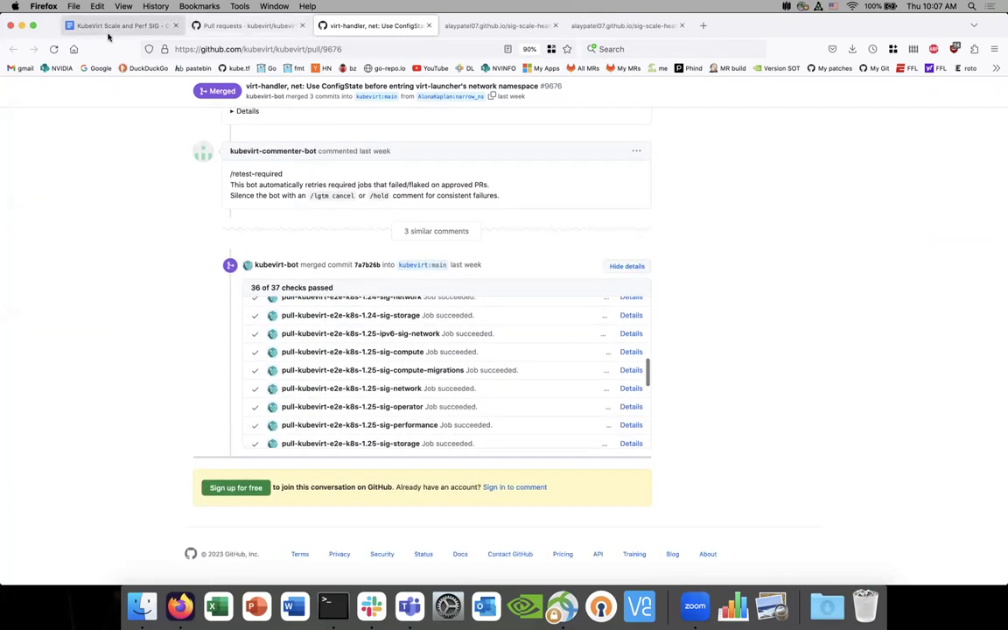
# Glance over the SIG notes, merged PR list and sig-scale-health charts, then return to PR #9676's checks.
pyautogui.click(136, 29)
pyautogui.click(237, 28)
pyautogui.click(354, 28)
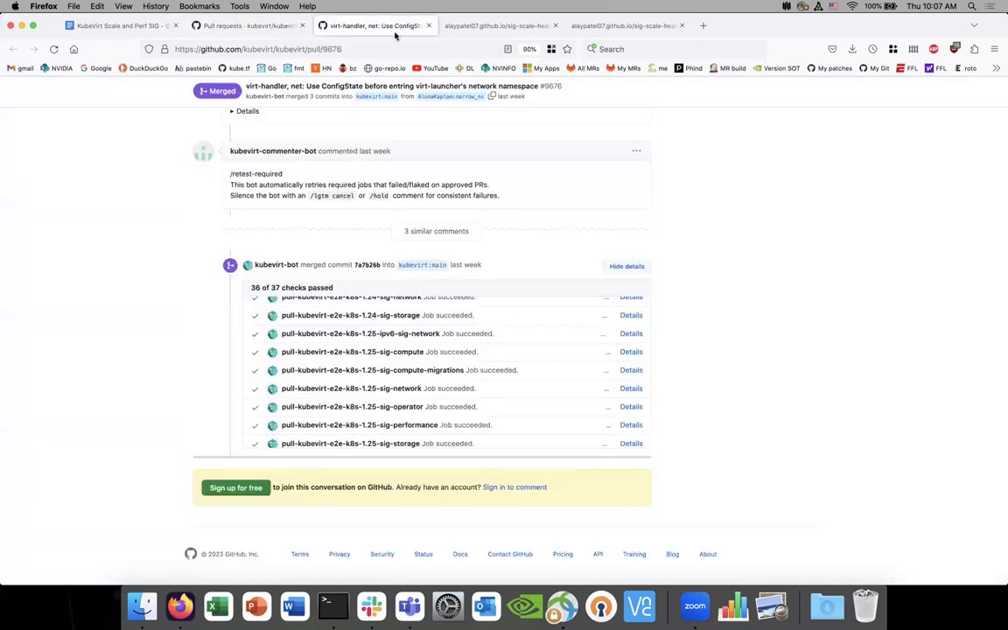
pyautogui.click(522, 26)
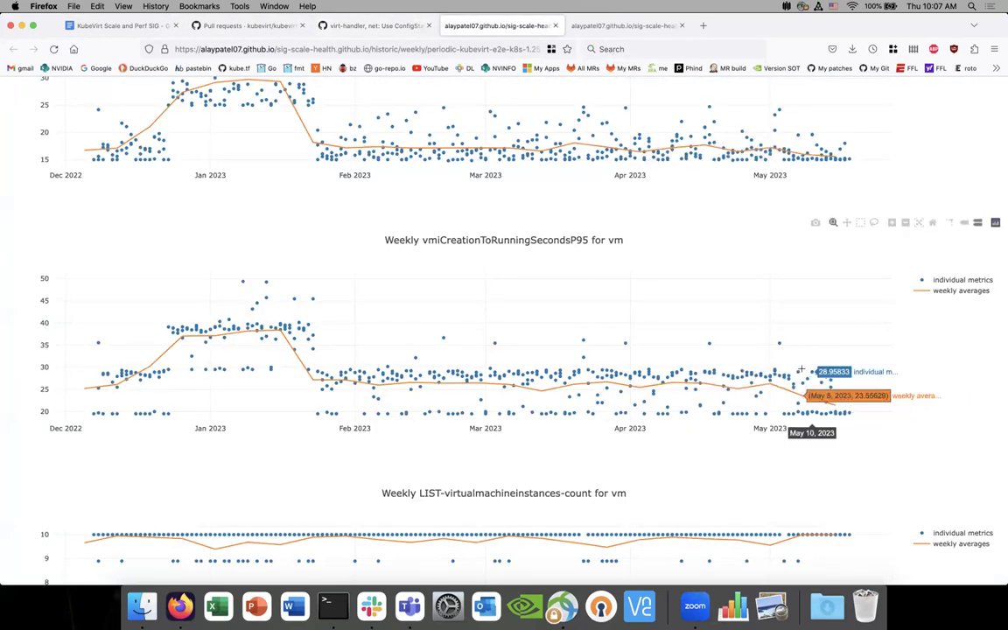
pyautogui.click(136, 32)
pyautogui.click(224, 25)
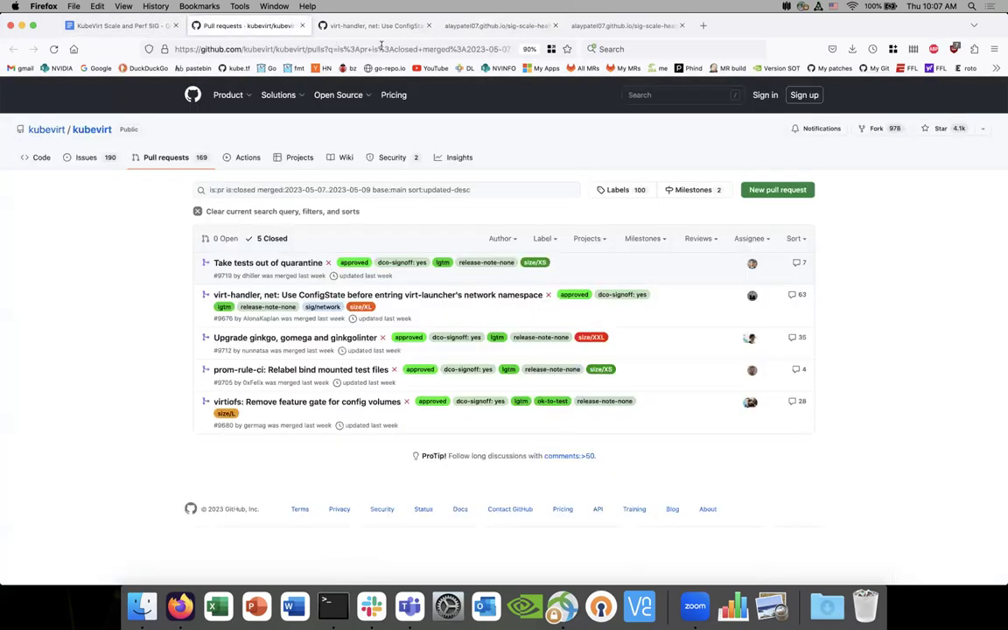
pyautogui.click(377, 26)
# Open the pull-kubevirt-e2e-k8s-1.25-sig-performance job details in a new tab.
pyautogui.scroll(-3, 371, 378)
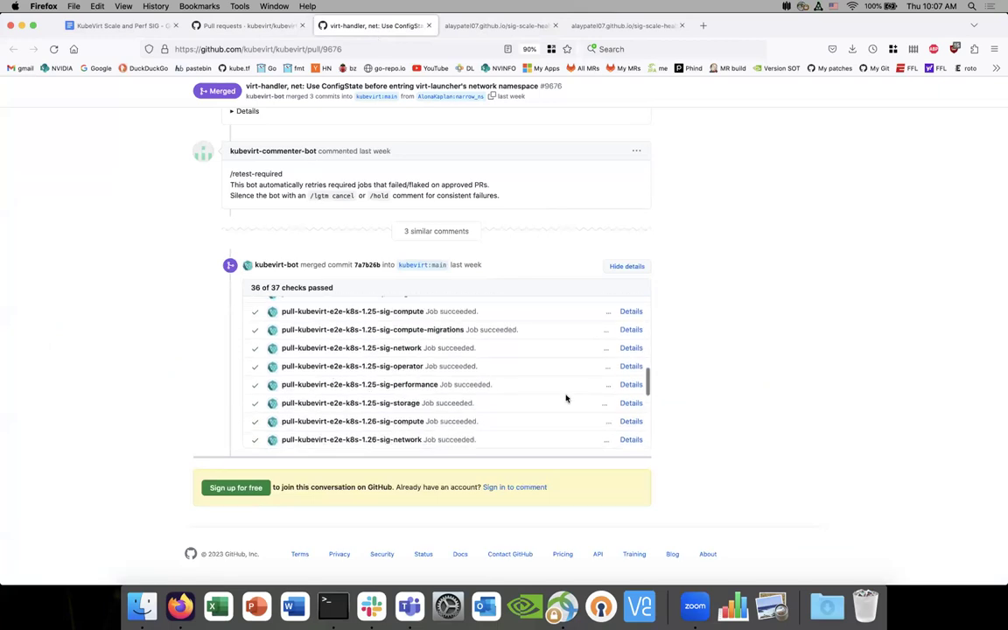
pyautogui.rightClick(631, 384)
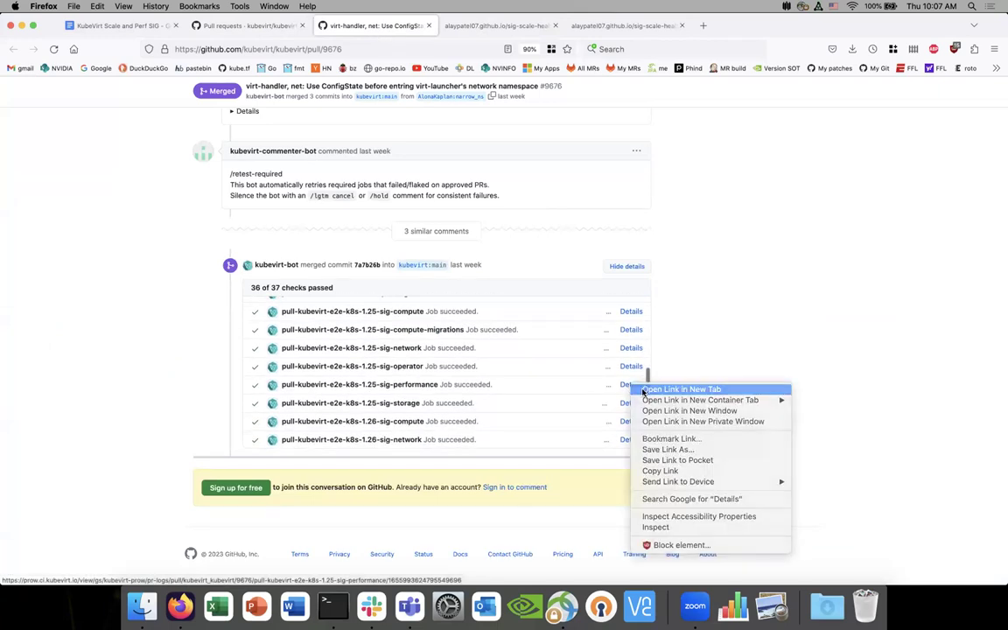
pyautogui.click(665, 387)
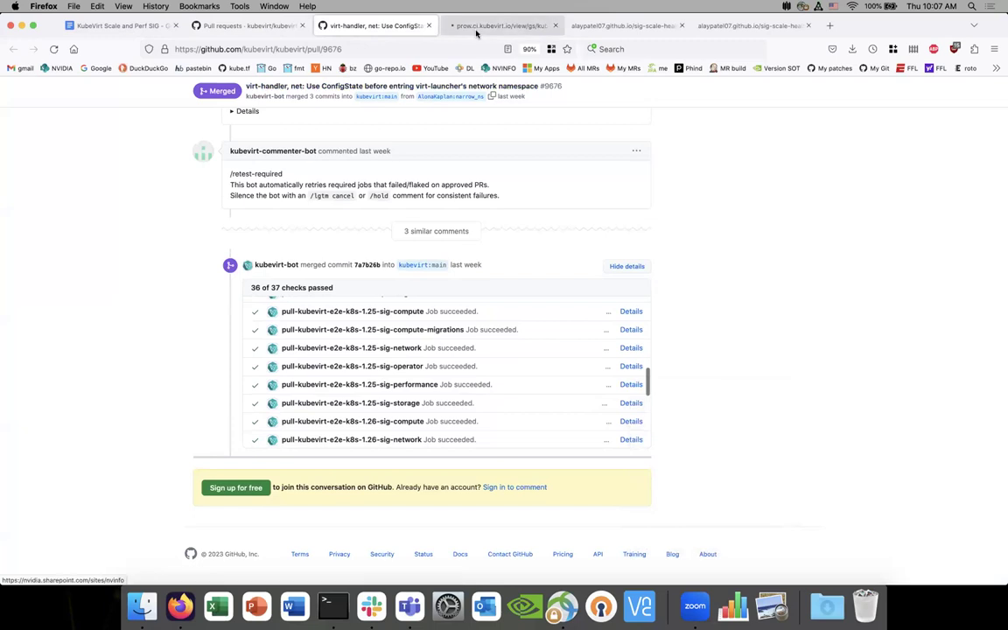
pyautogui.hotkey('ctrl', 'Tab')
pyautogui.hotkey('ctrl', 'Tab')
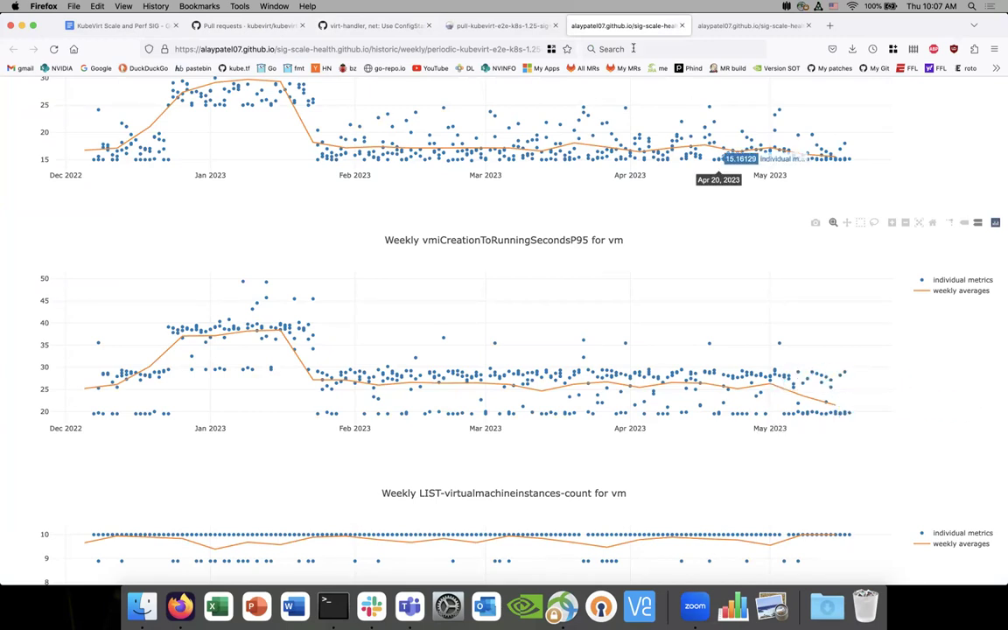
# Expand the 2693 skipped build-log lines and find vmiCreationToRunningSecondsP95 at 19.5 against a 60 threshold.
pyautogui.click(501, 26)
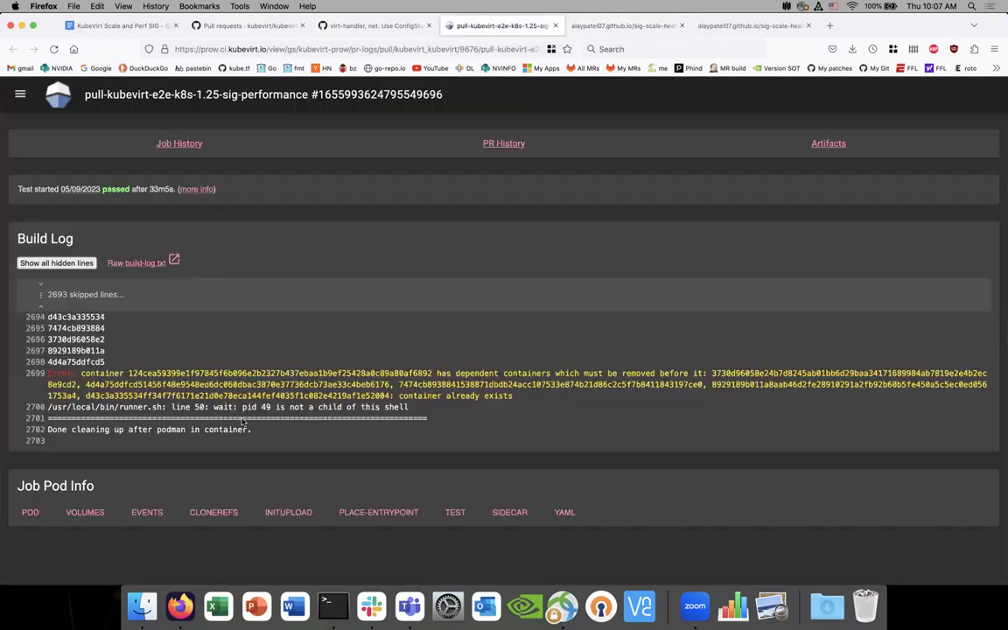
pyautogui.click(79, 294)
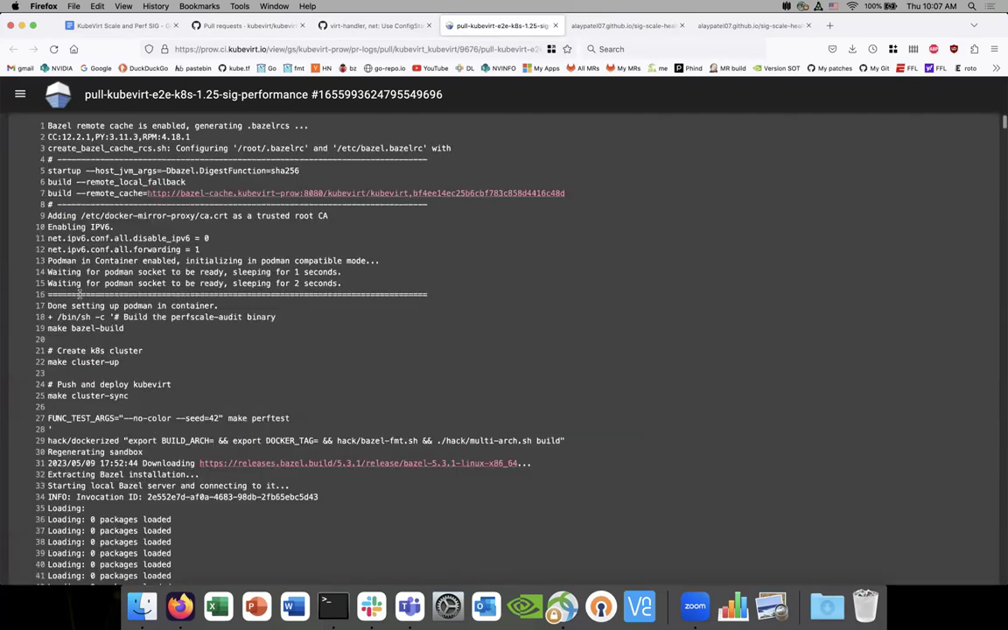
pyautogui.scroll(-20, 877, 345)
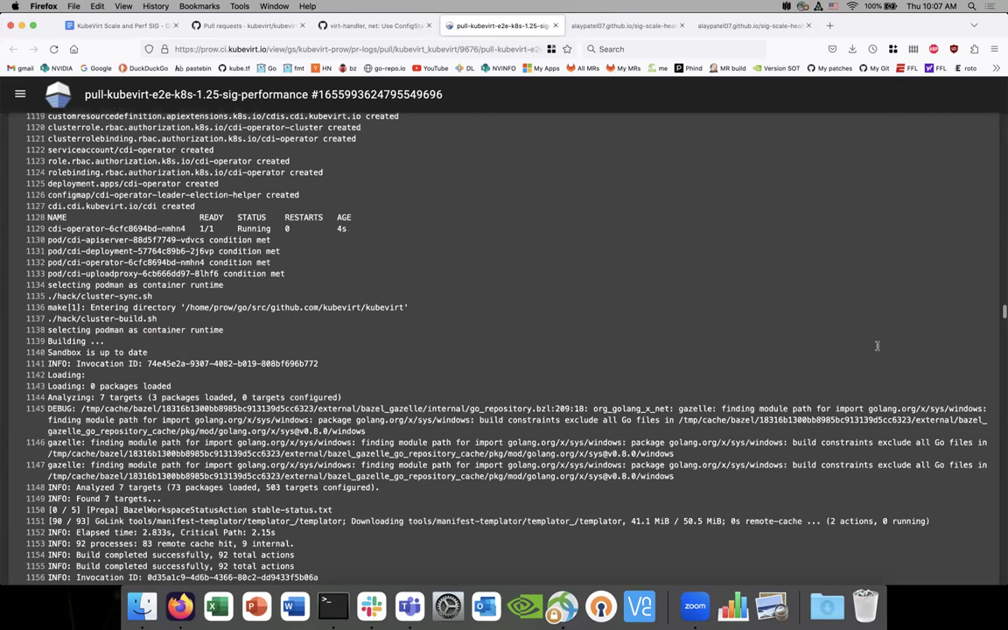
pyautogui.scroll(-20, 876, 345)
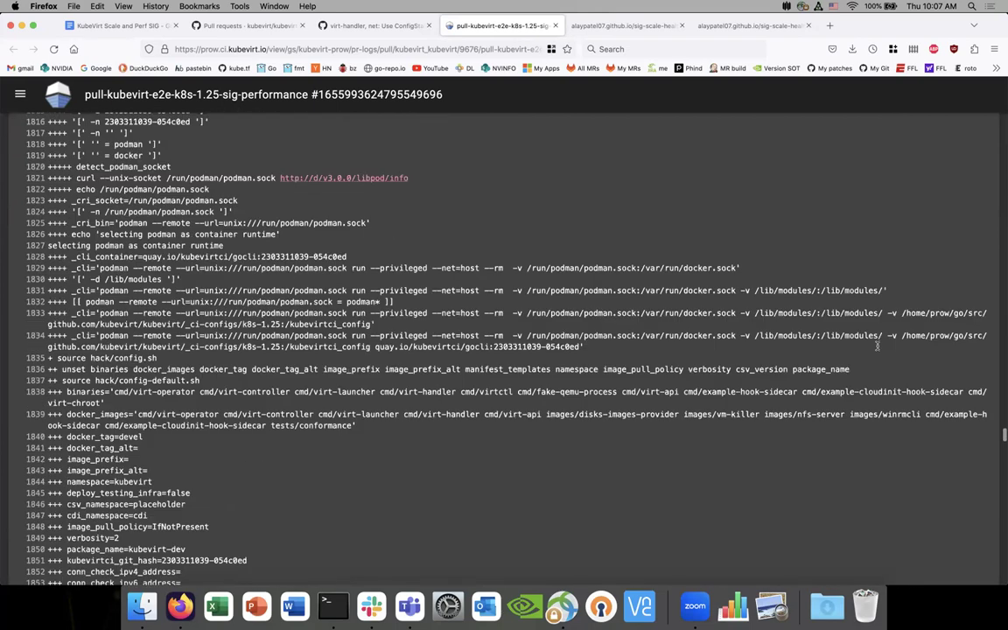
pyautogui.scroll(5, 879, 350)
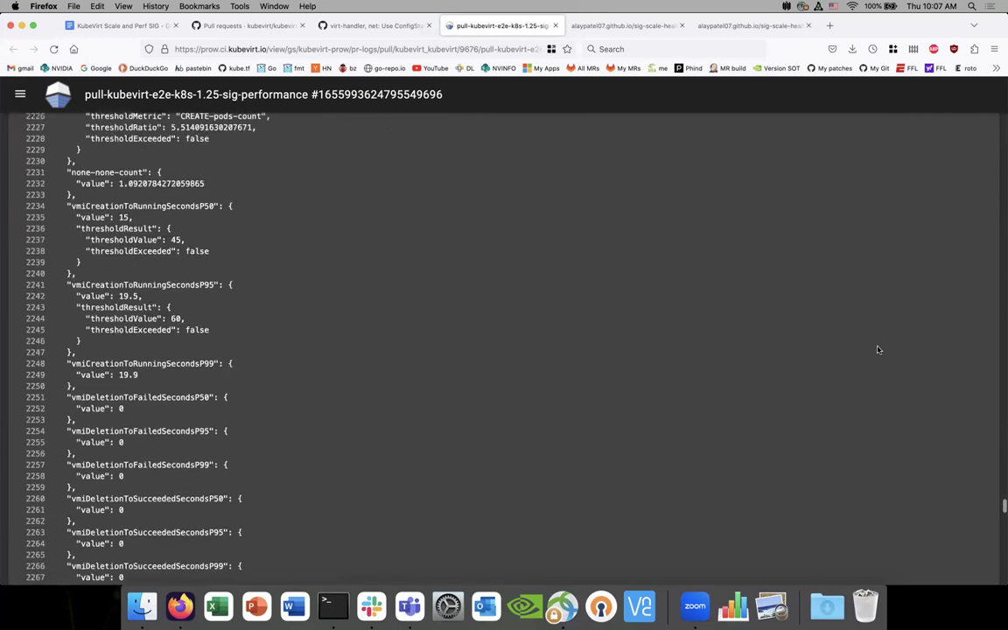
pyautogui.scroll(-1, 879, 350)
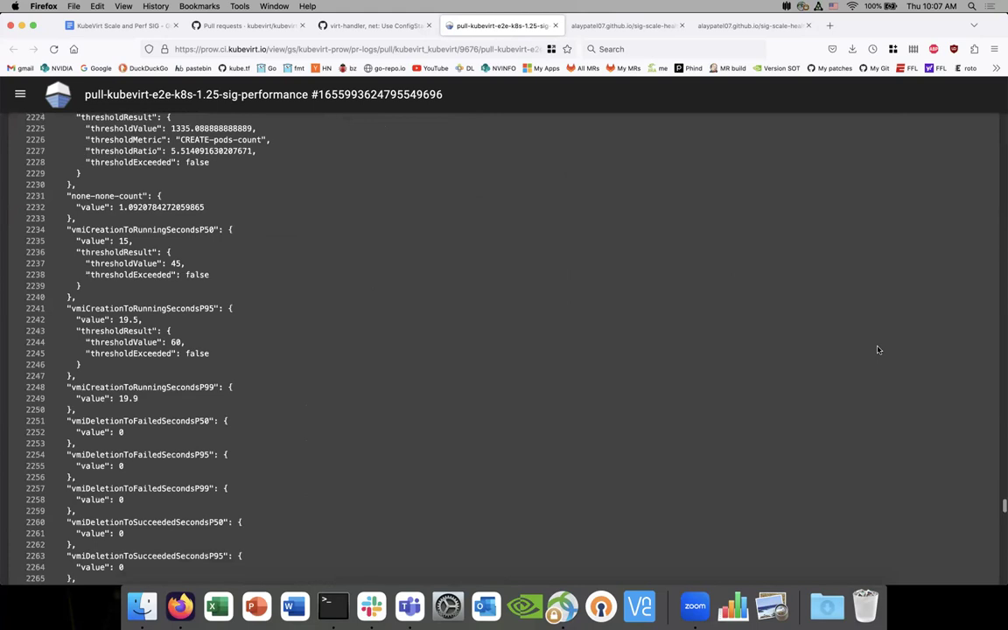
pyautogui.tripleClick(171, 320)
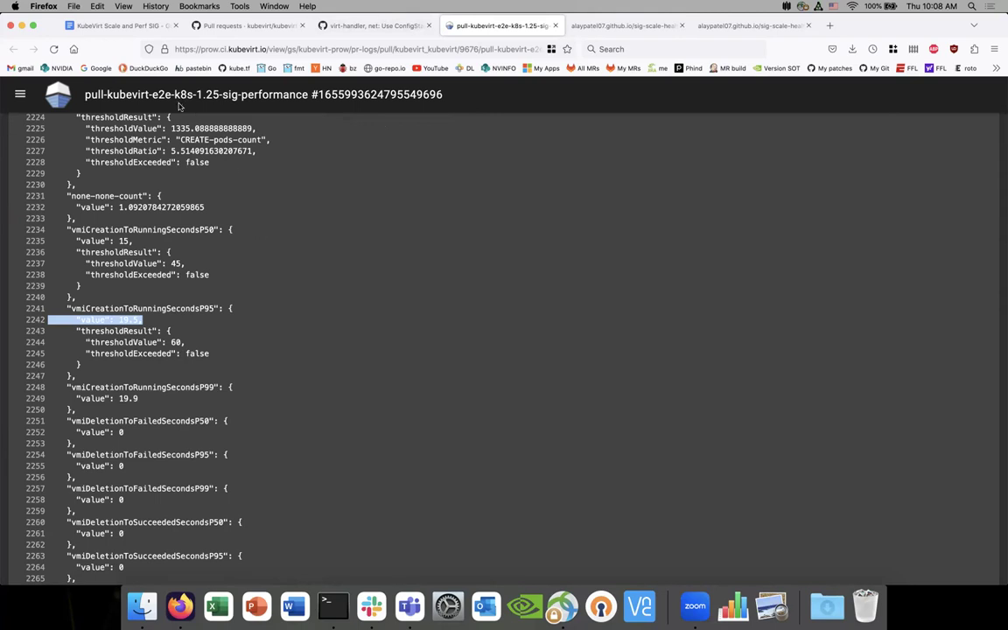
pyautogui.click(124, 399)
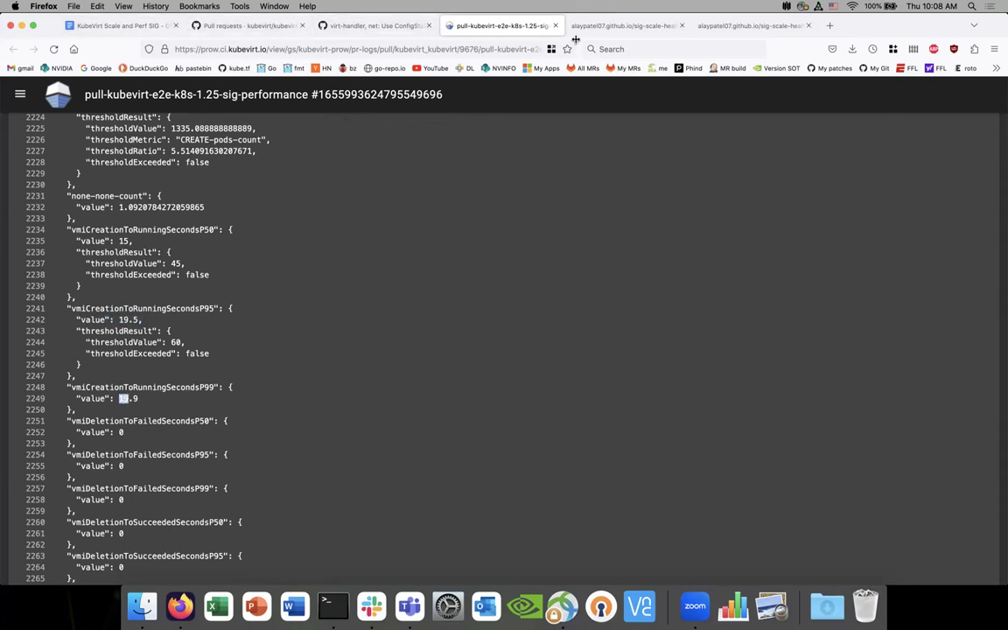
pyautogui.click(612, 26)
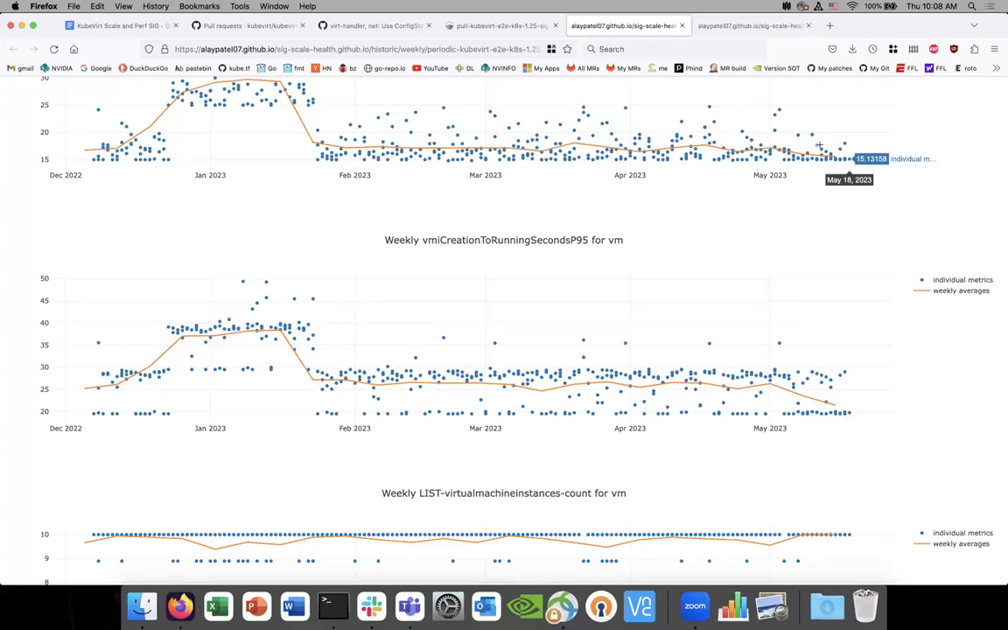
pyautogui.scroll(3, 820, 146)
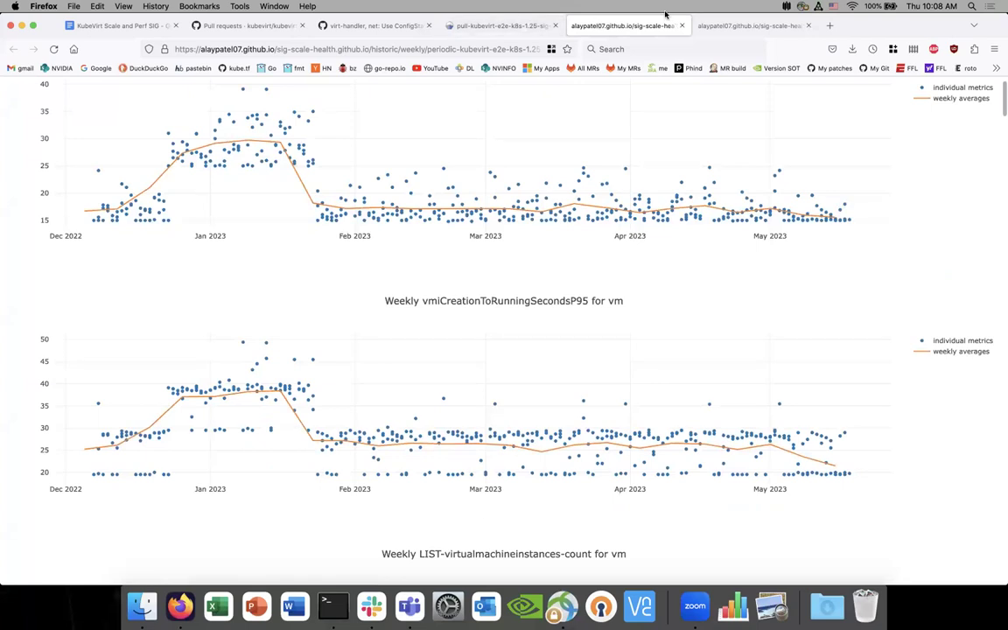
pyautogui.click(477, 29)
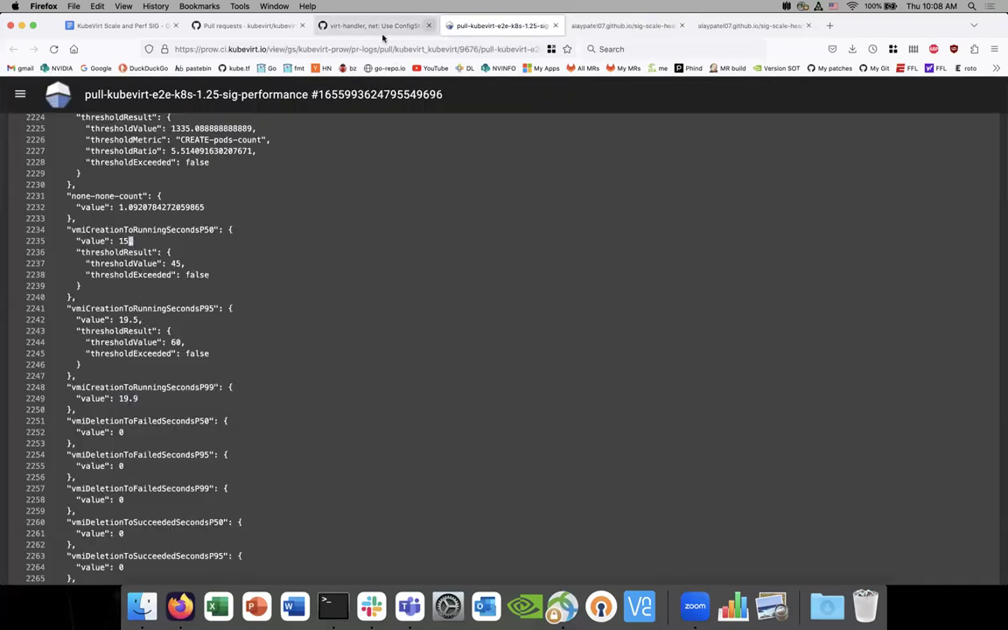
pyautogui.click(649, 26)
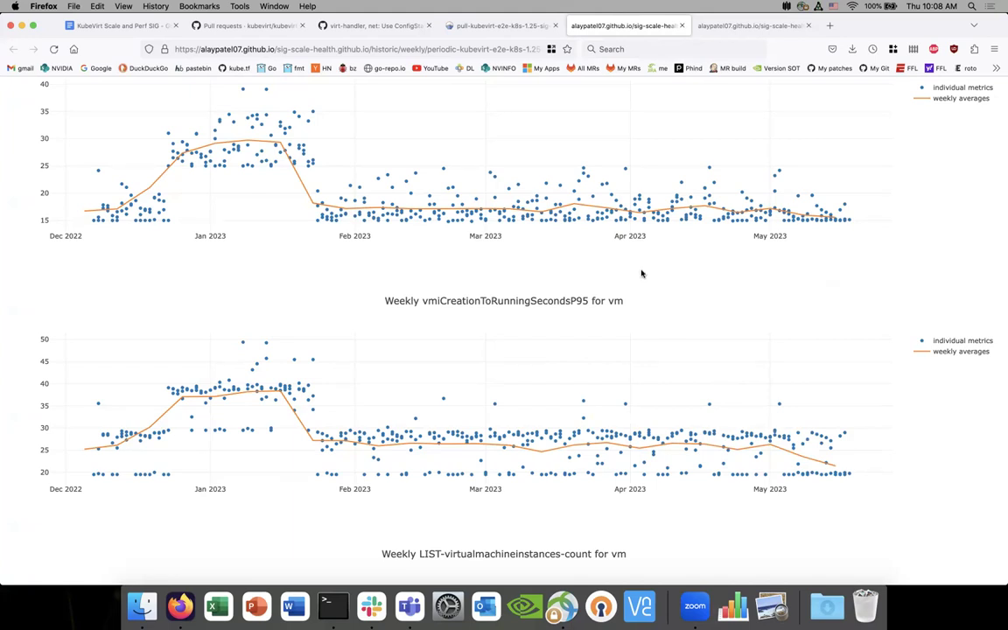
pyautogui.click(492, 25)
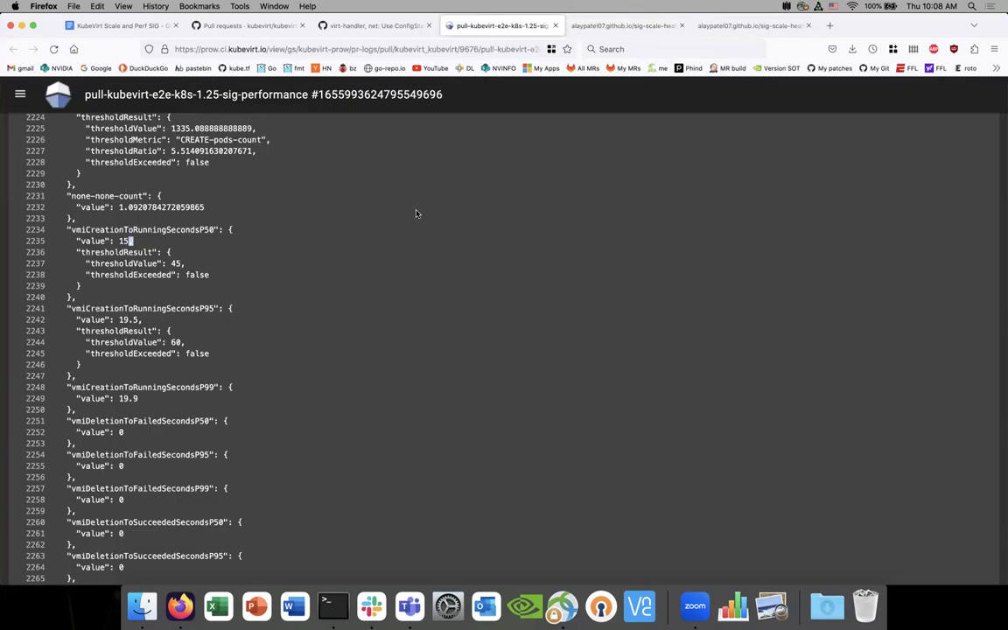
pyautogui.scroll(3, 416, 214)
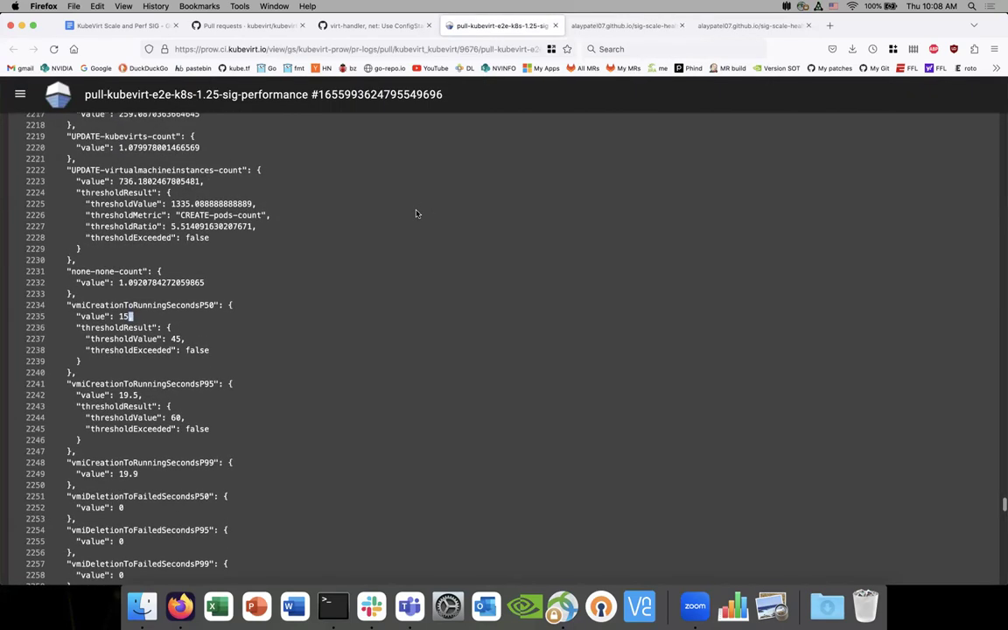
pyautogui.scroll(20, 416, 213)
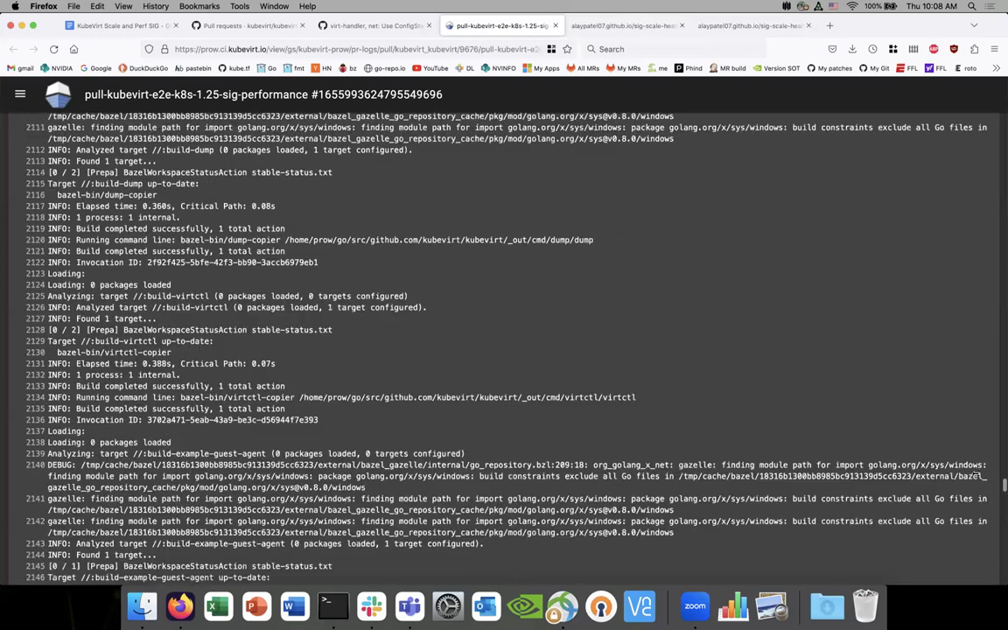
pyautogui.scroll(20, 1000, 224)
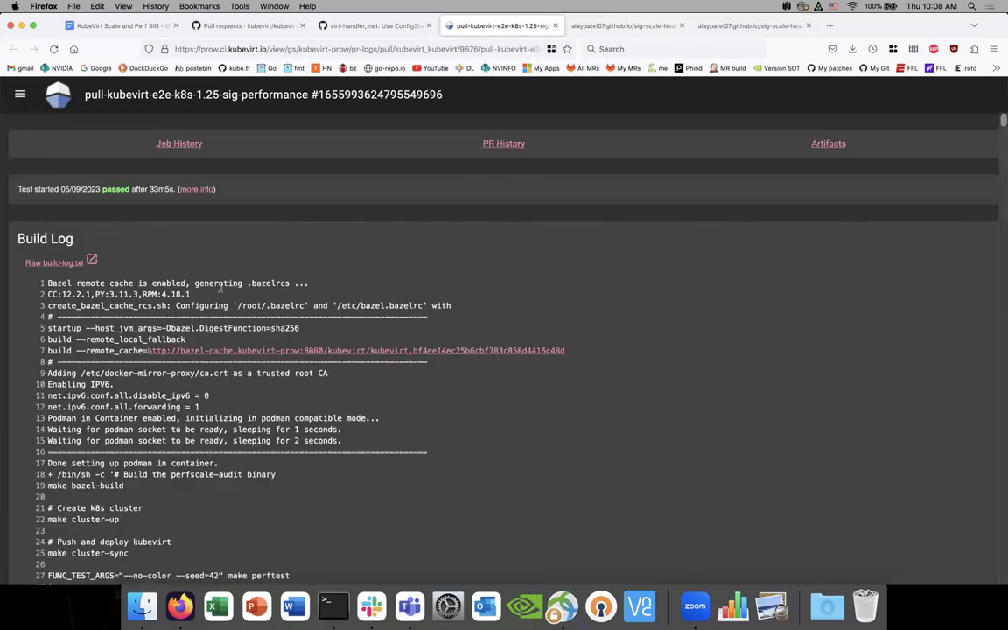
pyautogui.scroll(-3, 220, 289)
# Open the sig-performance job's Job History in a new tab.
pyautogui.scroll(3, 193, 163)
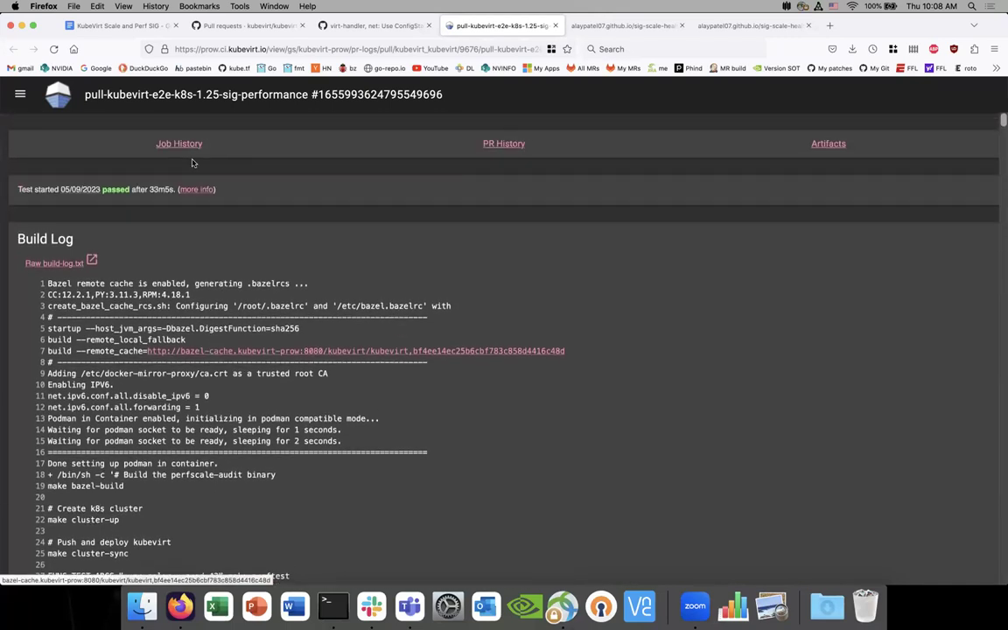
pyautogui.rightClick(168, 133)
pyautogui.click(197, 148)
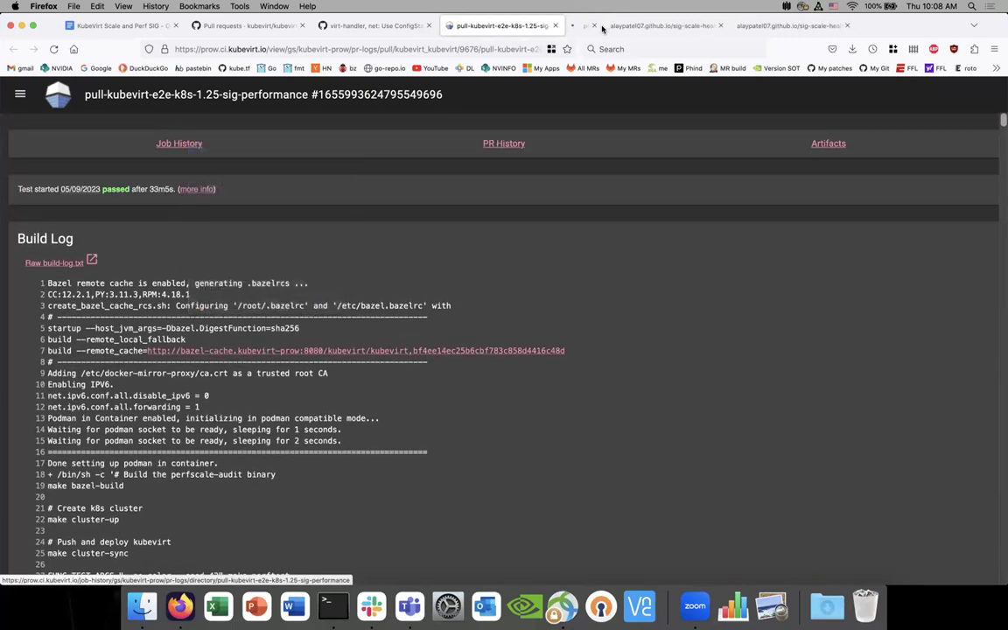
pyautogui.click(602, 28)
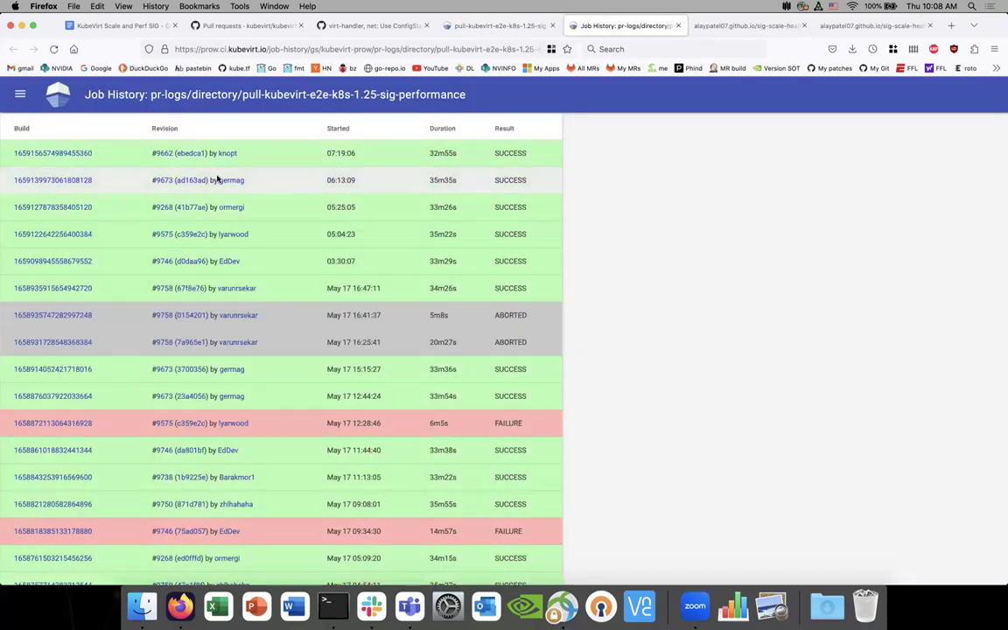
pyautogui.scroll(-3, 251, 384)
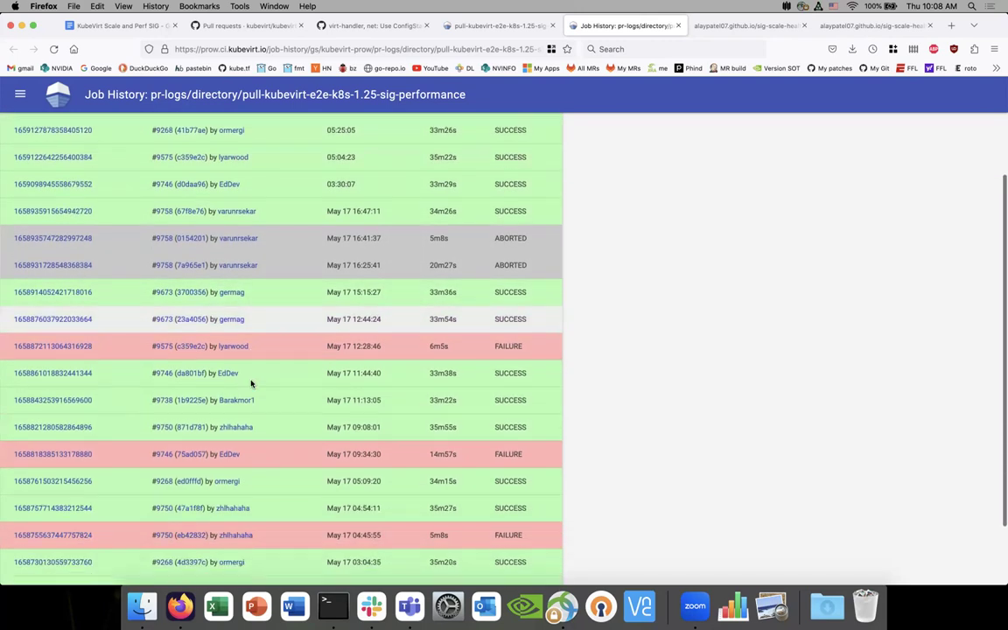
pyautogui.scroll(-3, 251, 384)
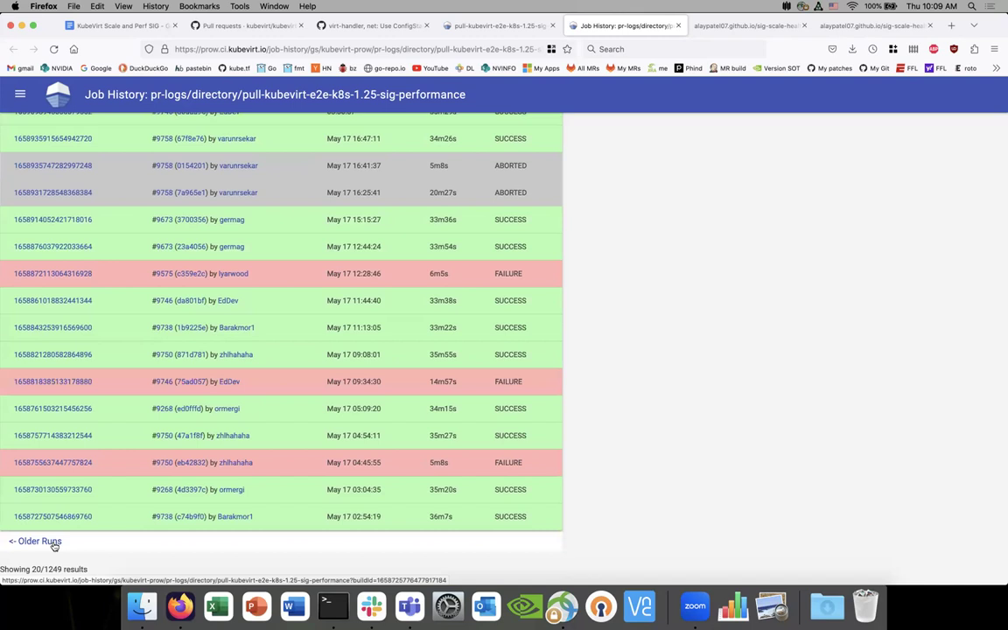
pyautogui.click(495, 25)
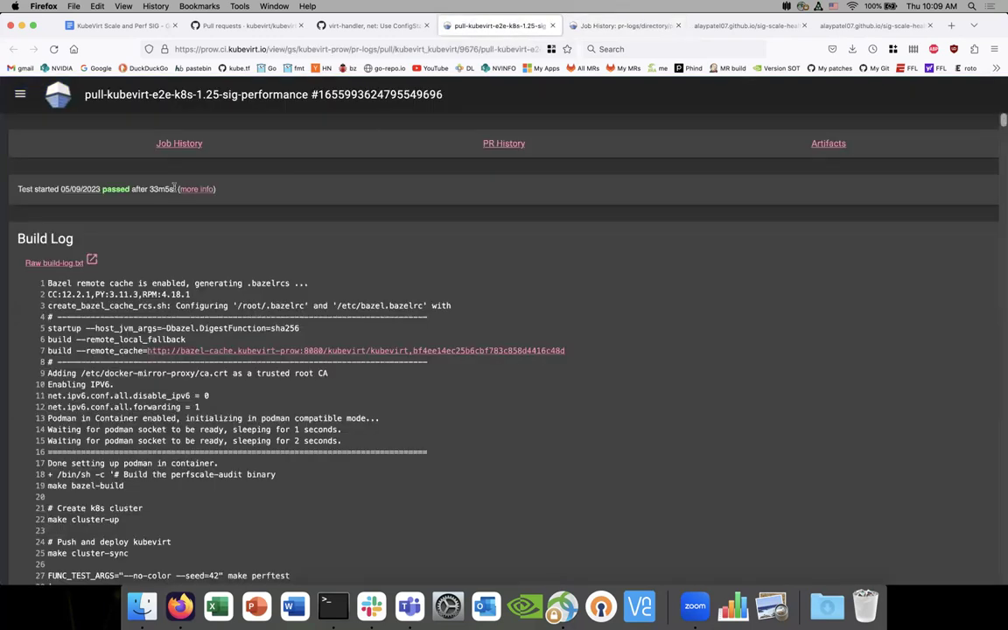
pyautogui.click(624, 25)
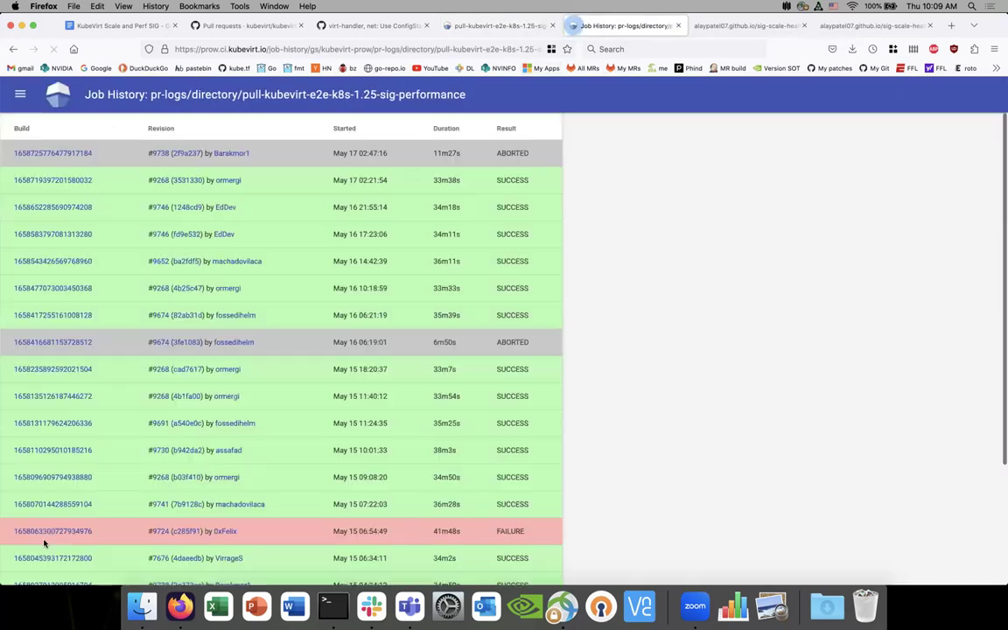
# Page back to the May 9–10 runs and open the PR #8780 run in a new tab.
pyautogui.click(45, 543)
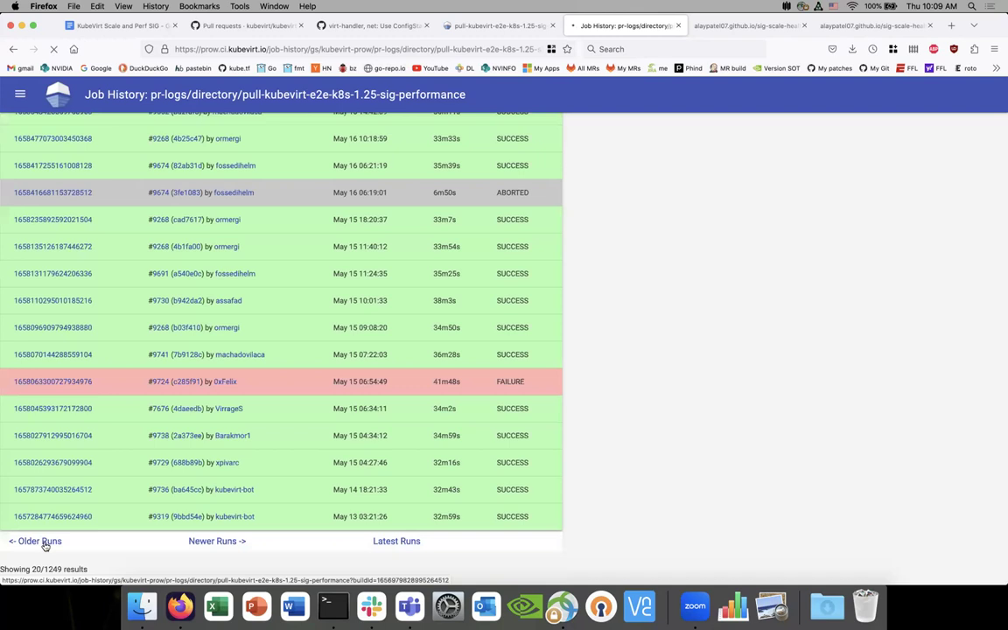
pyautogui.scroll(-4, 48, 536)
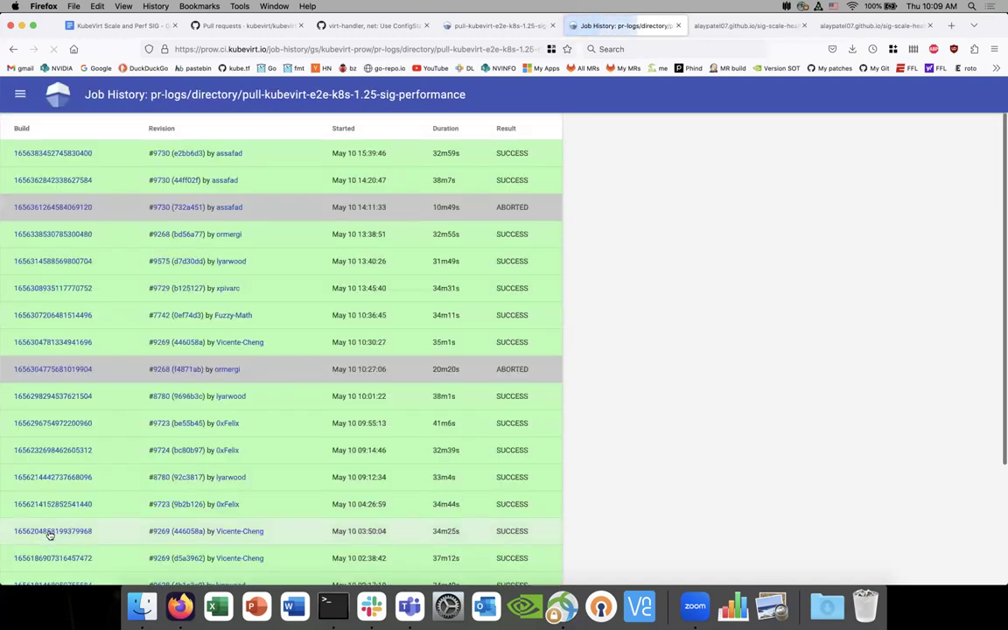
pyautogui.scroll(-4, 74, 553)
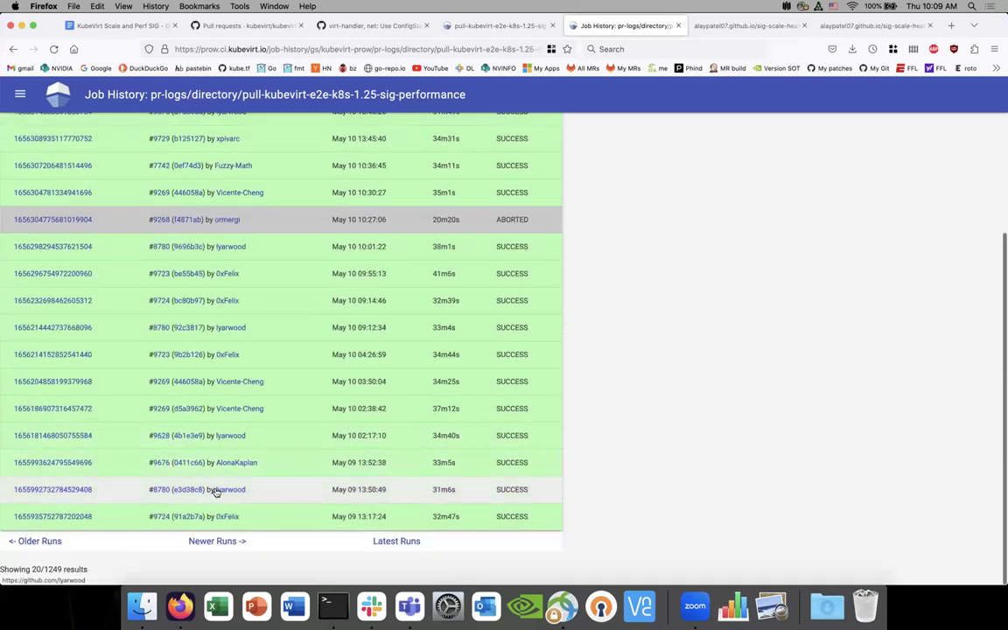
pyautogui.rightClick(73, 492)
pyautogui.click(110, 376)
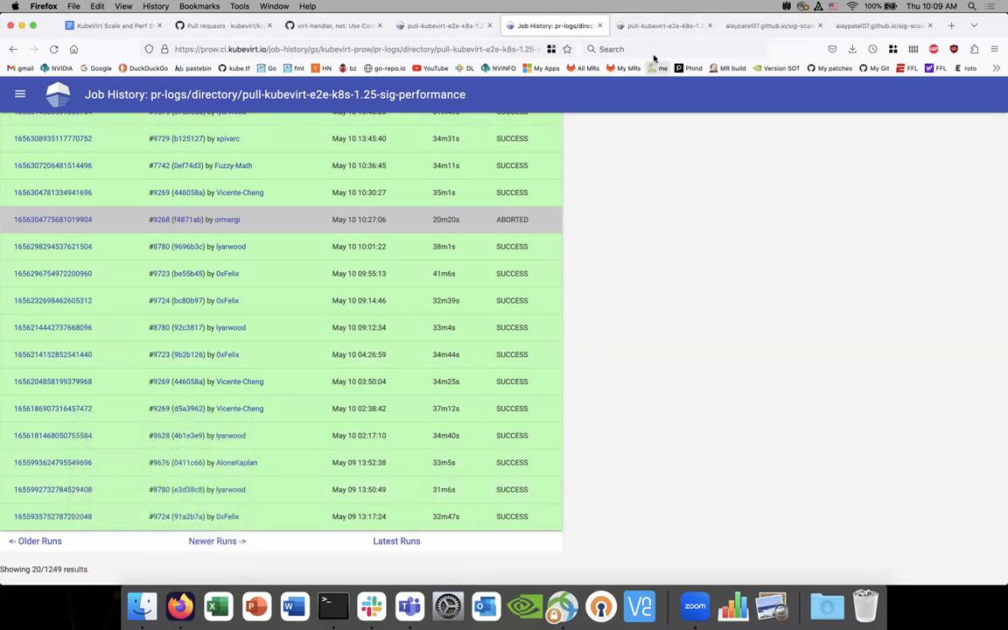
pyautogui.click(656, 26)
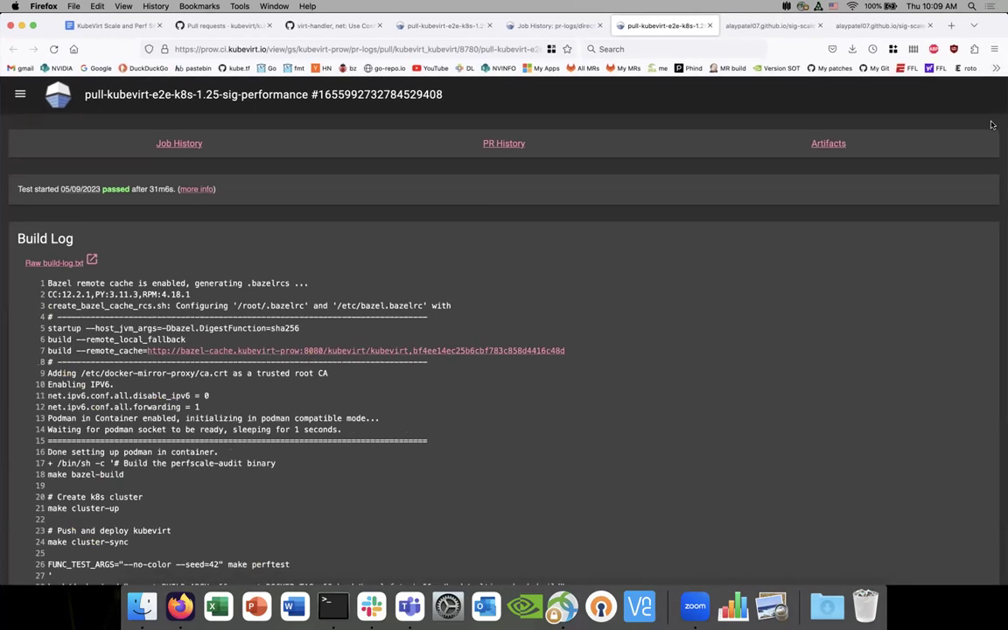
pyautogui.scroll(-3, 991, 125)
pyautogui.scroll(-10, 999, 256)
pyautogui.moveTo(1000, 386); pyautogui.dragTo(1002, 517)
pyautogui.scroll(-10, 763, 338)
pyautogui.scroll(-20, 762, 338)
pyautogui.scroll(-6, 762, 338)
pyautogui.scroll(1, 766, 338)
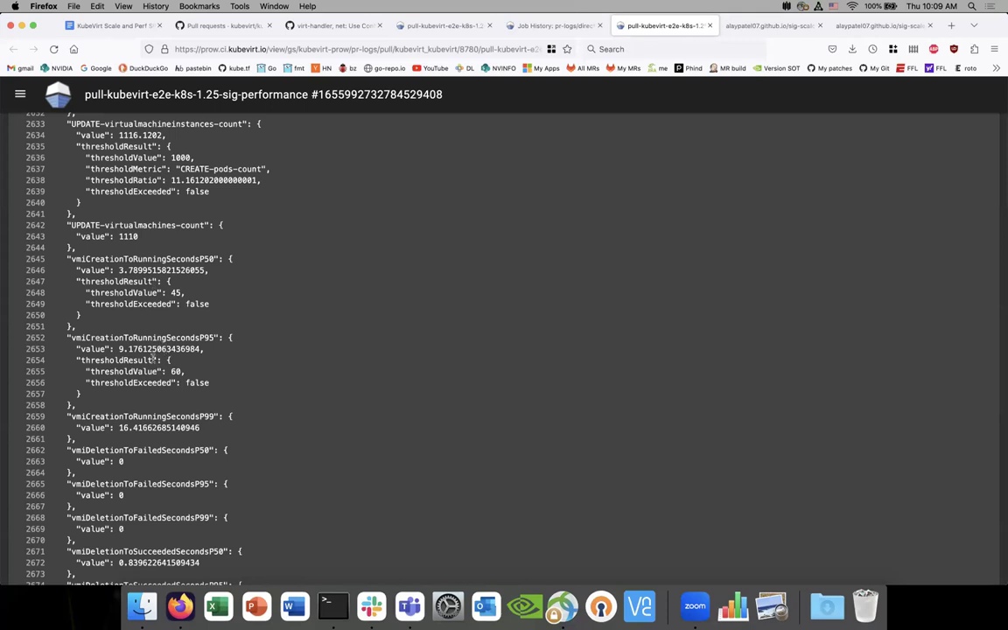
pyautogui.scroll(15, 788, 466)
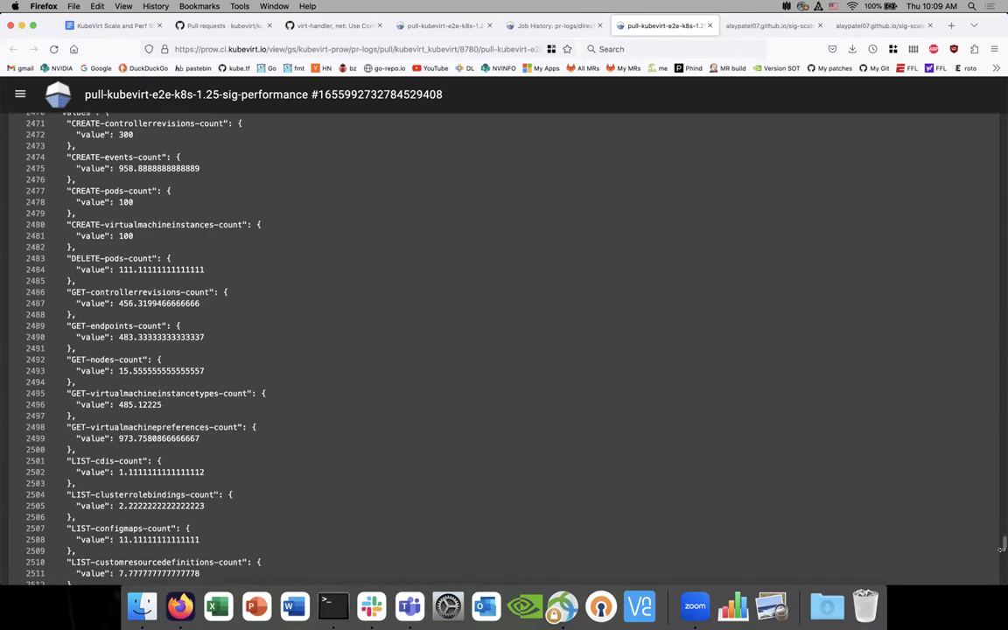
pyautogui.scroll(8, 1002, 549)
pyautogui.scroll(20, 955, 558)
pyautogui.scroll(-20, 954, 558)
pyautogui.scroll(-10, 955, 558)
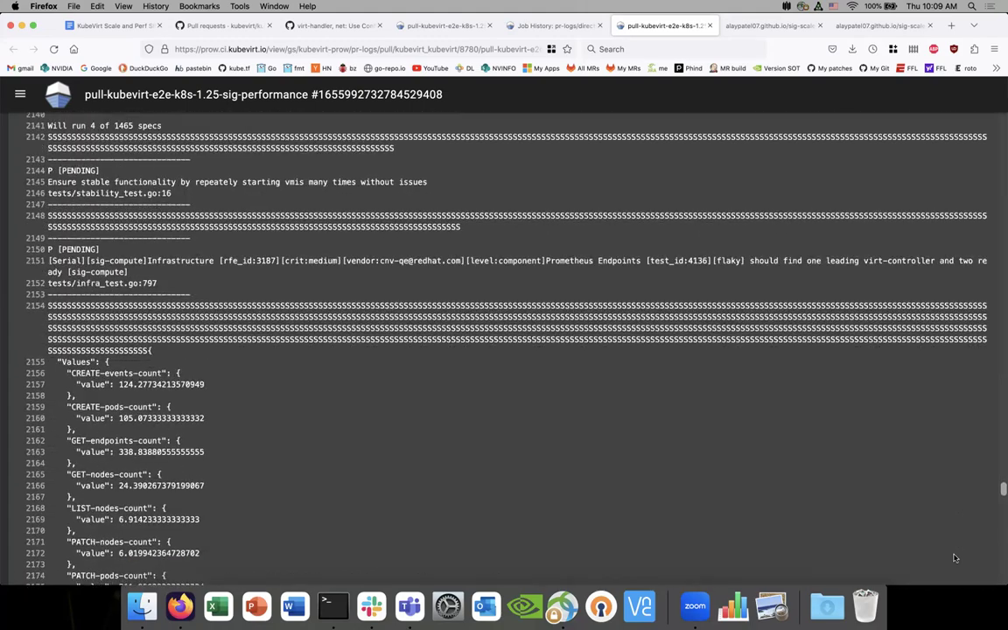
pyautogui.scroll(-17, 955, 558)
pyautogui.scroll(3, 955, 558)
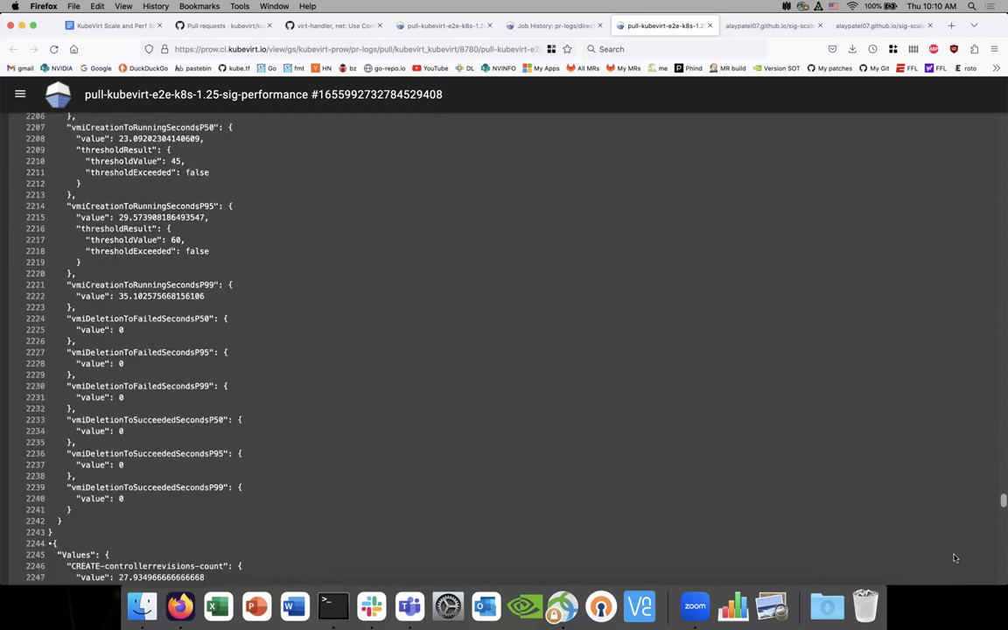
pyautogui.scroll(1, 229, 491)
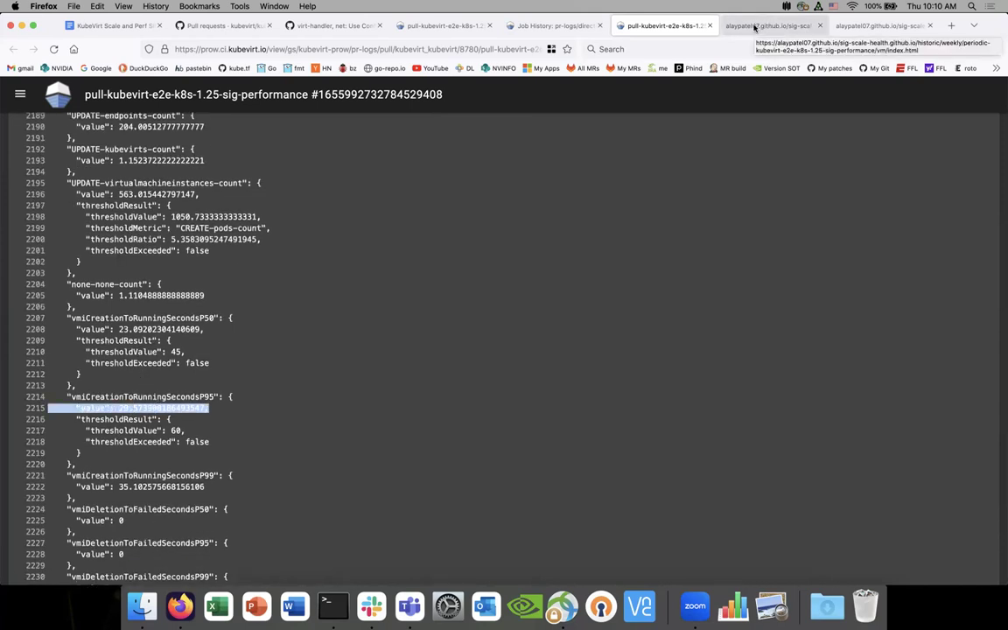
pyautogui.click(537, 25)
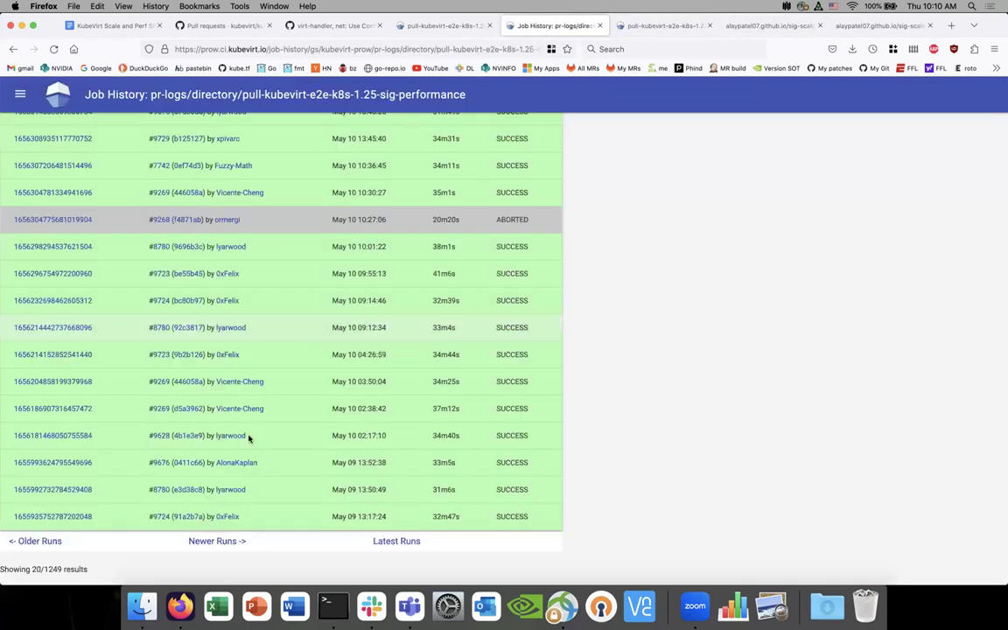
# Open the PR #9724 sig-performance run in a new tab.
pyautogui.rightClick(88, 517)
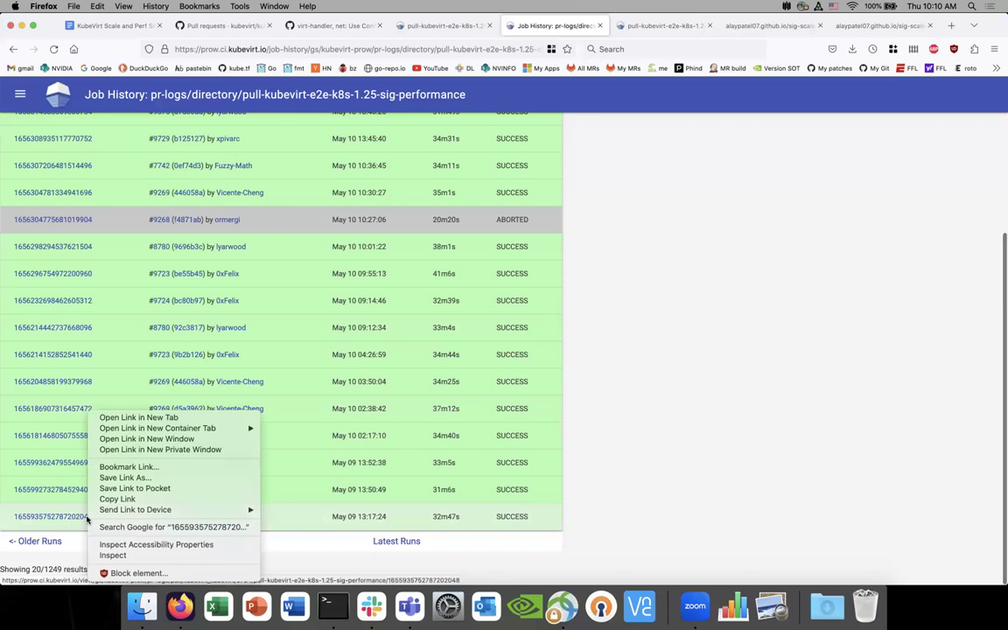
pyautogui.click(135, 419)
pyautogui.click(589, 25)
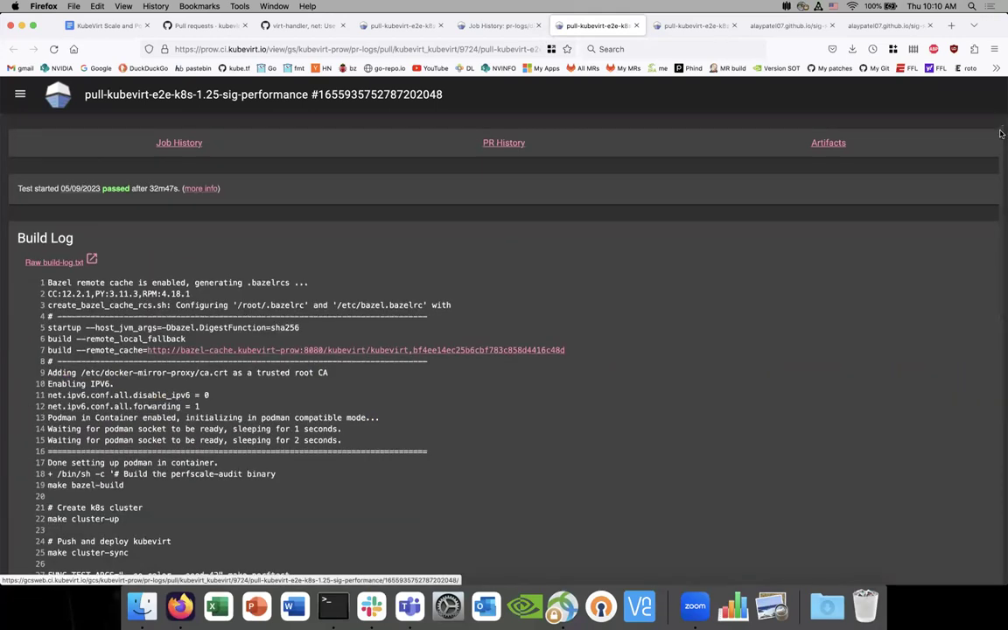
pyautogui.scroll(-20, 1002, 325)
pyautogui.scroll(-20, 1001, 325)
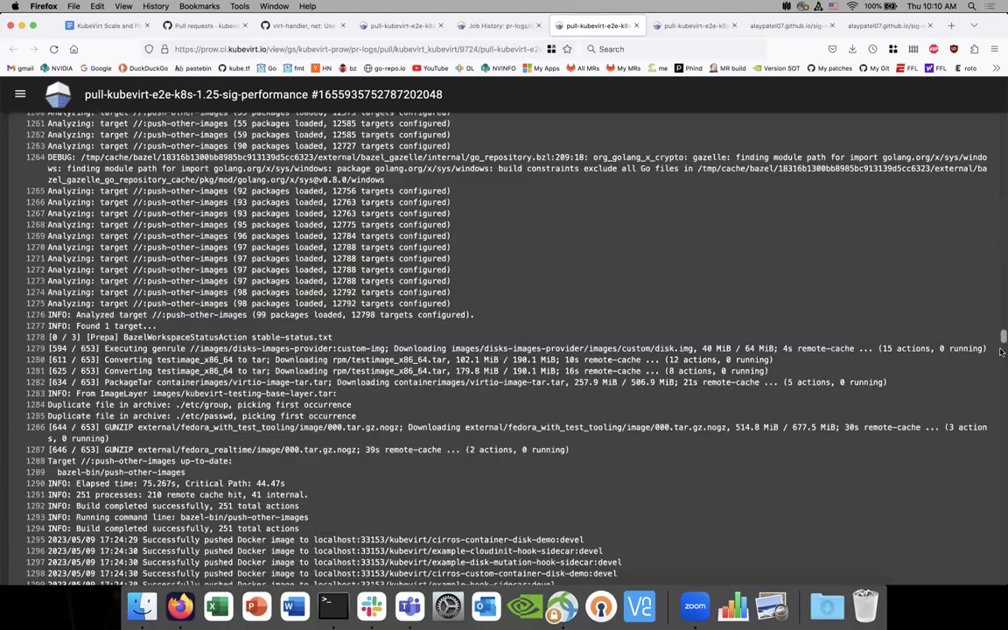
pyautogui.scroll(-12, 1001, 455)
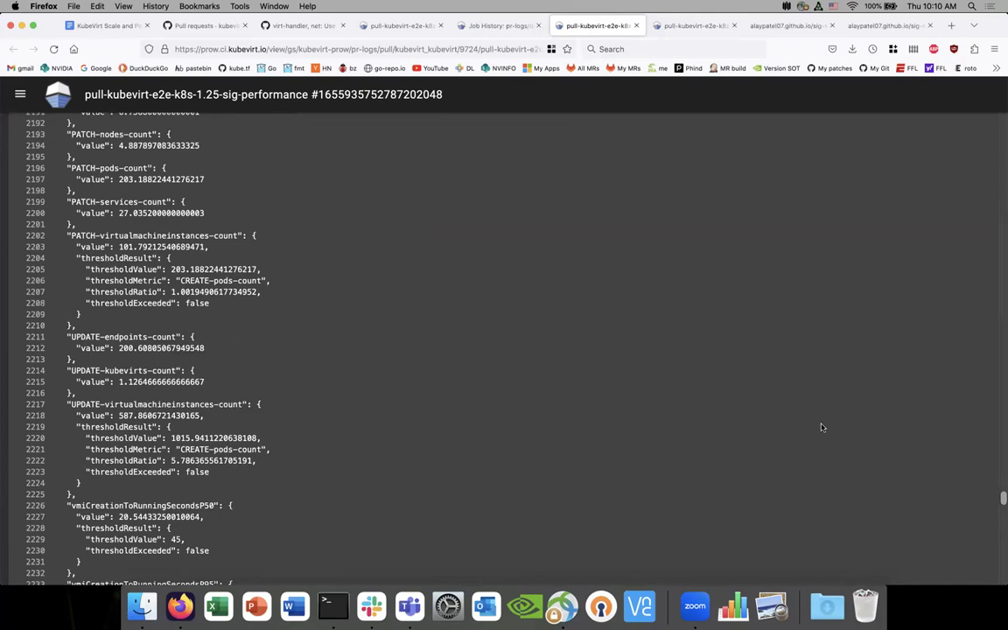
pyautogui.scroll(10, 821, 427)
pyautogui.scroll(-10, 821, 427)
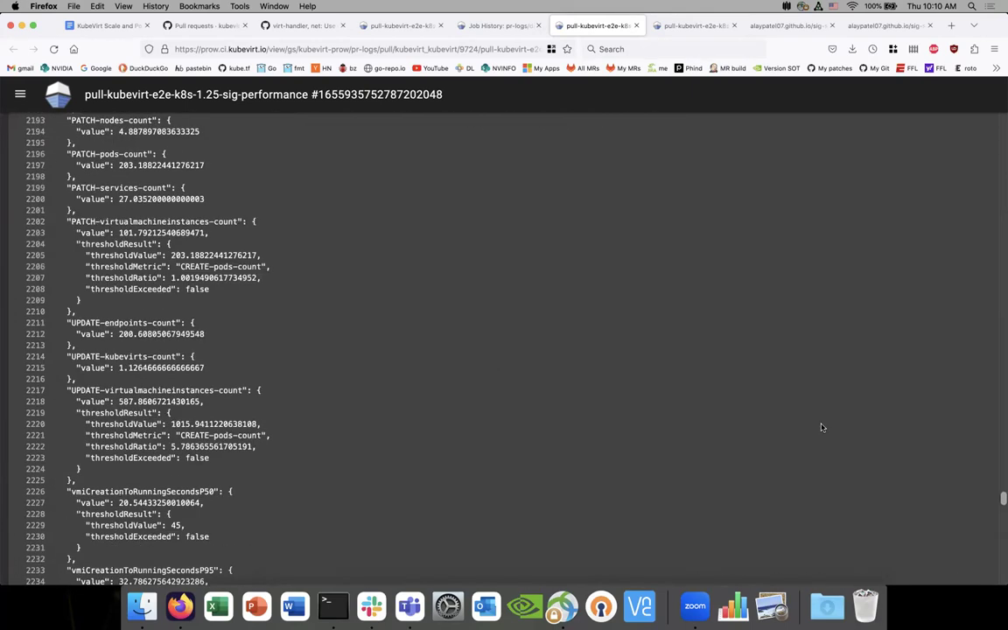
pyautogui.scroll(8, 821, 427)
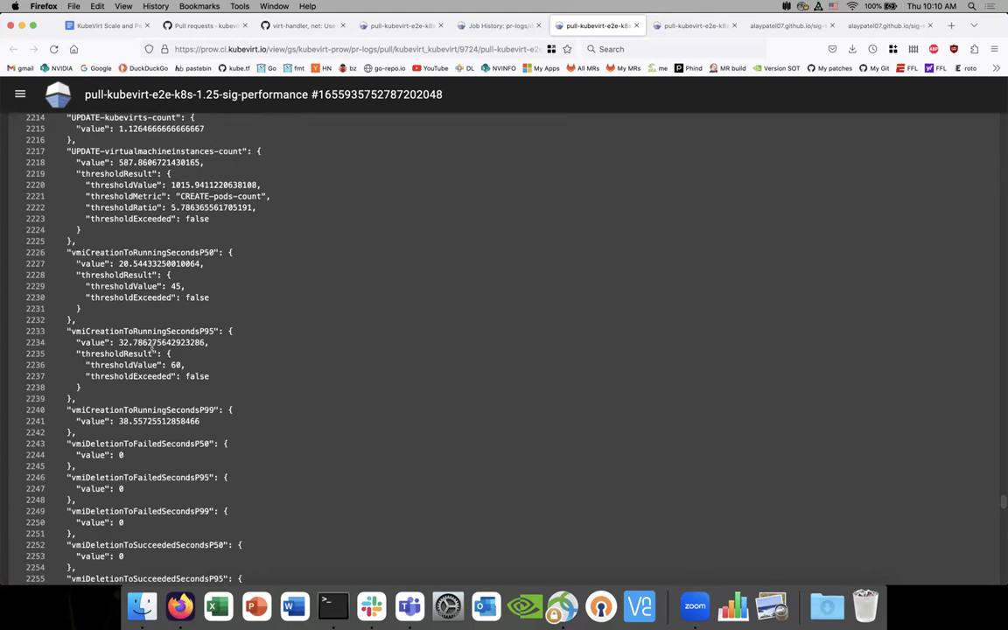
pyautogui.tripleClick(150, 342)
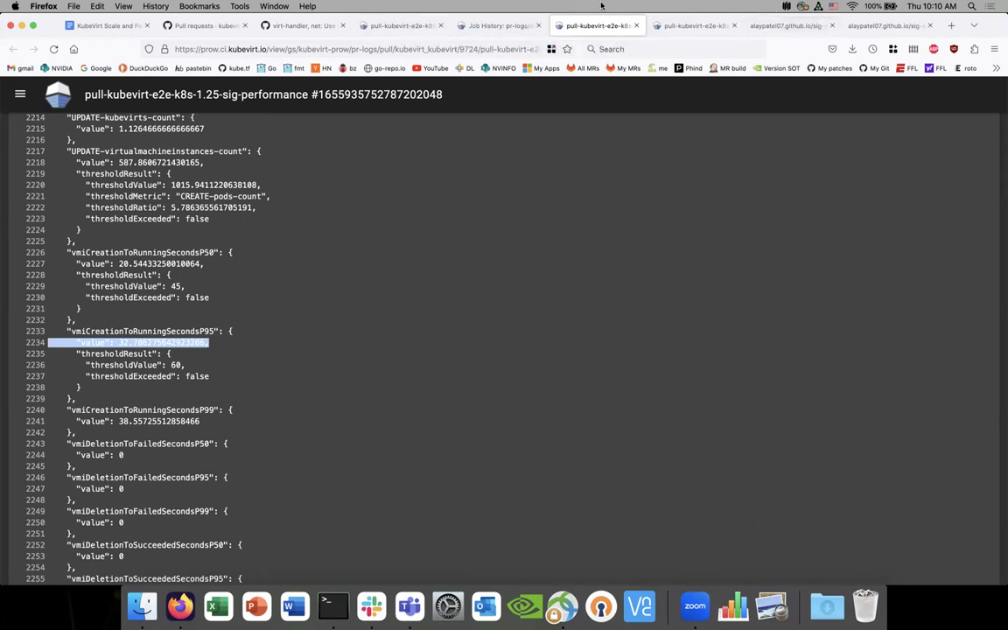
pyautogui.click(786, 25)
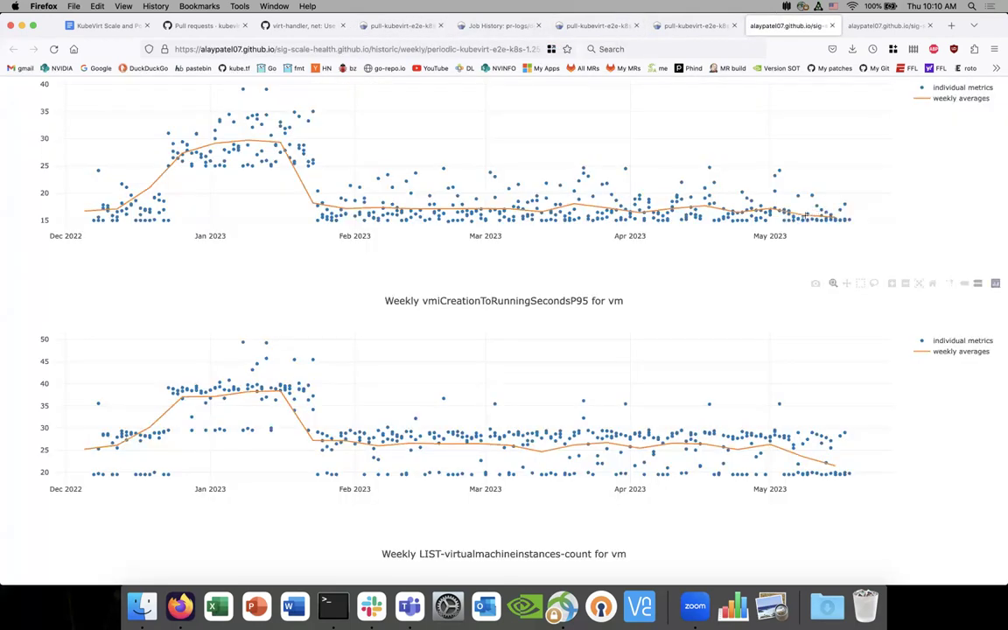
pyautogui.scroll(1, 872, 196)
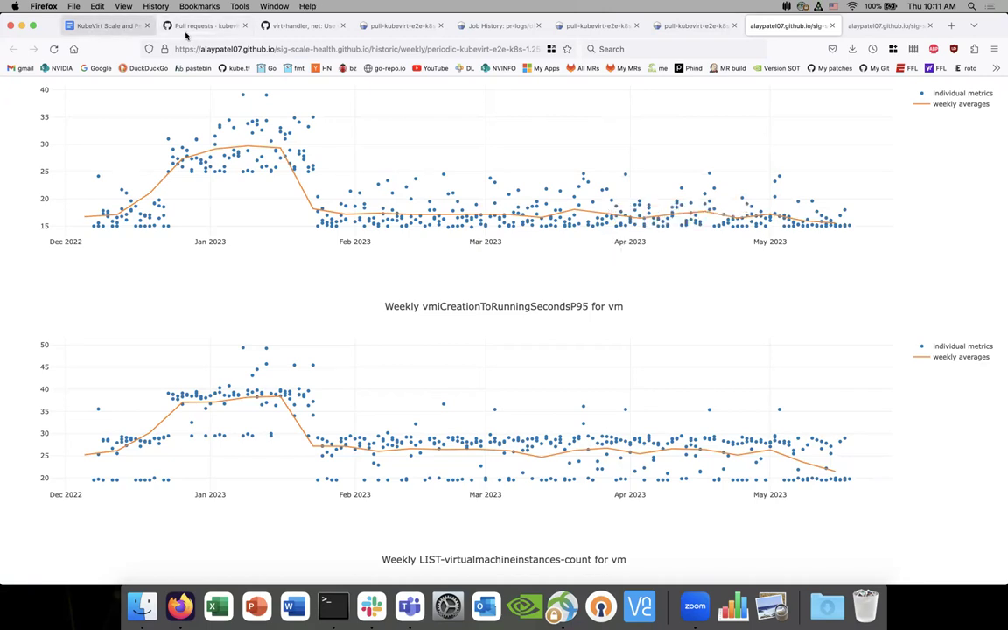
# Read PR #9676's conversation up to its ConfigState cache description and select its URL.
pyautogui.click(295, 33)
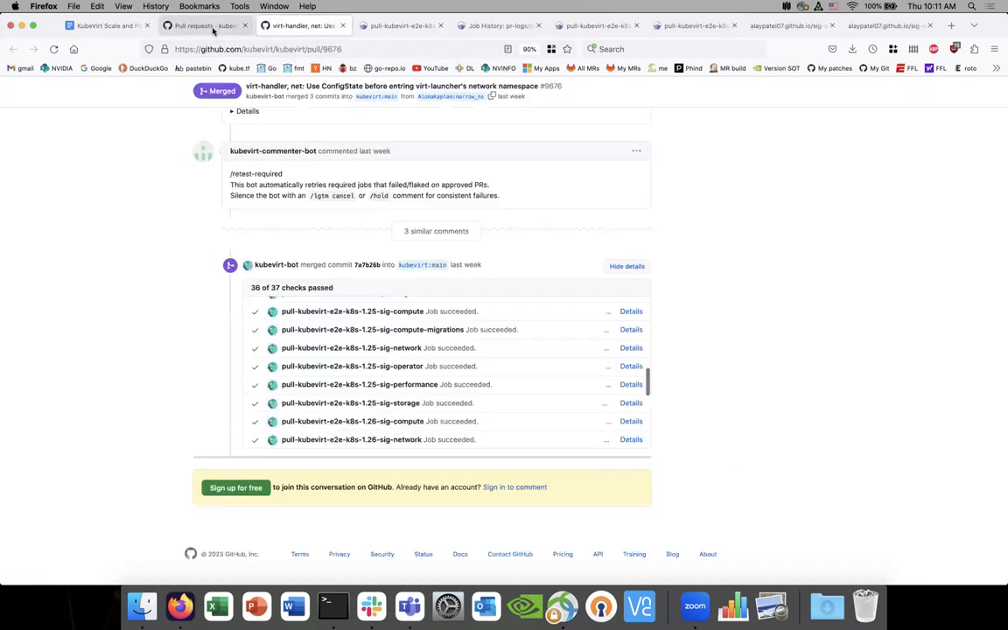
pyautogui.scroll(15, 168, 238)
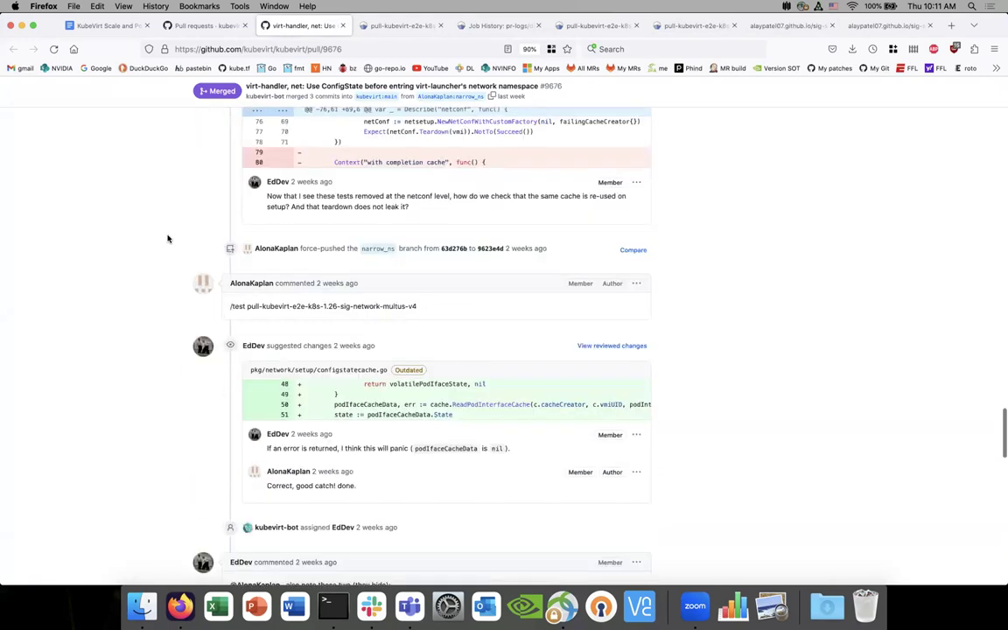
pyautogui.scroll(15, 168, 238)
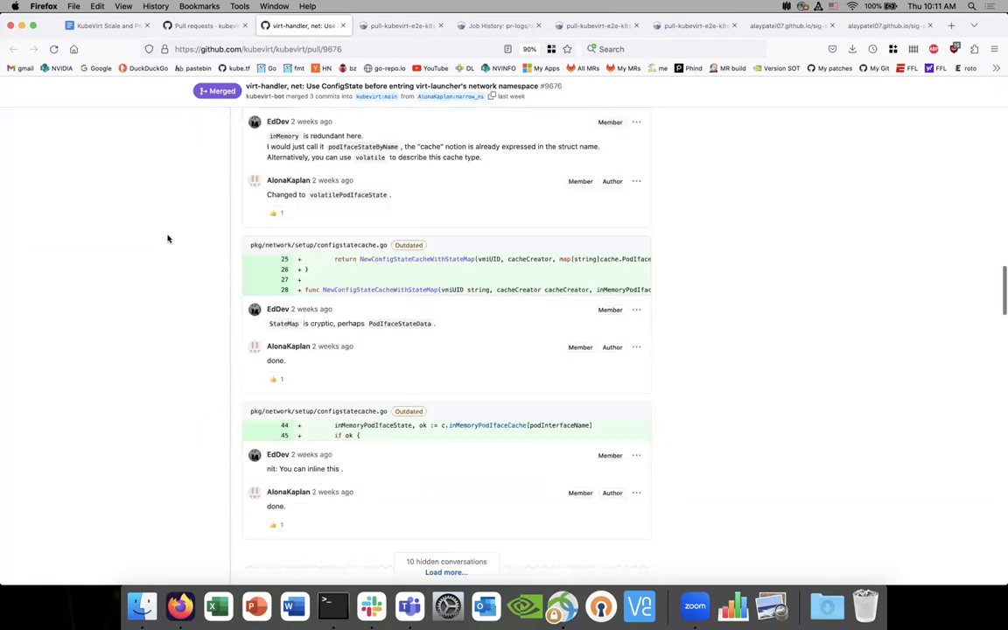
pyautogui.scroll(8, 168, 238)
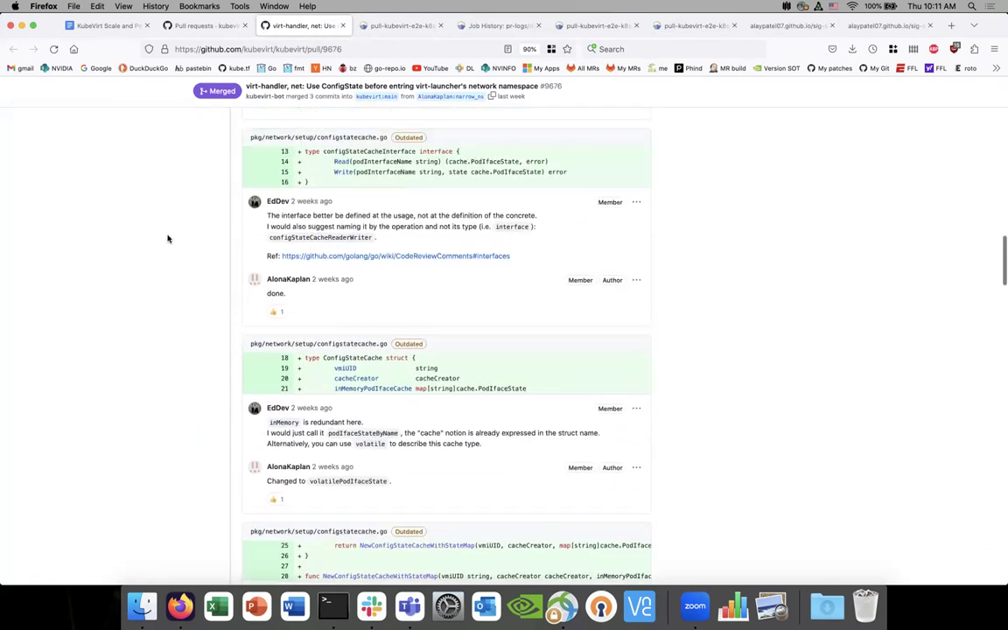
pyautogui.scroll(10, 168, 238)
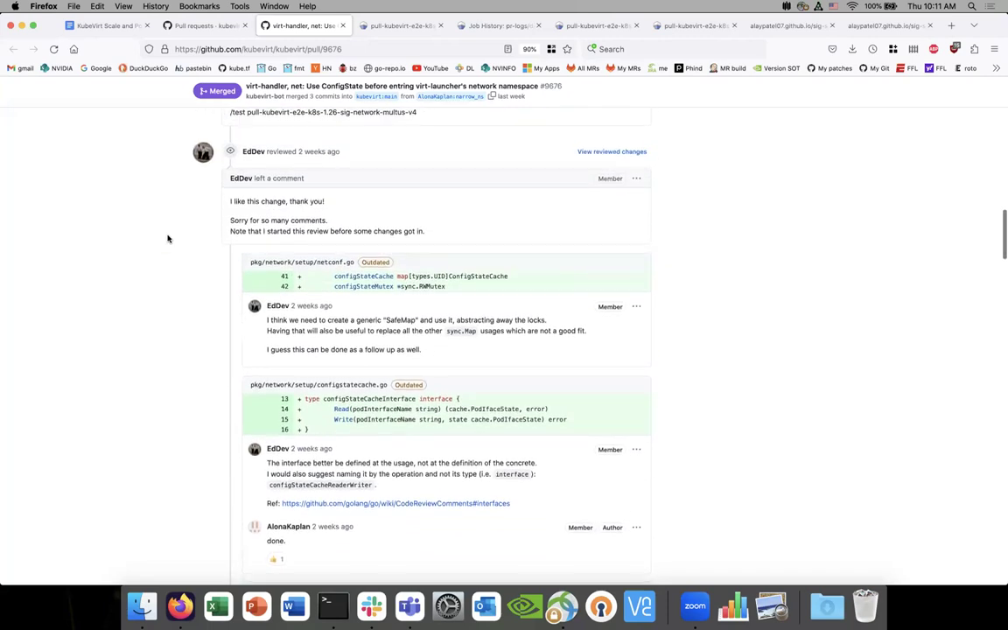
pyautogui.scroll(12, 168, 238)
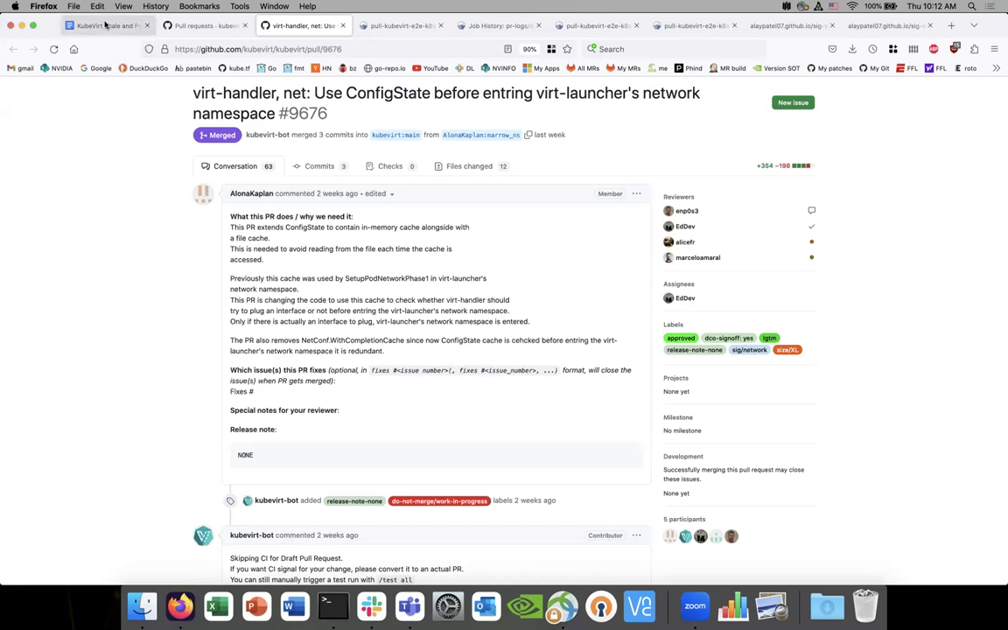
pyautogui.click(243, 49)
pyautogui.press('super+c')
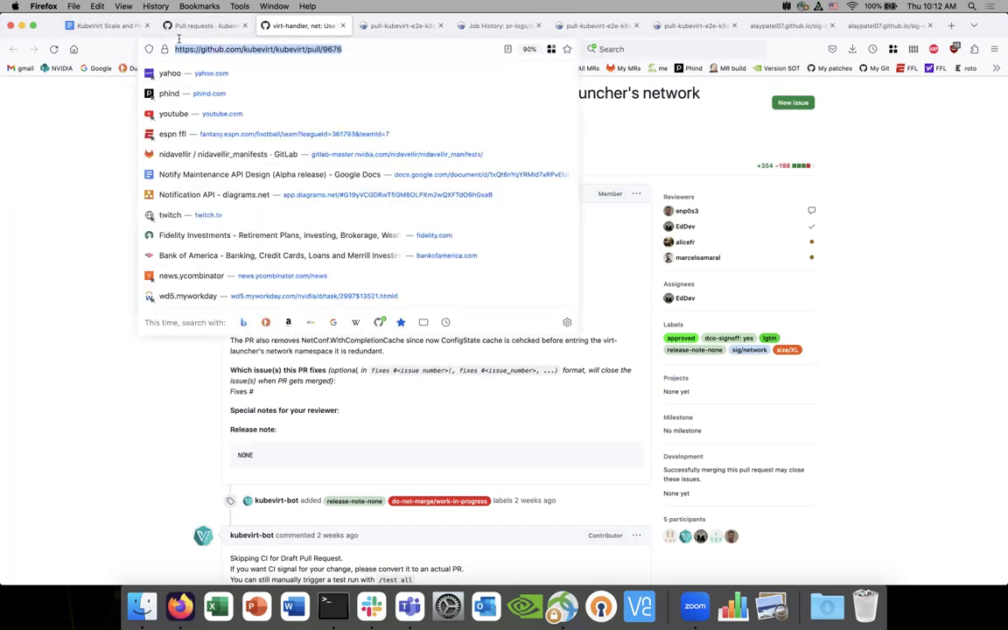
# Paste the PR #9676 link as a nested bullet under the vm performance link.
pyautogui.click(100, 26)
pyautogui.scroll(1, 417, 361)
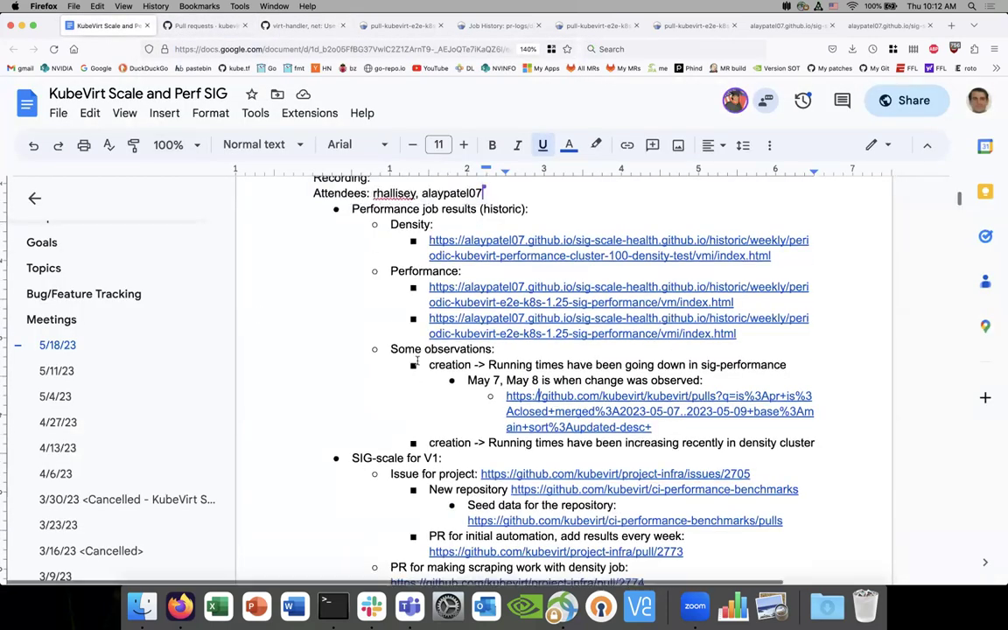
pyautogui.click(758, 303)
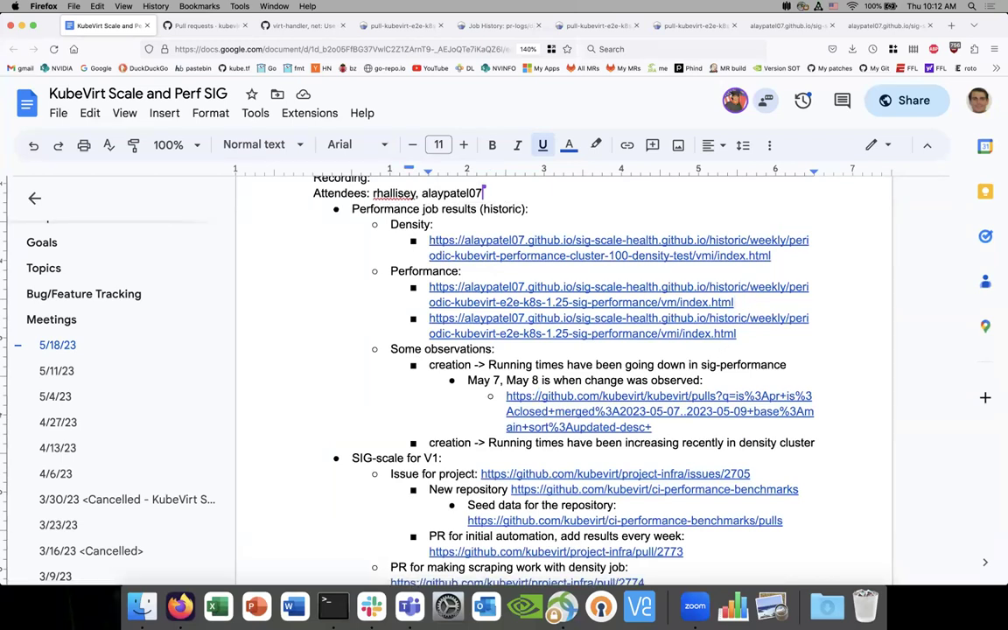
pyautogui.press('Return')
pyautogui.press('Tab')
pyautogui.press('super+v')
# Add sub-bullets noting improved P95 create-to-running time and asking the PR author what caused it.
pyautogui.press('Return')
pyautogui.press('Tab')
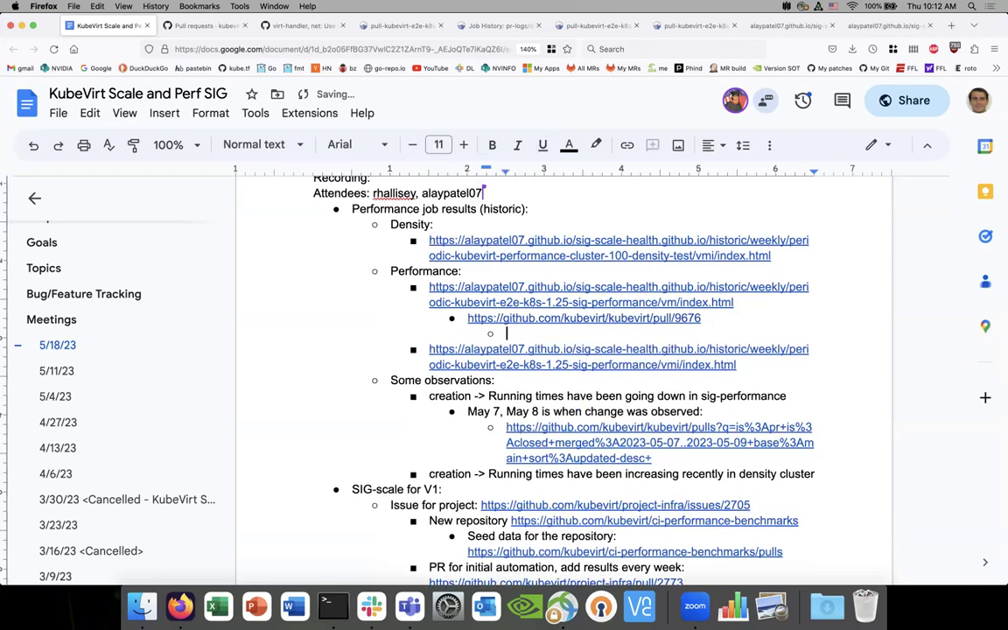
pyautogui.write('PR showing impo')
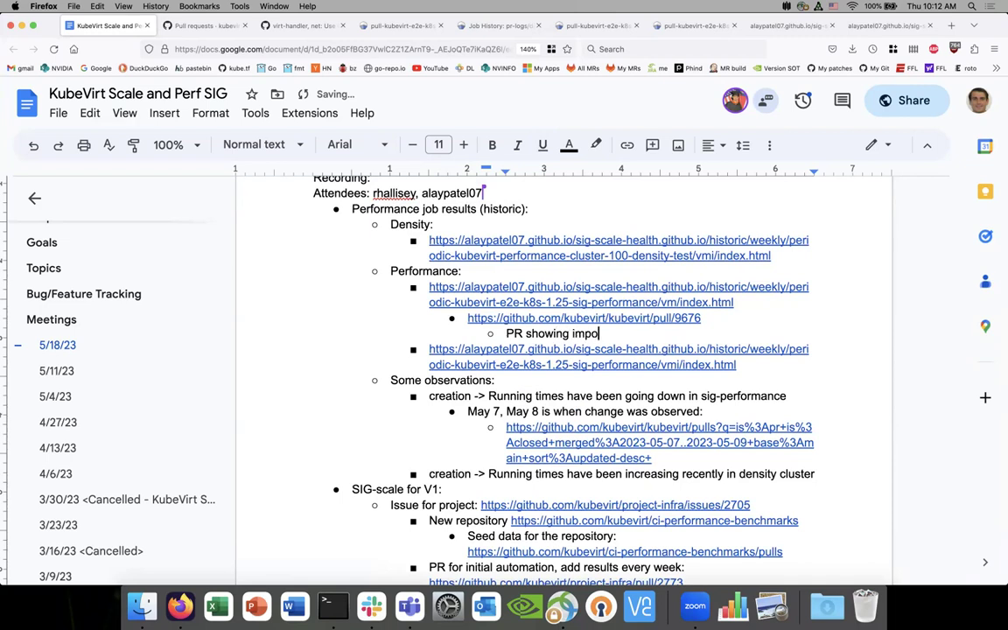
pyautogui.write('oved P95 create to running time')
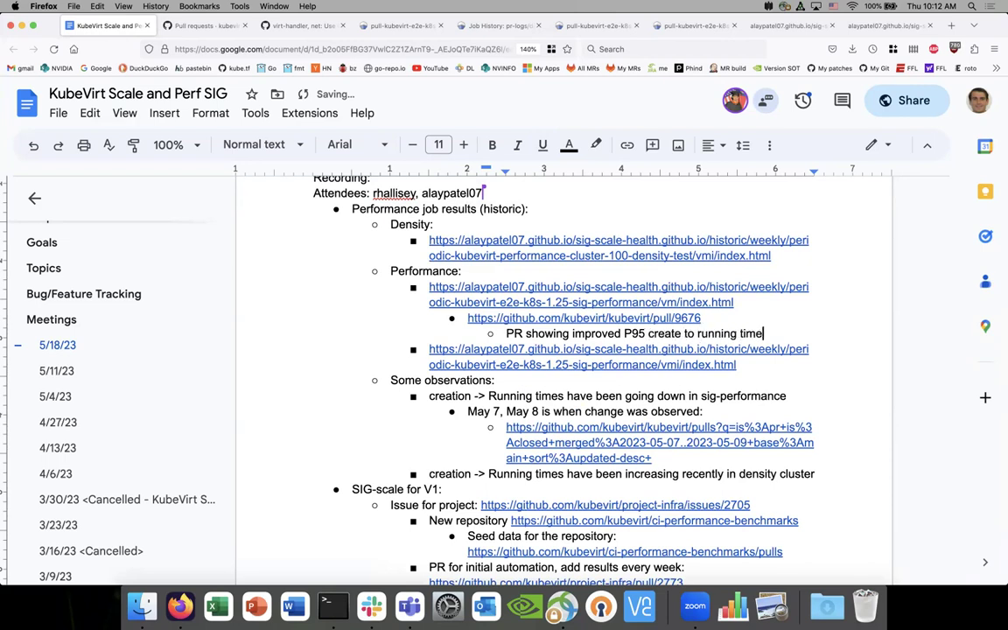
pyautogui.press('Return')
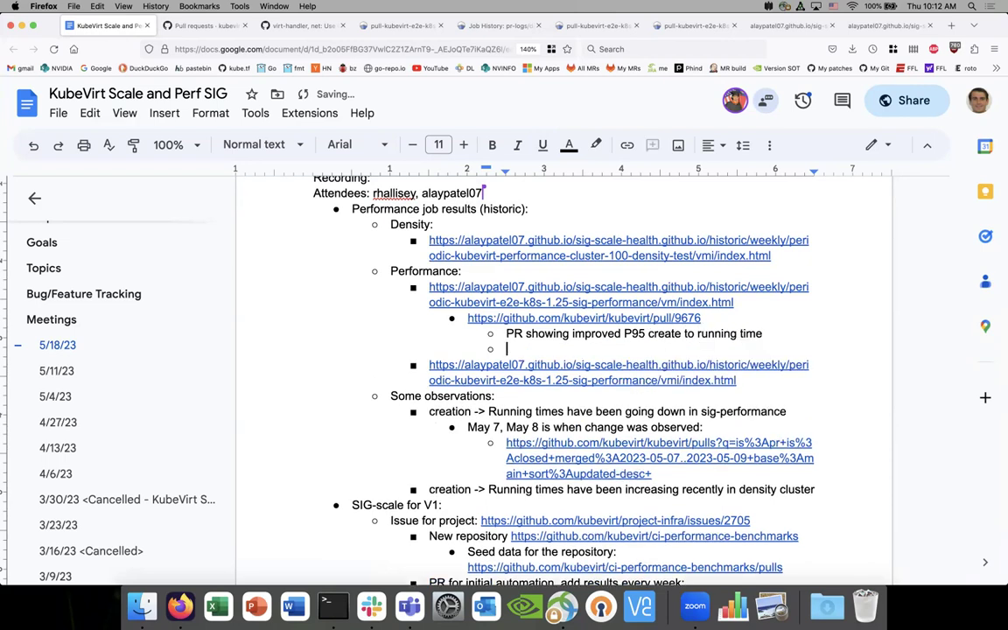
pyautogui.write('Get more insig')
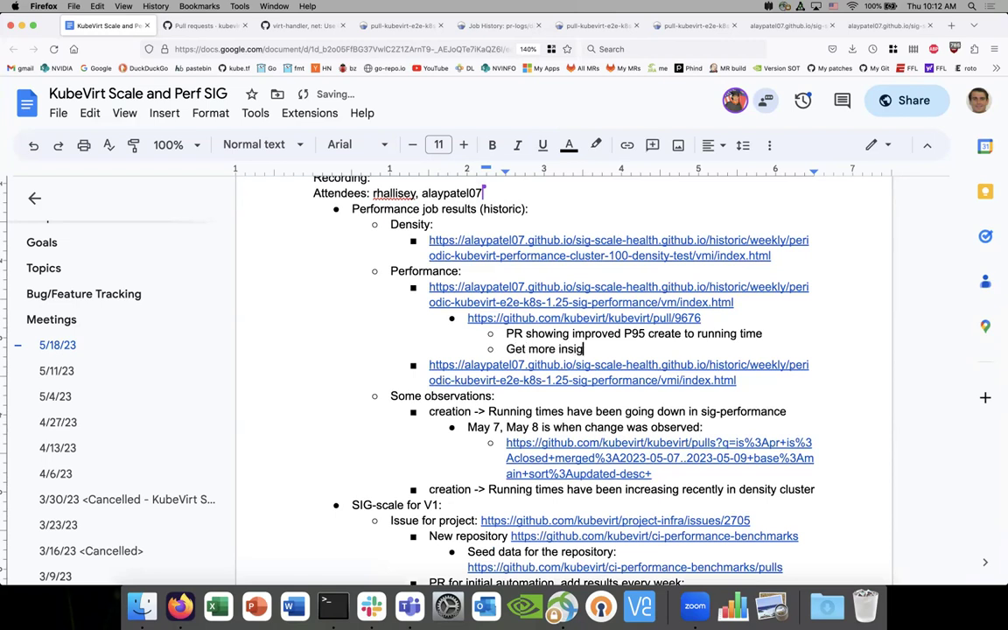
pyautogui.write('ht from the PR a')
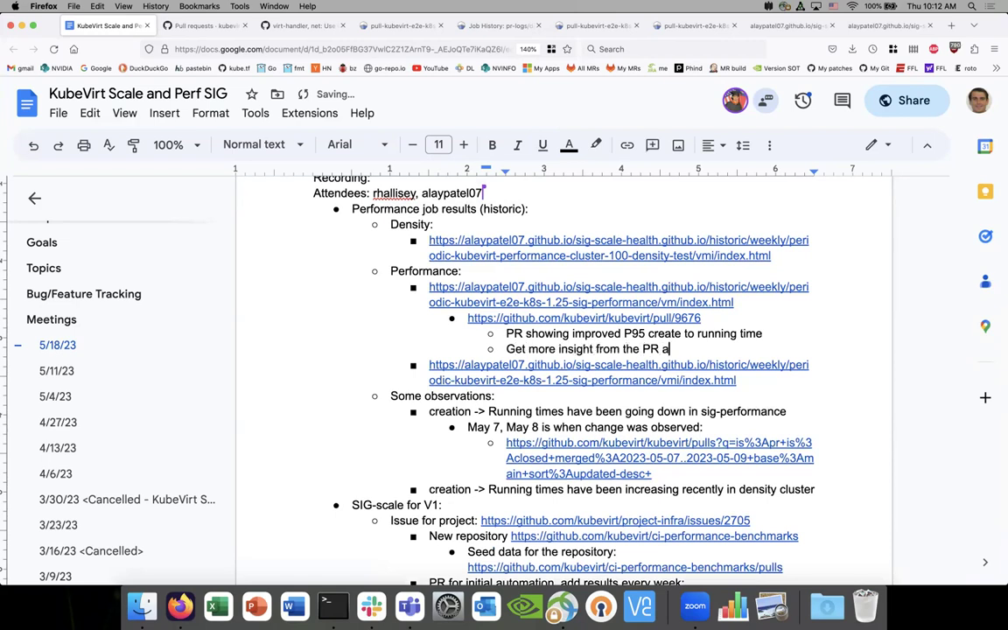
pyautogui.write('uthor as w')
pyautogui.press('BackSpace')
pyautogui.write('to what could be ')
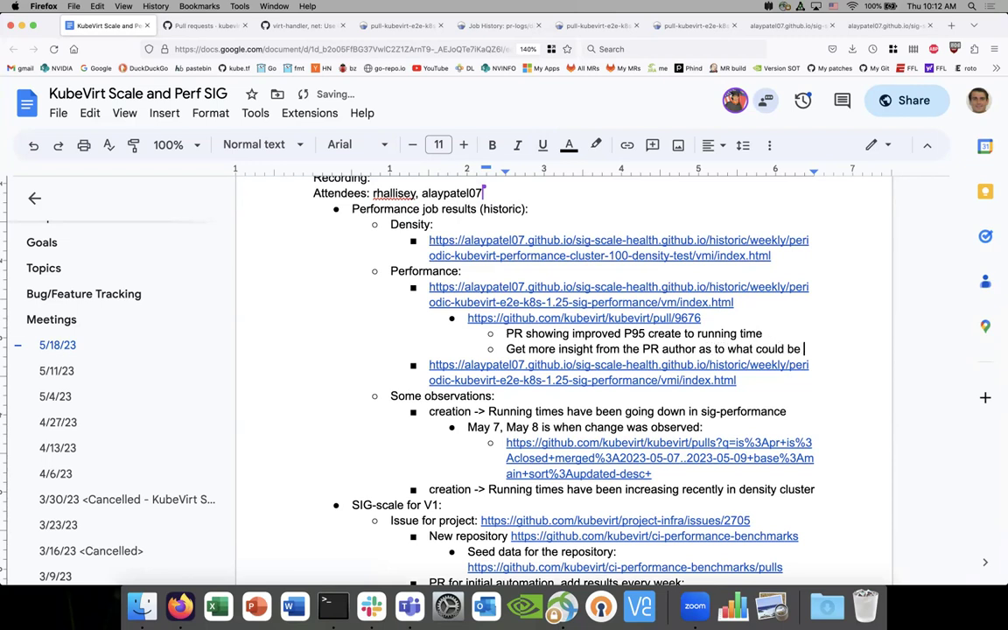
pyautogui.write('leading to this improvemntnt')
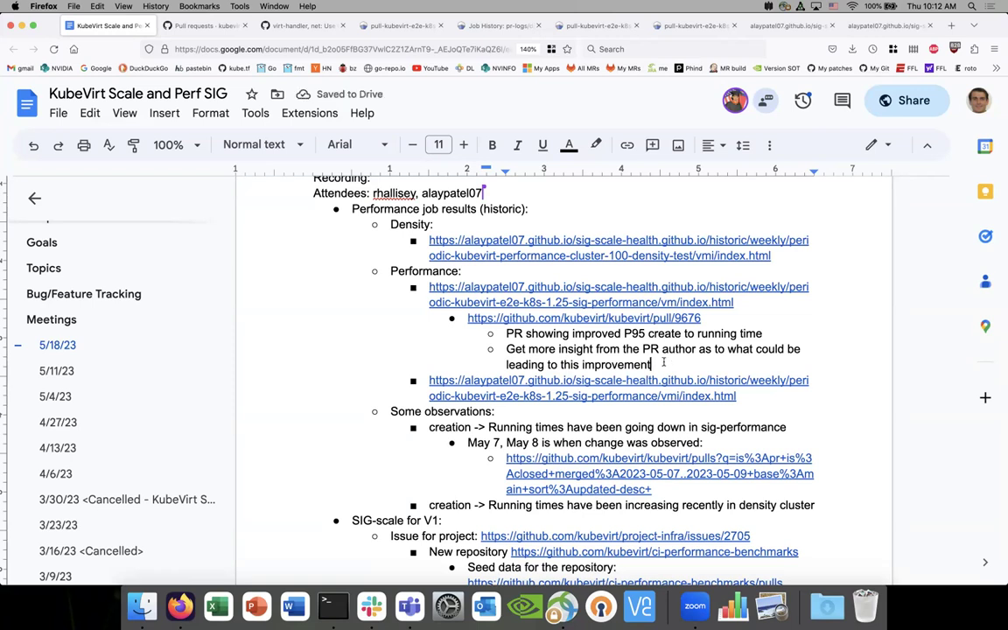
pyautogui.scroll(-1, 503, 420)
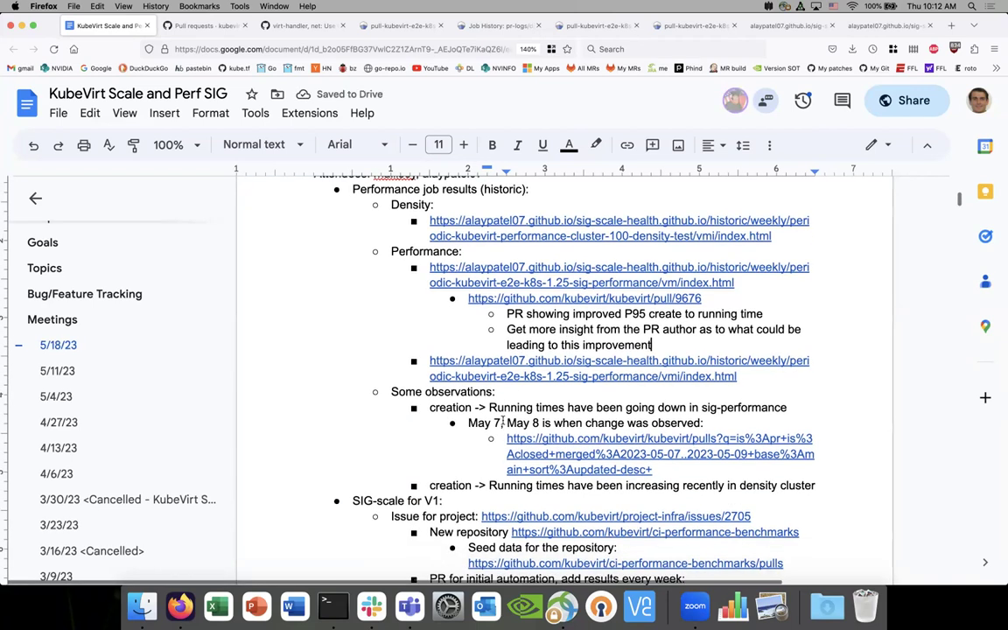
# Open the doc's vmi chart link and view vmiCreationToRunningSecondsP95 for vmi, about 54.4 s by May 2023.
pyautogui.click(528, 378)
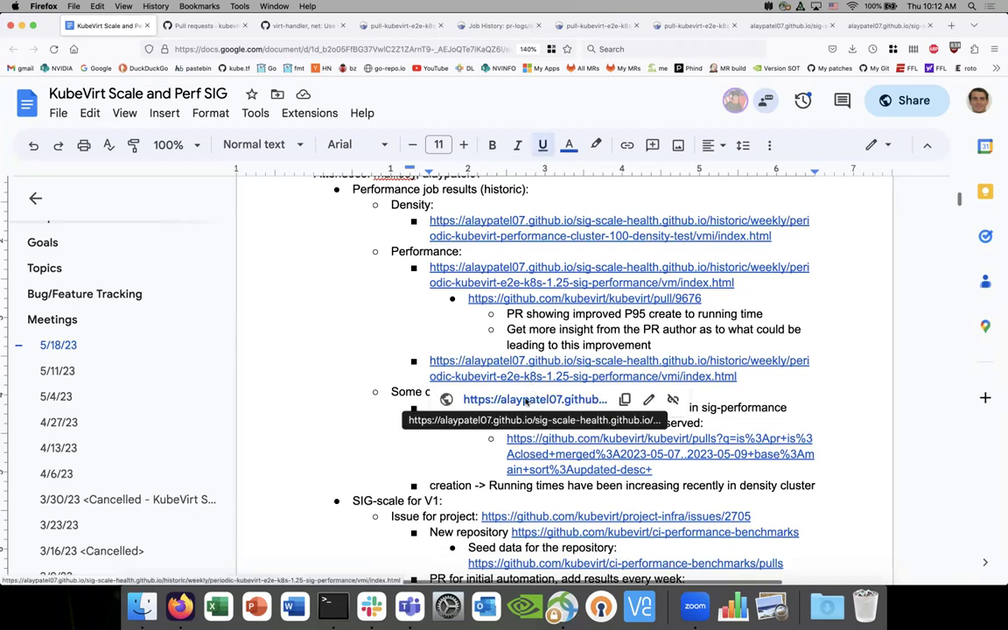
pyautogui.click(472, 396)
pyautogui.click(482, 26)
pyautogui.click(541, 26)
pyautogui.click(628, 26)
pyautogui.click(719, 26)
pyautogui.click(814, 26)
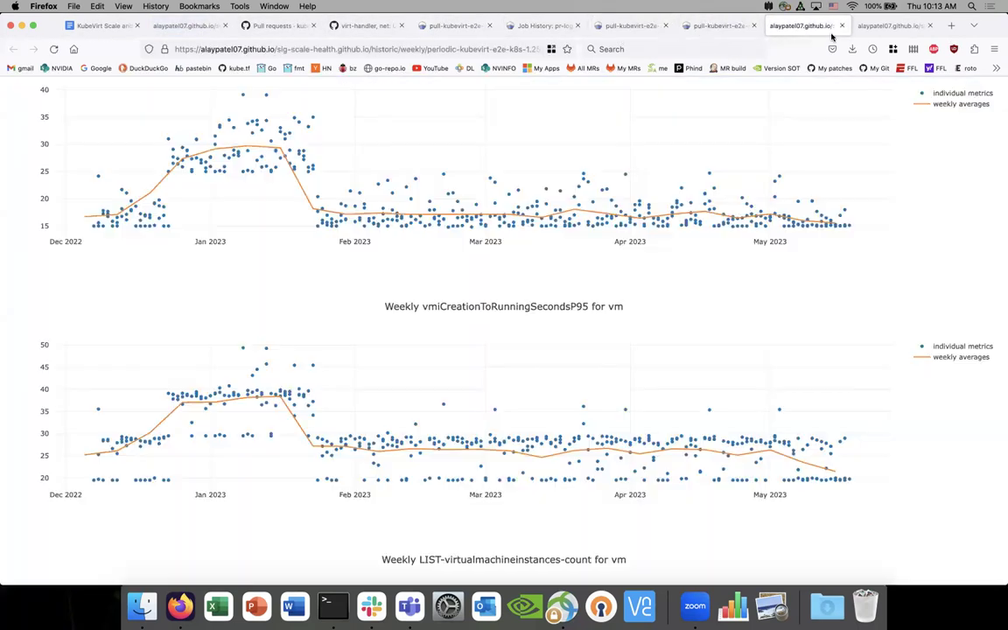
pyautogui.click(884, 26)
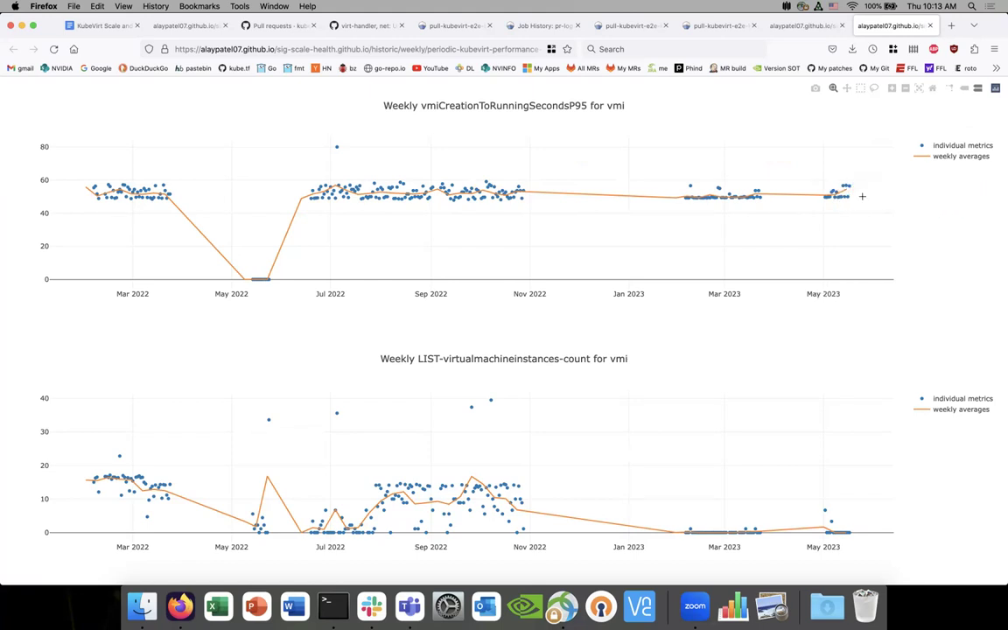
pyautogui.scroll(-2, 862, 196)
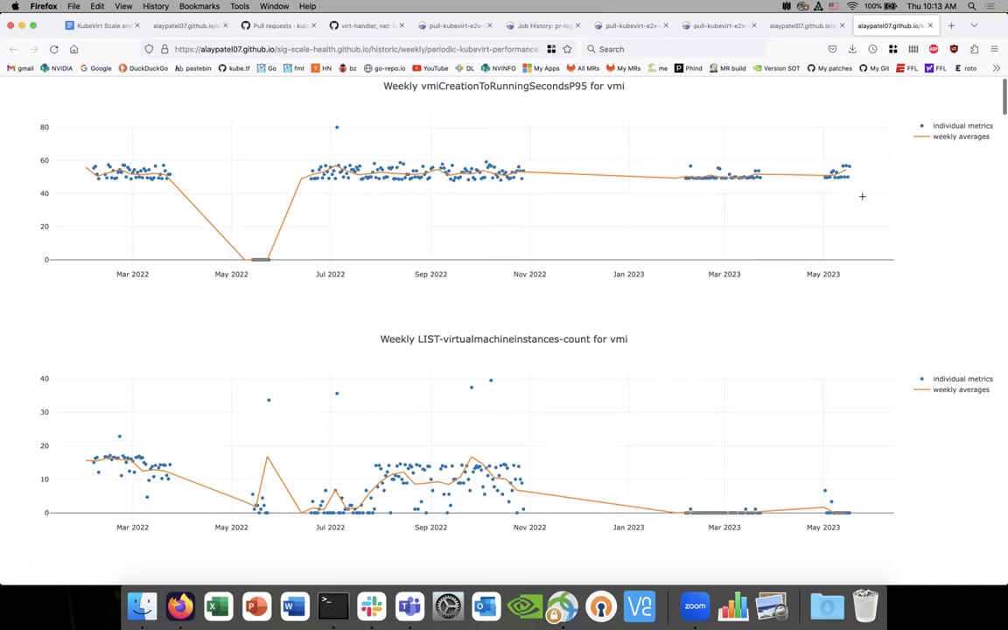
pyautogui.scroll(-3, 862, 196)
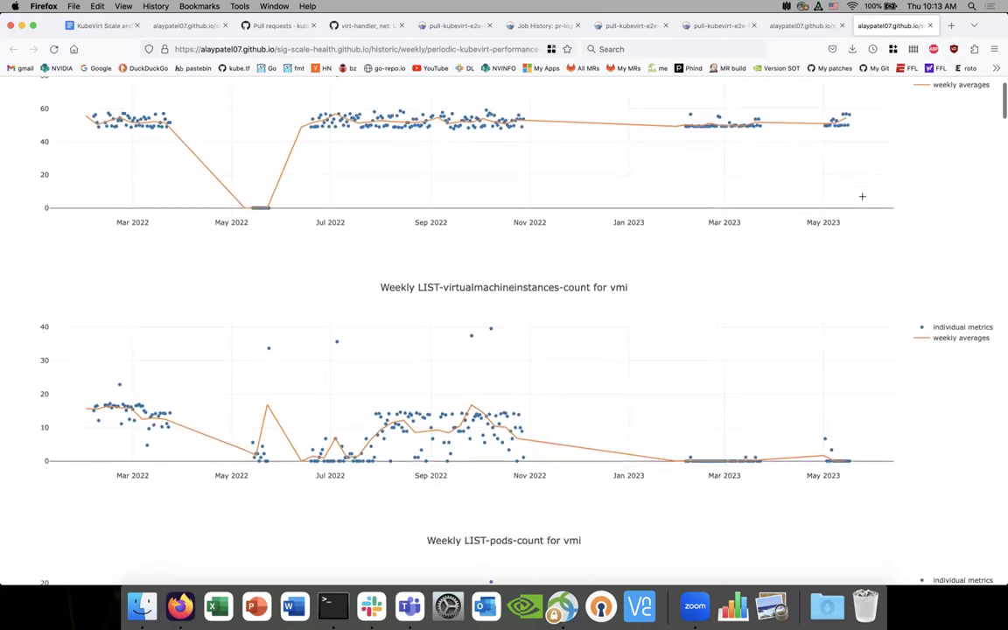
pyautogui.scroll(1, 862, 196)
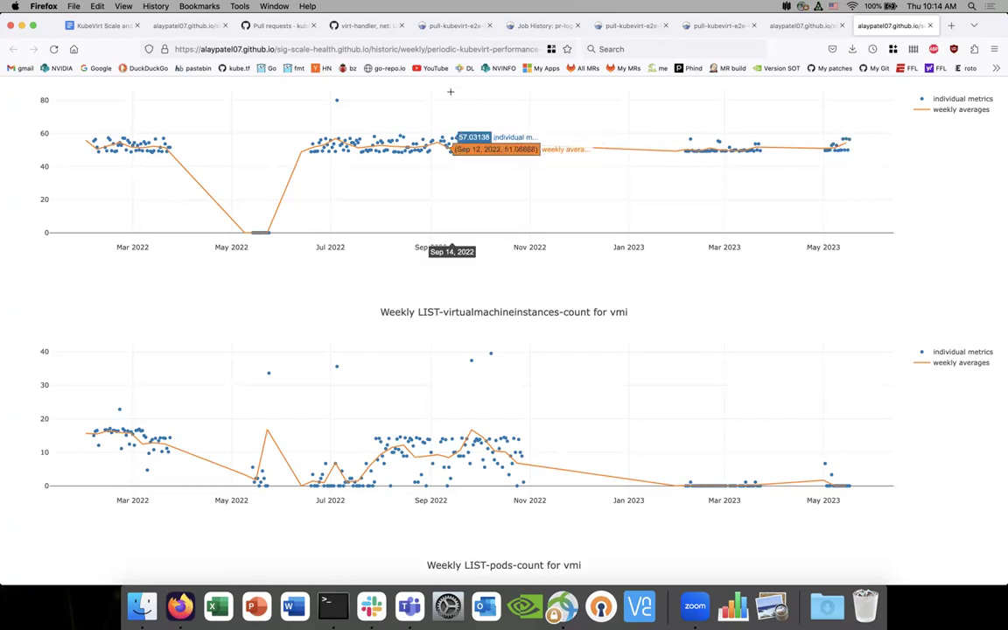
# Scroll through past SIG meeting notes back to the 5/18/23 entry, then view the weekly vm charts.
pyautogui.click(101, 26)
pyautogui.scroll(-15, 252, 255)
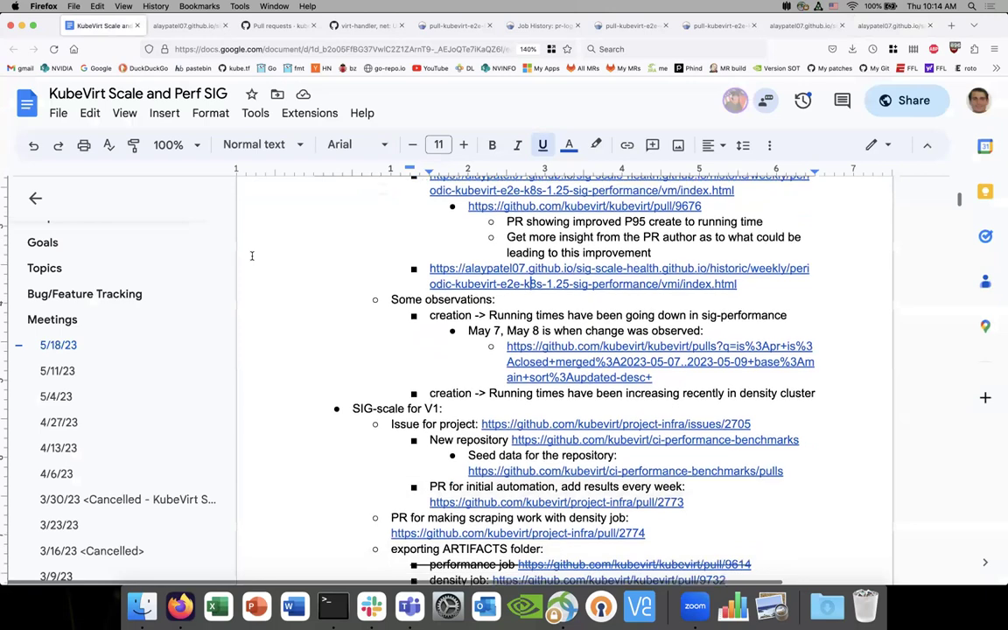
pyautogui.scroll(-15, 275, 263)
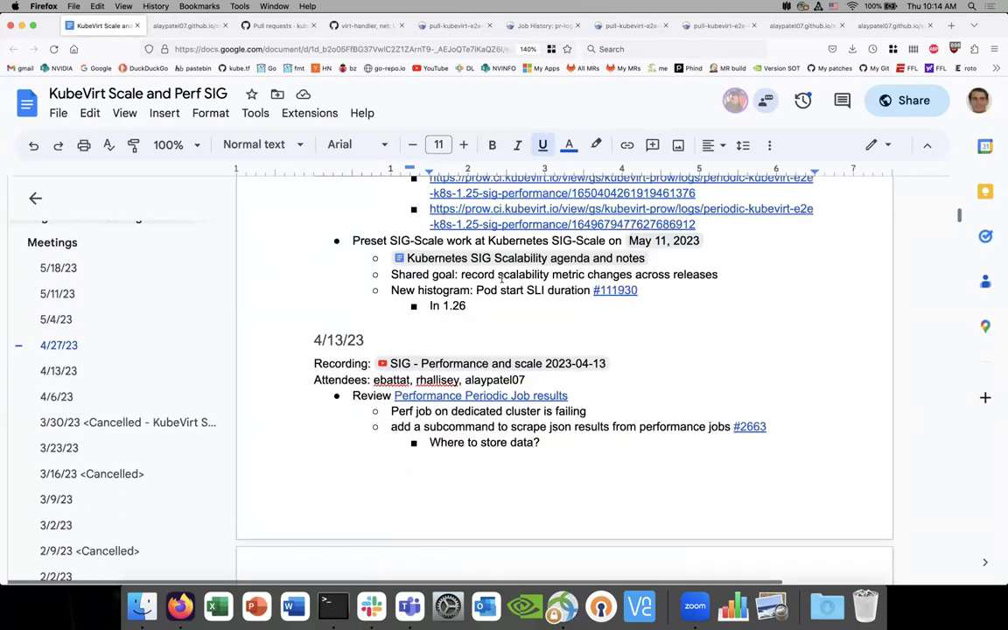
pyautogui.scroll(-15, 447, 310)
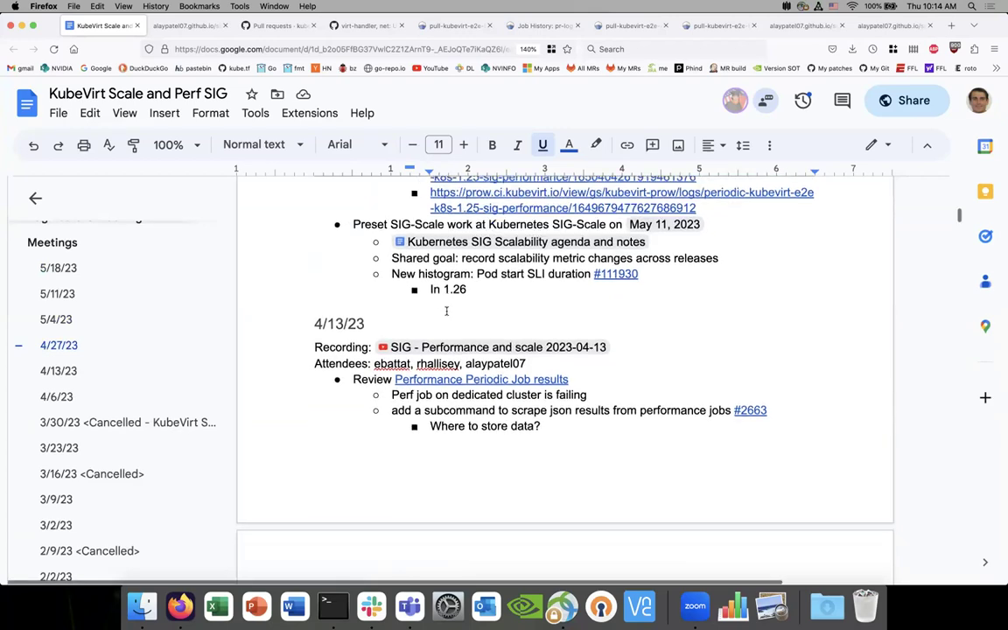
pyautogui.scroll(-15, 447, 310)
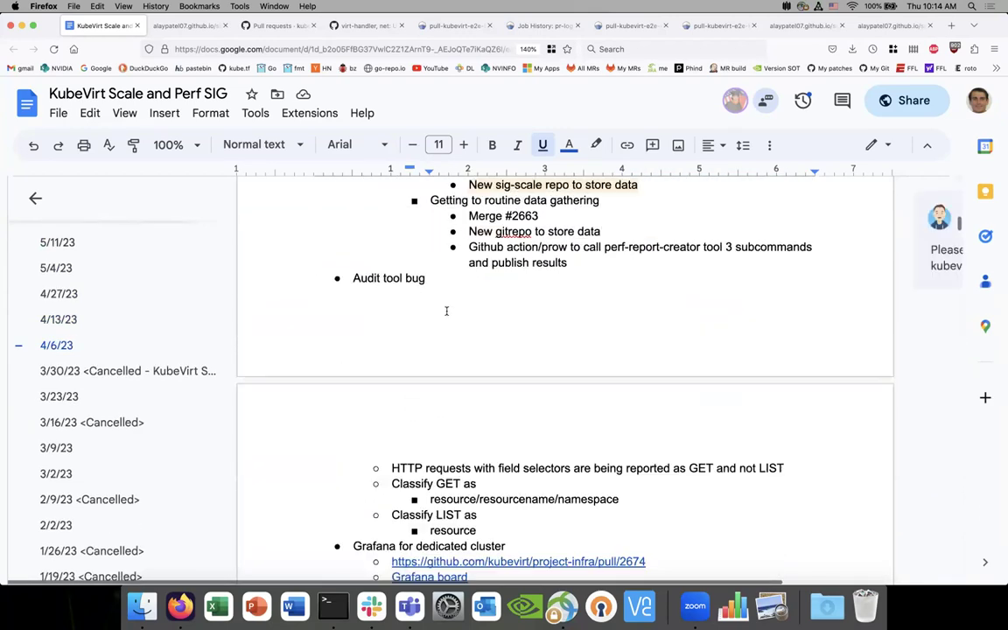
pyautogui.scroll(-20, 449, 311)
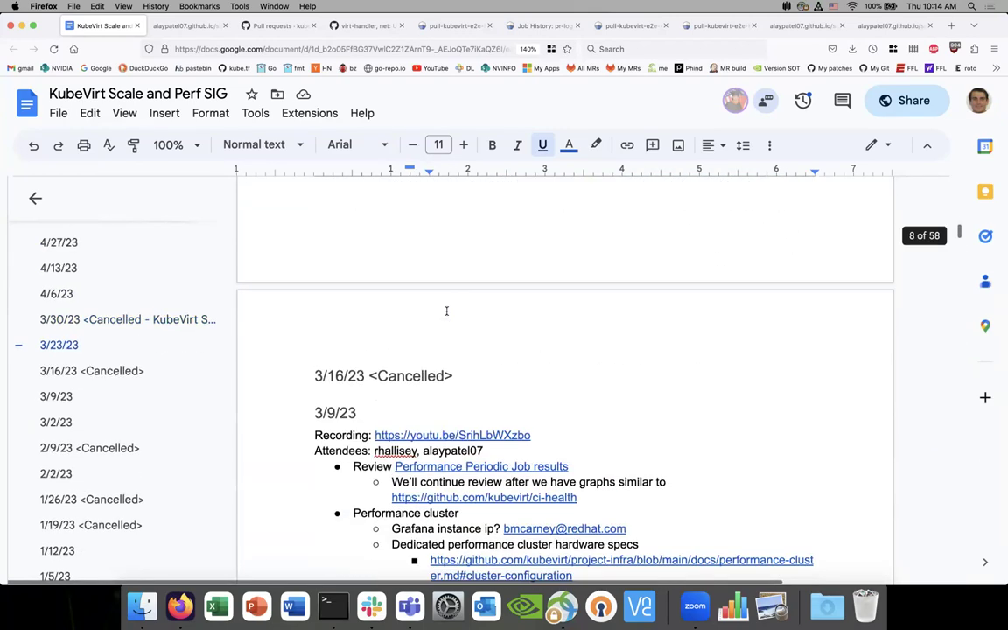
pyautogui.scroll(-15, 448, 312)
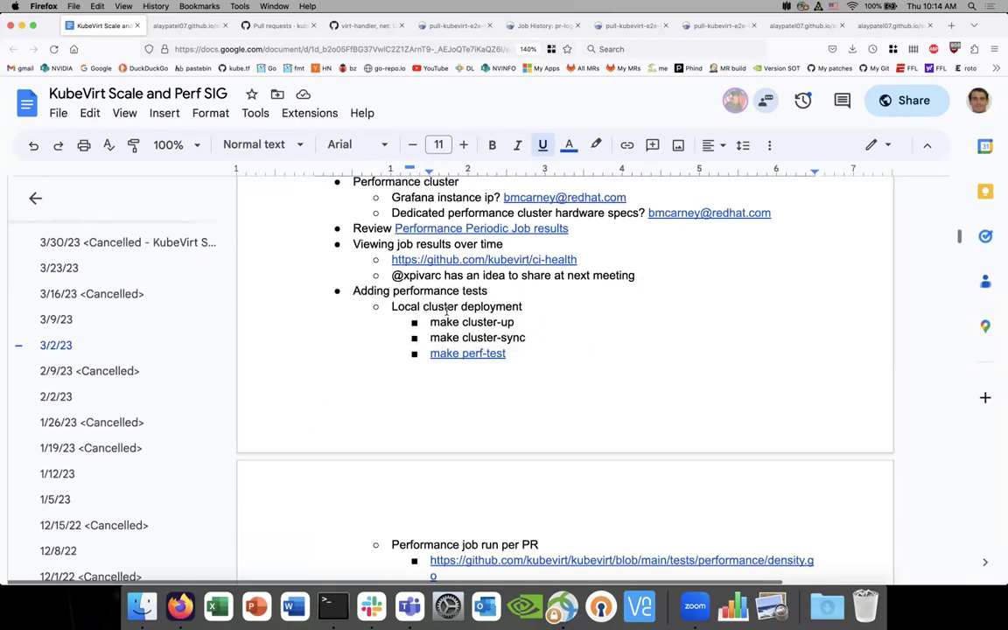
pyautogui.scroll(20, 447, 311)
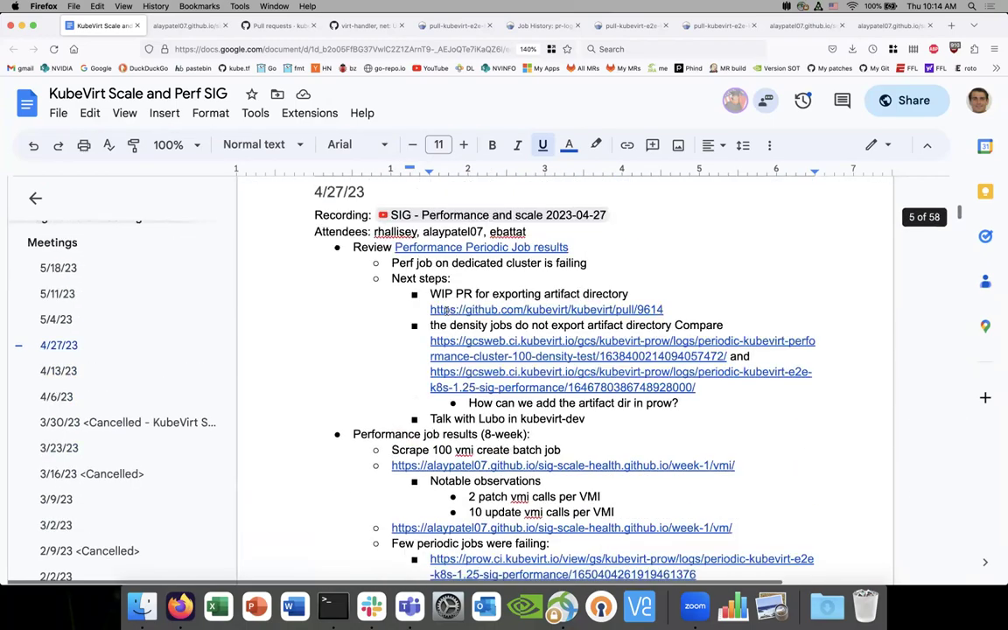
pyautogui.scroll(-10, 447, 311)
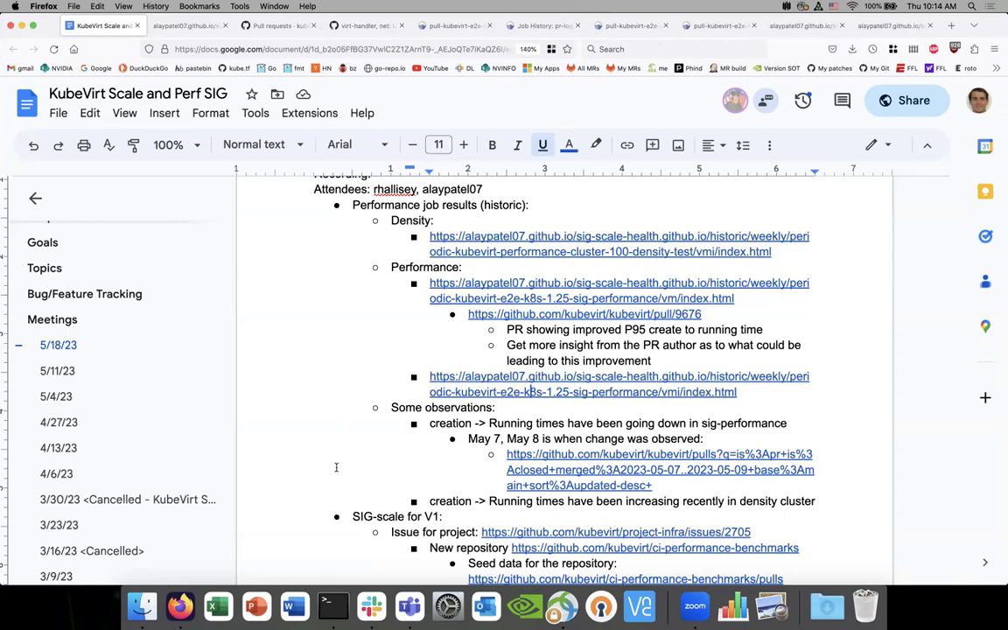
pyautogui.scroll(1, 338, 467)
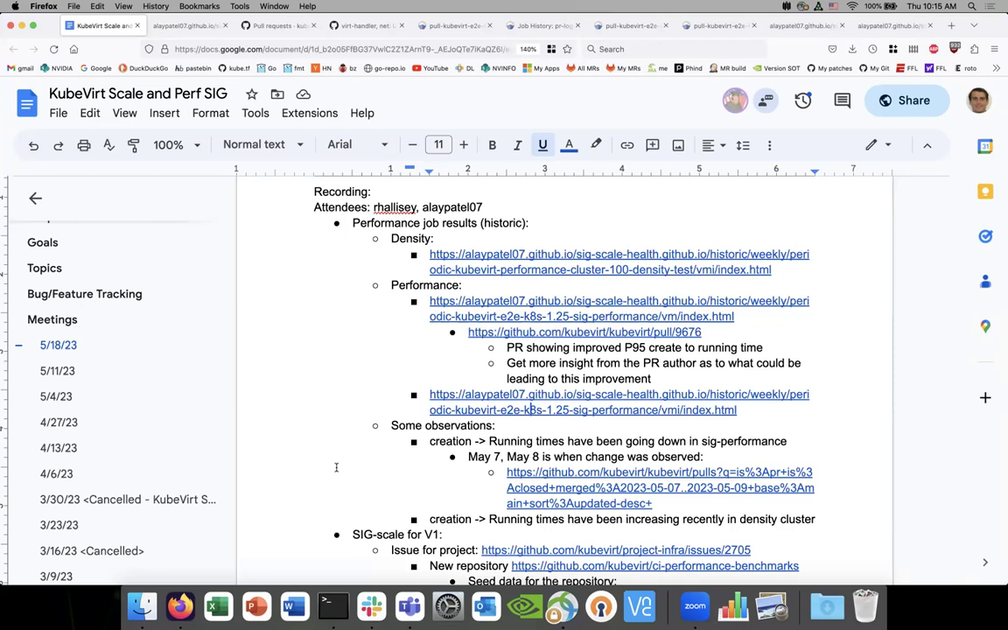
pyautogui.click(798, 26)
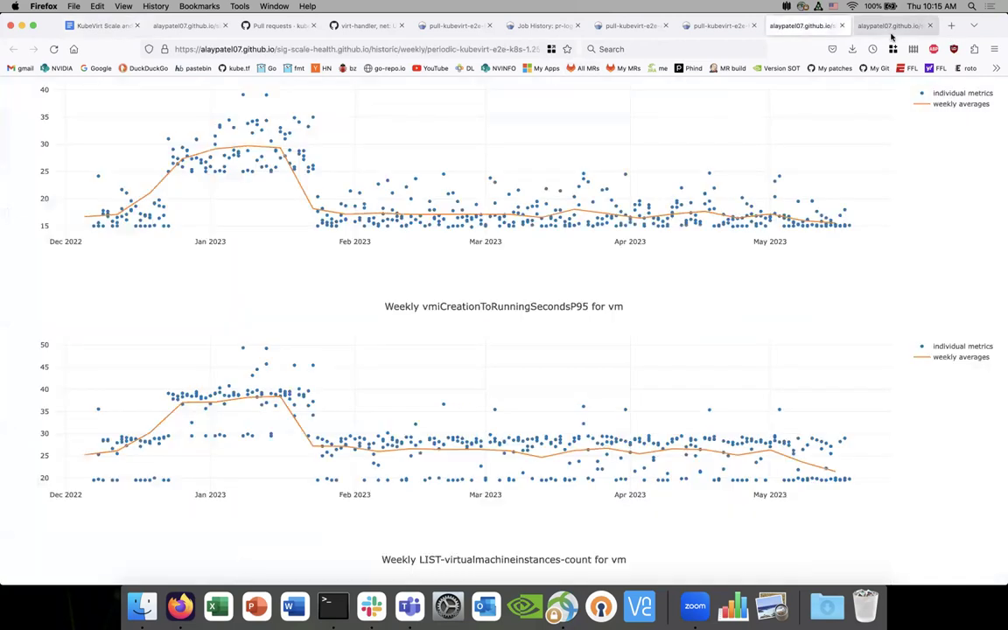
# Compare the prow job's P95 creation-to-running value against the weekly vm and vmi charts.
pyautogui.scroll(1, 681, 166)
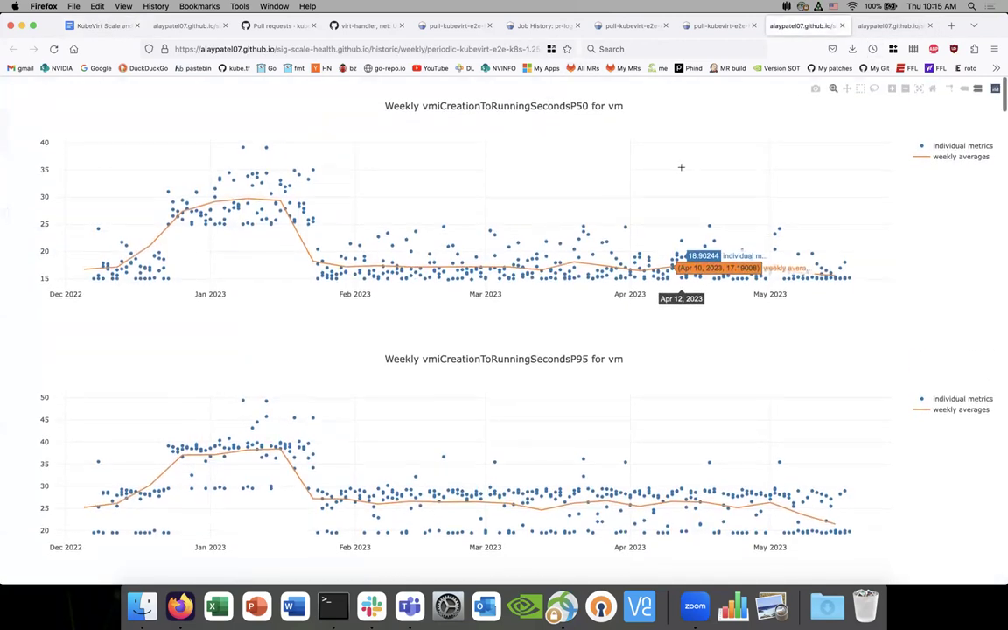
pyautogui.click(718, 26)
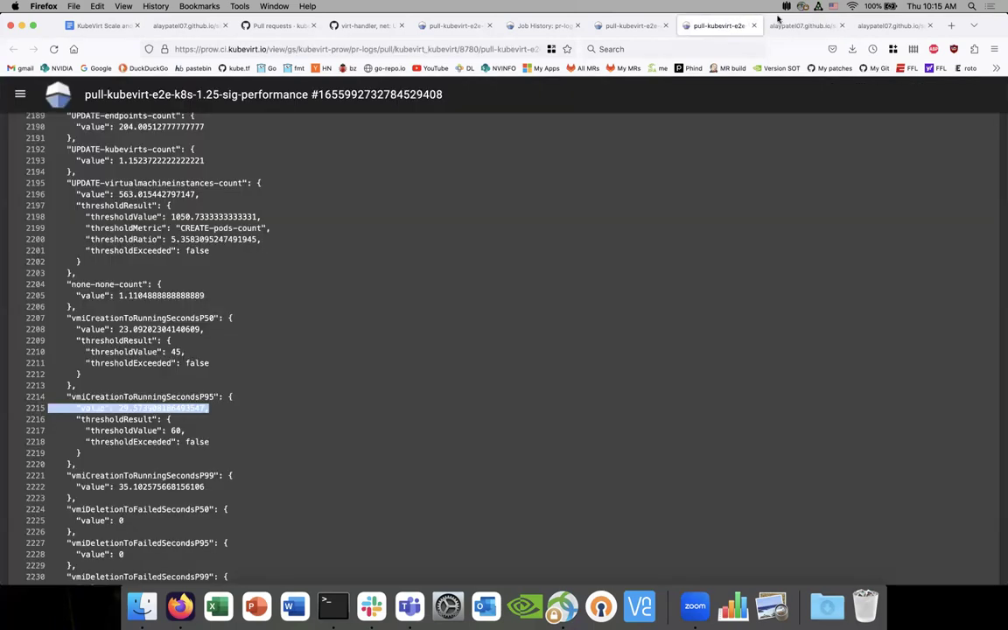
pyautogui.click(851, 24)
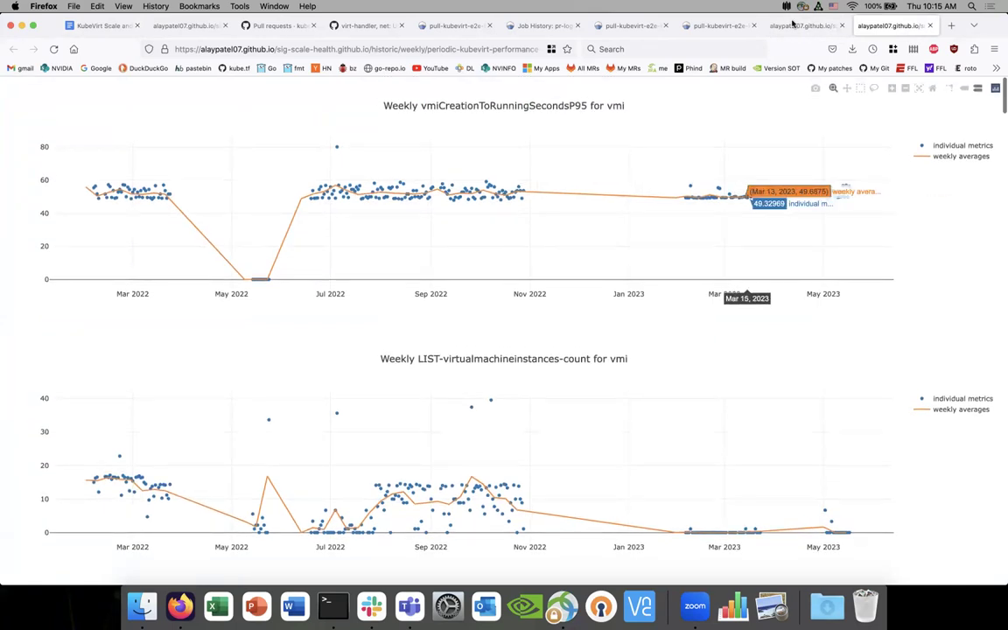
pyautogui.hotkey('ctrl', 'shift', 'Tab')
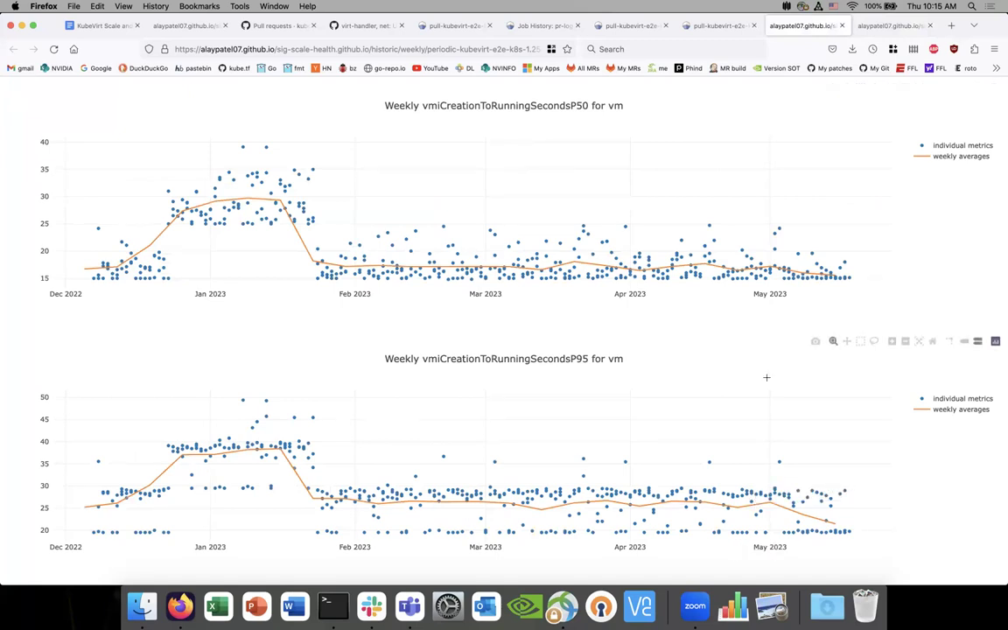
pyautogui.hotkey('ctrl', 'Tab')
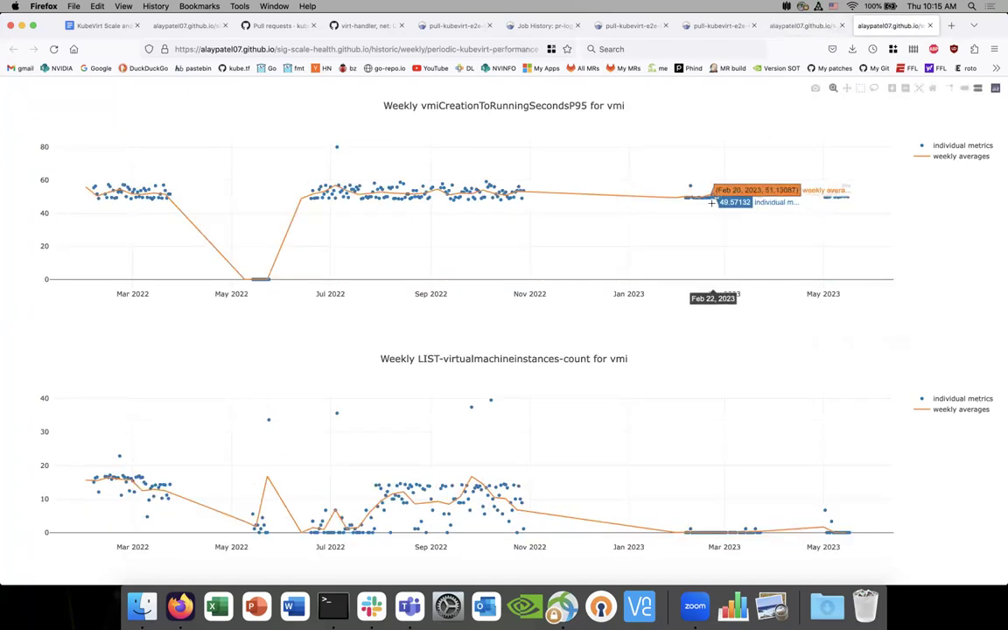
# Scroll the vmi charts down to the CREATE-pods-count for vmi chart.
pyautogui.scroll(-9, 711, 202)
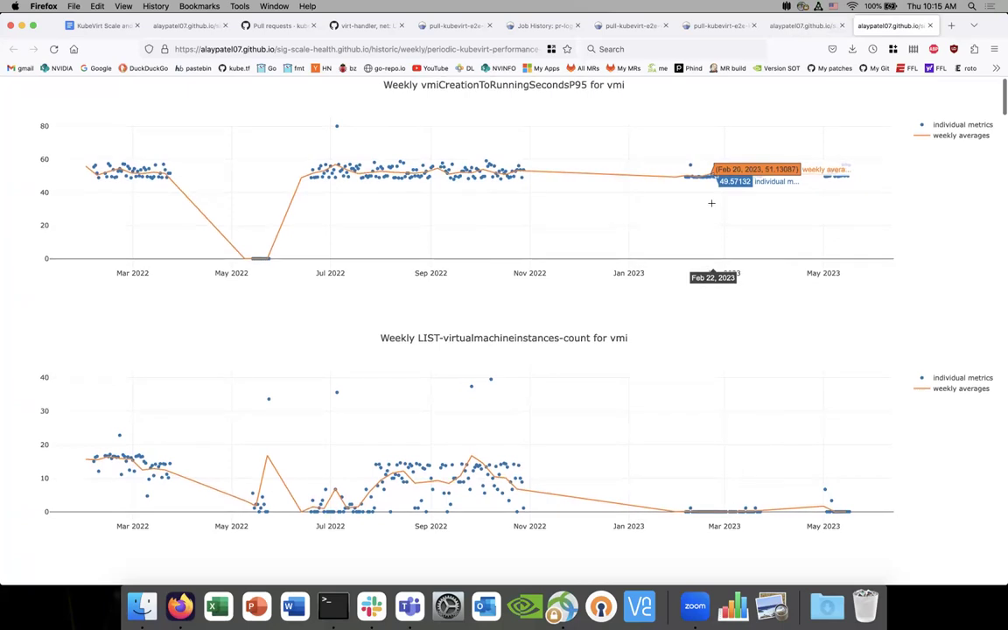
pyautogui.scroll(-13, 711, 207)
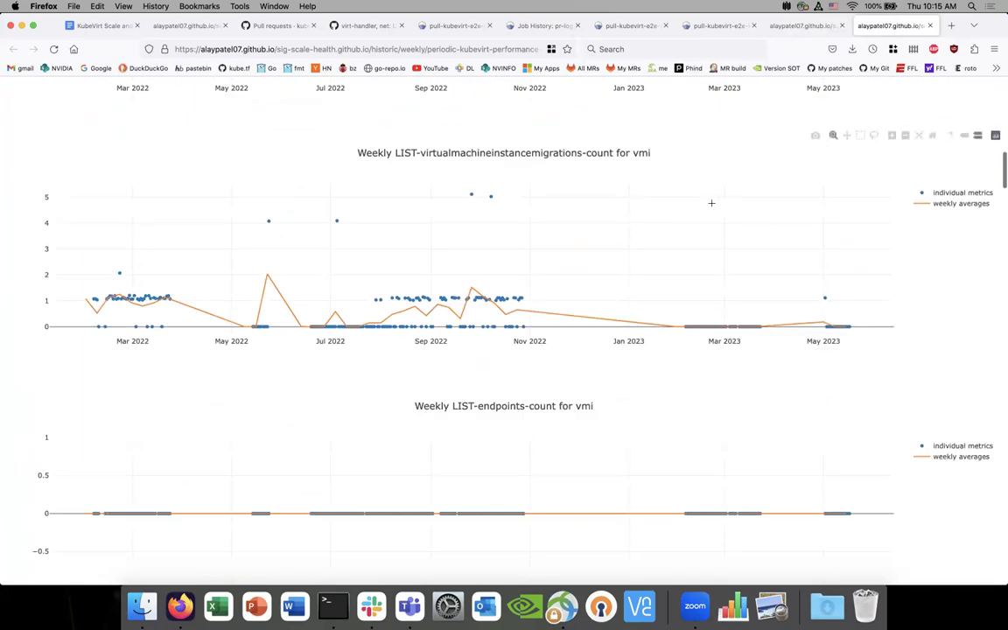
pyautogui.scroll(-13, 712, 203)
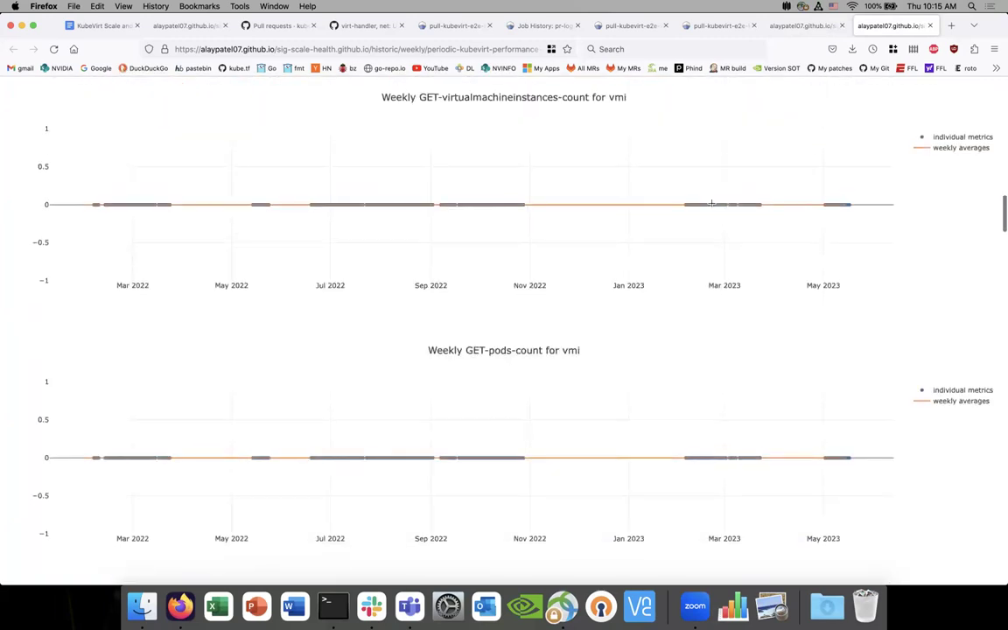
pyautogui.scroll(-14, 711, 205)
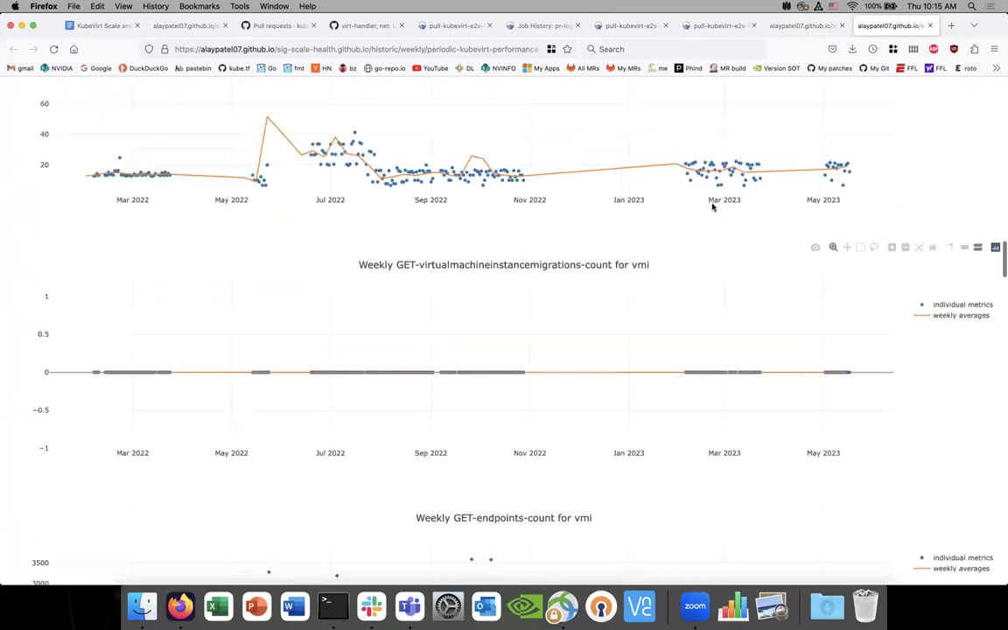
pyautogui.scroll(4, 712, 206)
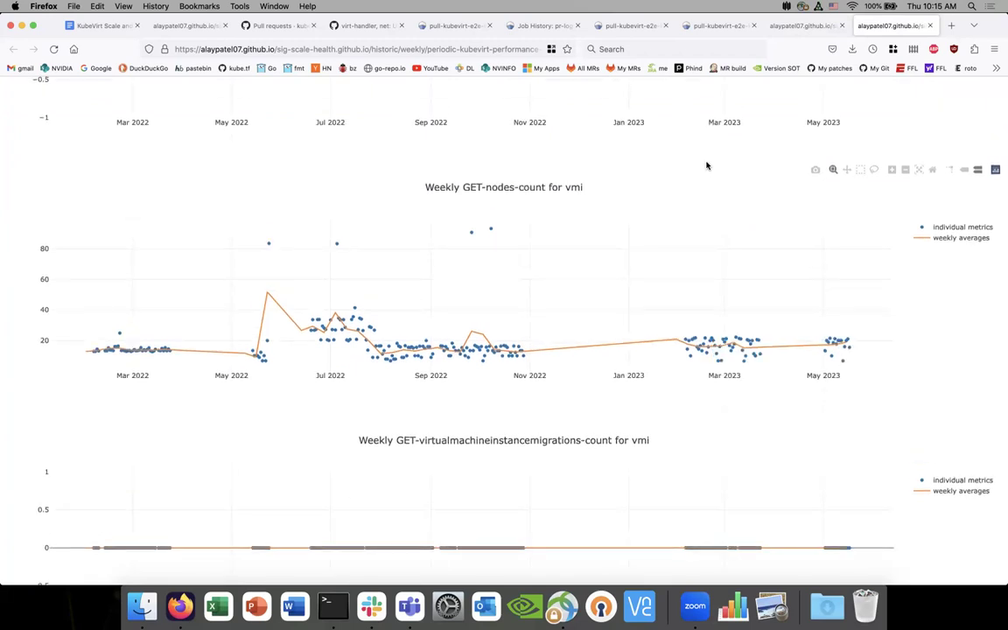
pyautogui.scroll(-20, 712, 204)
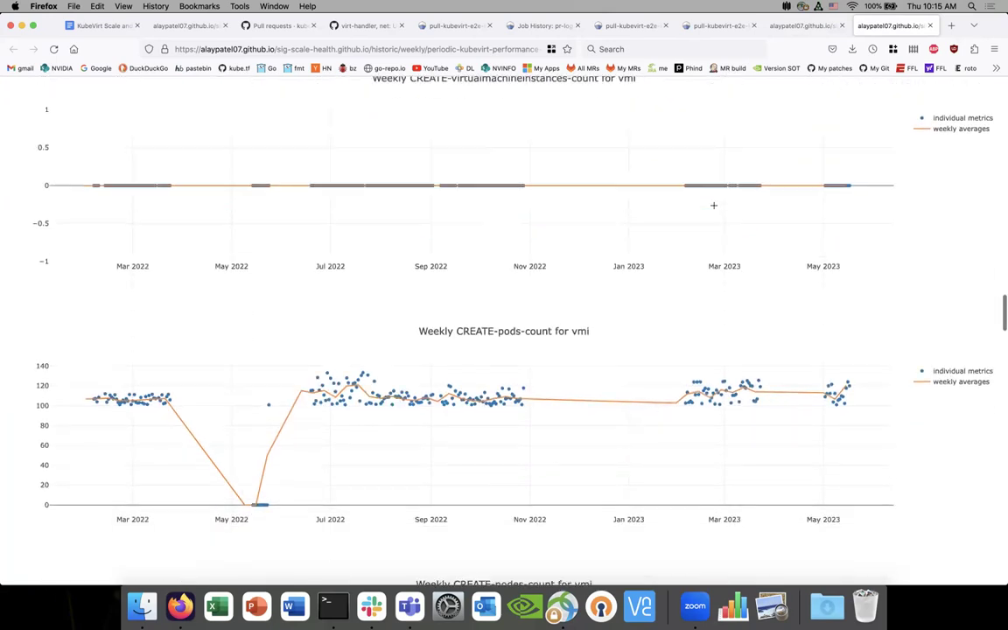
pyautogui.moveTo(728, 387)
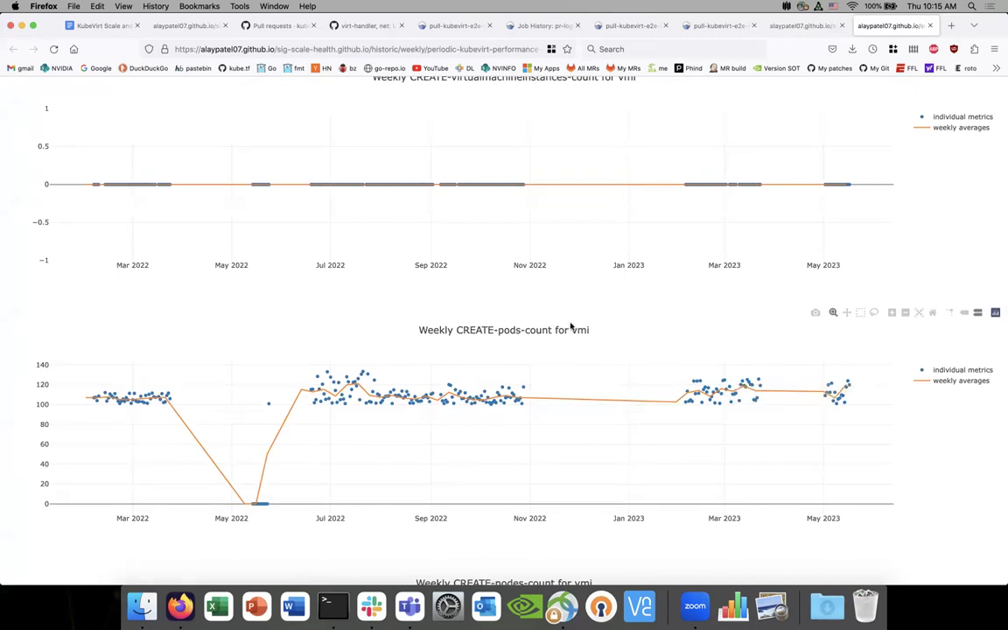
pyautogui.scroll(-2, 571, 327)
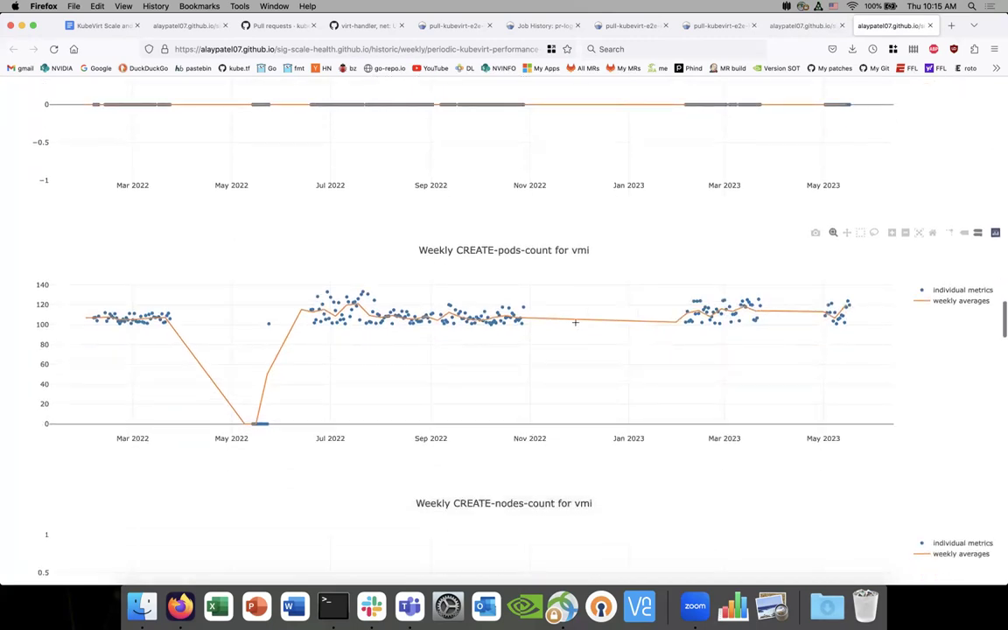
pyautogui.scroll(-7, 573, 324)
pyautogui.scroll(6, 576, 322)
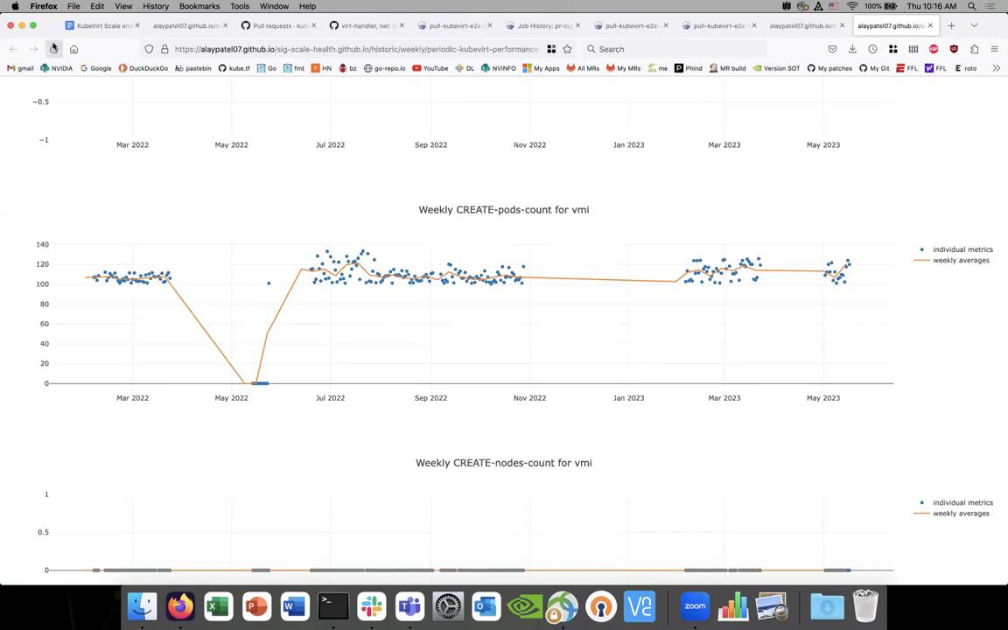
# Back in the notes, add an indented bullet under Density: 'Improve signals by running job 3 times a day'.
pyautogui.click(102, 32)
pyautogui.click(812, 275)
pyautogui.press('Return')
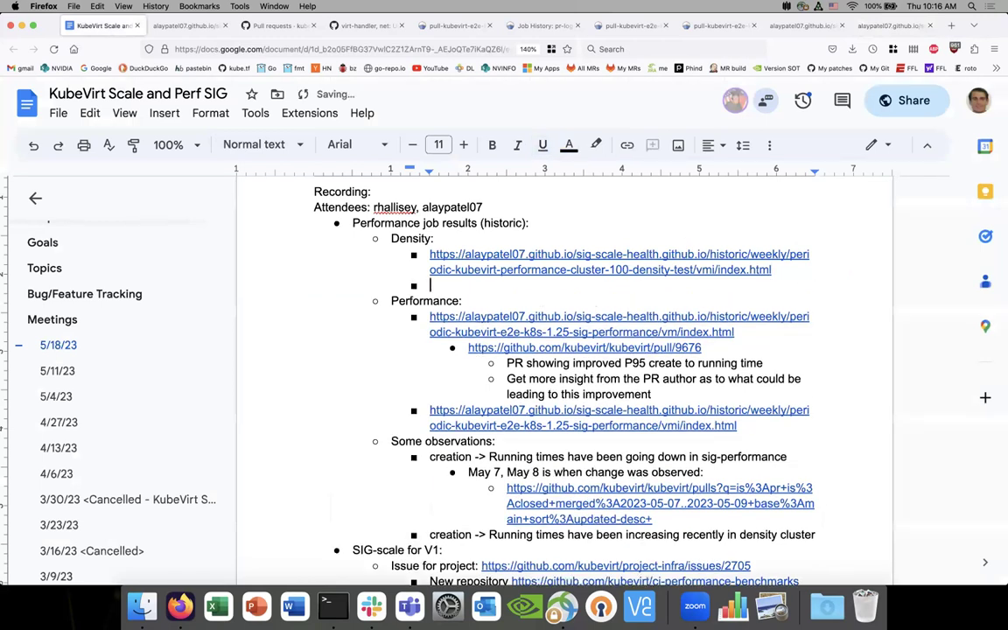
pyautogui.press('Tab')
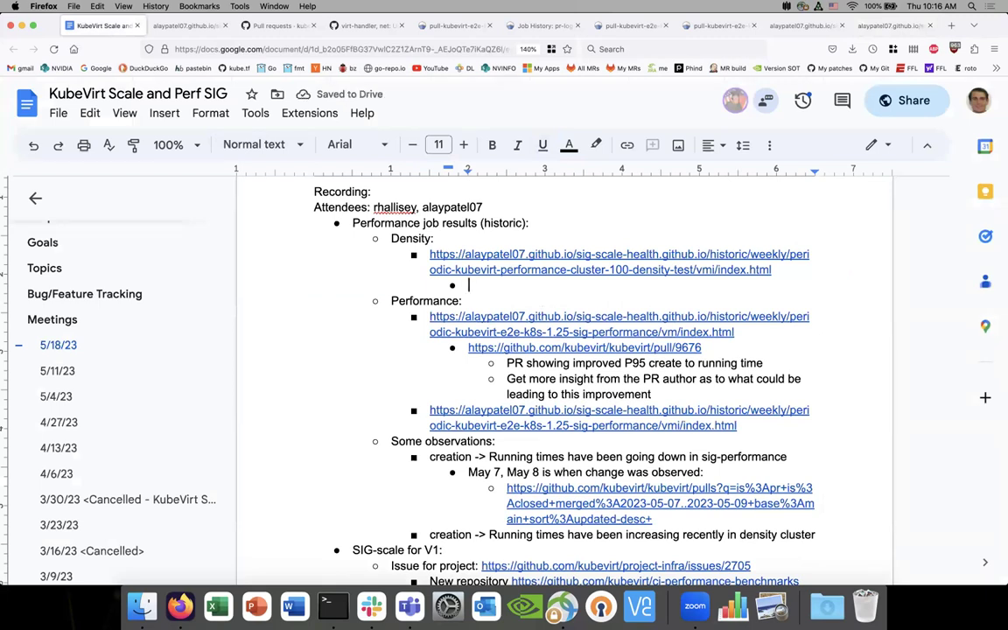
pyautogui.write('Improve signal')
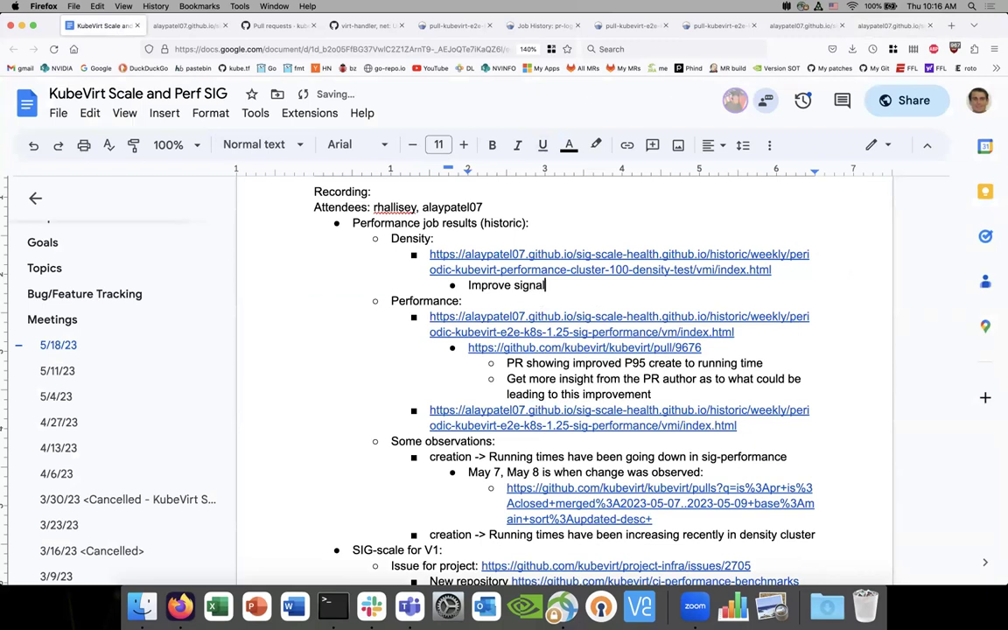
pyautogui.write('s by running job 3 t')
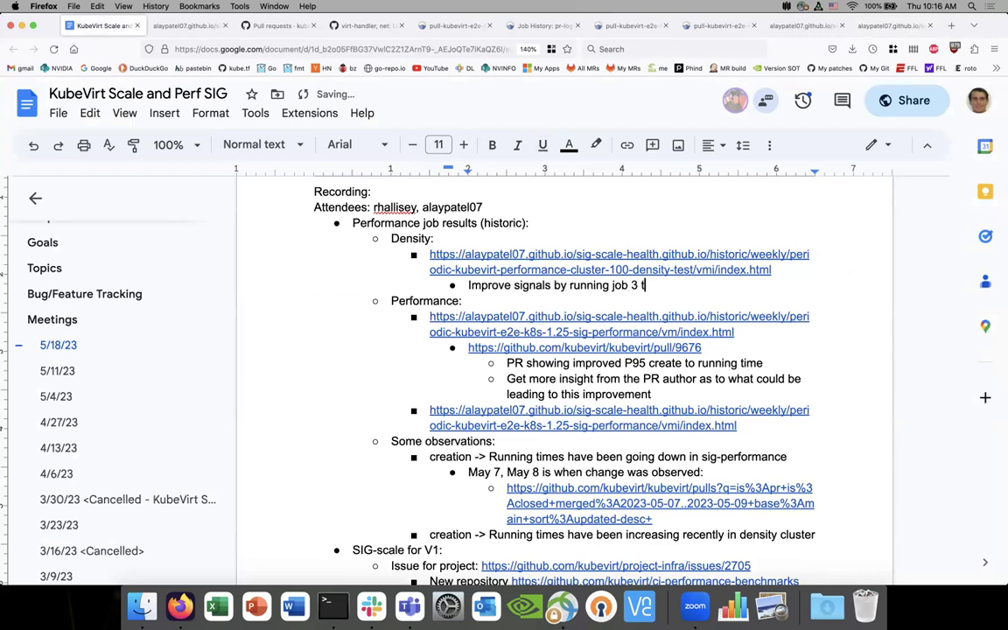
pyautogui.write('imes a day')
pyautogui.click(655, 394)
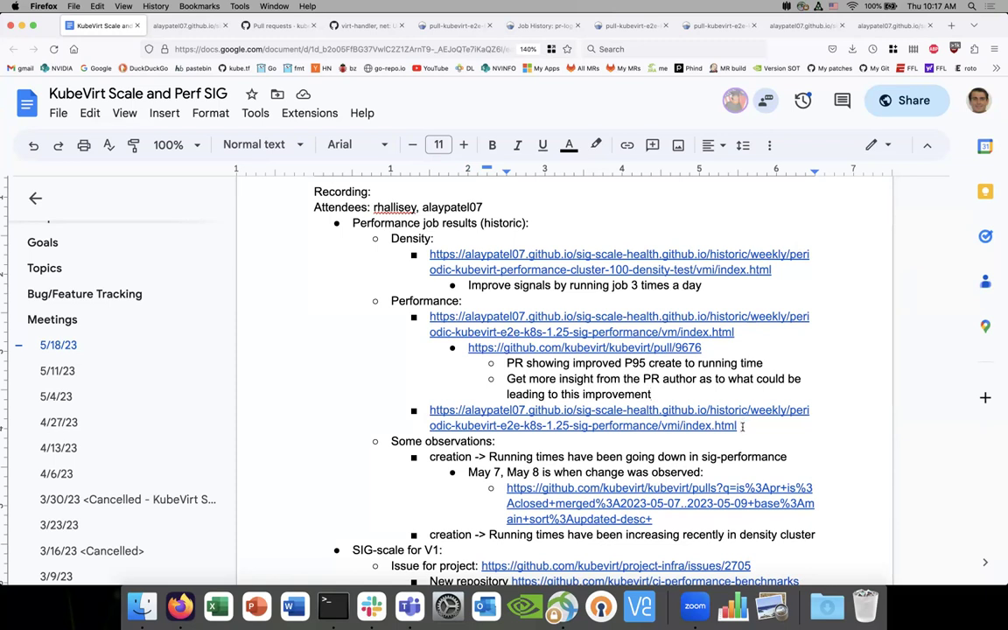
# Below it, add a bullet @-mentioning the assignee 'to add P50 createion to running times'.
pyautogui.click(722, 294)
pyautogui.click(708, 286)
pyautogui.press('Return')
pyautogui.write('Add')
pyautogui.press('BackSpace')
pyautogui.press('BackSpace')
pyautogui.press('BackSpace')
pyautogui.write('@al')
pyautogui.press('Return')
pyautogui.write('to add P50')
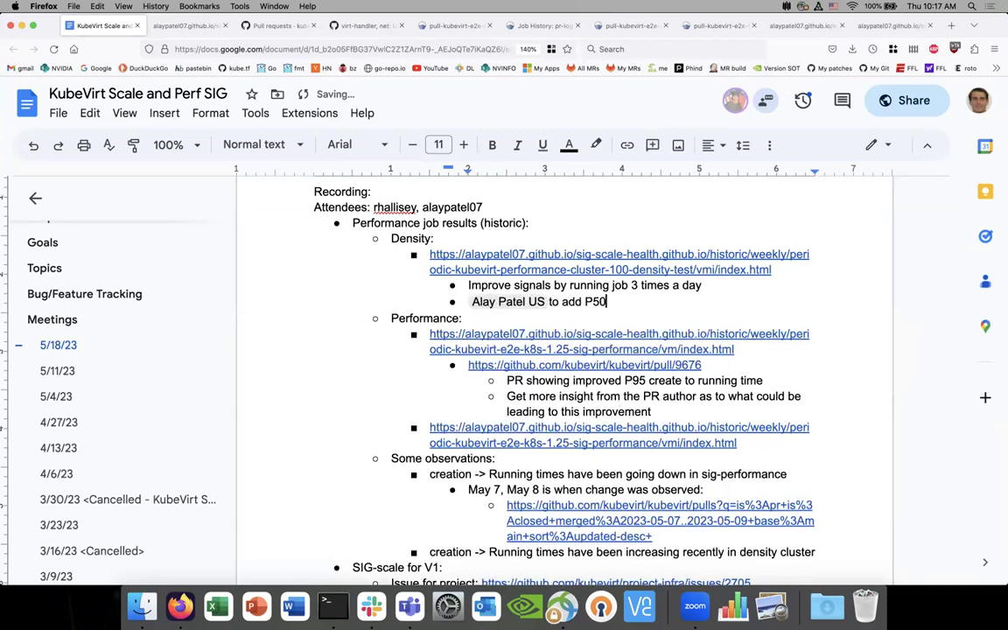
pyautogui.write(' createion to running times')
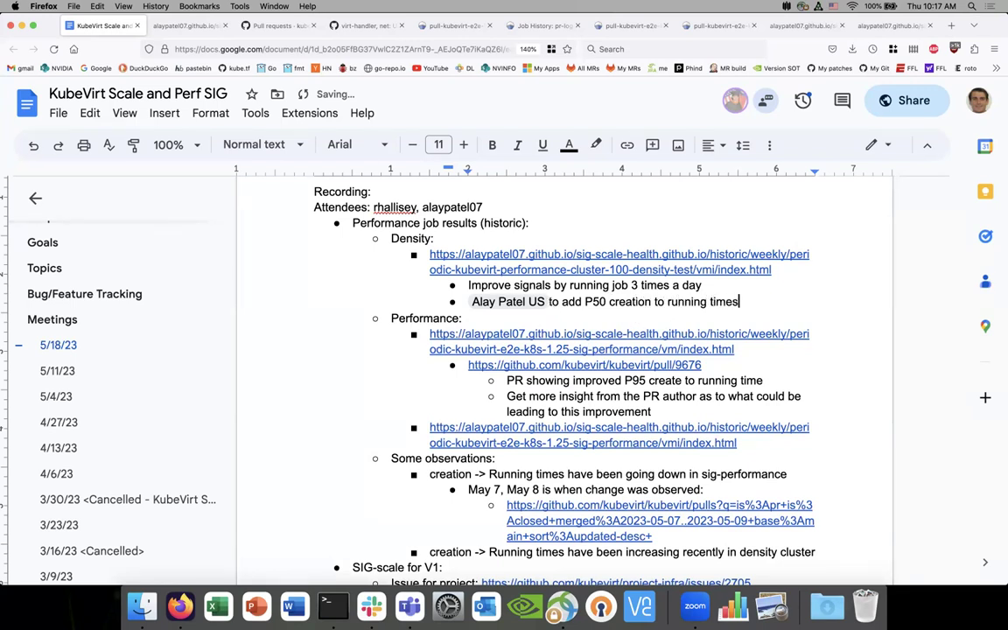
pyautogui.click(585, 380)
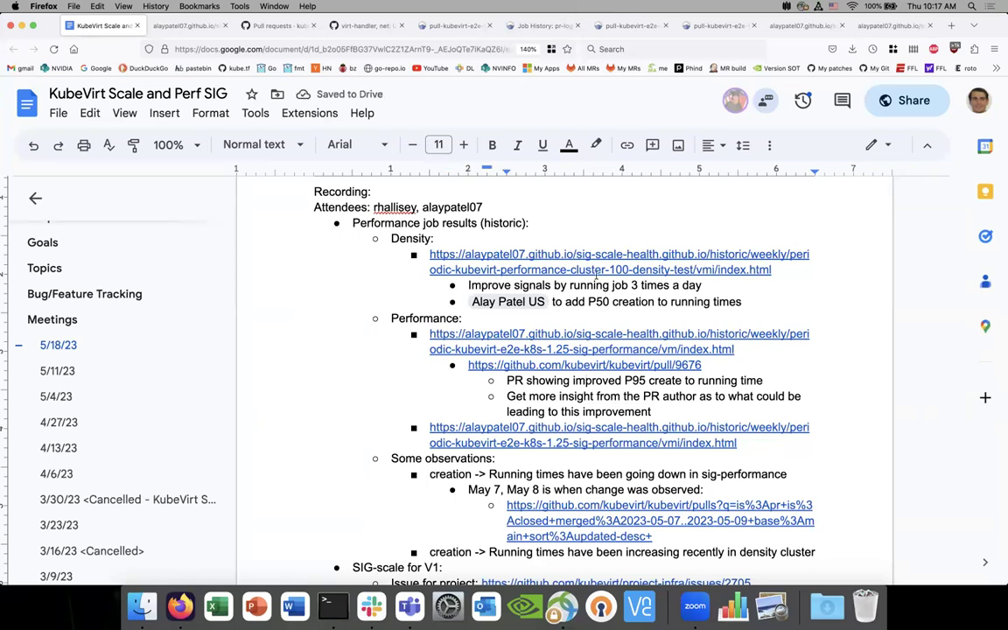
# Close the leftover Prow build log and job log tabs to the right of the PR.
pyautogui.scroll(-1, 667, 331)
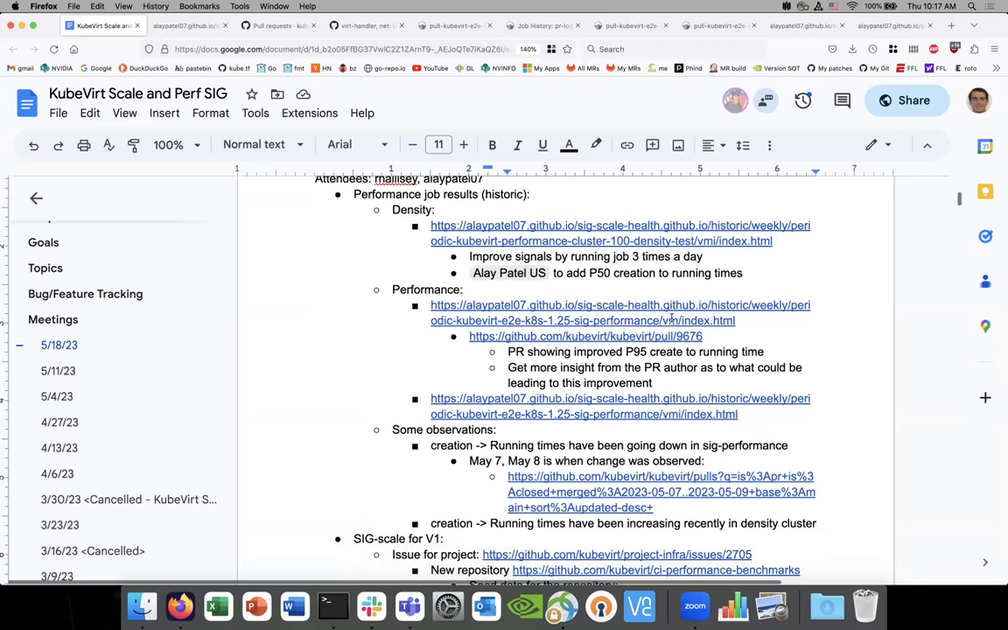
pyautogui.scroll(-2, 671, 319)
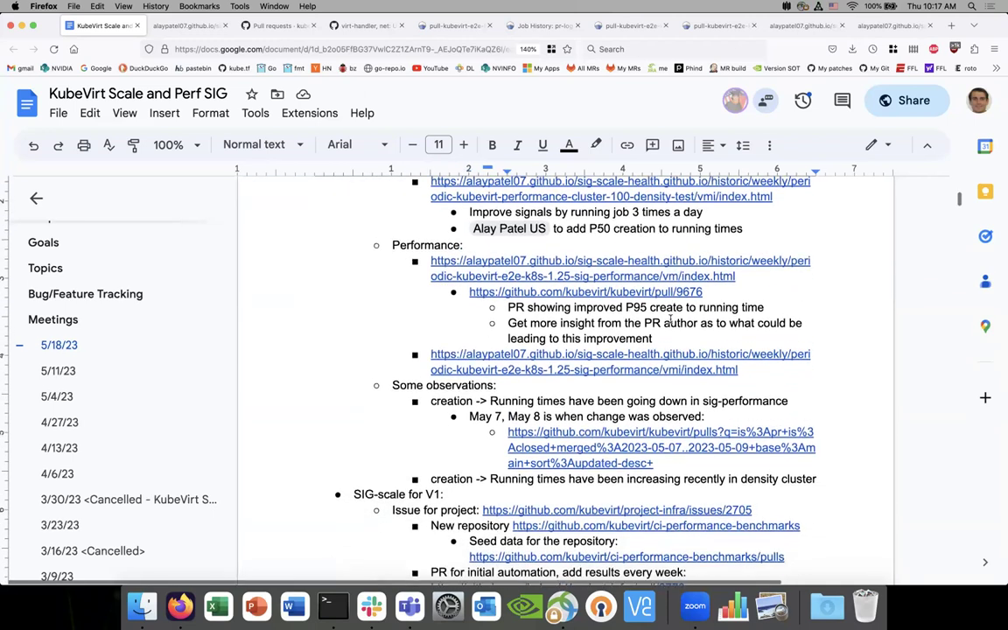
pyautogui.scroll(1, 591, 383)
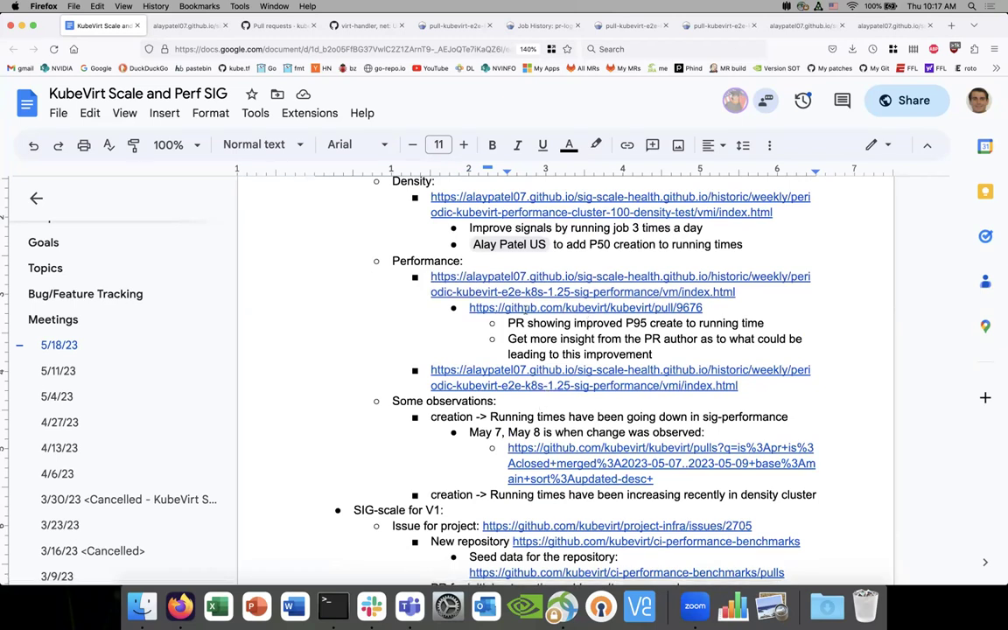
pyautogui.click(448, 21)
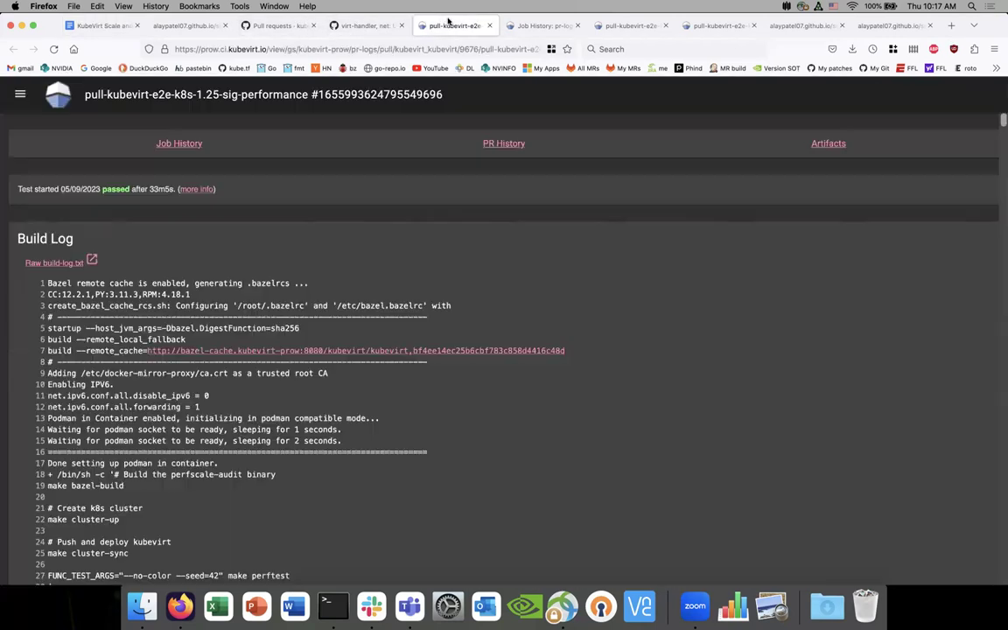
pyautogui.press('super+w')
pyautogui.press('super+w')
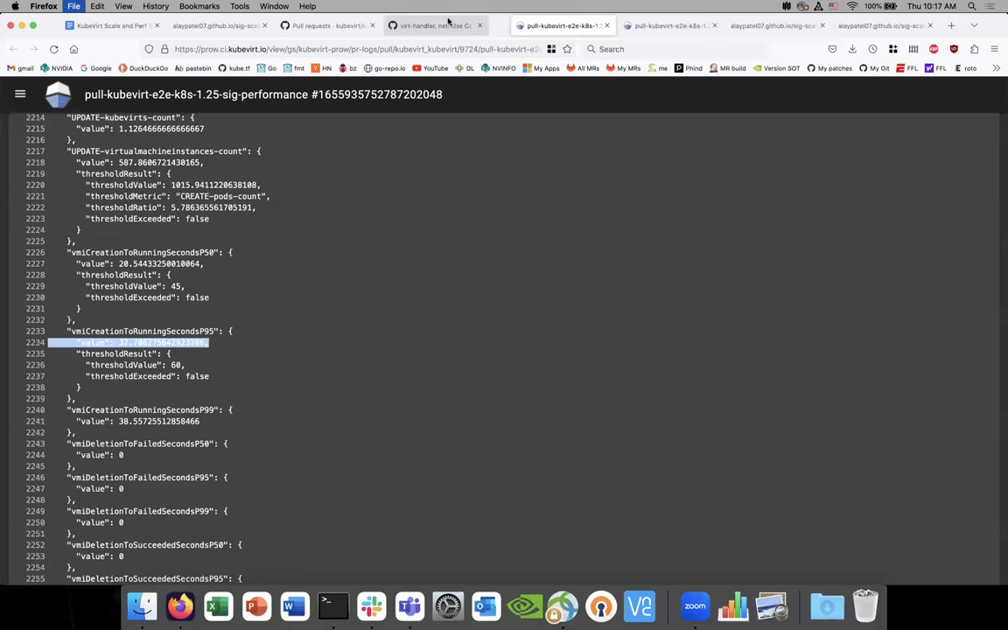
pyautogui.press('super+w')
pyautogui.press('super+w')
pyautogui.press('super+w')
pyautogui.press('super+w')
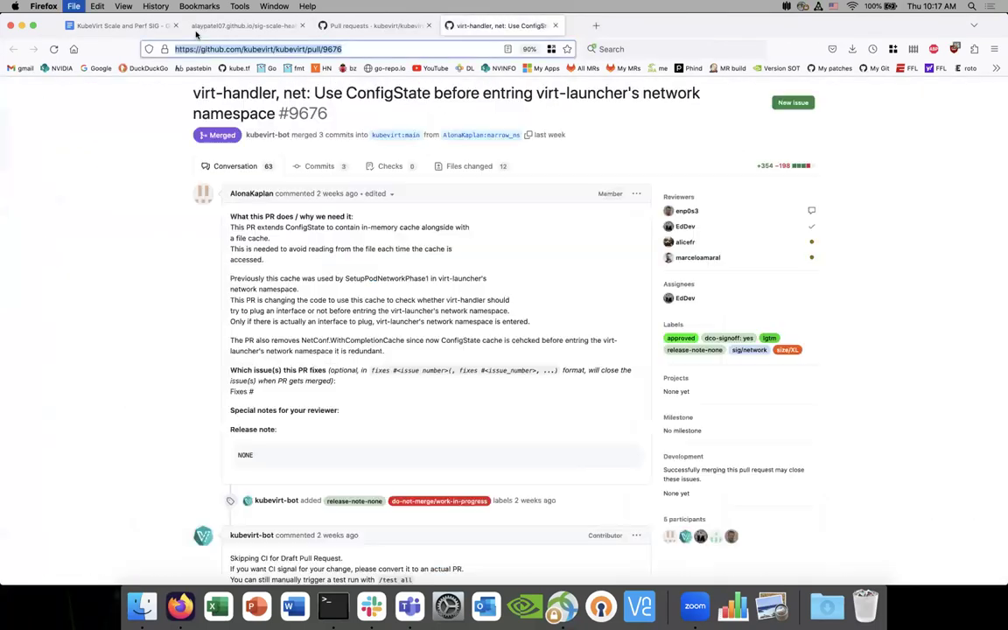
pyautogui.click(243, 25)
# Return to the meeting notes and open issue #2705 from the SIG-scale for V1 section.
pyautogui.hotkey('ctrl', 'shift', 'Tab')
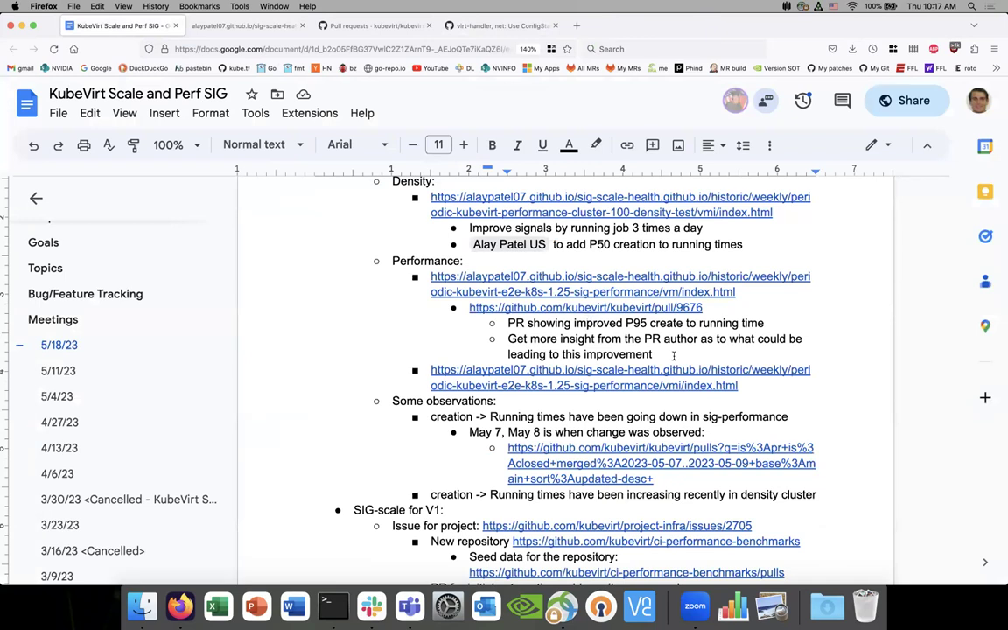
pyautogui.scroll(2, 674, 354)
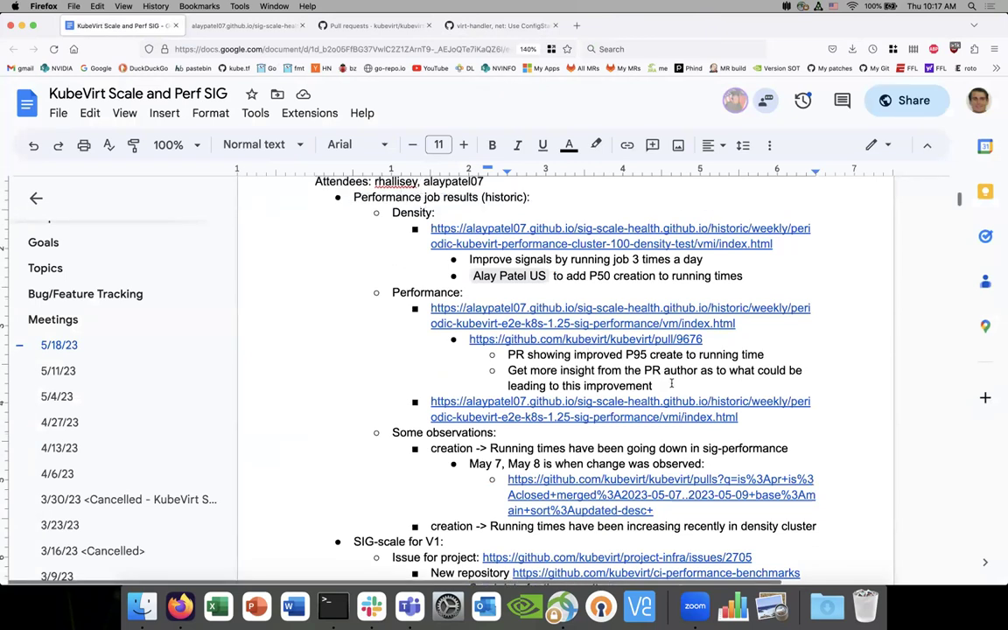
pyautogui.scroll(-7, 668, 391)
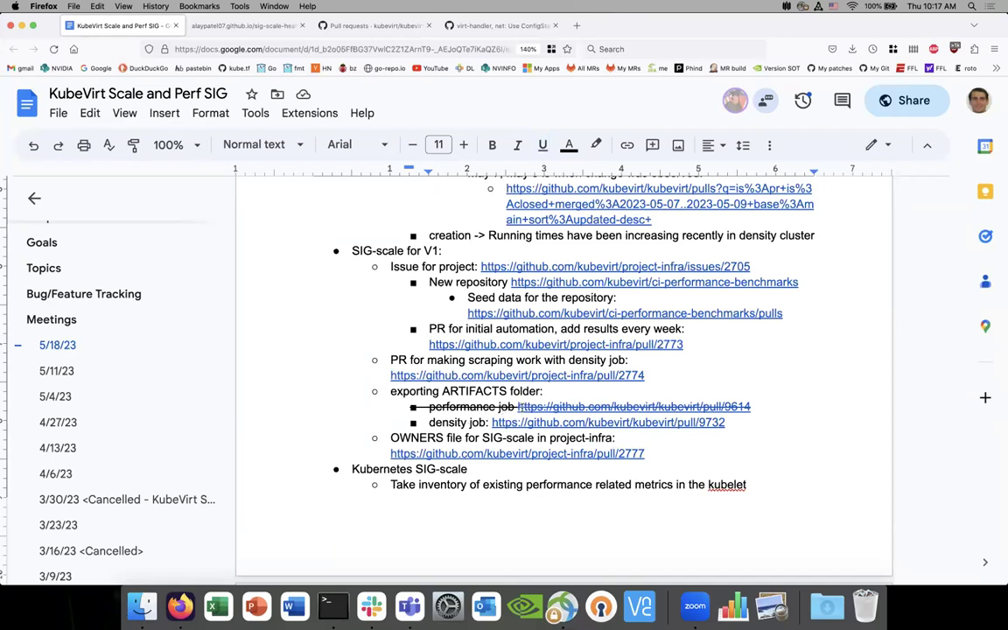
pyautogui.click(534, 288)
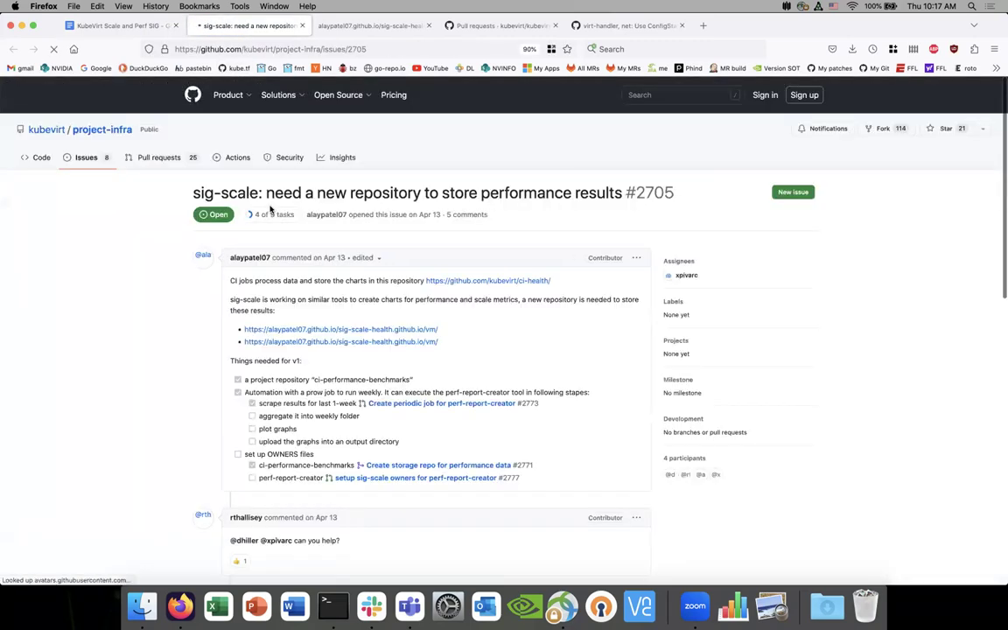
# Read issue #2705 on a new performance-results repository, briefly open the kubevirt org page, then return to the notes.
pyautogui.scroll(-1, 191, 320)
pyautogui.scroll(-2, 192, 319)
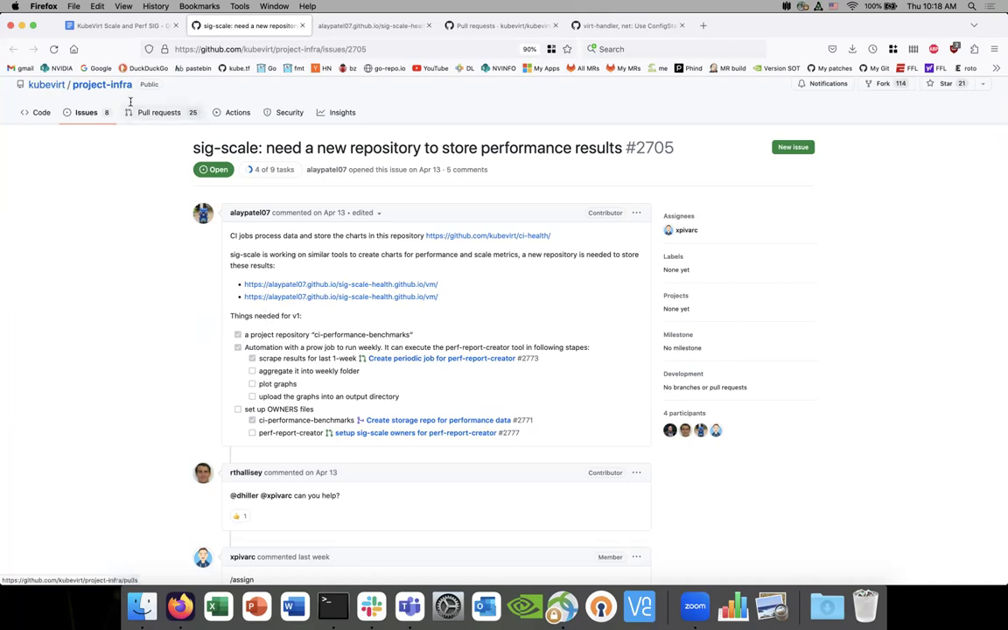
pyautogui.rightClick(59, 86)
pyautogui.click(97, 85)
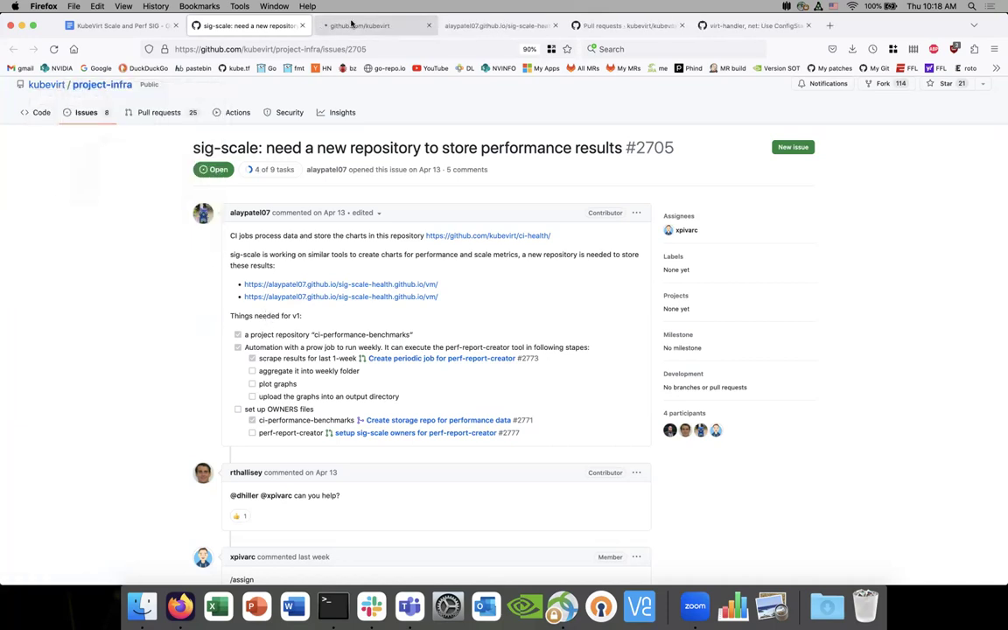
pyautogui.click(429, 25)
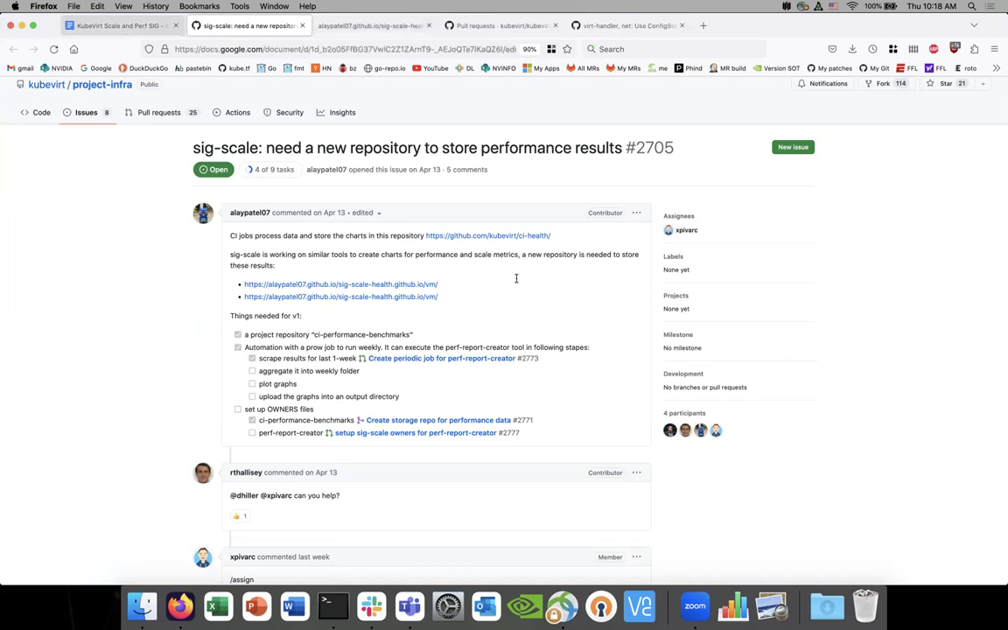
pyautogui.hotkey('ctrl', 'shift', 'Tab')
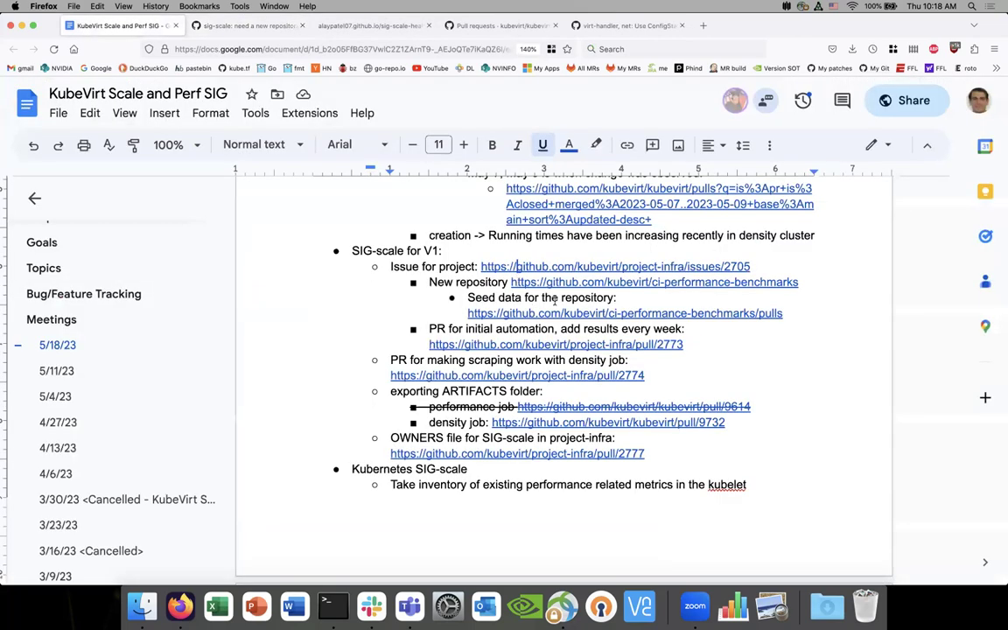
# From ci-performance-benchmarks' pull requests, open PR #2 and follow its dependency to PR #1.
pyautogui.keyDown('super'); pyautogui.click(637, 282); pyautogui.keyUp('super')
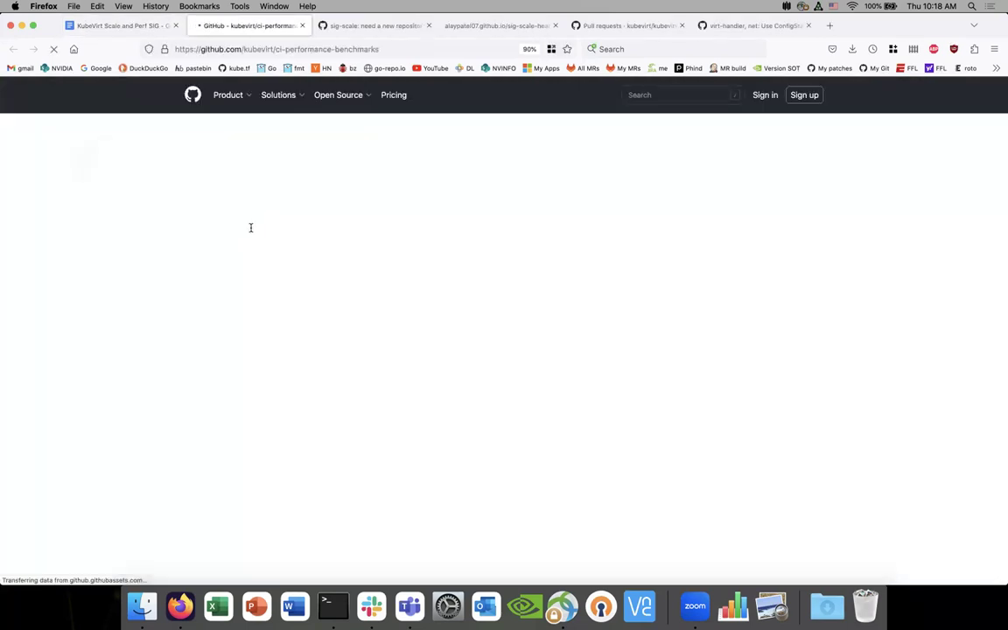
pyautogui.click(147, 157)
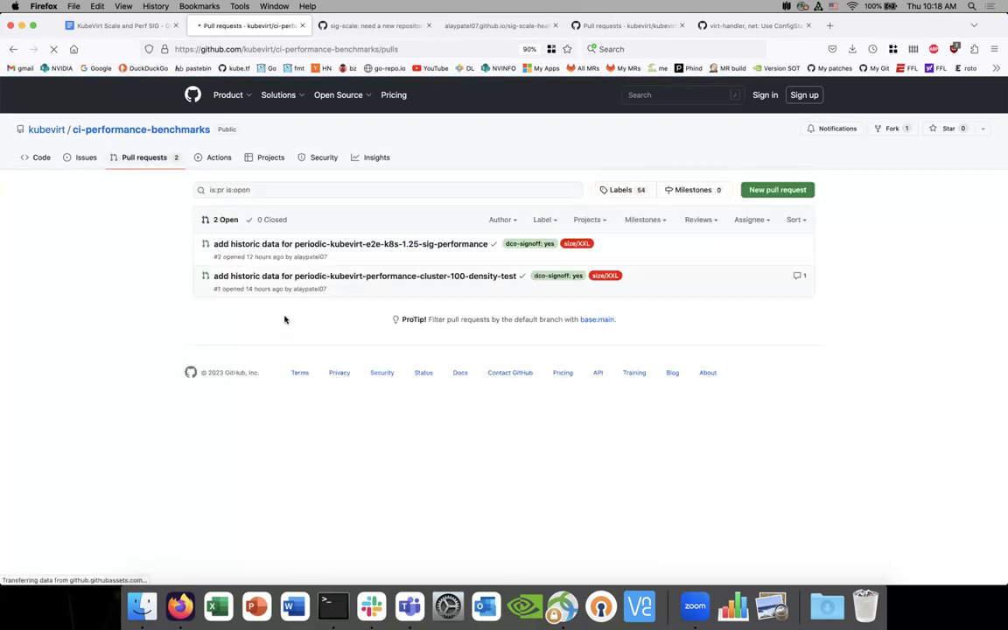
pyautogui.click(310, 245)
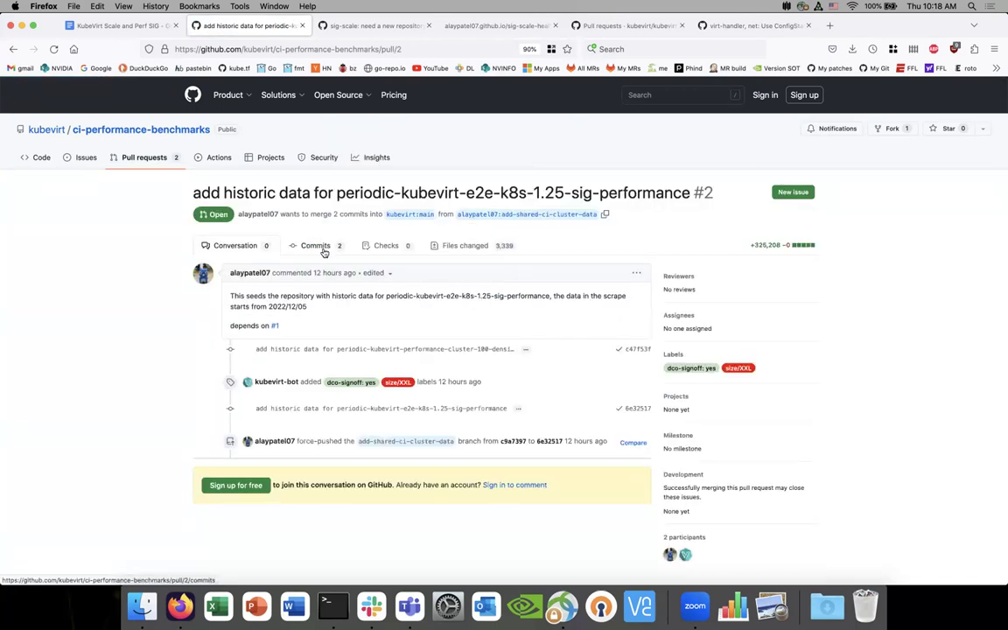
pyautogui.moveTo(274, 326)
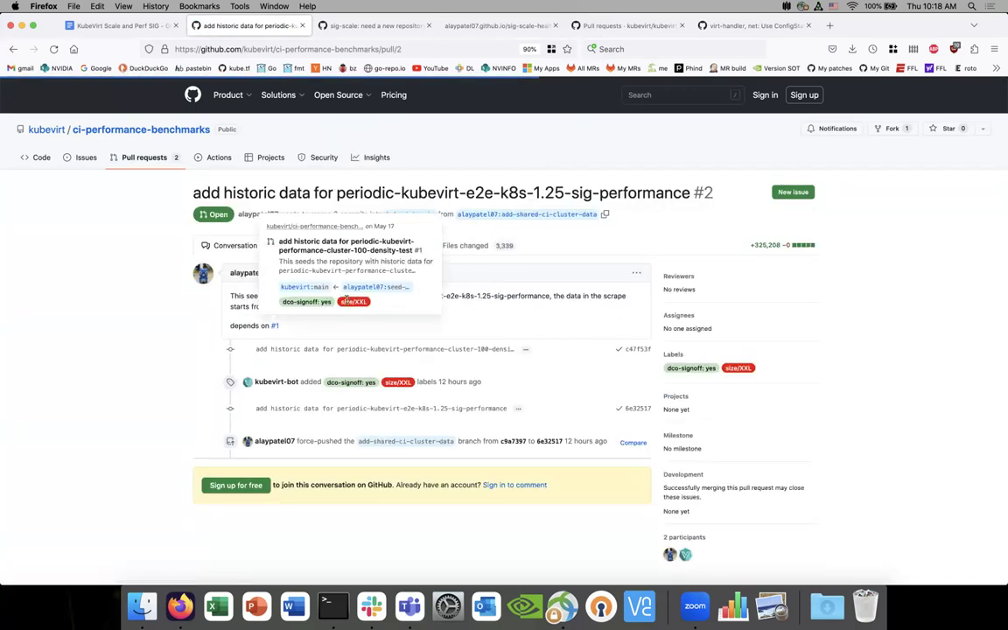
pyautogui.click(312, 268)
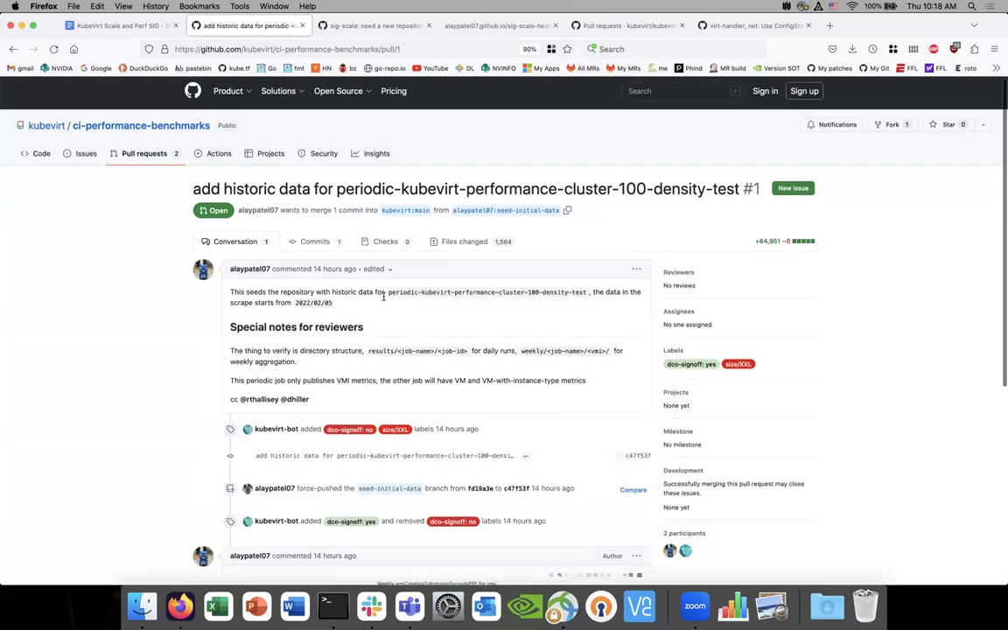
# Show PR #1's changed files and collapse the first five timestamp folders in the file tree.
pyautogui.scroll(-1, 383, 296)
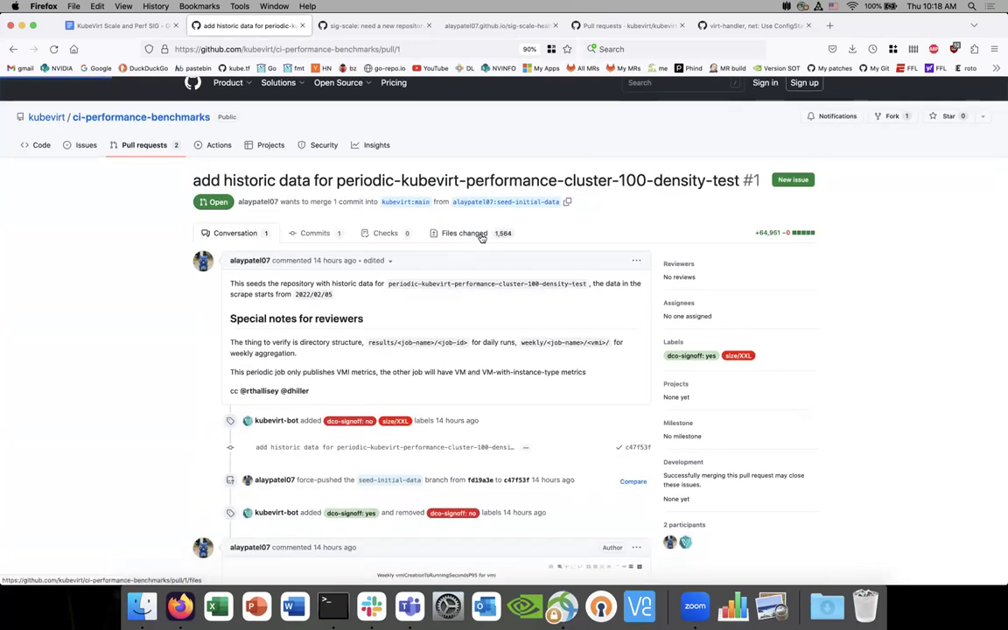
pyautogui.click(481, 238)
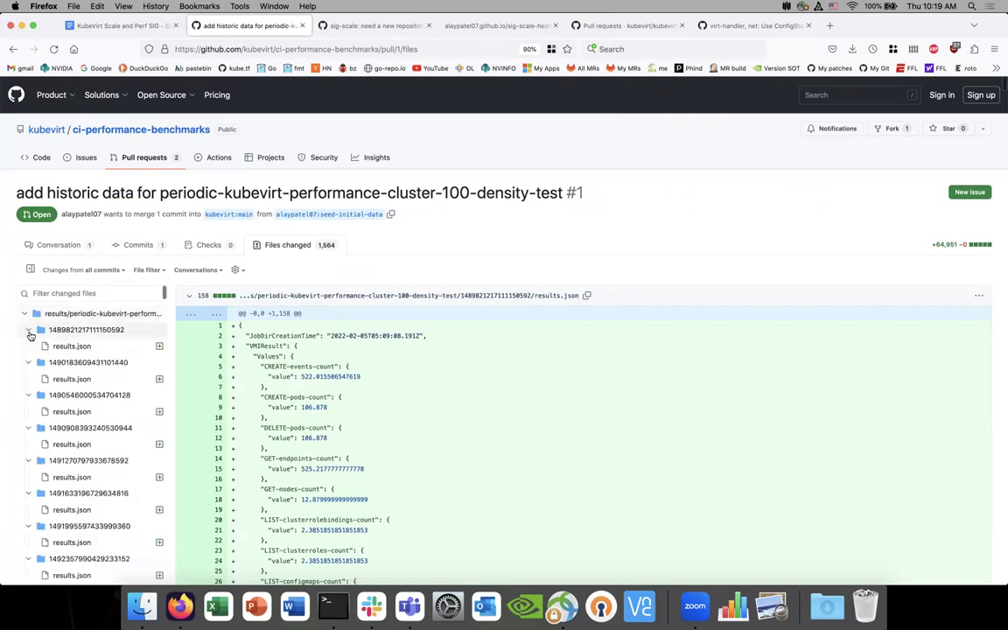
pyautogui.click(29, 333)
pyautogui.click(29, 347)
pyautogui.click(29, 363)
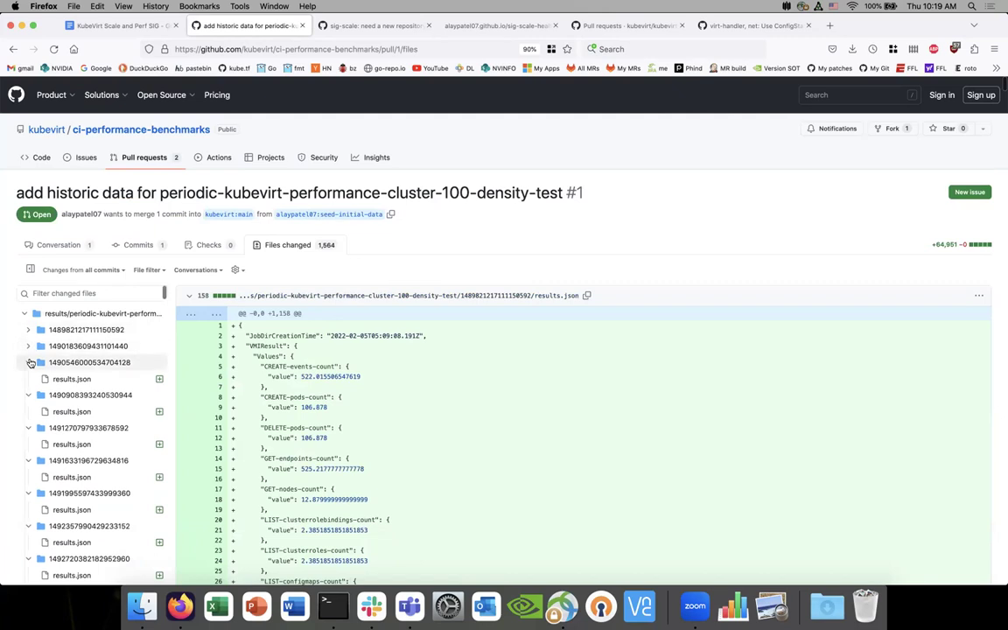
pyautogui.click(29, 379)
pyautogui.click(28, 396)
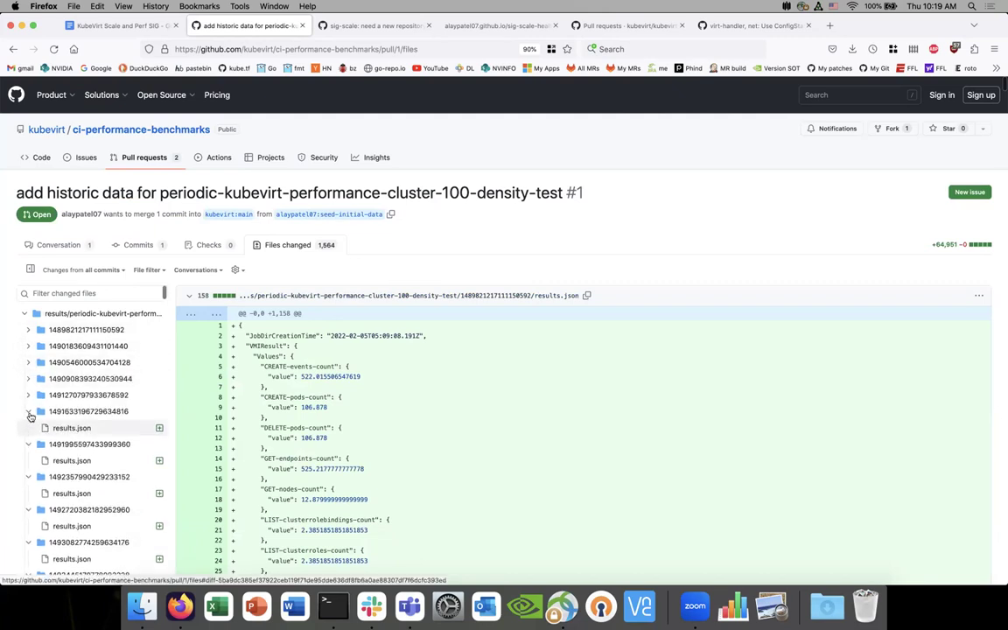
# Scroll through the file tree and collapse the per-run results folder.
pyautogui.scroll(-10, 31, 426)
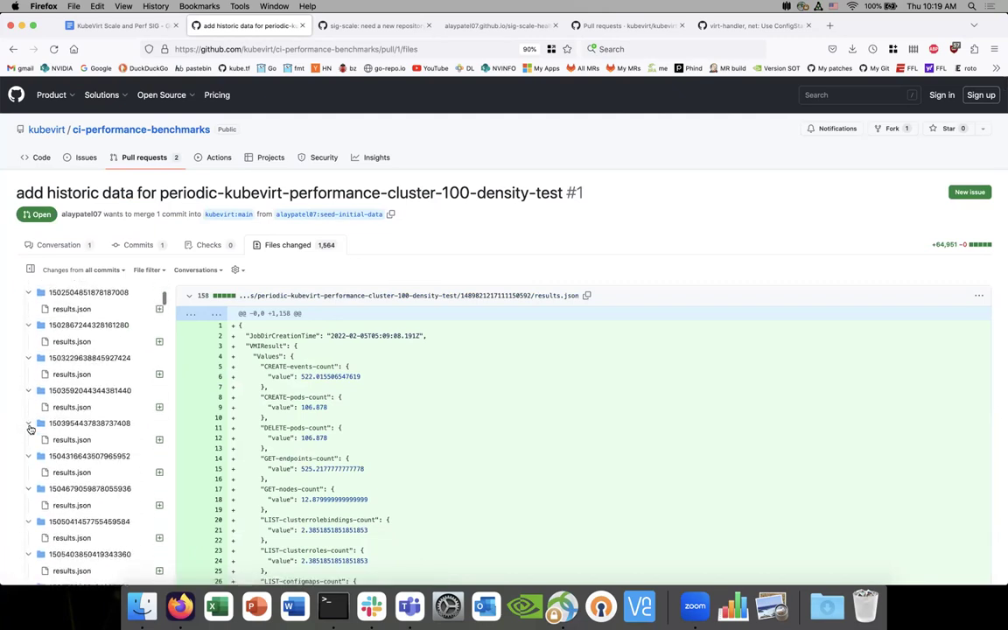
pyautogui.scroll(-5, 31, 430)
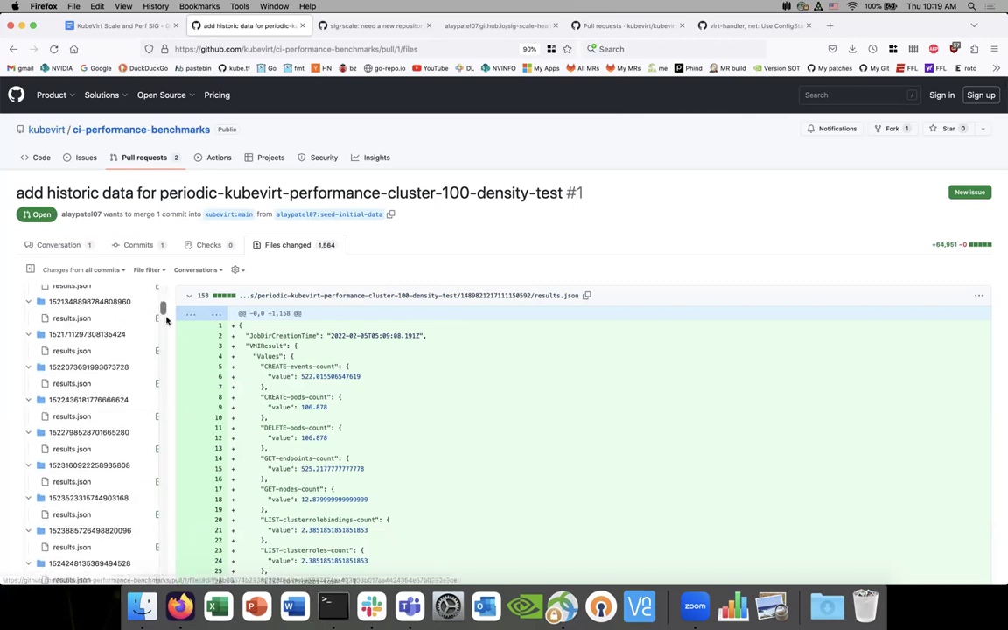
pyautogui.moveTo(163, 347); pyautogui.dragTo(162, 267)
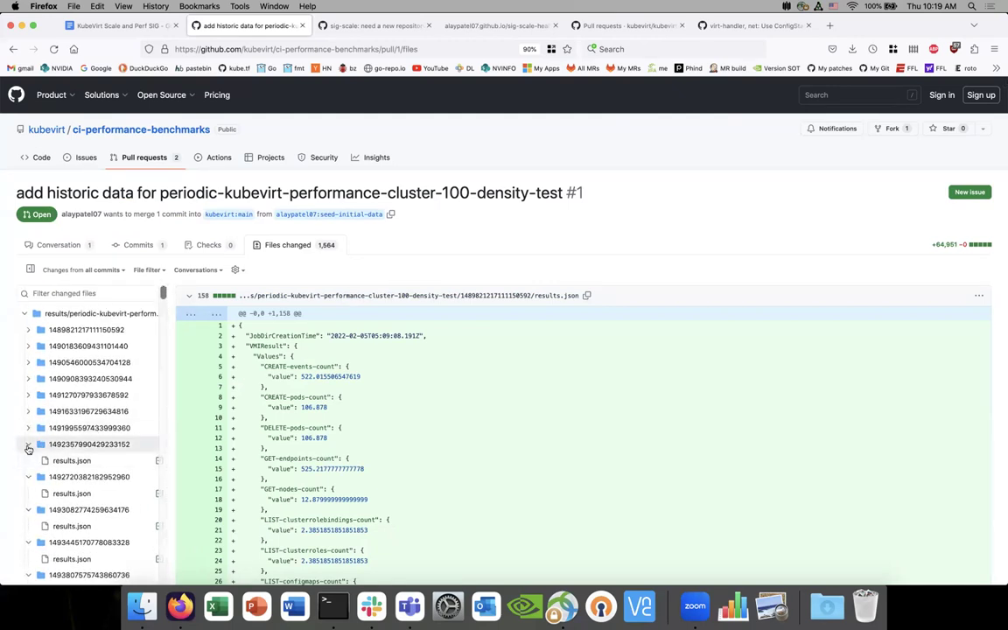
pyautogui.scroll(-3, 29, 389)
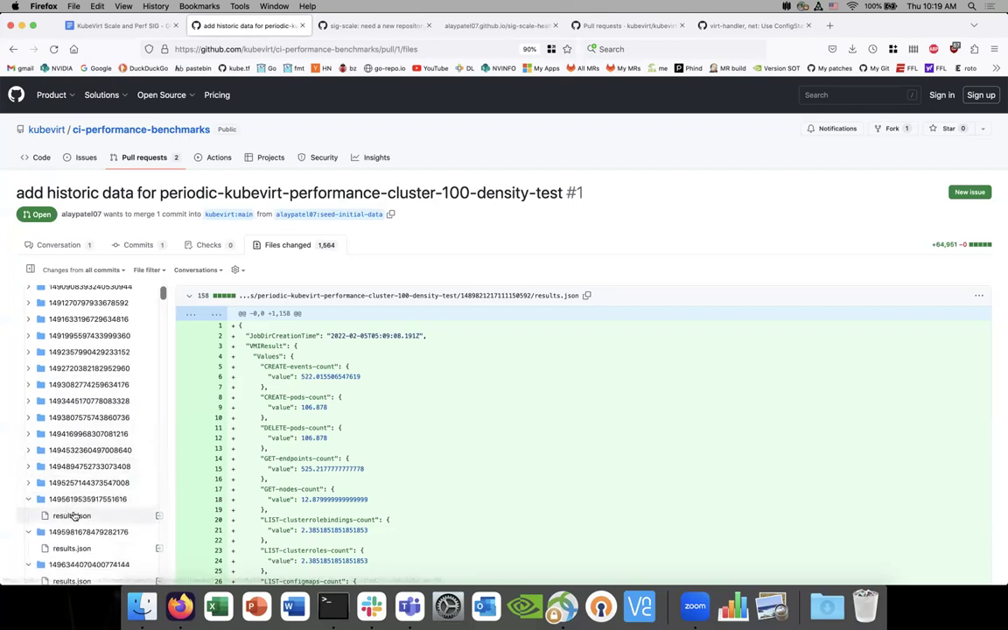
pyautogui.scroll(-5, 75, 512)
pyautogui.scroll(-6, 73, 507)
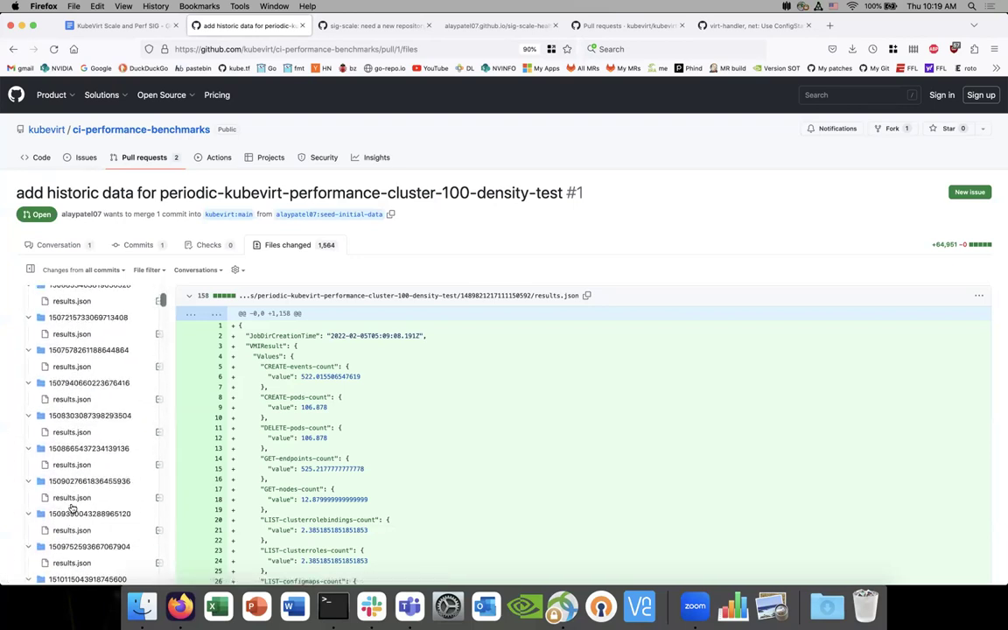
pyautogui.scroll(-6, 72, 507)
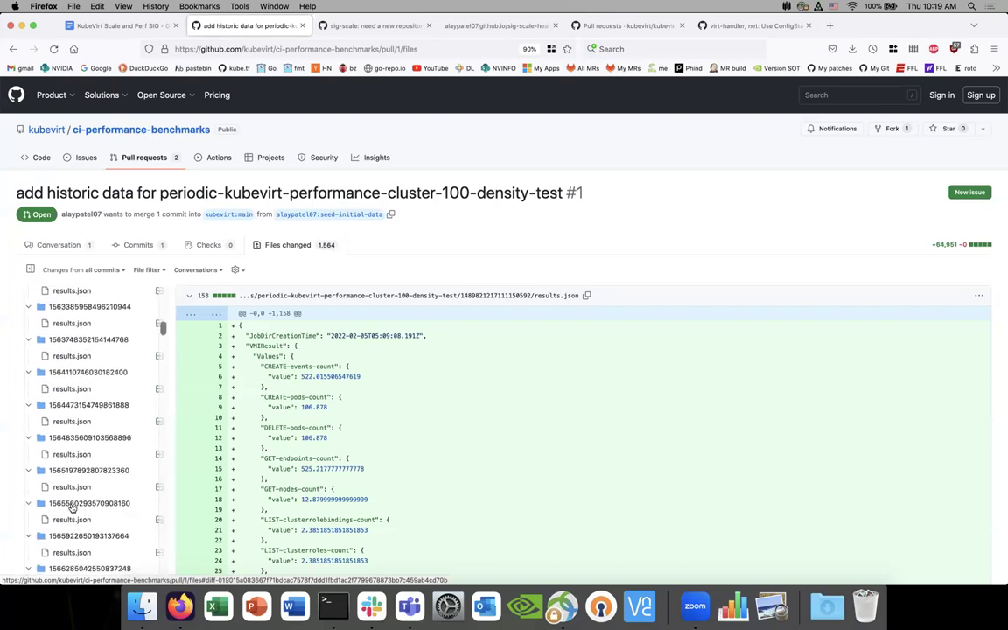
pyautogui.scroll(4, 73, 507)
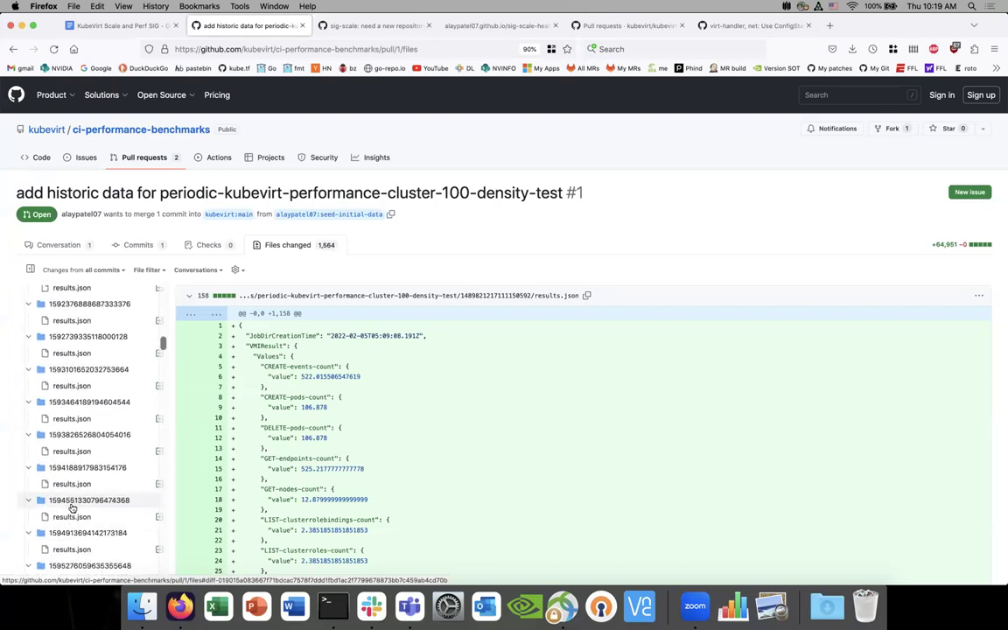
pyautogui.scroll(10, 72, 509)
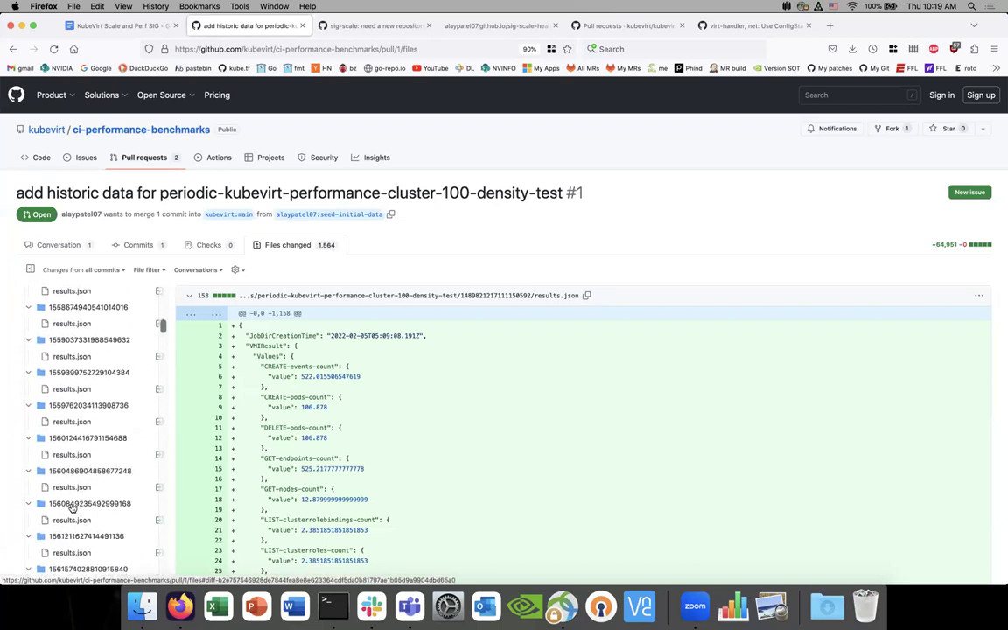
pyautogui.scroll(10, 88, 315)
pyautogui.click(88, 313)
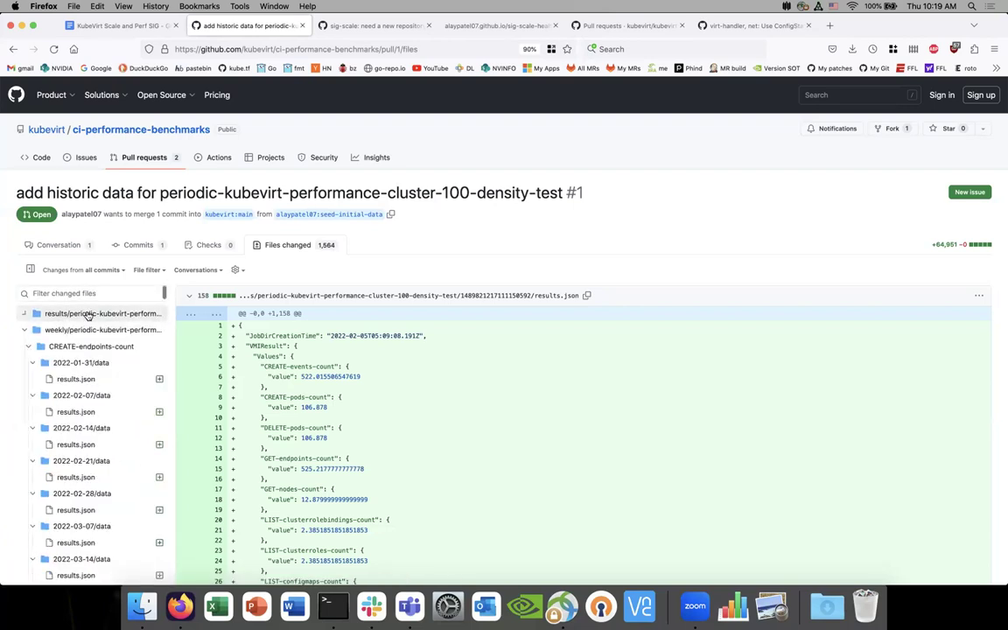
# Under weekly/, collapse all the CREATE and GET metric folders.
pyautogui.click(82, 331)
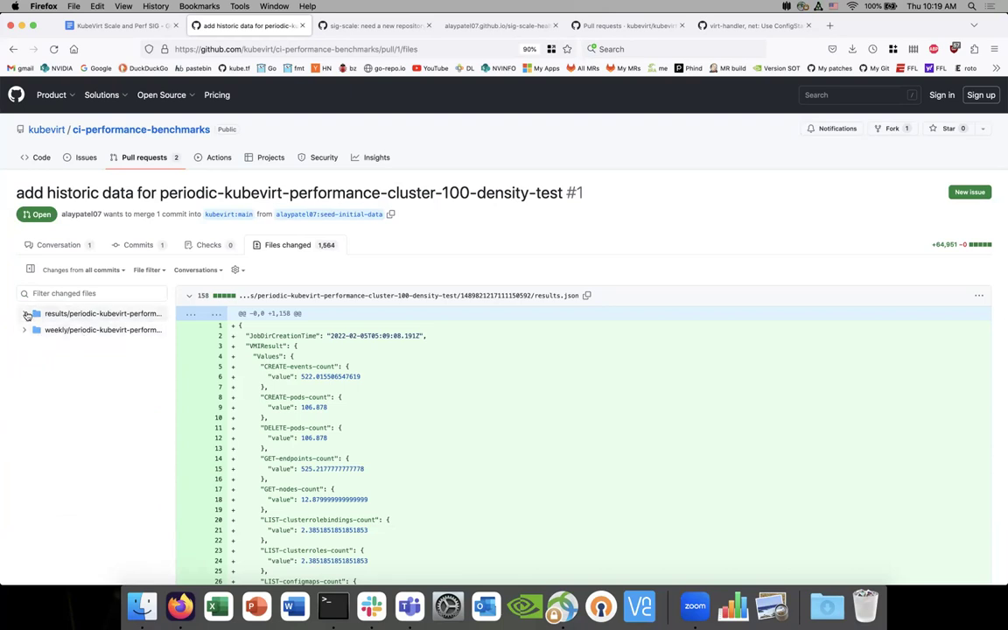
pyautogui.click(78, 330)
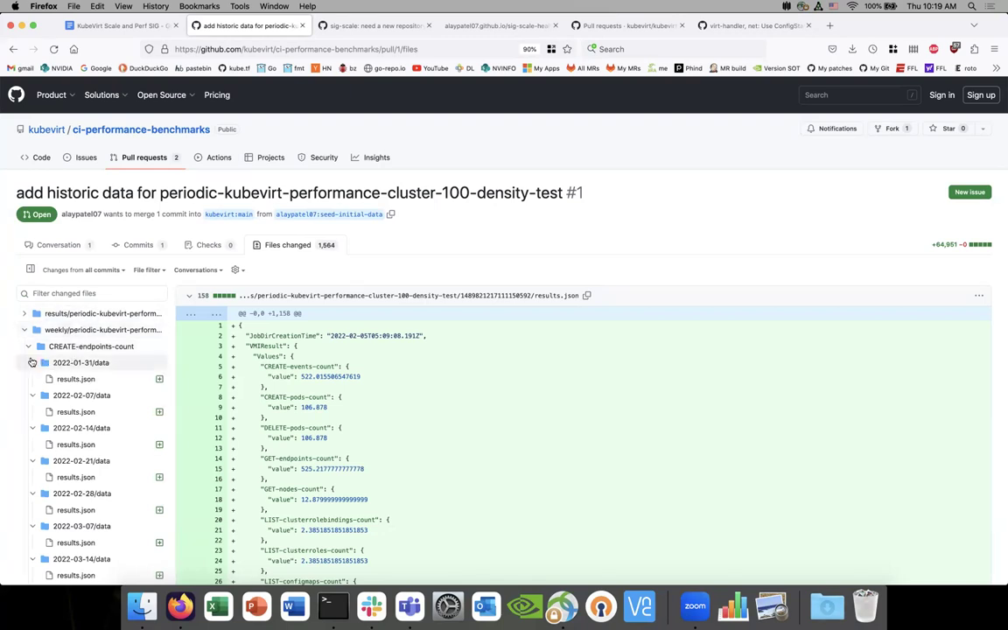
pyautogui.click(28, 347)
pyautogui.click(26, 362)
pyautogui.click(26, 379)
pyautogui.click(28, 396)
pyautogui.click(29, 412)
pyautogui.click(28, 428)
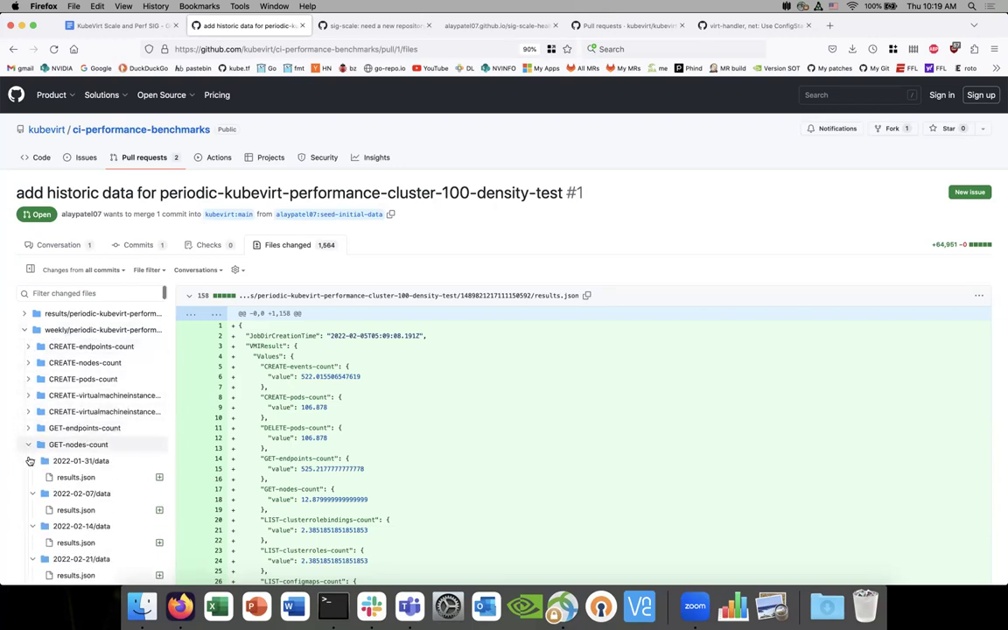
pyautogui.click(28, 445)
pyautogui.click(28, 461)
pyautogui.click(28, 477)
pyautogui.click(29, 493)
# Collapse the remaining LIST, PATCH and UPDATE metric folders under weekly/.
pyautogui.scroll(-1, 28, 486)
pyautogui.click(32, 477)
pyautogui.scroll(-1, 32, 477)
pyautogui.click(32, 472)
pyautogui.scroll(-1, 31, 472)
pyautogui.click(32, 468)
pyautogui.scroll(-1, 31, 468)
pyautogui.scroll(-1, 32, 468)
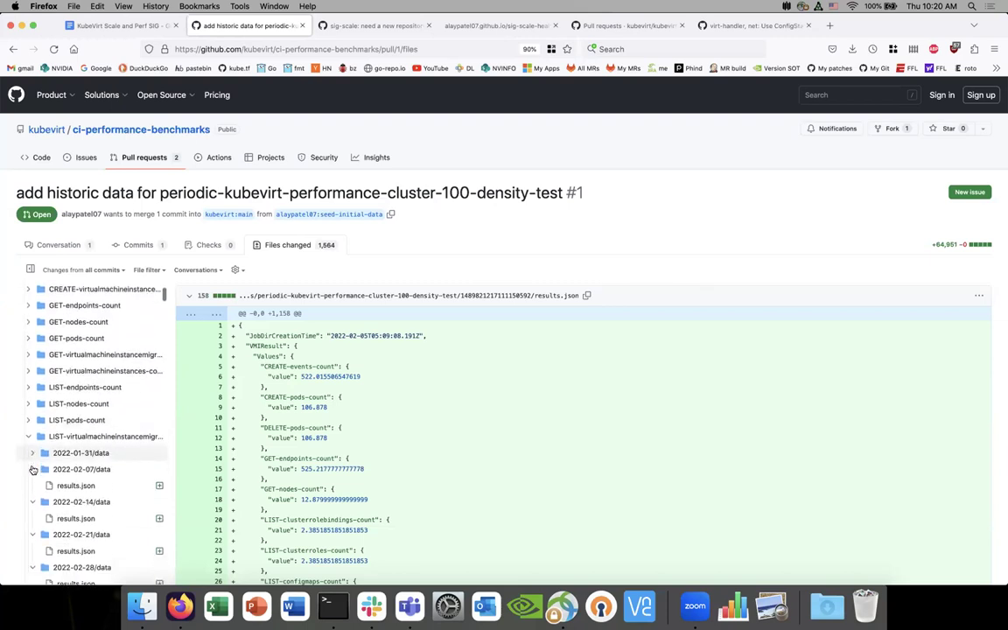
pyautogui.click(30, 438)
pyautogui.click(29, 453)
pyautogui.click(28, 468)
pyautogui.click(26, 487)
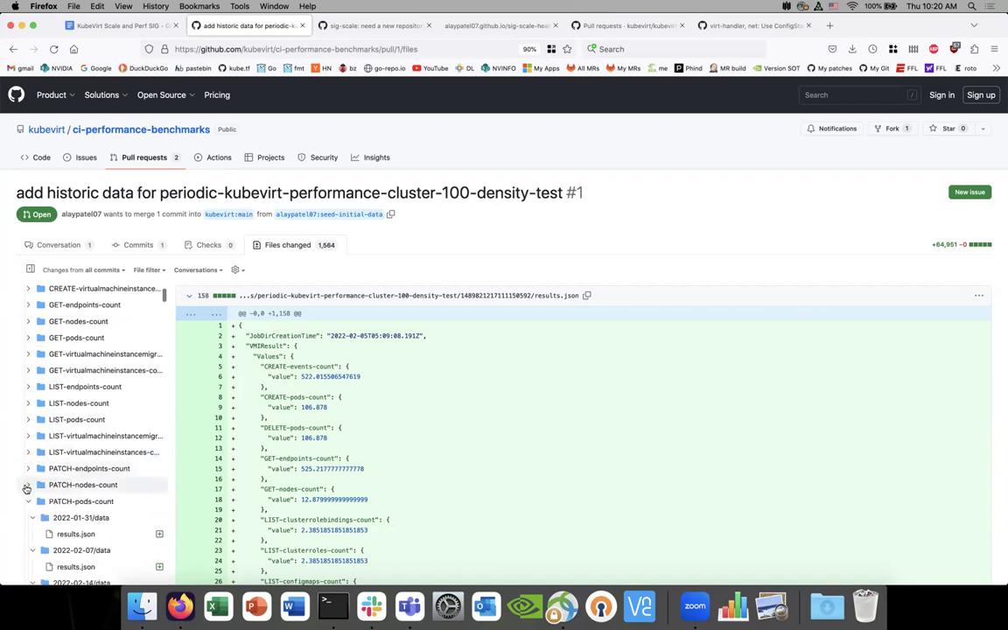
pyautogui.scroll(5, 35, 350)
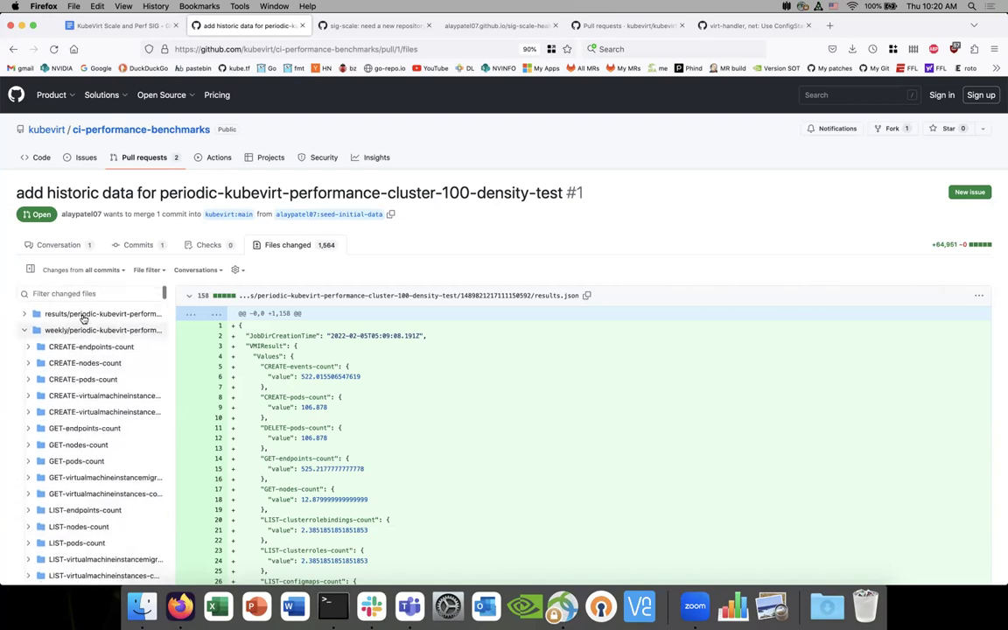
pyautogui.scroll(-5, 27, 324)
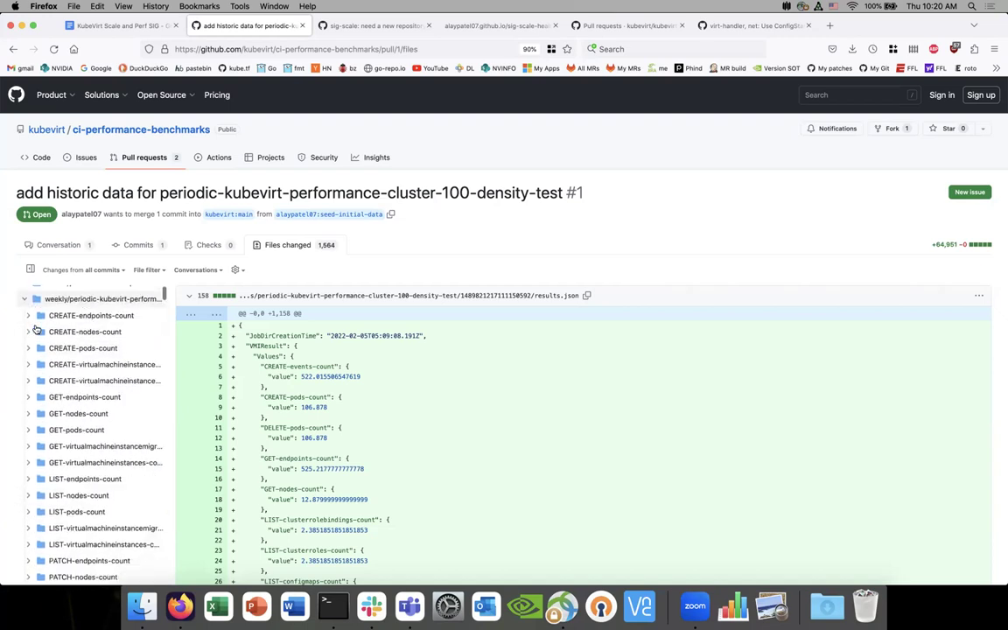
pyautogui.click(27, 414)
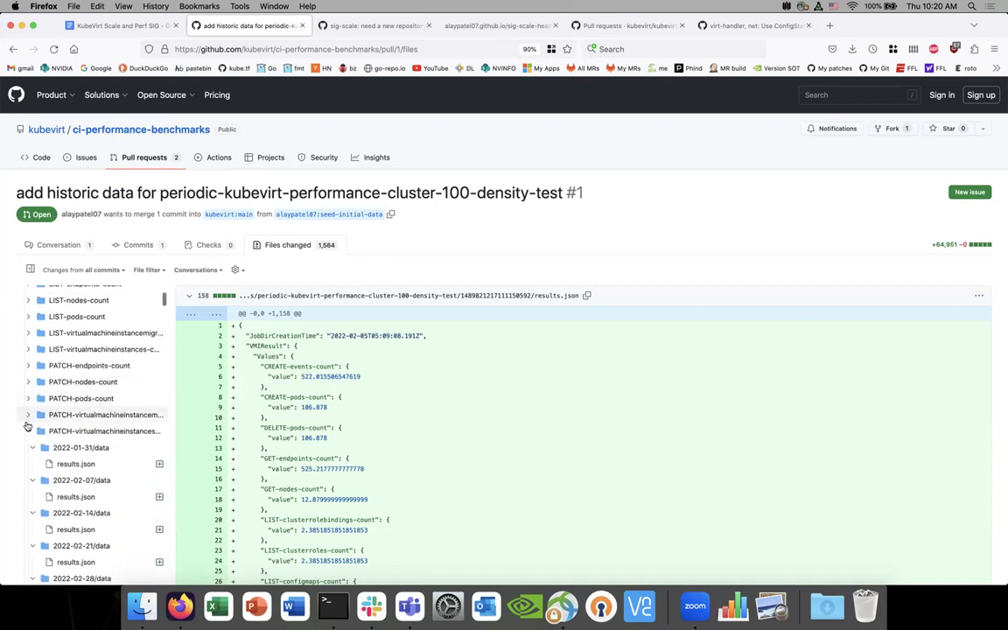
pyautogui.click(27, 431)
pyautogui.click(27, 447)
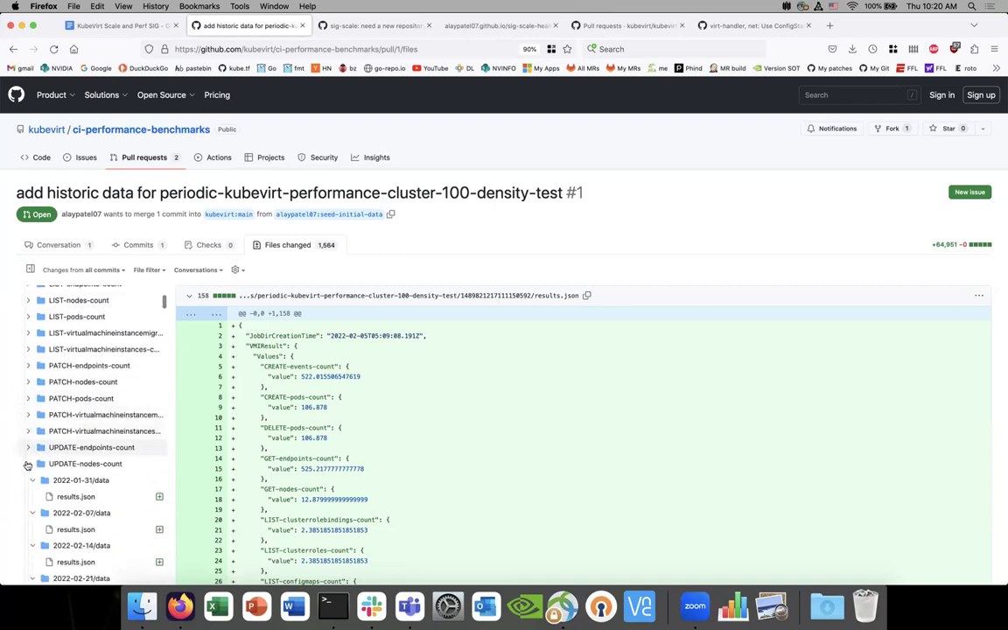
pyautogui.click(27, 464)
pyautogui.click(27, 481)
pyautogui.click(27, 497)
pyautogui.scroll(10, 35, 402)
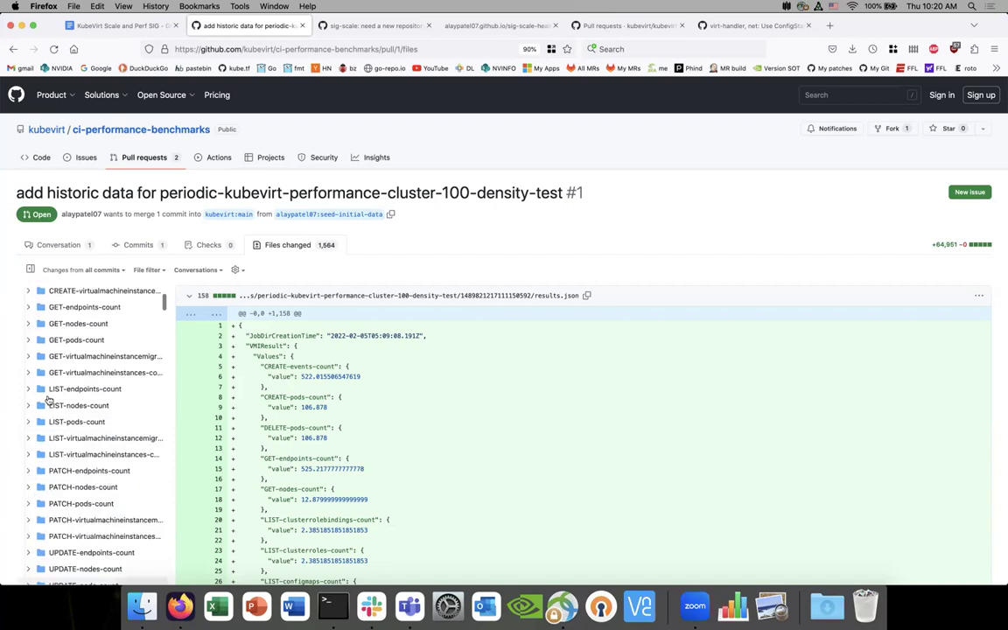
pyautogui.click(27, 330)
pyautogui.click(27, 330)
pyautogui.click(94, 347)
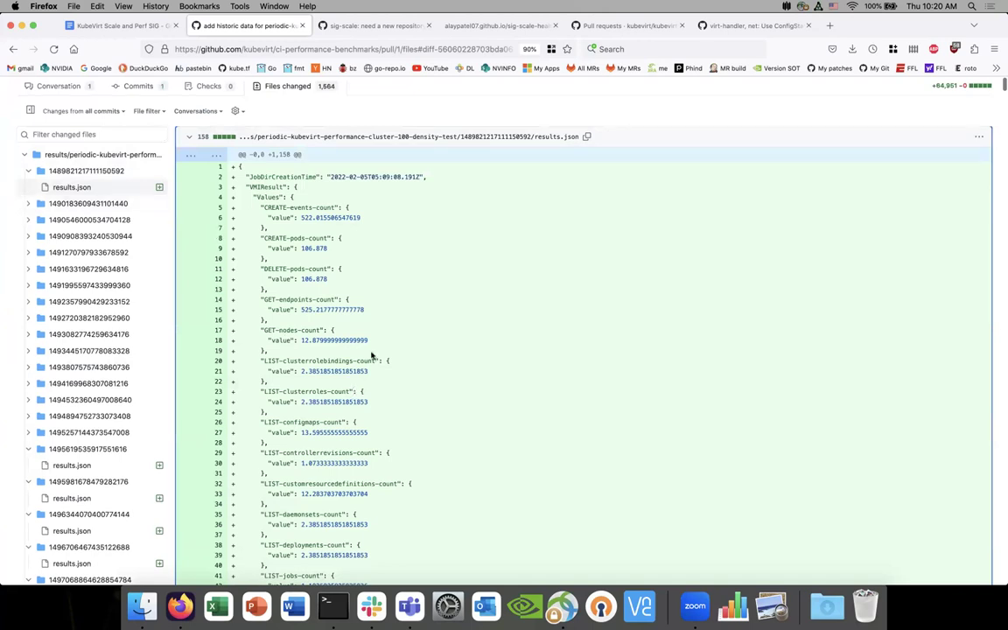
pyautogui.scroll(-10, 372, 353)
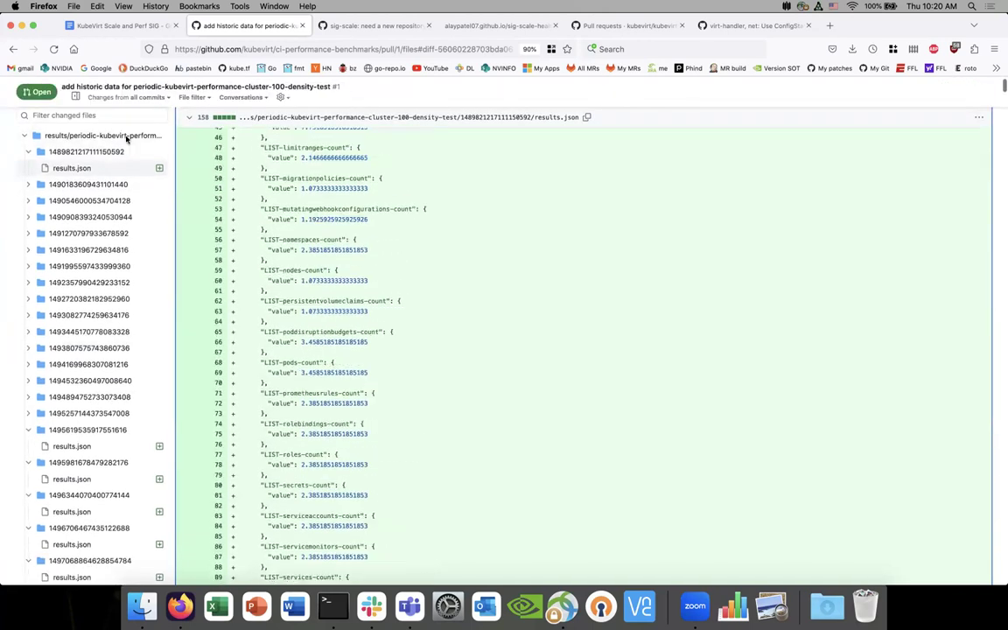
pyautogui.click(71, 186)
pyautogui.scroll(2, 68, 286)
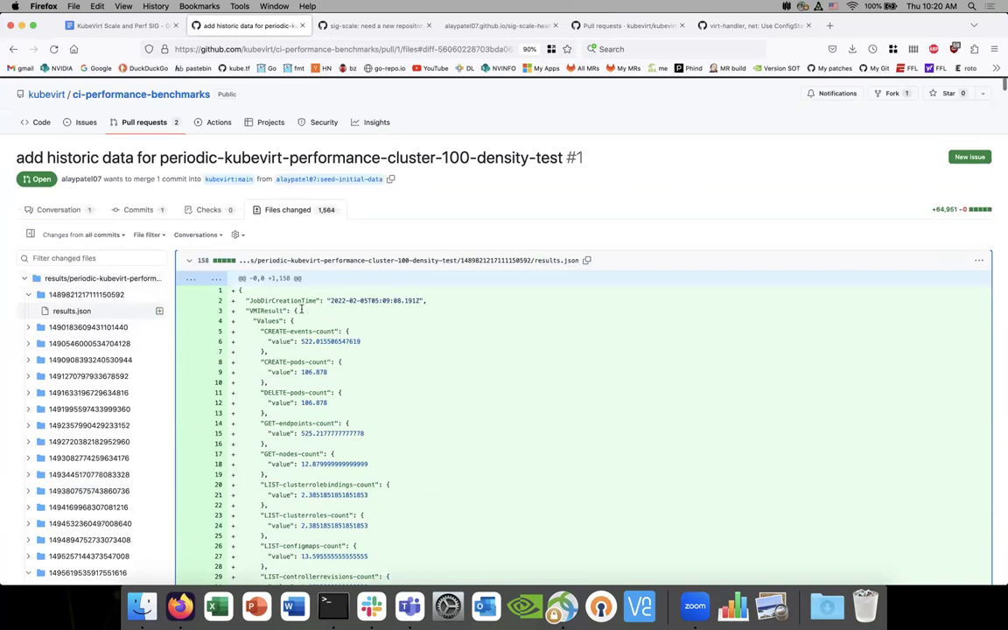
pyautogui.scroll(-10, 305, 388)
pyautogui.scroll(10, 302, 310)
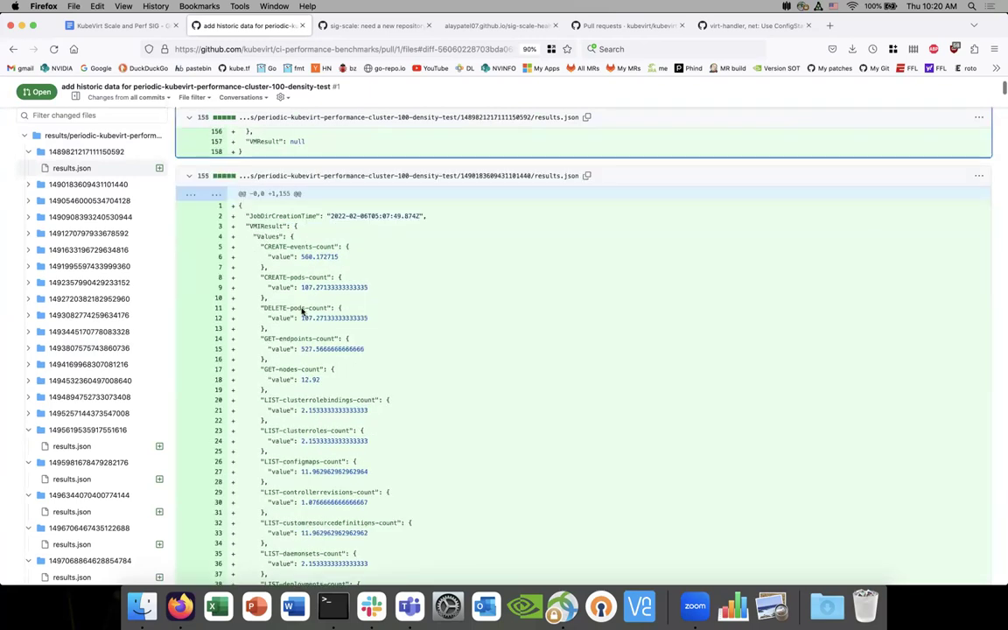
pyautogui.scroll(20, 281, 415)
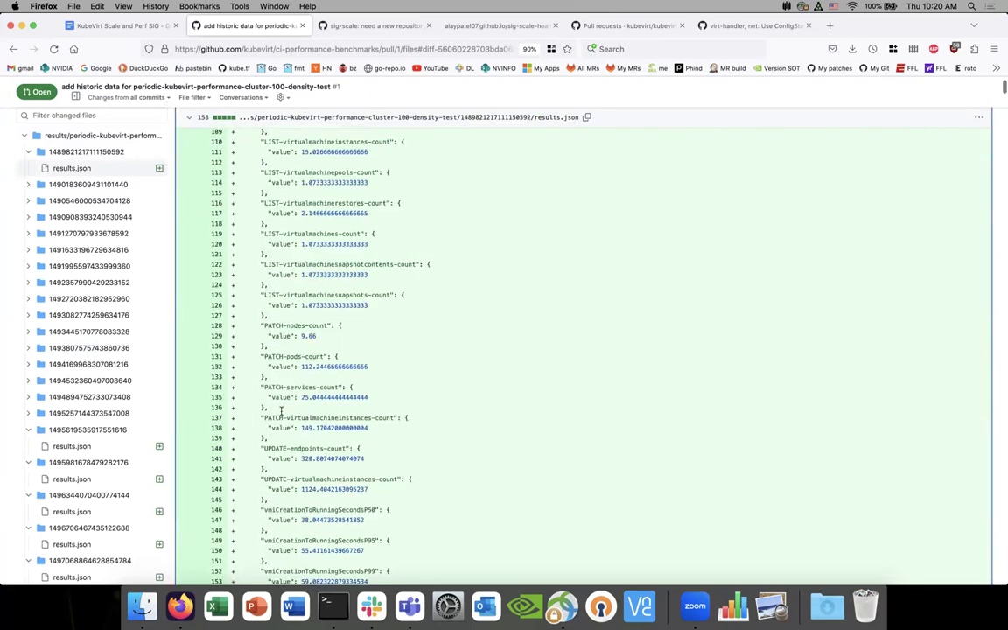
pyautogui.scroll(10, 282, 411)
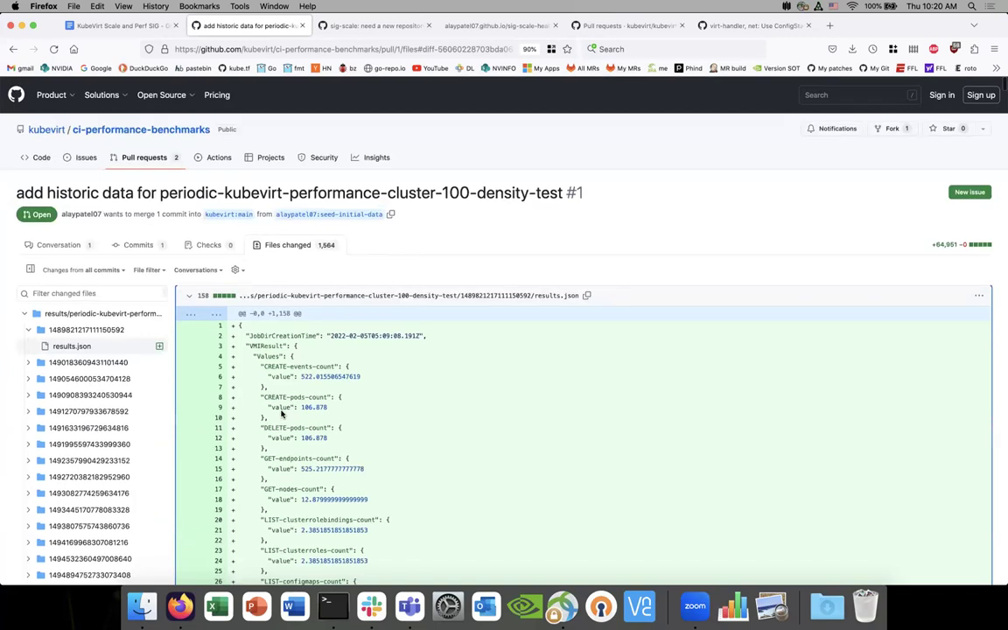
pyautogui.scroll(-5, 282, 411)
pyautogui.scroll(-3, 282, 411)
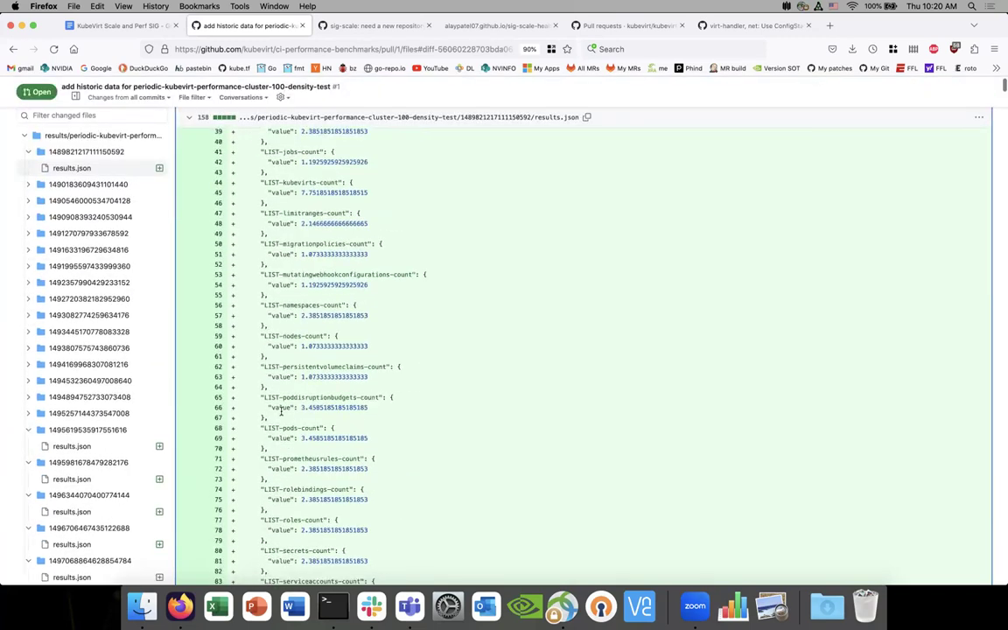
pyautogui.scroll(5, 282, 411)
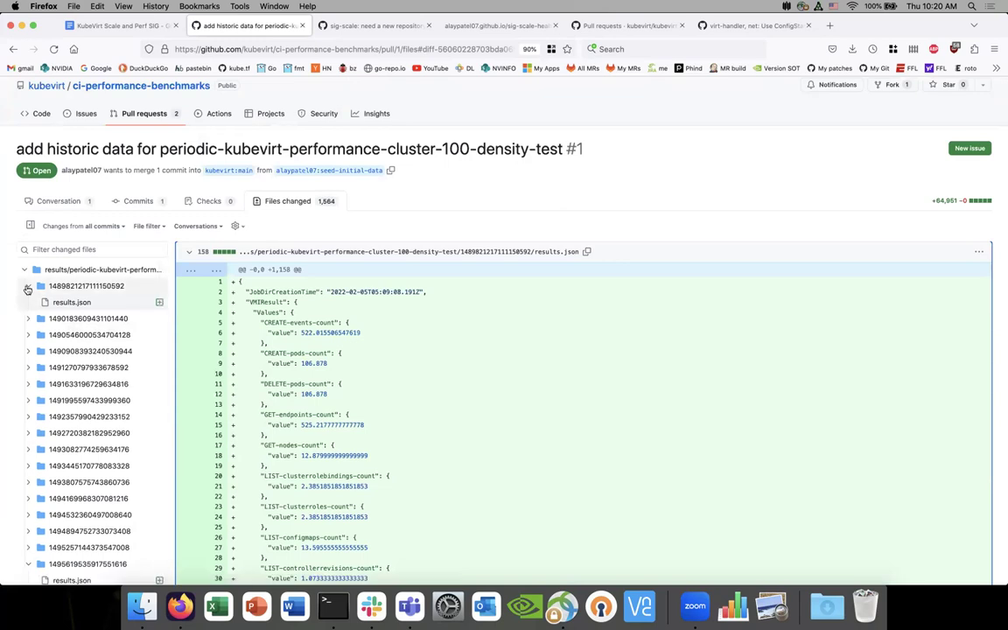
pyautogui.click(28, 288)
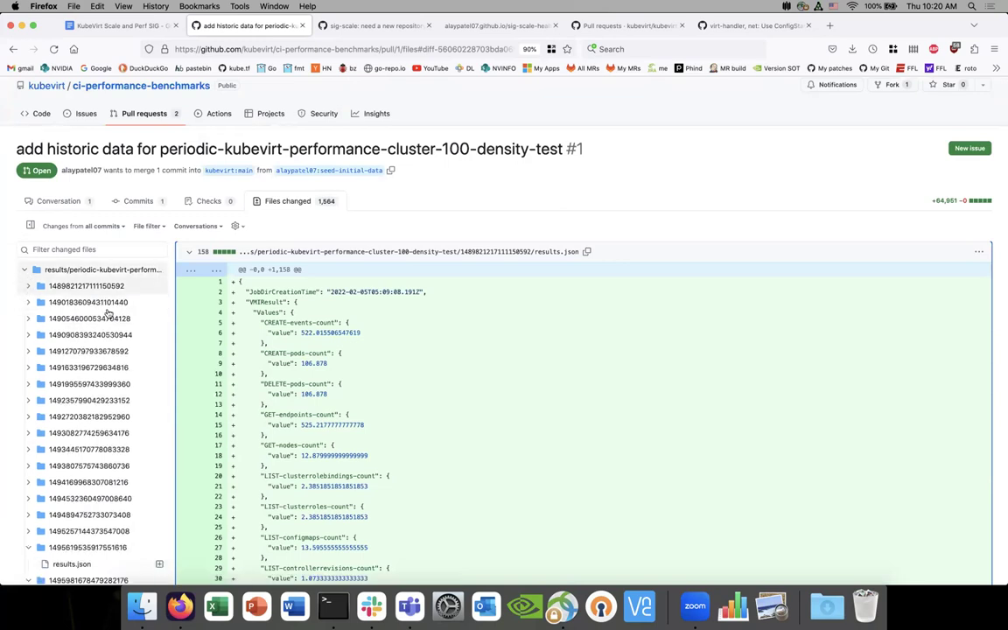
# Collapse the results folder and jump to the 2022-02-07 migrations-count results.json.
pyautogui.scroll(-10, 251, 368)
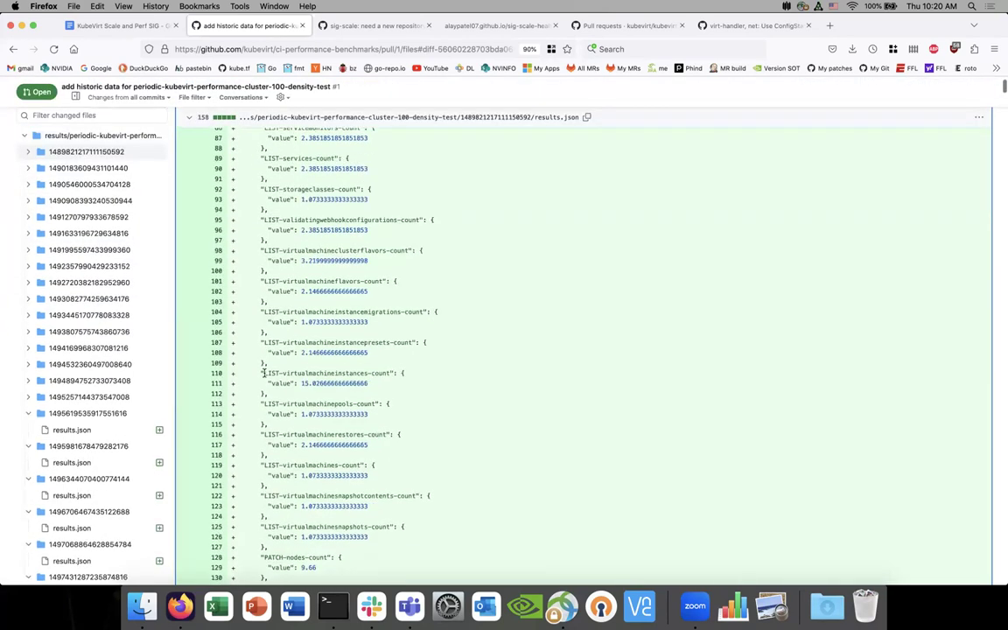
pyautogui.scroll(3, 9, 219)
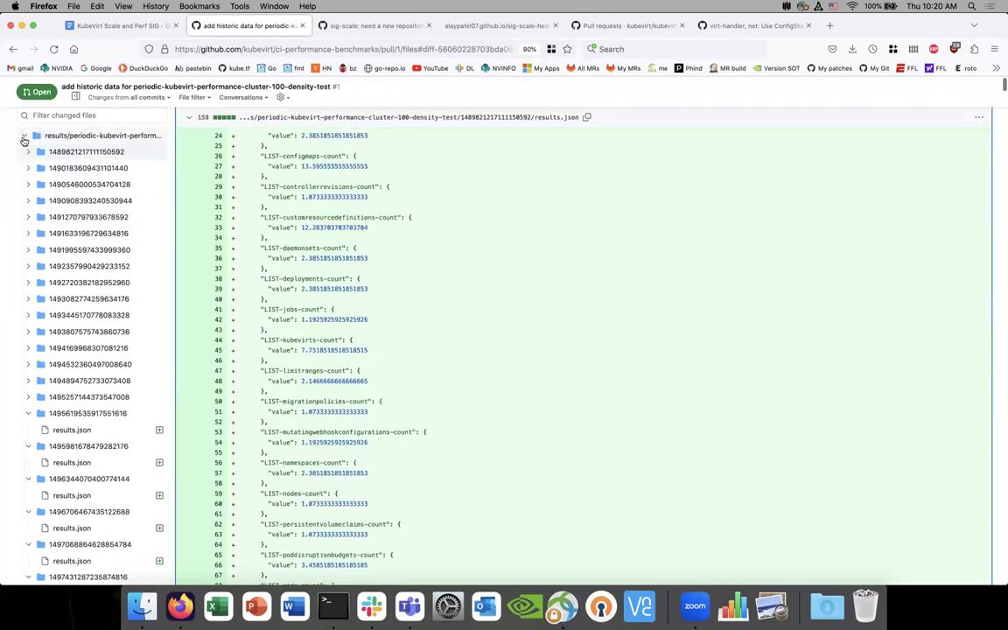
pyautogui.click(24, 140)
pyautogui.scroll(-15, 33, 285)
pyautogui.scroll(15, 33, 285)
pyautogui.scroll(-10, 34, 285)
pyautogui.click(77, 268)
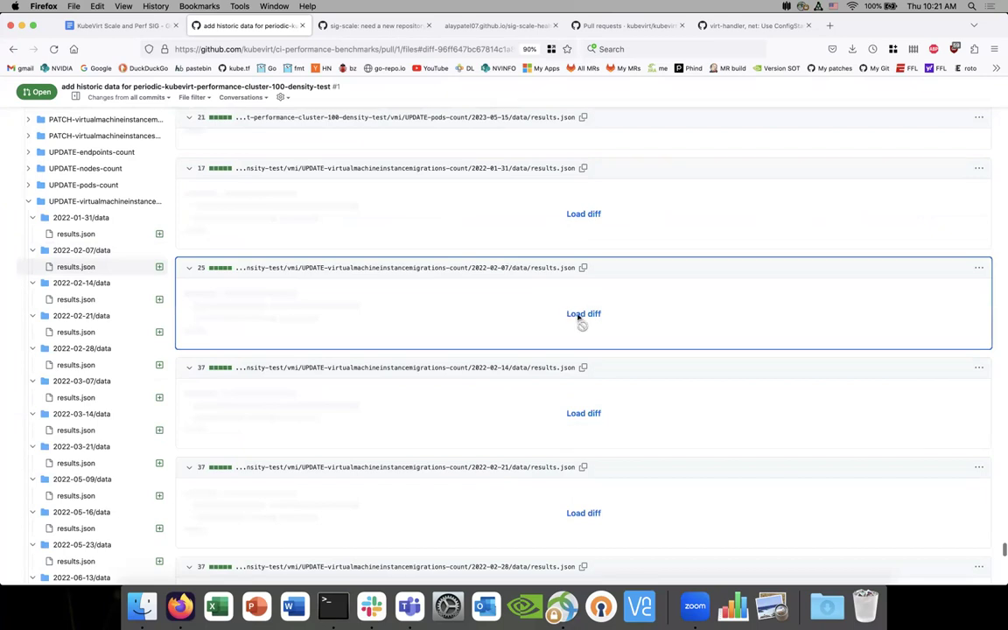
# Load the hidden migrations-count diffs for 2022-02-07 and 2022-03-21.
pyautogui.click(580, 314)
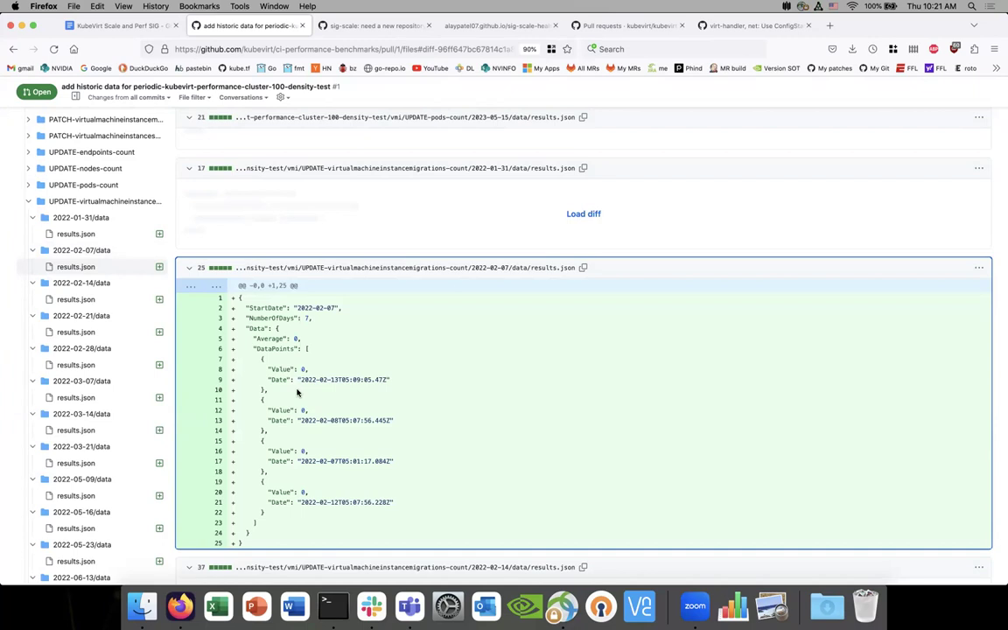
pyautogui.click(98, 404)
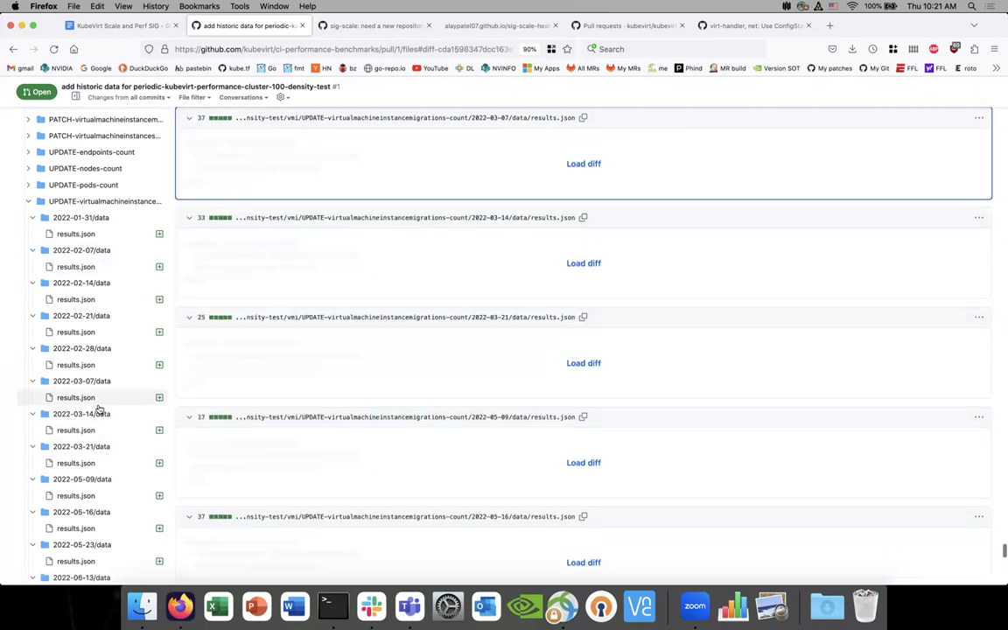
pyautogui.click(583, 364)
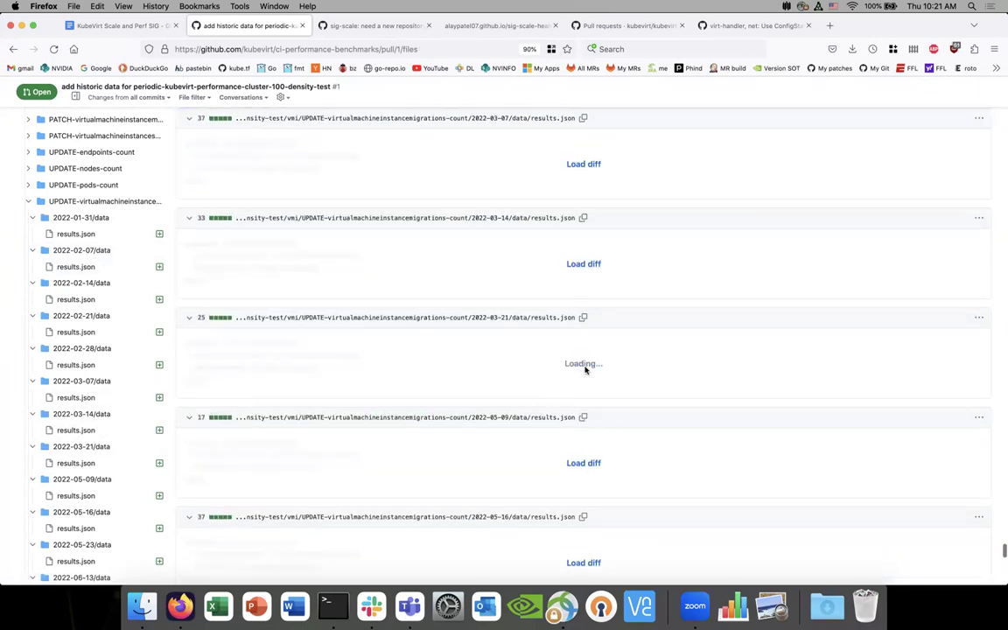
# Collapse both UPDATE virtual machine instance folders in the file tree.
pyautogui.scroll(-5, 584, 366)
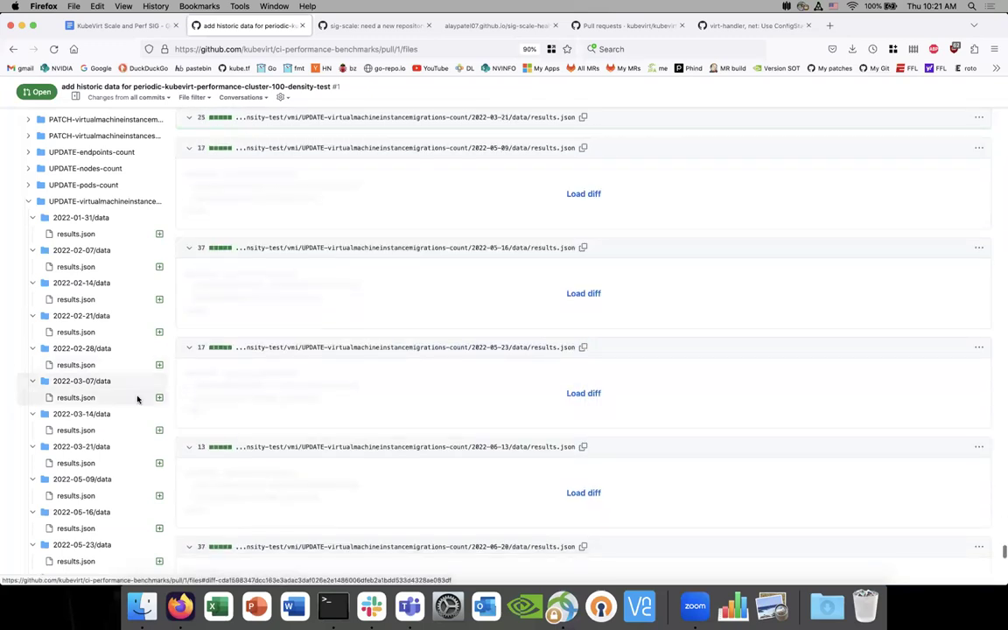
pyautogui.scroll(5, 271, 394)
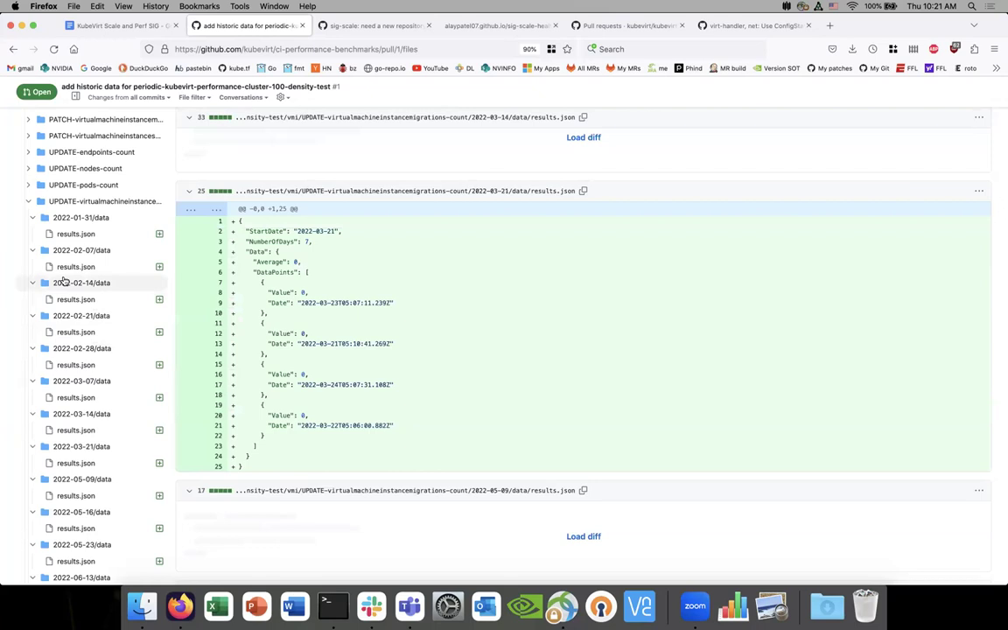
pyautogui.scroll(1, 50, 265)
pyautogui.click(28, 235)
pyautogui.click(28, 251)
pyautogui.scroll(10, 25, 219)
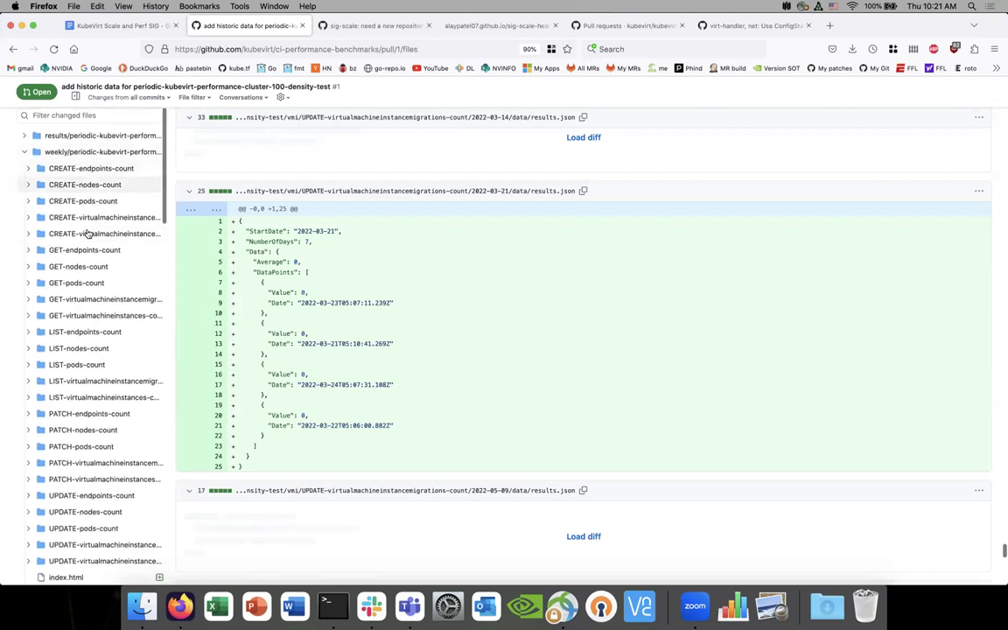
# Open and load the 2022-01-31 vmiCreationToRunningSecondsP95 results.json diff.
pyautogui.scroll(-2, 86, 333)
pyautogui.scroll(-4, 87, 337)
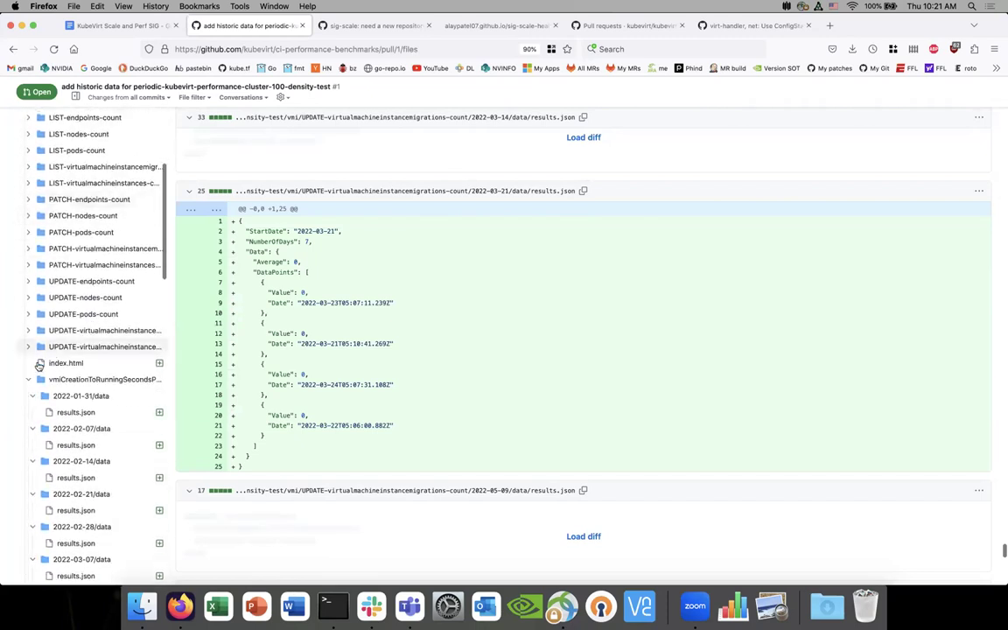
pyautogui.scroll(5, 87, 391)
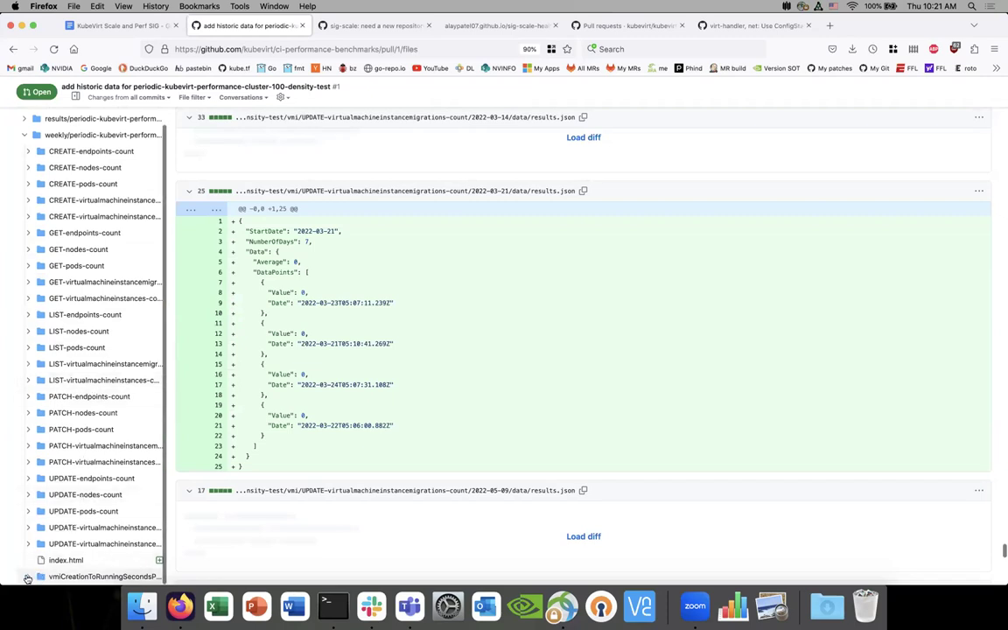
pyautogui.scroll(-4, 68, 475)
pyautogui.scroll(-3, 69, 475)
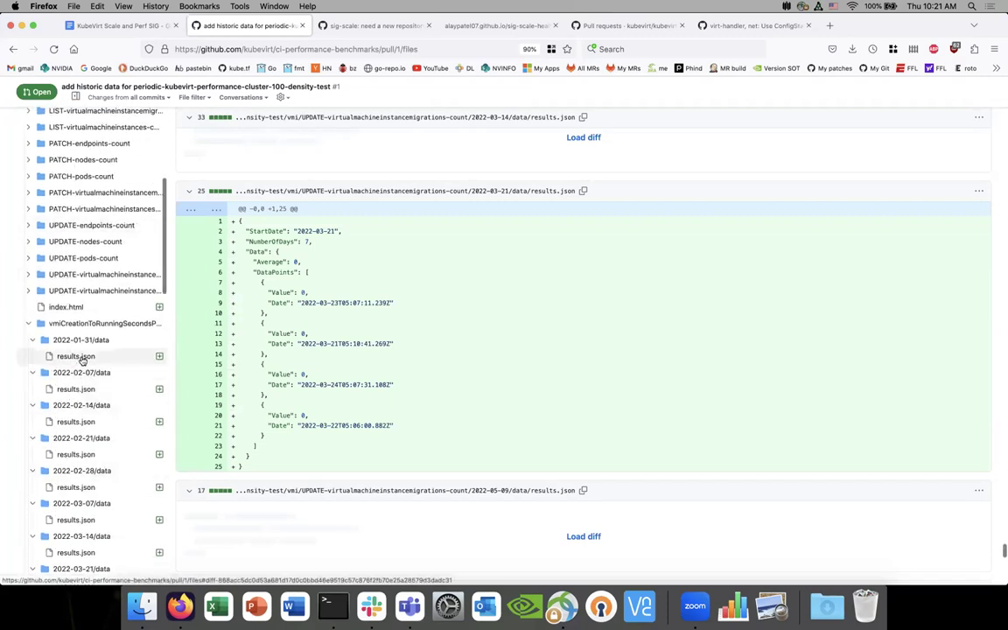
pyautogui.click(75, 356)
pyautogui.click(579, 164)
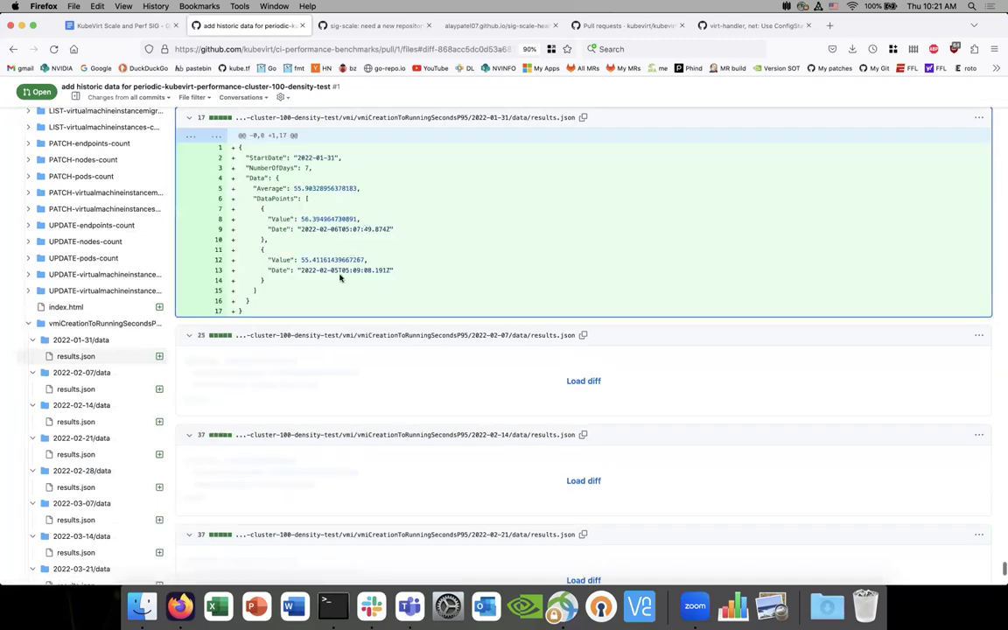
# Collapse the weekly folder and scroll back to the top of the changed files.
pyautogui.scroll(1, 322, 224)
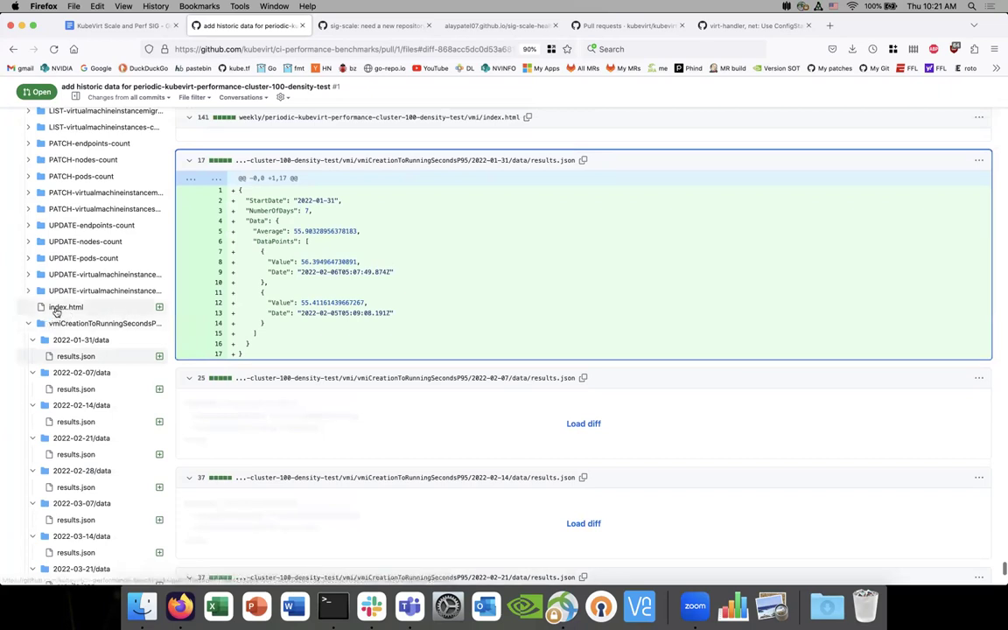
pyautogui.scroll(5, 55, 312)
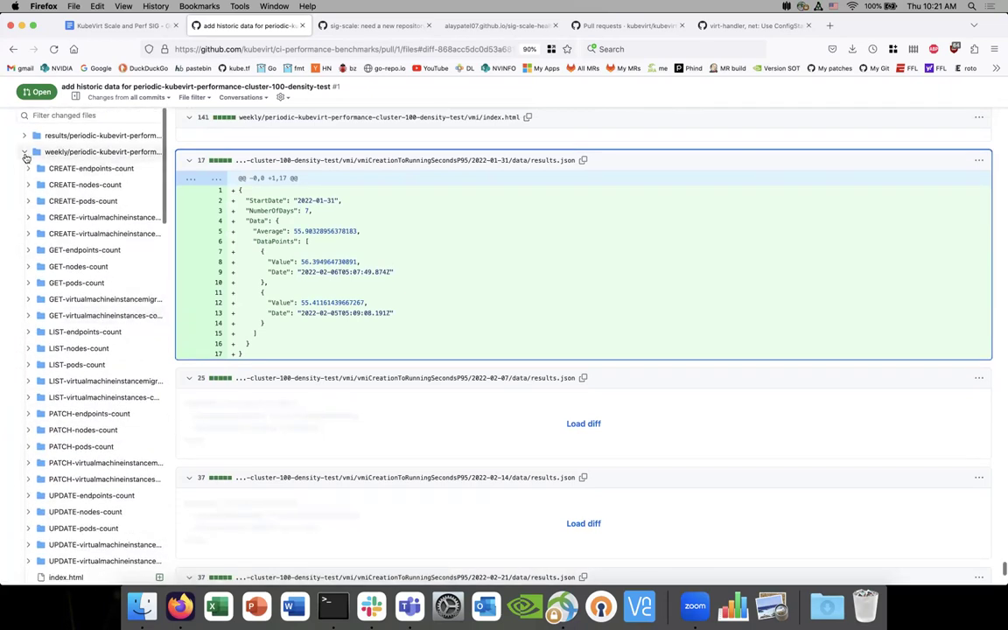
pyautogui.click(26, 154)
pyautogui.scroll(3, 117, 208)
pyautogui.scroll(10, 118, 207)
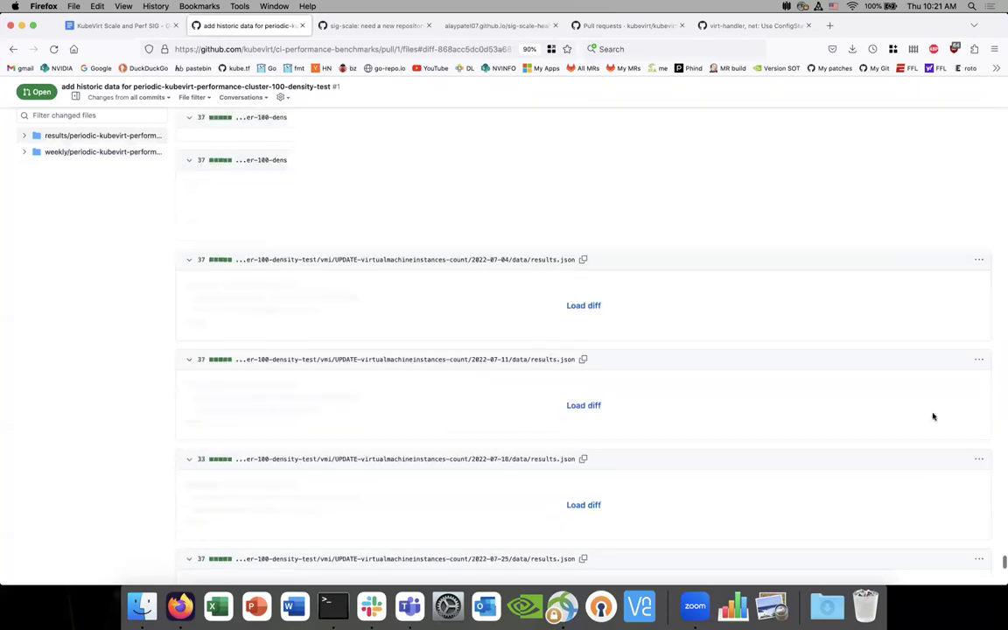
pyautogui.moveTo(1003, 563); pyautogui.dragTo(1001, 33)
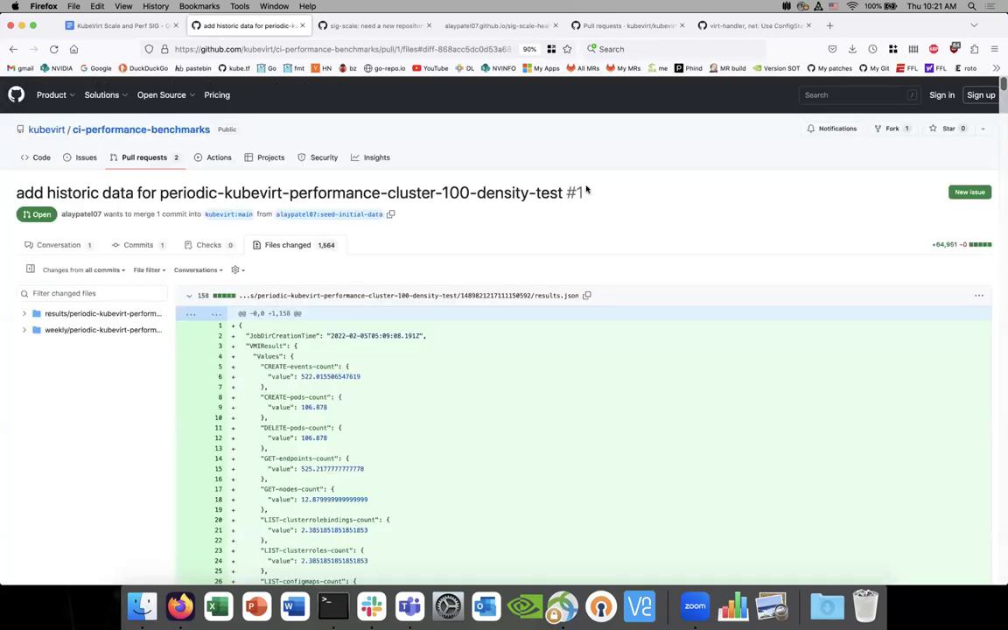
# Locate the weekly vmi index.html in the changed-files tree and load its 141-line diff.
pyautogui.click(21, 333)
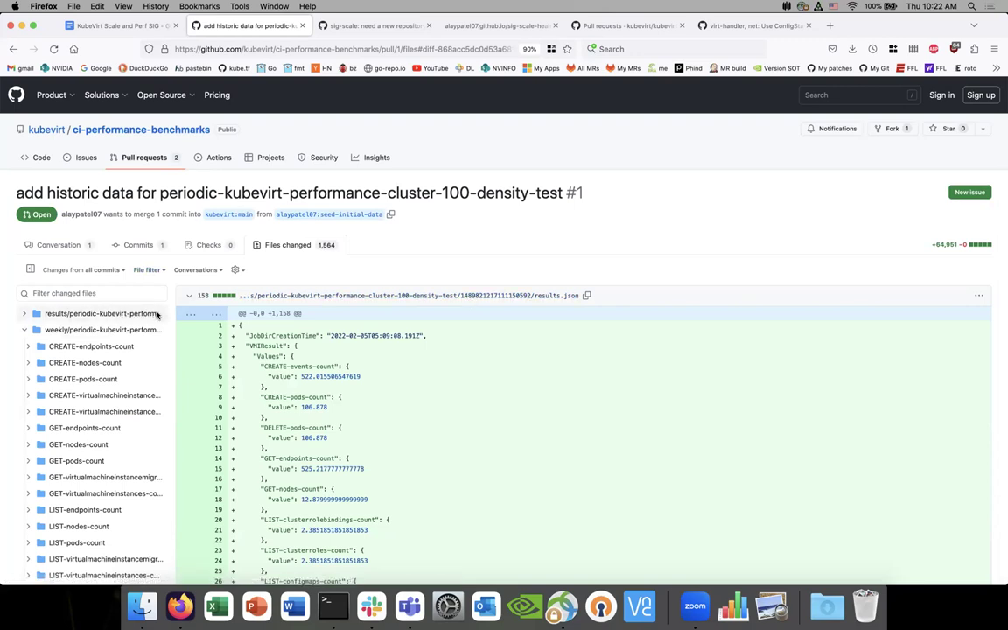
pyautogui.scroll(-4, 104, 383)
pyautogui.scroll(-10, 104, 383)
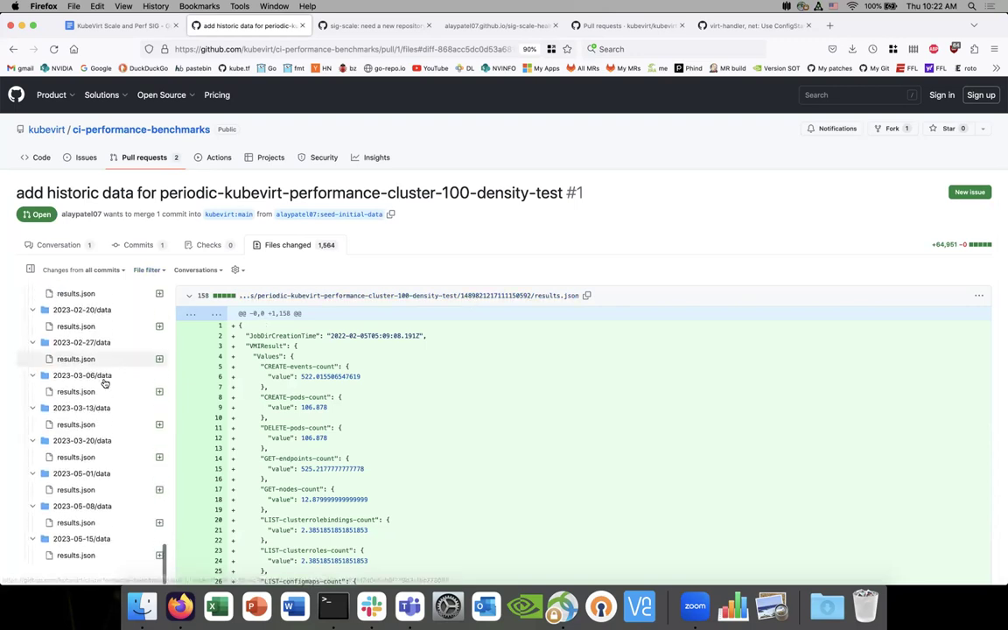
pyautogui.scroll(12, 87, 387)
pyautogui.scroll(-8, 86, 388)
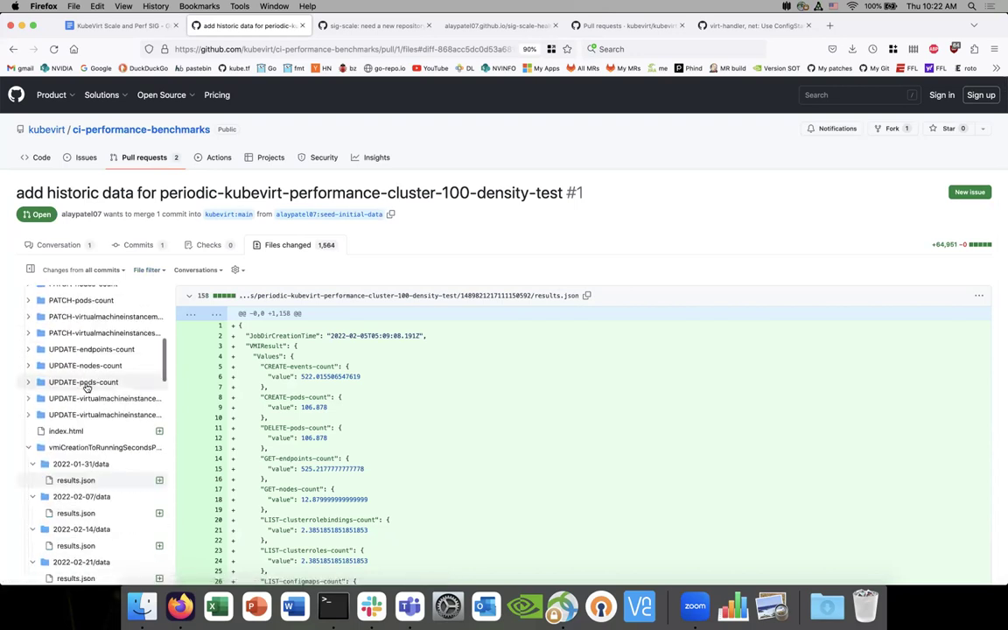
pyautogui.scroll(2, 83, 342)
pyautogui.click(78, 352)
pyautogui.scroll(5, 161, 357)
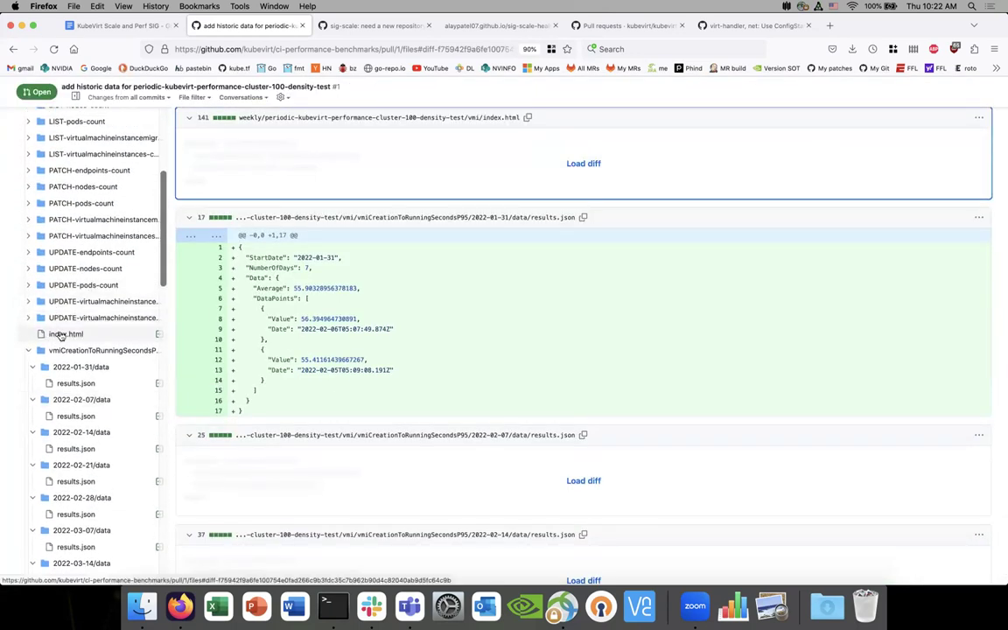
pyautogui.scroll(5, 29, 358)
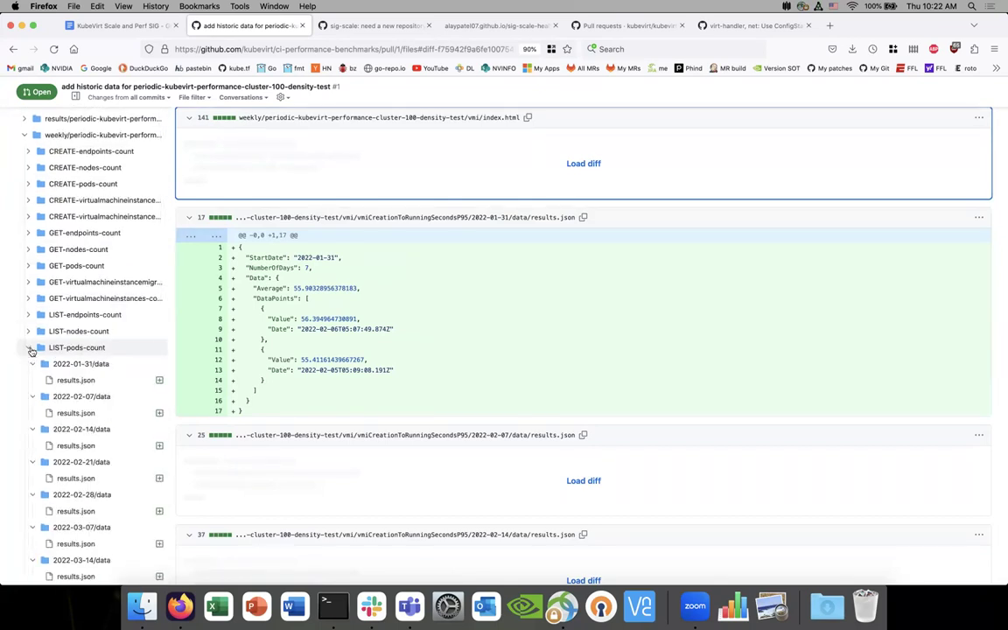
pyautogui.click(31, 351)
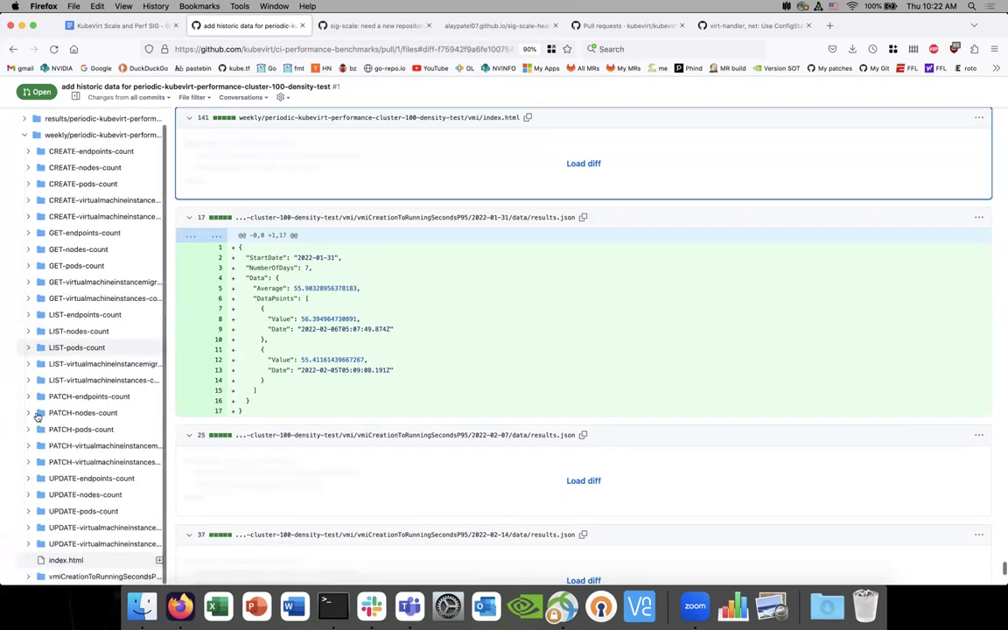
pyautogui.click(579, 165)
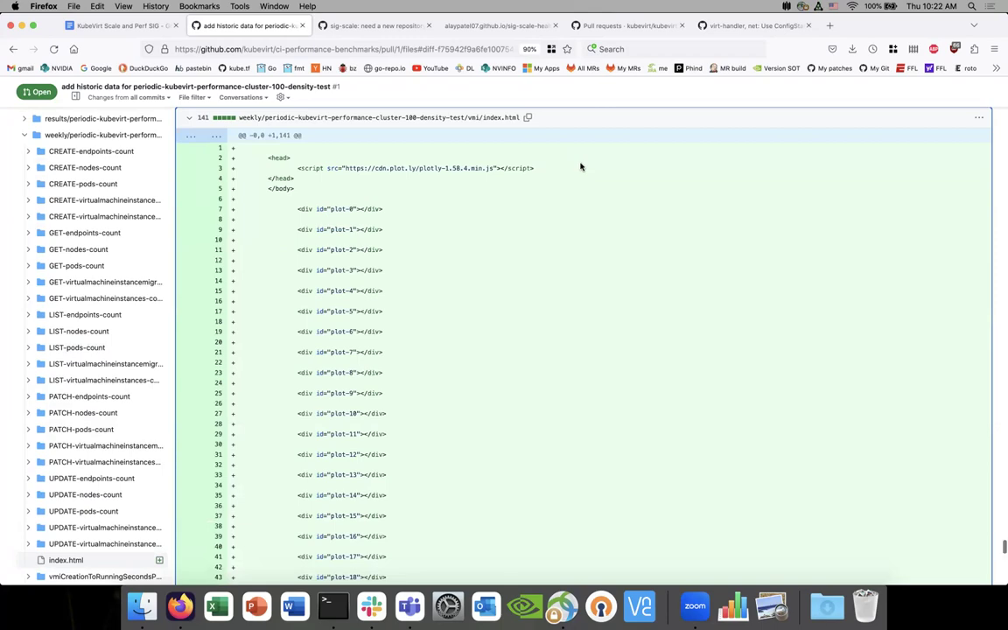
pyautogui.scroll(-5, 581, 166)
pyautogui.scroll(-15, 580, 164)
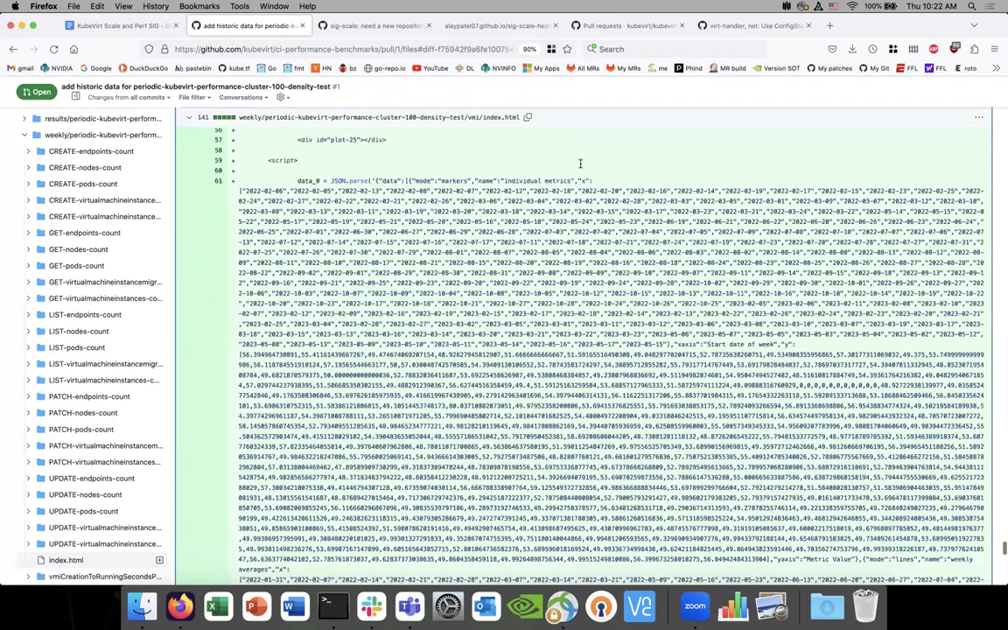
pyautogui.scroll(15, 580, 166)
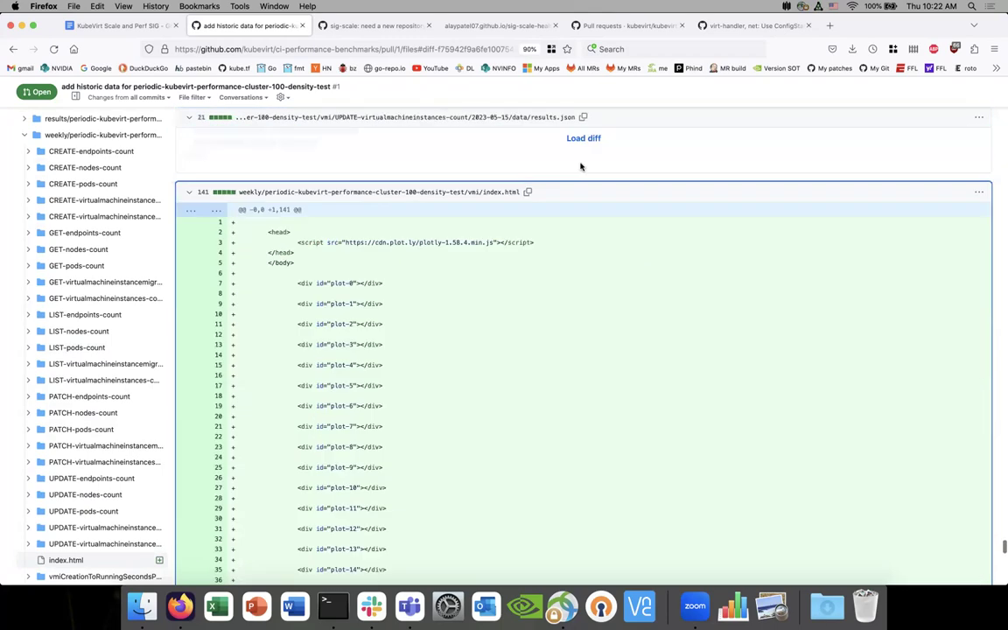
pyautogui.scroll(-2, 580, 166)
pyautogui.scroll(-2, 580, 175)
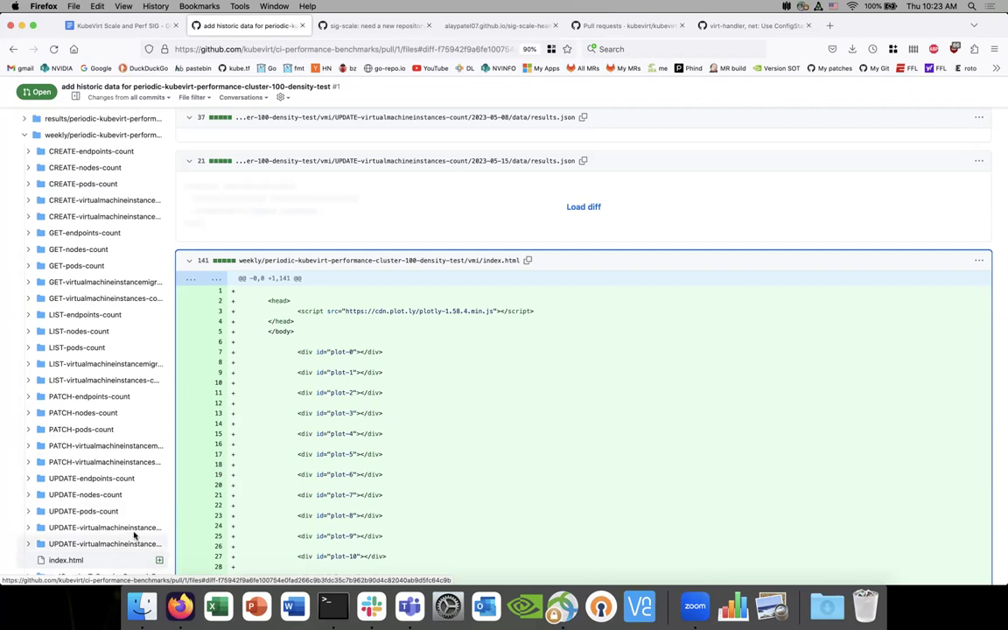
pyautogui.scroll(-1, 288, 325)
# Scroll the diff, then switch to the sig-scale-health tab's weekly vmiCreationToRunningSeconds P50/P95 charts.
pyautogui.scroll(-2, 288, 324)
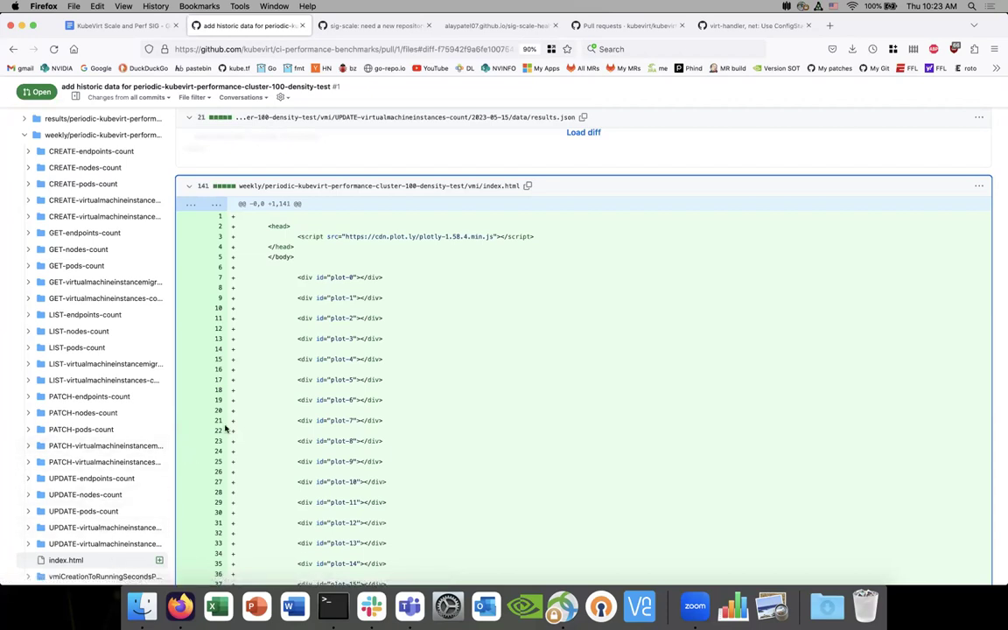
pyautogui.scroll(10, 225, 428)
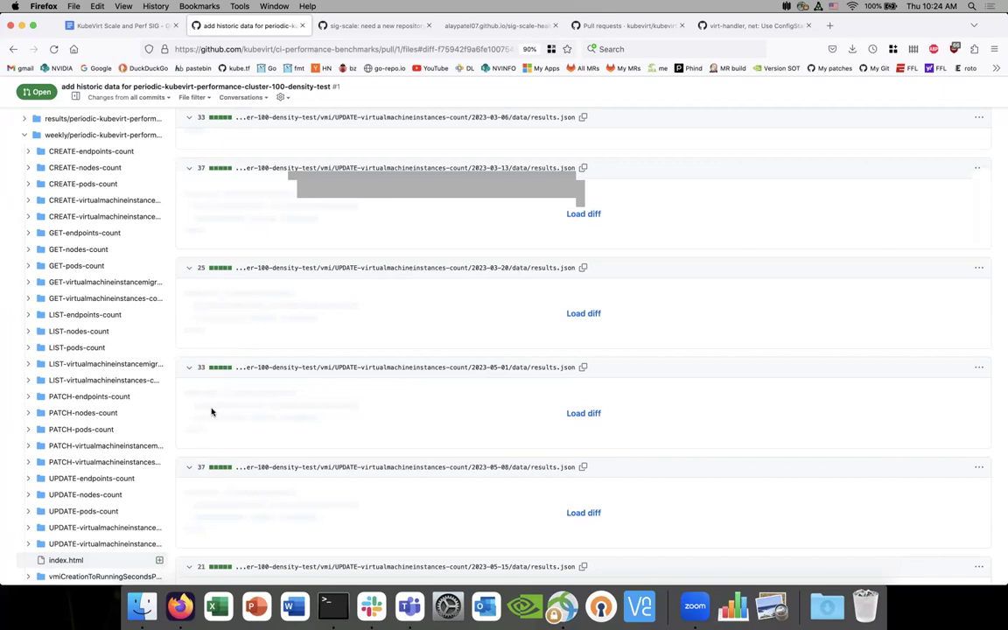
pyautogui.scroll(-10, 210, 411)
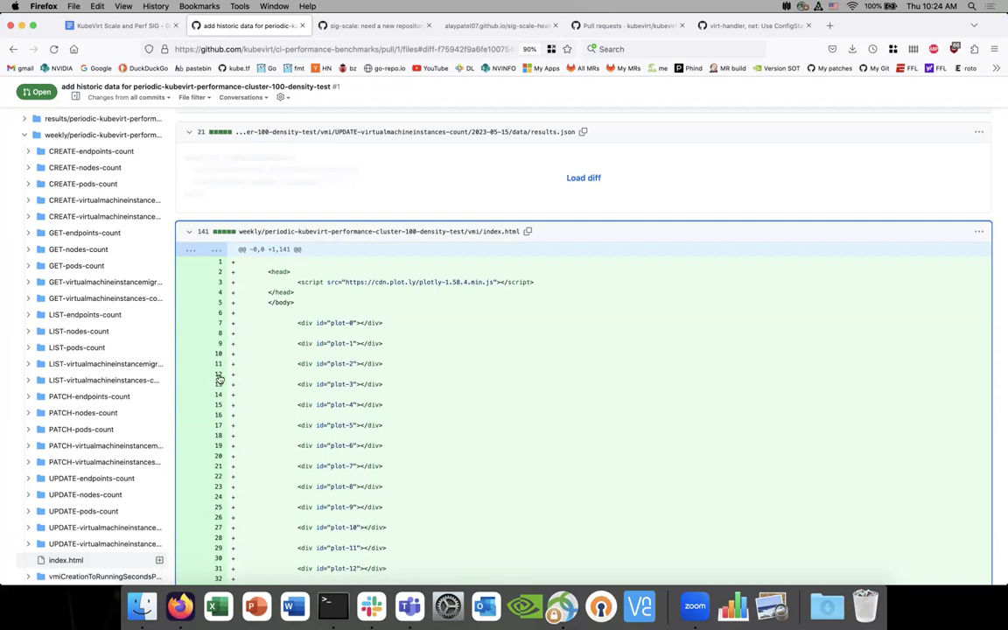
pyautogui.click(460, 28)
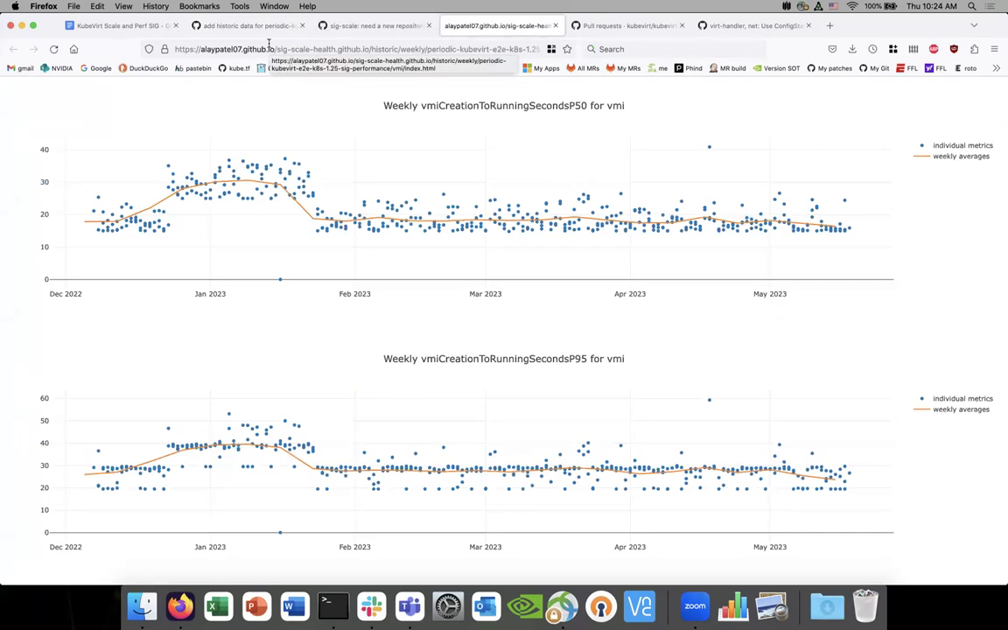
# Examine the sig-scale-health page address, then return to PR #1's Files changed tab.
pyautogui.click(234, 49)
pyautogui.moveTo(274, 49); pyautogui.dragTo(200, 49)
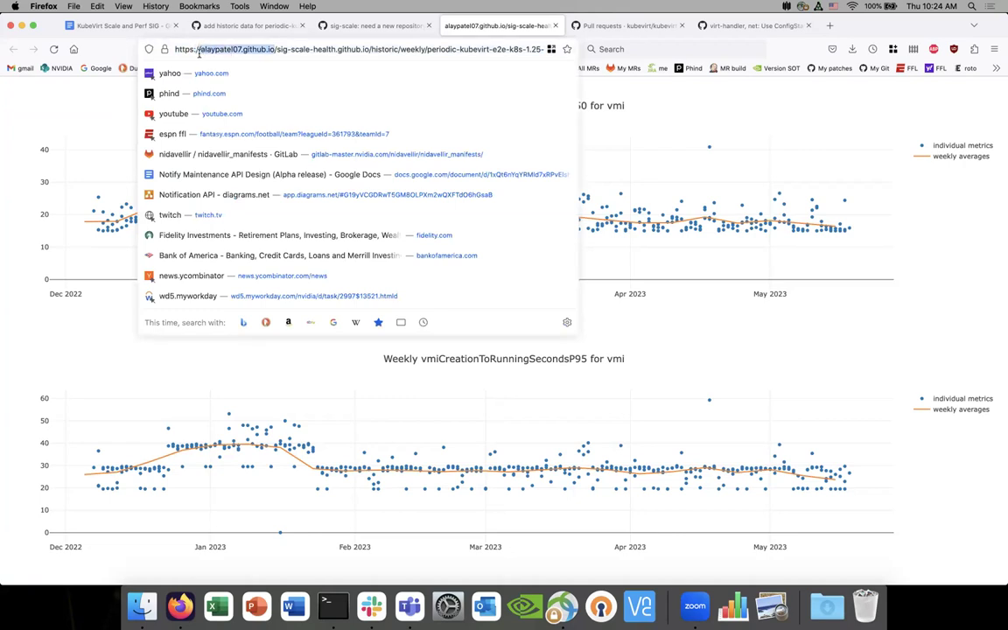
pyautogui.click(200, 50)
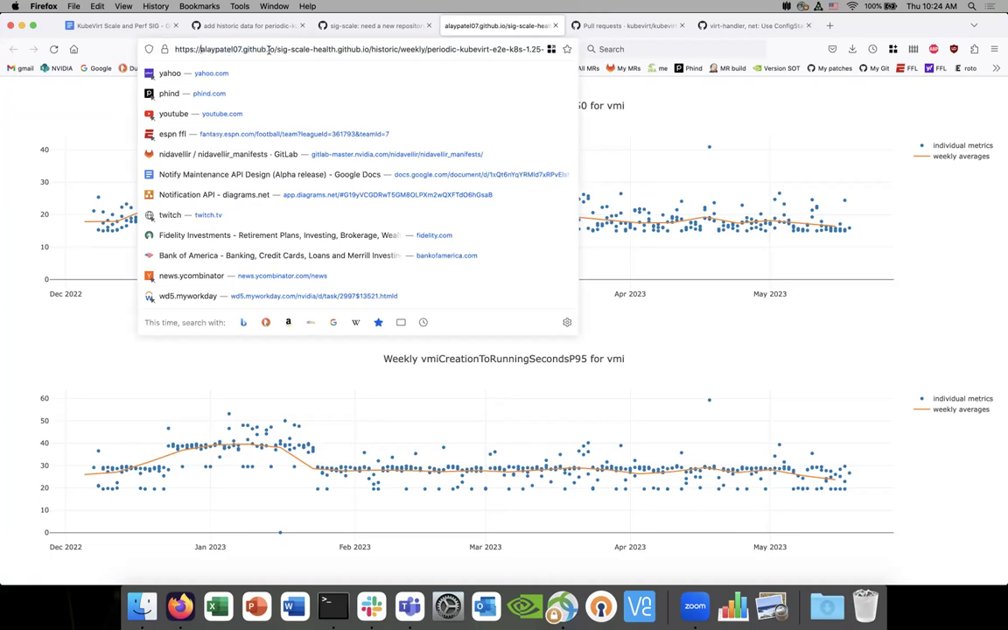
pyautogui.moveTo(276, 50)
pyautogui.mouseDown()
pyautogui.moveTo(490, 51)
pyautogui.moveTo(337, 53)
pyautogui.mouseUp()
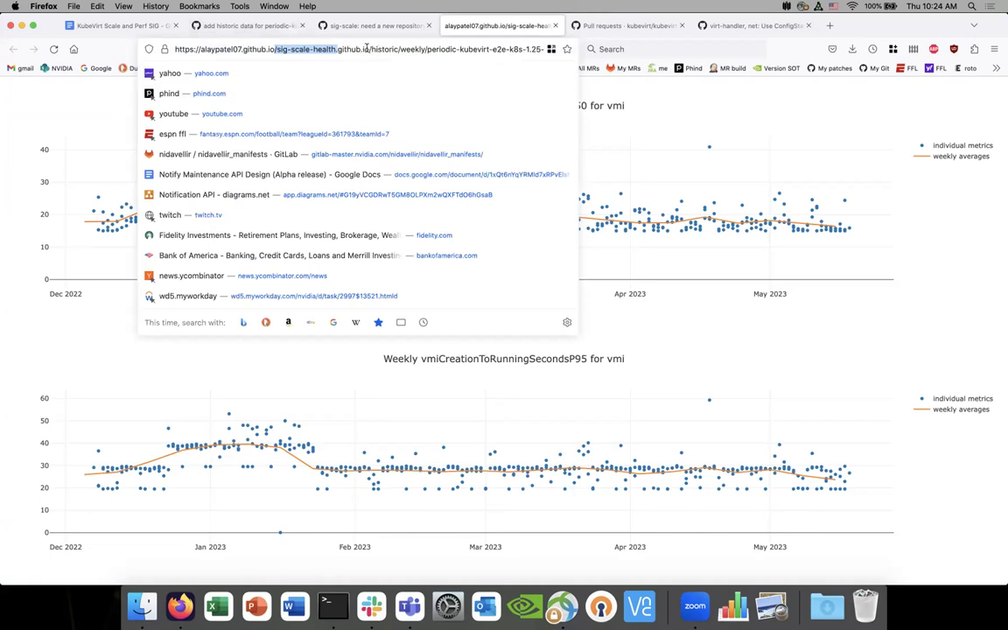
pyautogui.moveTo(371, 49); pyautogui.dragTo(277, 54)
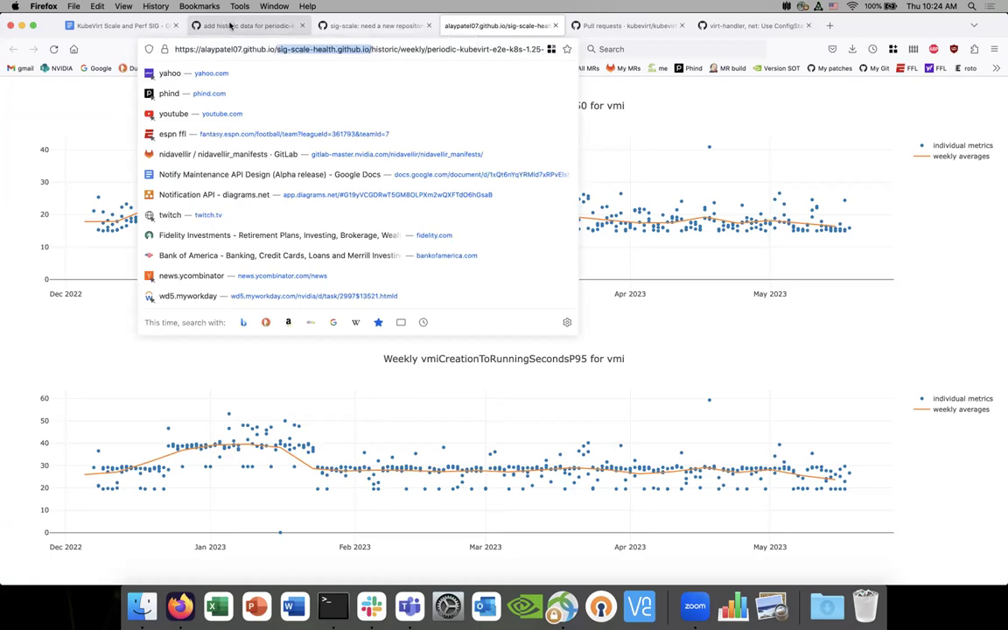
pyautogui.click(230, 25)
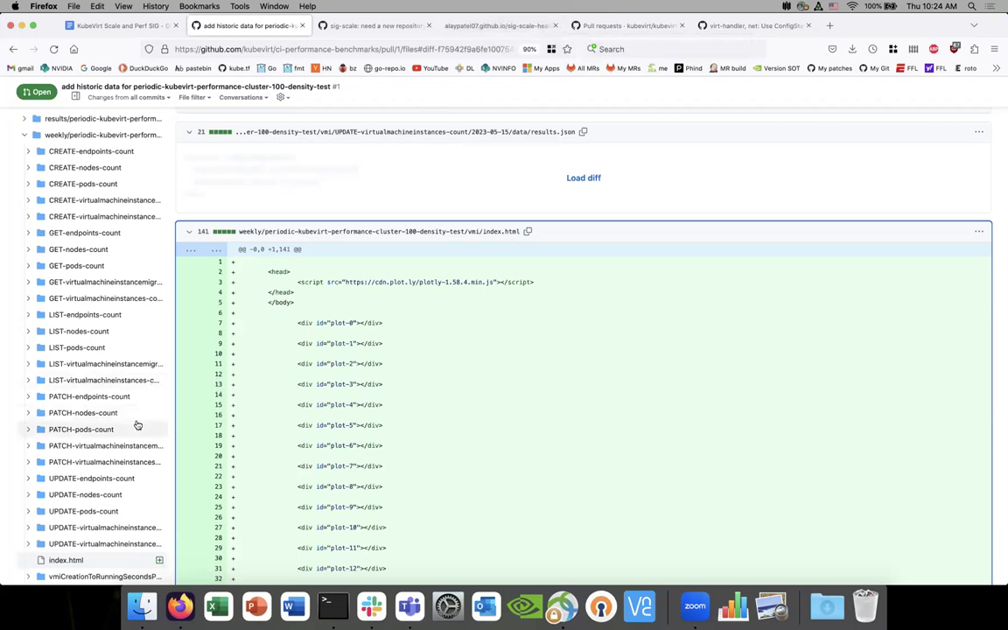
# Skim PR #1's diff, then read its conversation on historic density-test data from 2022/02/05.
pyautogui.scroll(1, 138, 425)
pyautogui.scroll(3, 84, 212)
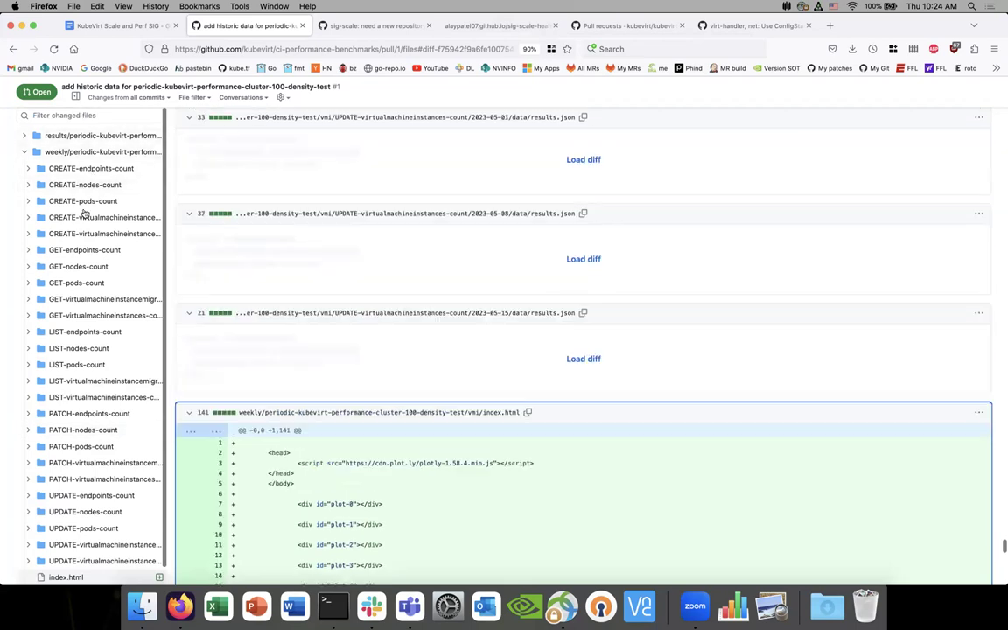
pyautogui.moveTo(1003, 546); pyautogui.dragTo(1001, 173)
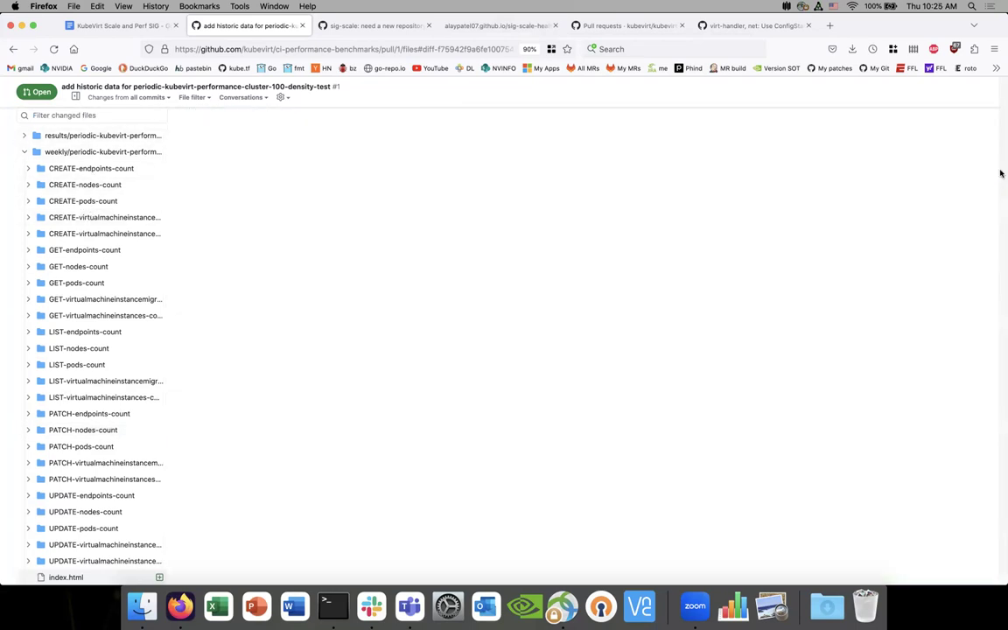
pyautogui.scroll(-15, 388, 280)
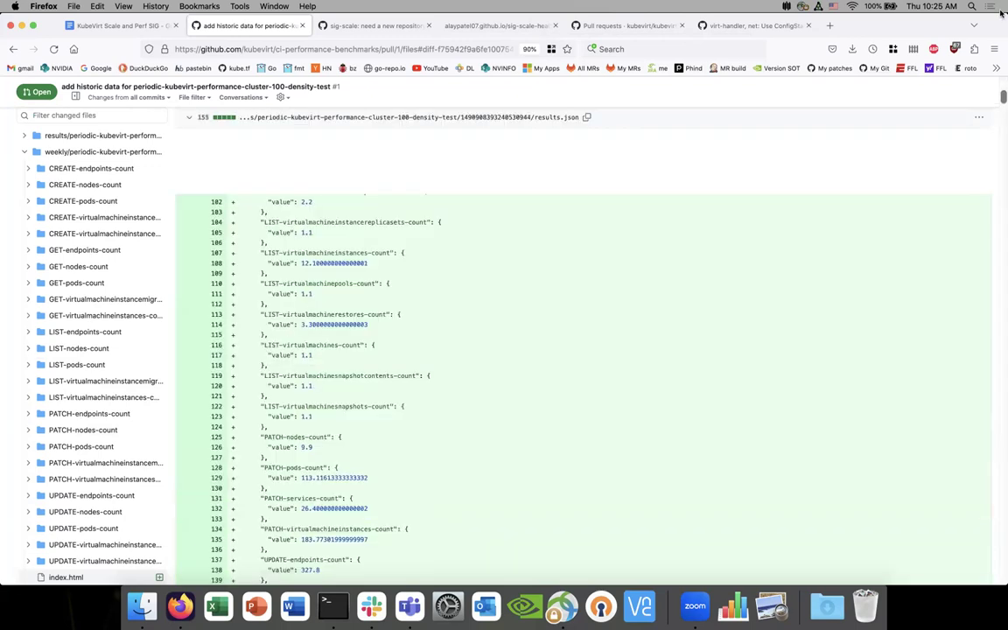
pyautogui.scroll(15, 383, 344)
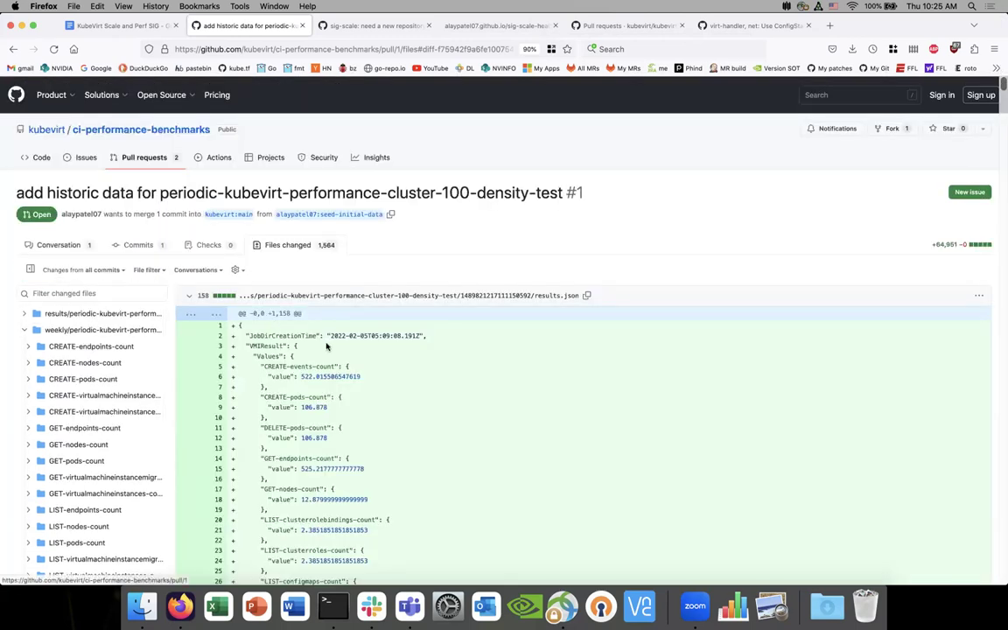
pyautogui.press('super+bracketleft')
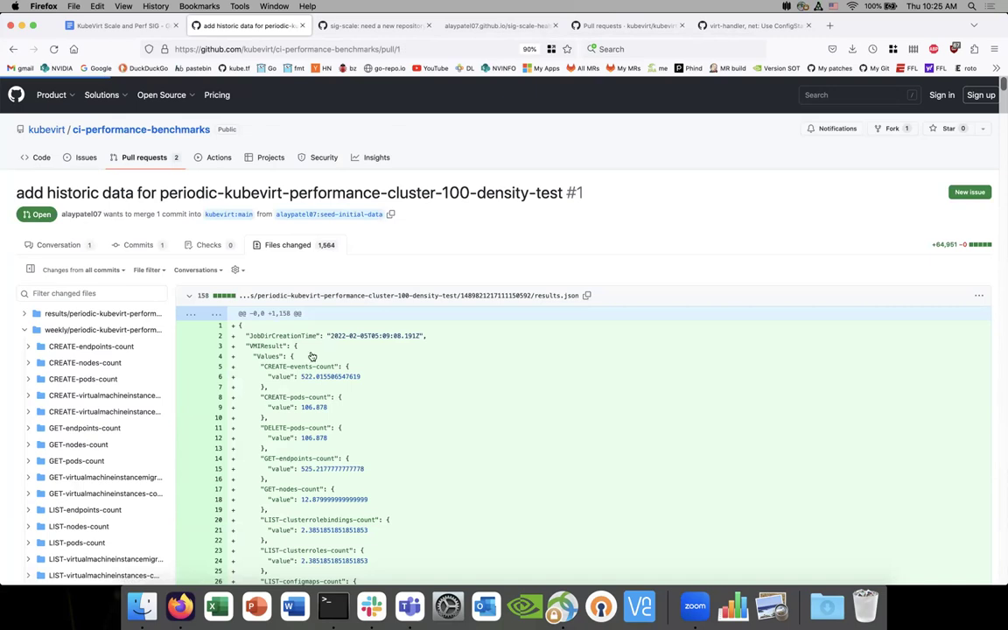
pyautogui.scroll(-10, 302, 347)
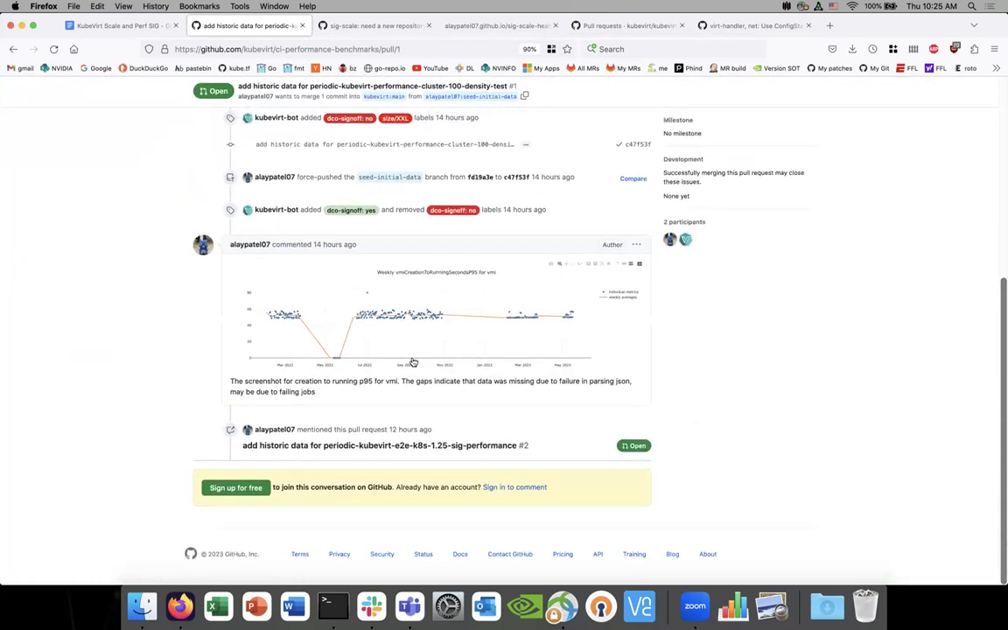
pyautogui.scroll(10, 453, 341)
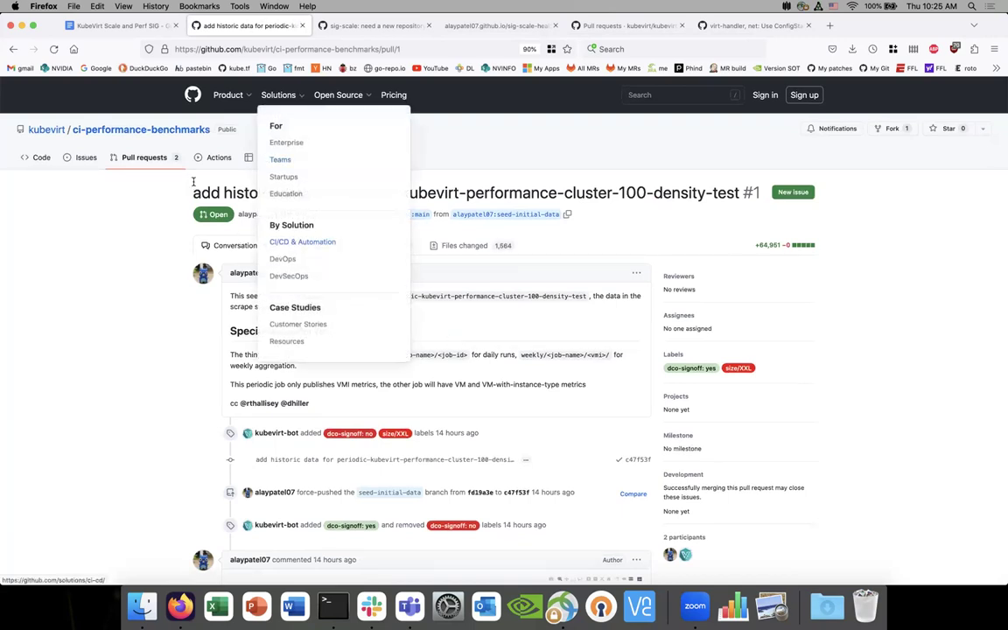
# From the pull request list, view #1, then #2's e2e-k8s-1.25 sig-performance files, and close it.
pyautogui.click(145, 158)
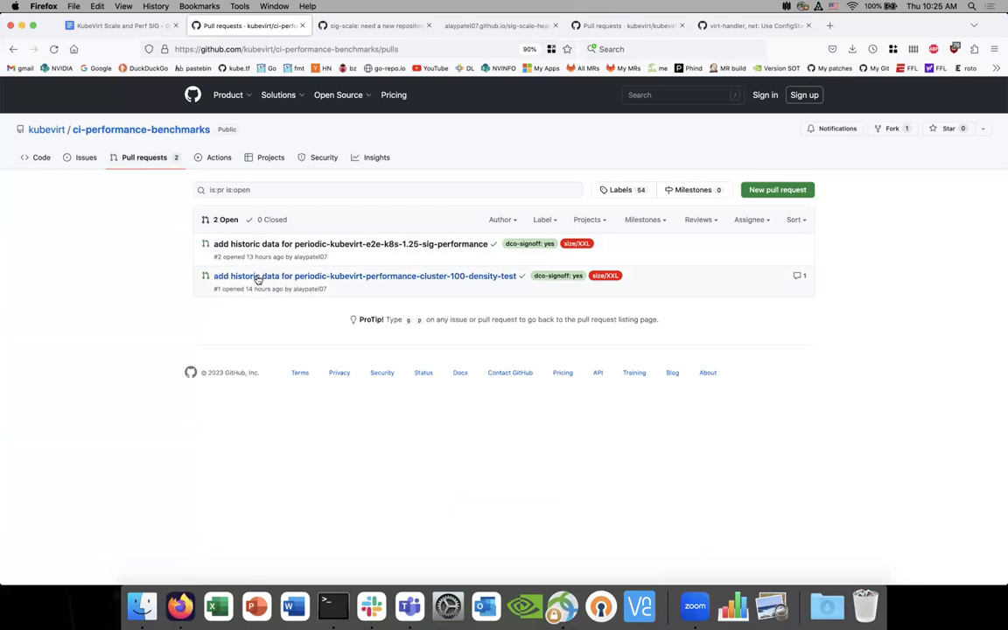
pyautogui.click(259, 276)
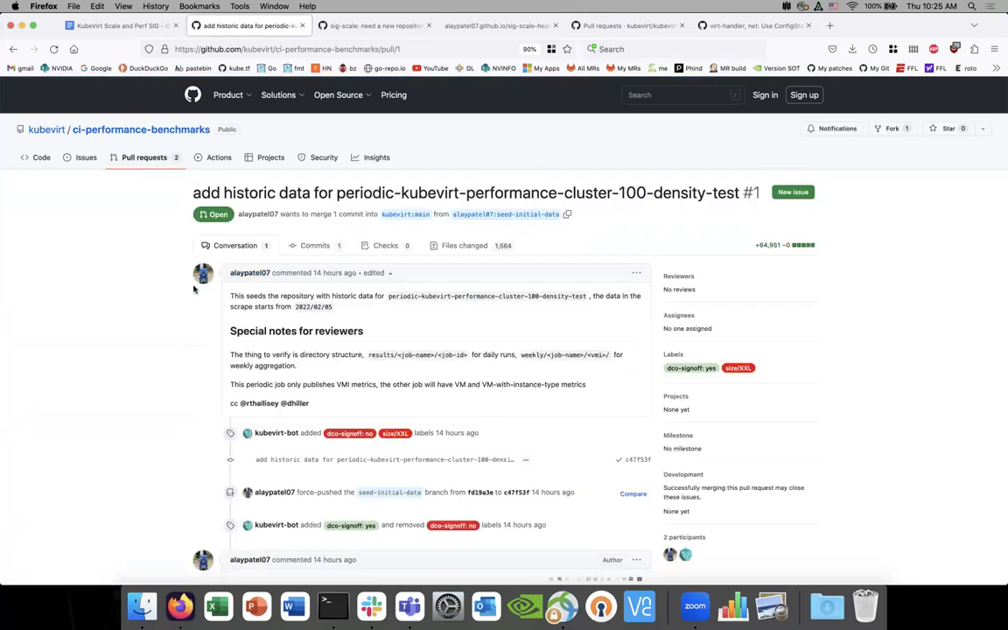
pyautogui.click(13, 49)
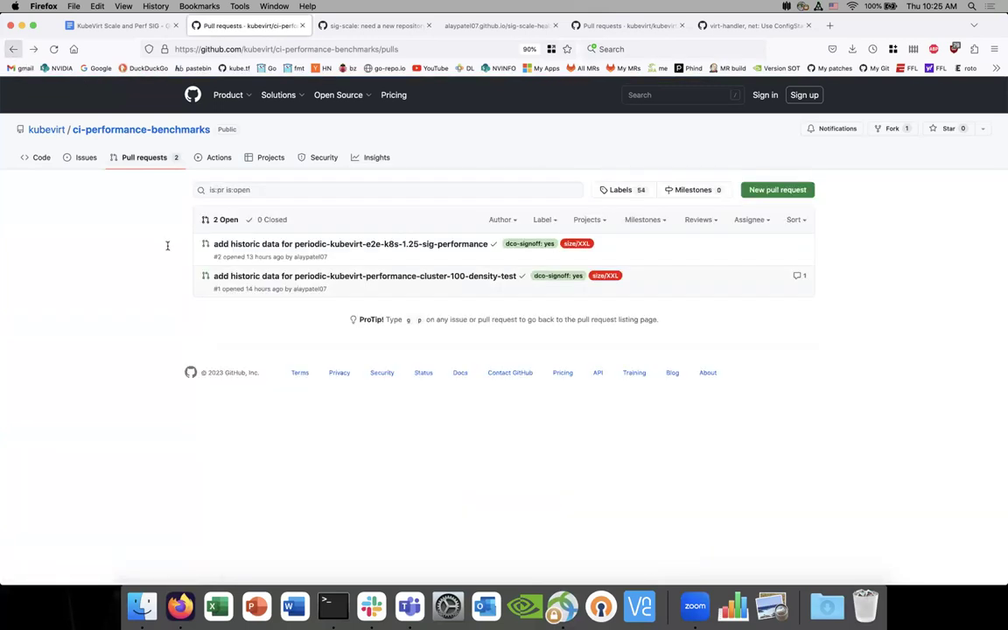
pyautogui.click(254, 246)
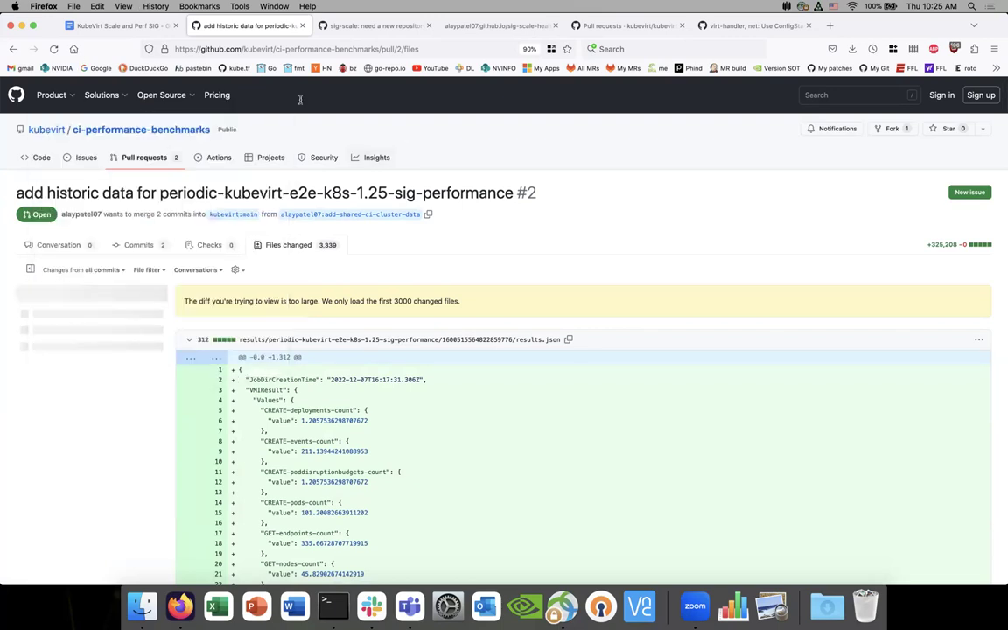
pyautogui.press('super+w')
# In the meeting notes, open the initial automation PR 2773 link in a new tab.
pyautogui.click(136, 27)
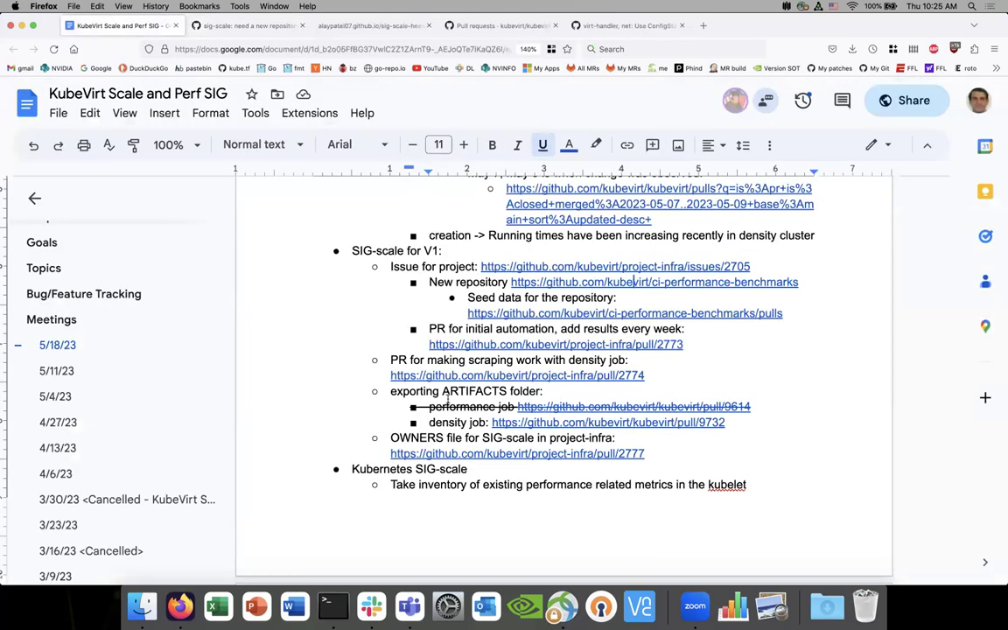
pyautogui.click(497, 297)
pyautogui.click(453, 330)
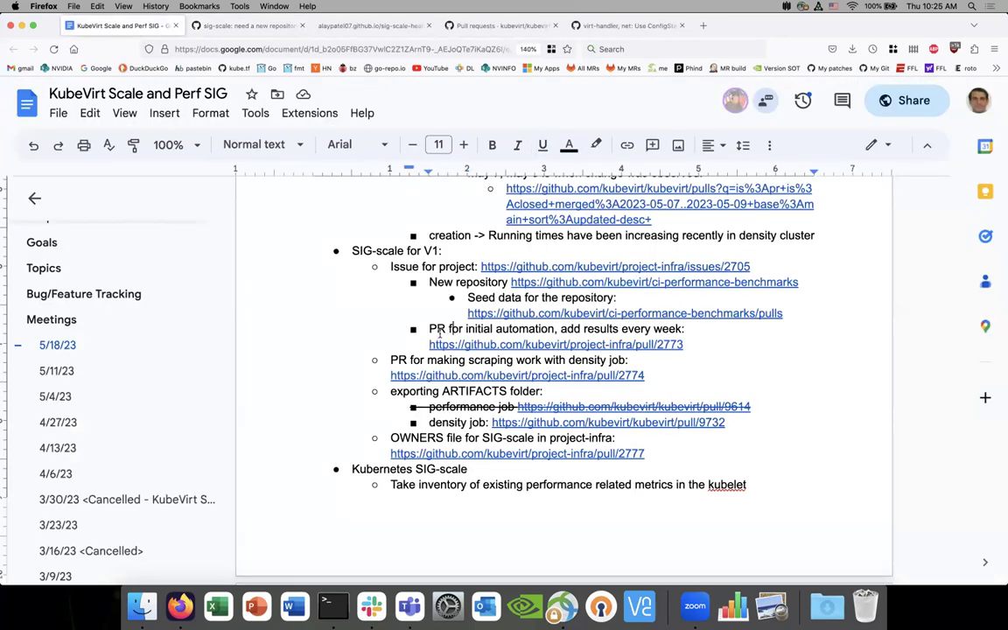
pyautogui.click(479, 344)
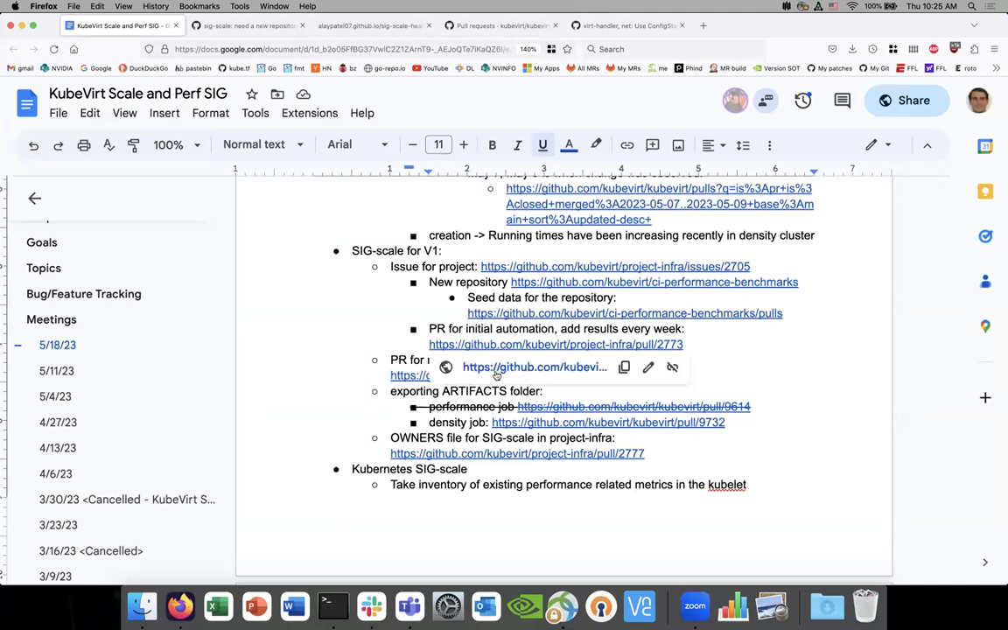
pyautogui.click(496, 375)
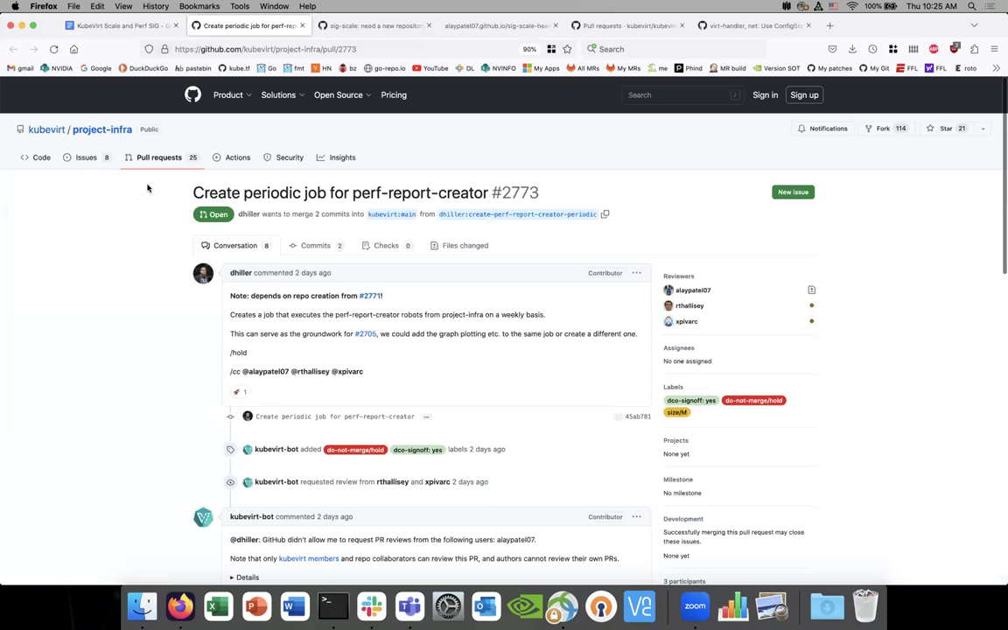
pyautogui.scroll(-10, 147, 188)
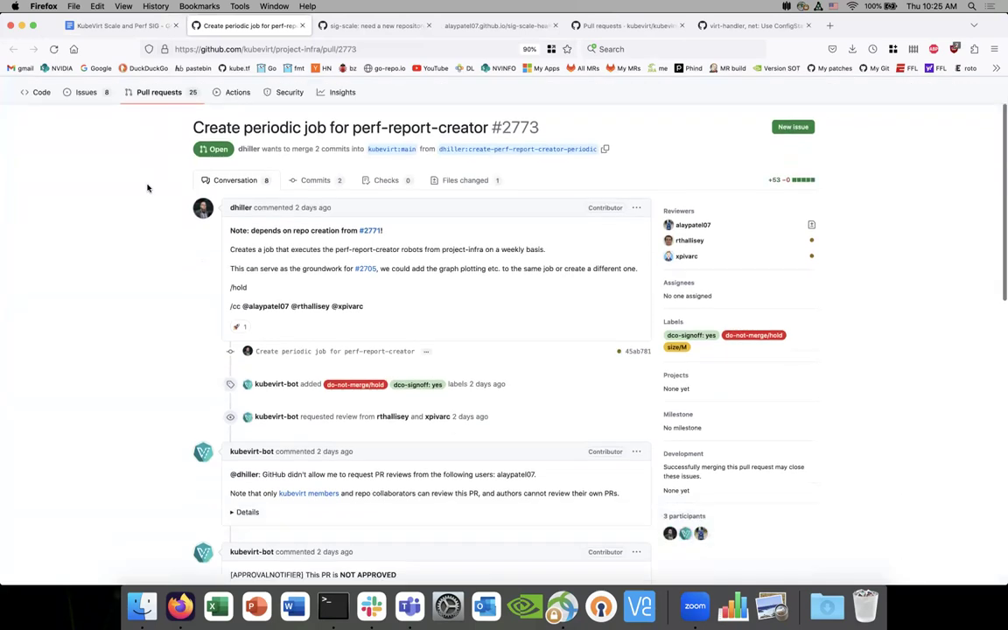
pyautogui.scroll(-2, 147, 188)
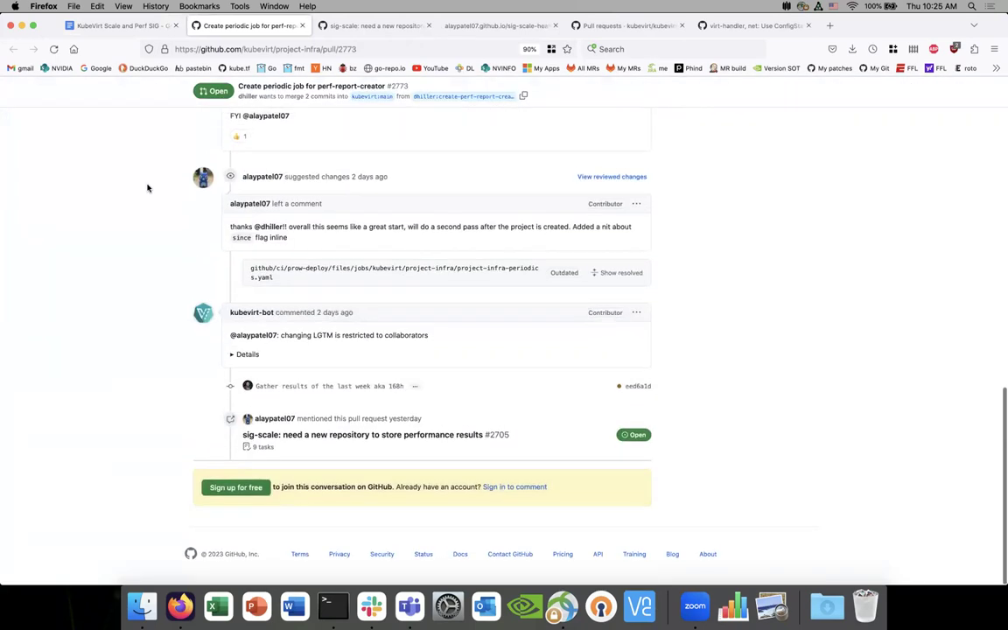
pyautogui.scroll(1, 166, 378)
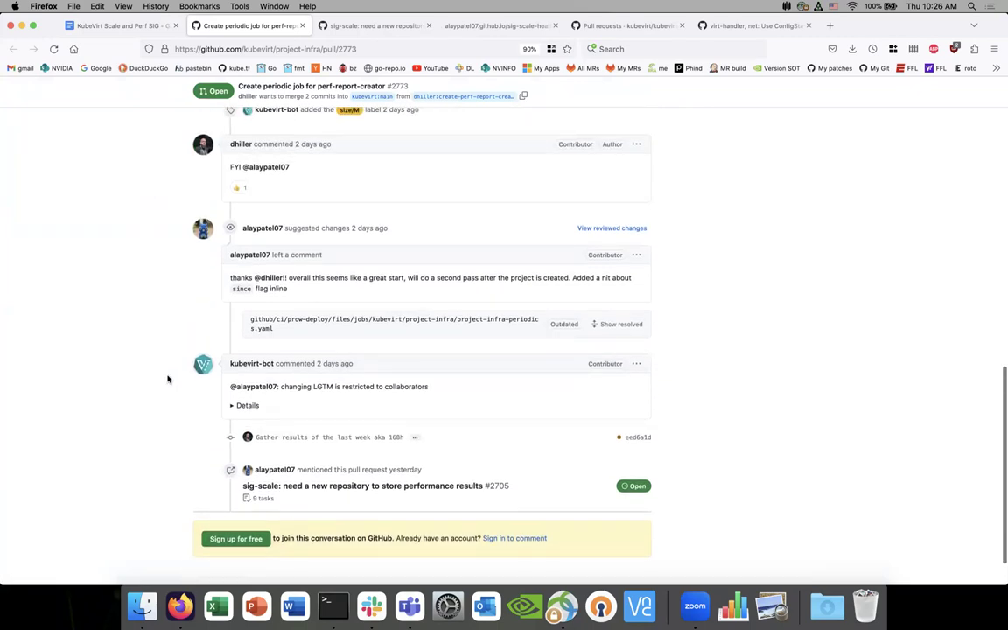
pyautogui.scroll(5, 168, 379)
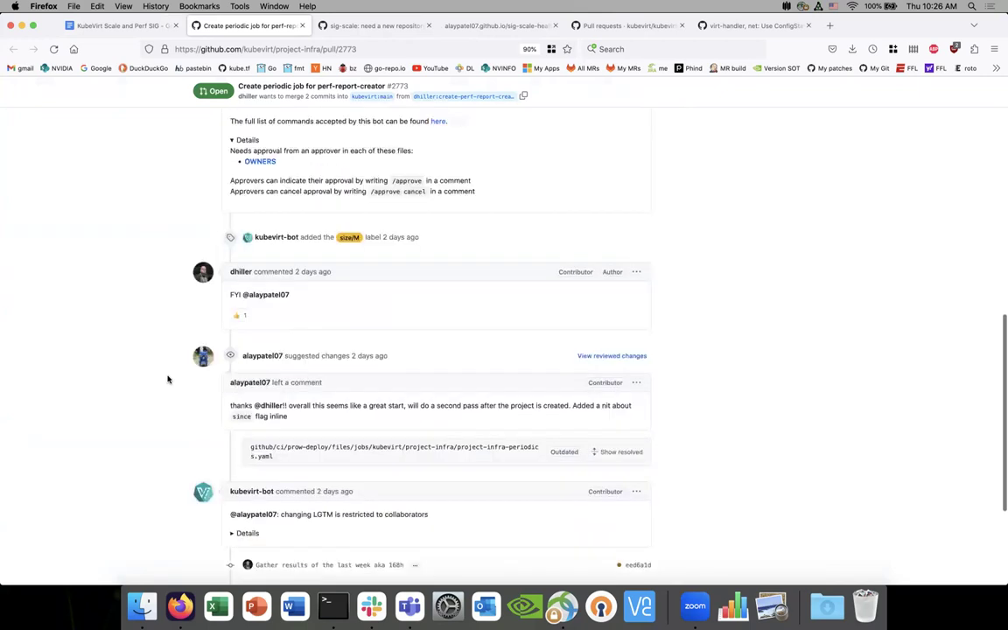
pyautogui.scroll(5, 168, 379)
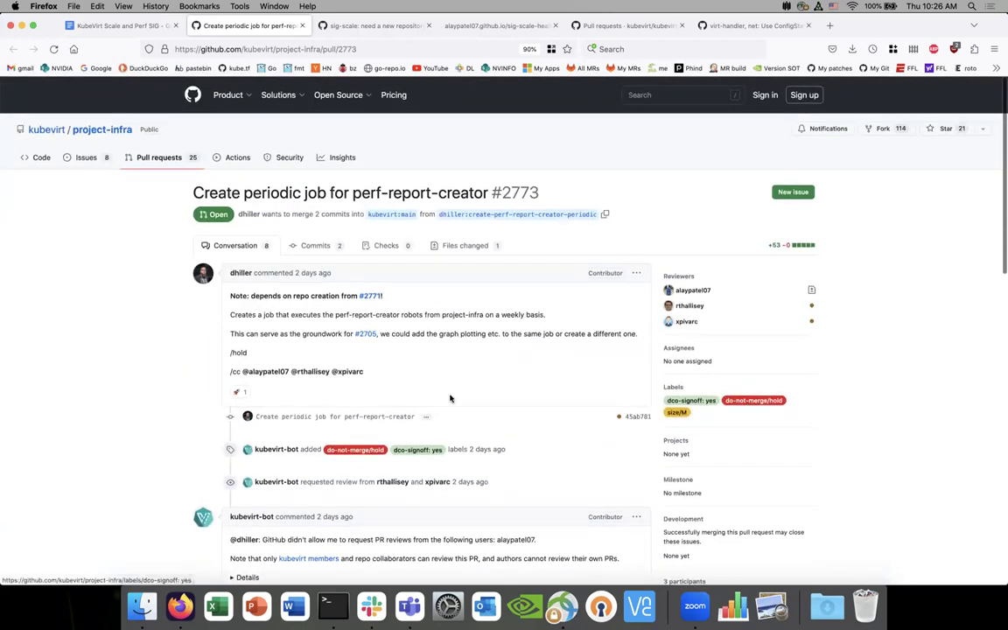
pyautogui.scroll(-1, 450, 398)
pyautogui.scroll(-6, 450, 398)
pyautogui.scroll(-5, 308, 426)
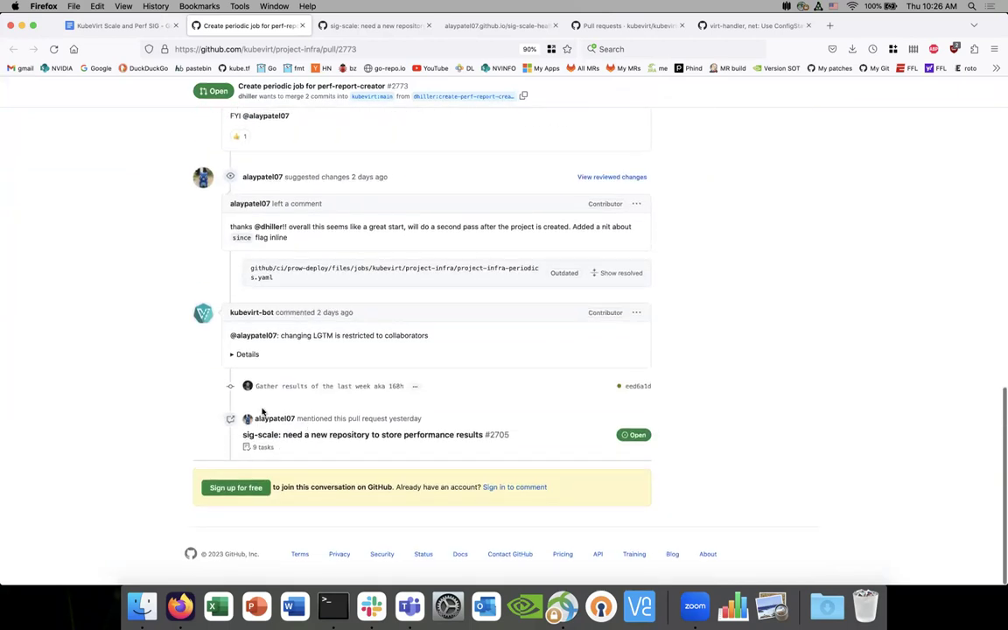
pyautogui.scroll(5, 306, 352)
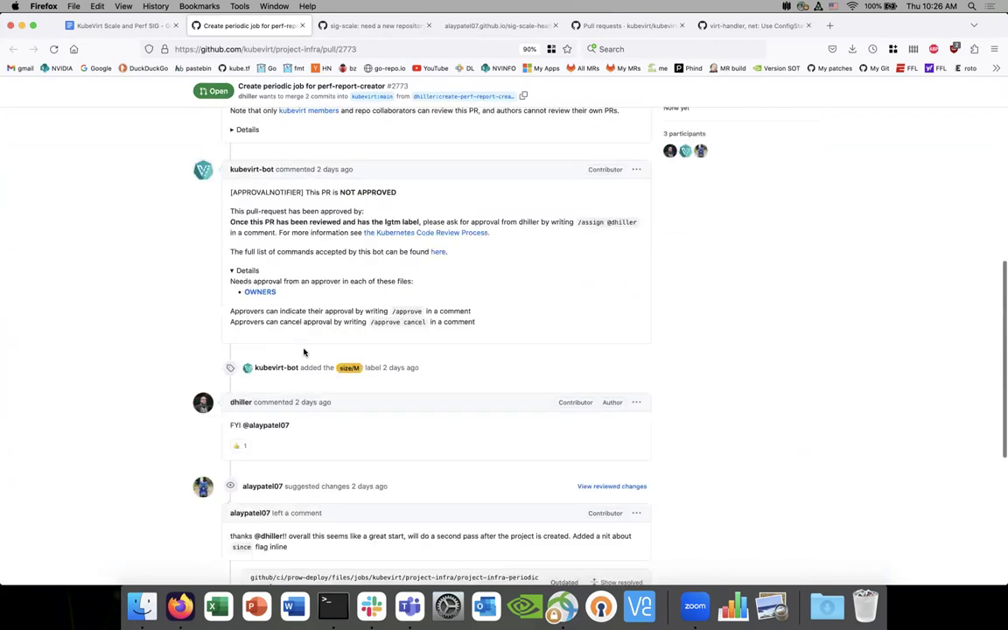
pyautogui.scroll(2, 317, 321)
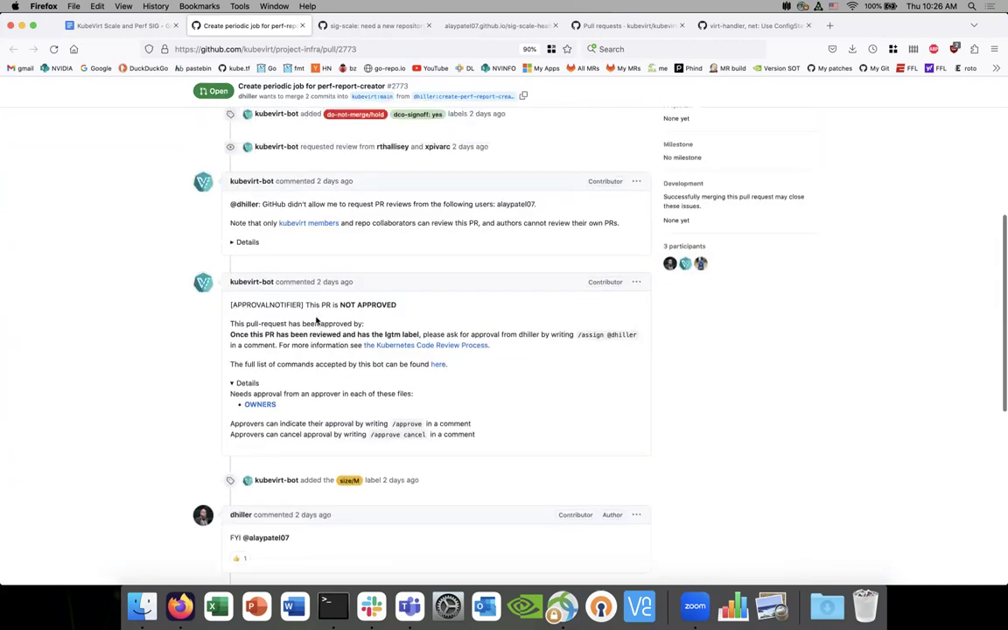
pyautogui.scroll(4, 317, 321)
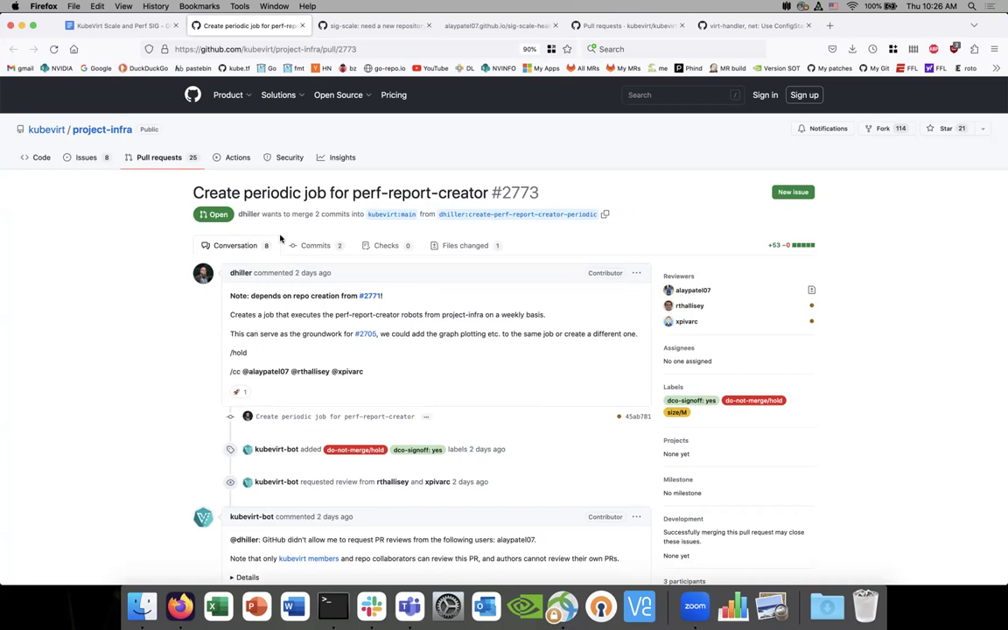
# Open the notes' pull/2774 link for scraping with the density job in a new tab.
pyautogui.click(120, 24)
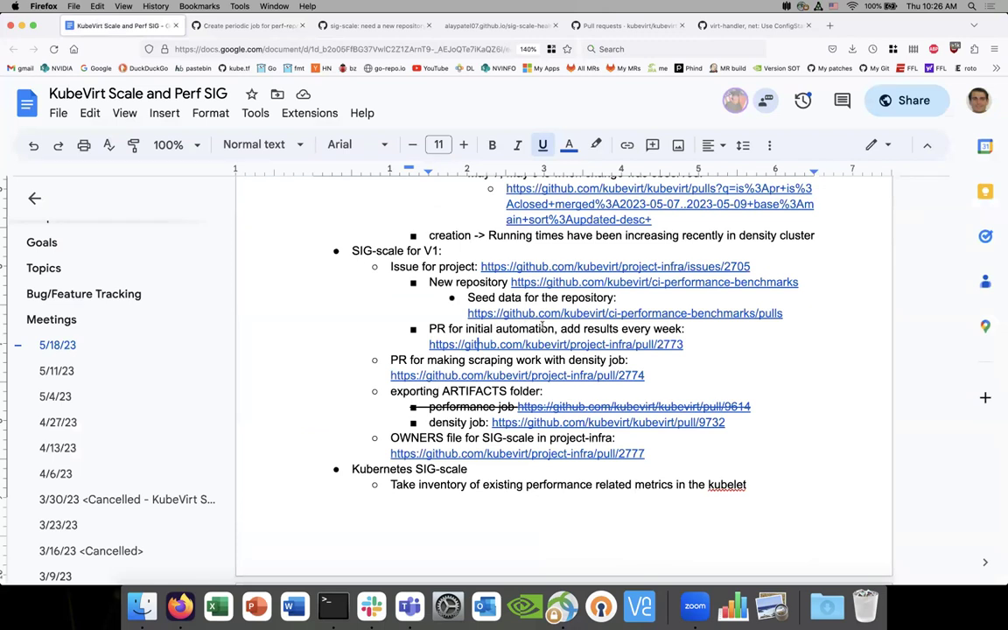
pyautogui.moveTo(645, 285)
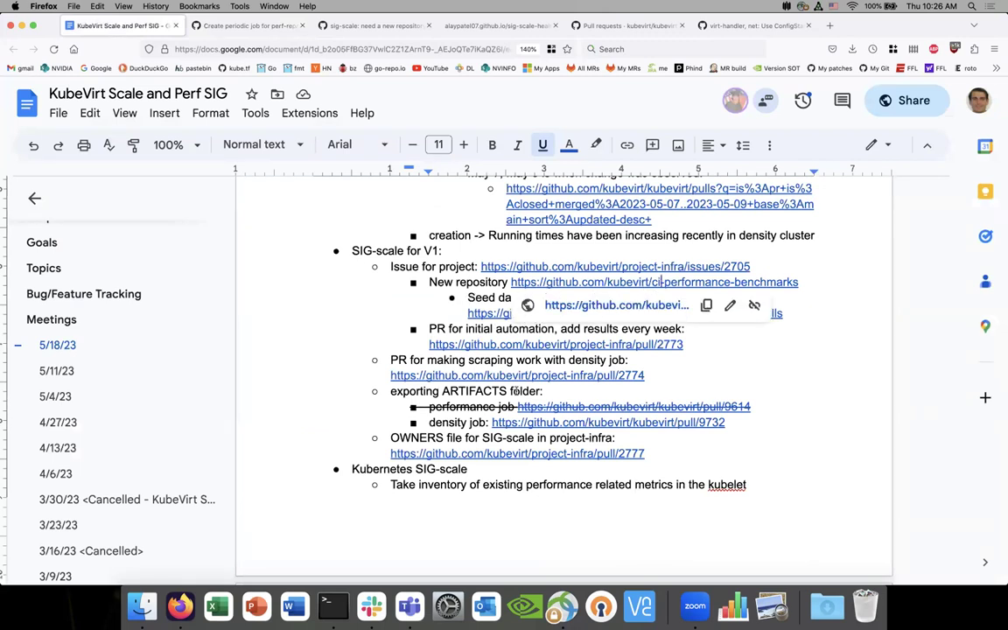
pyautogui.click(520, 375)
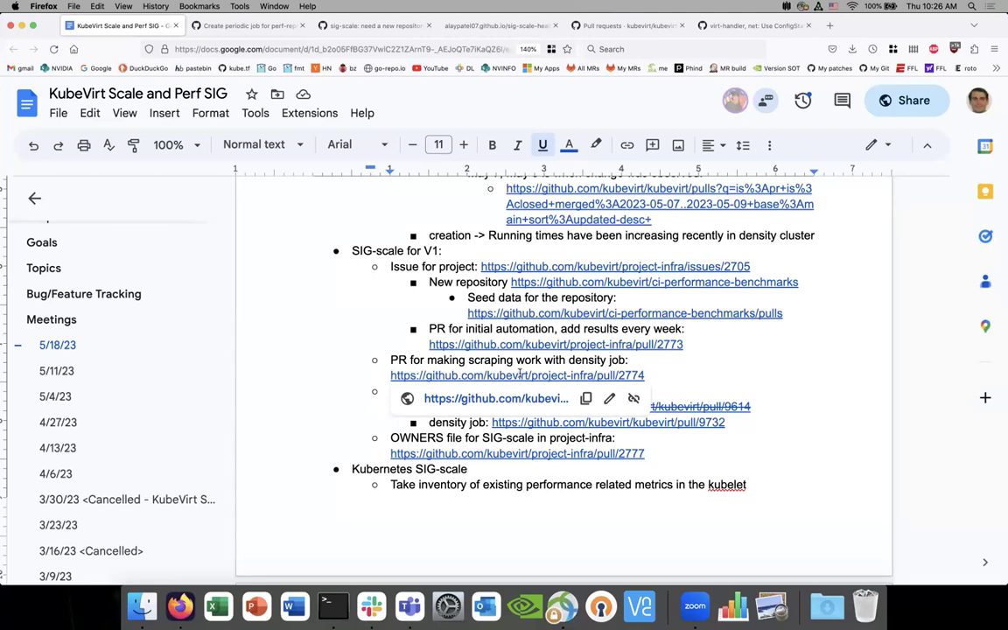
pyautogui.click(491, 361)
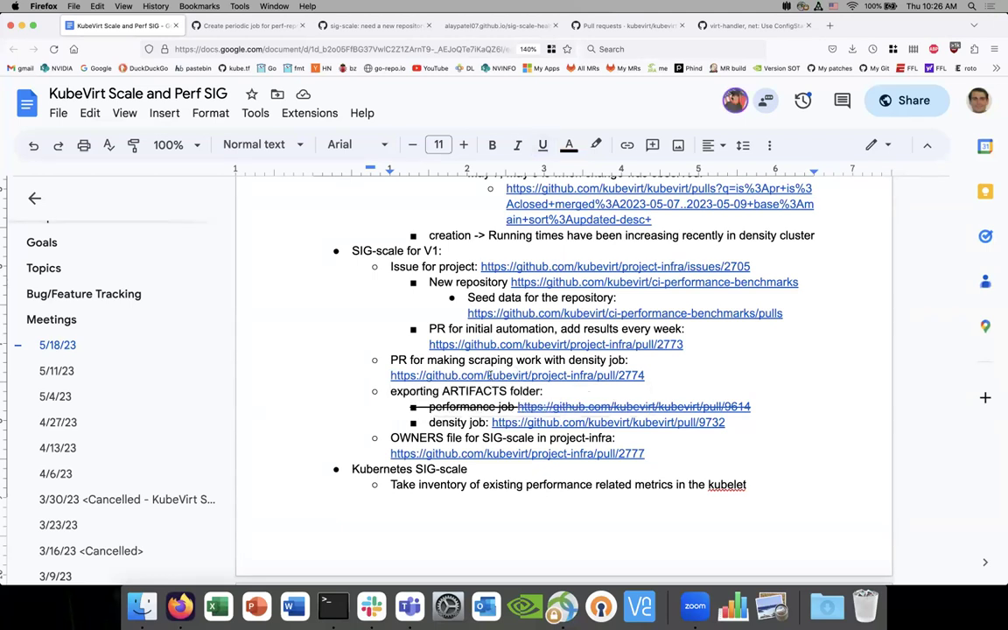
pyautogui.click(493, 375)
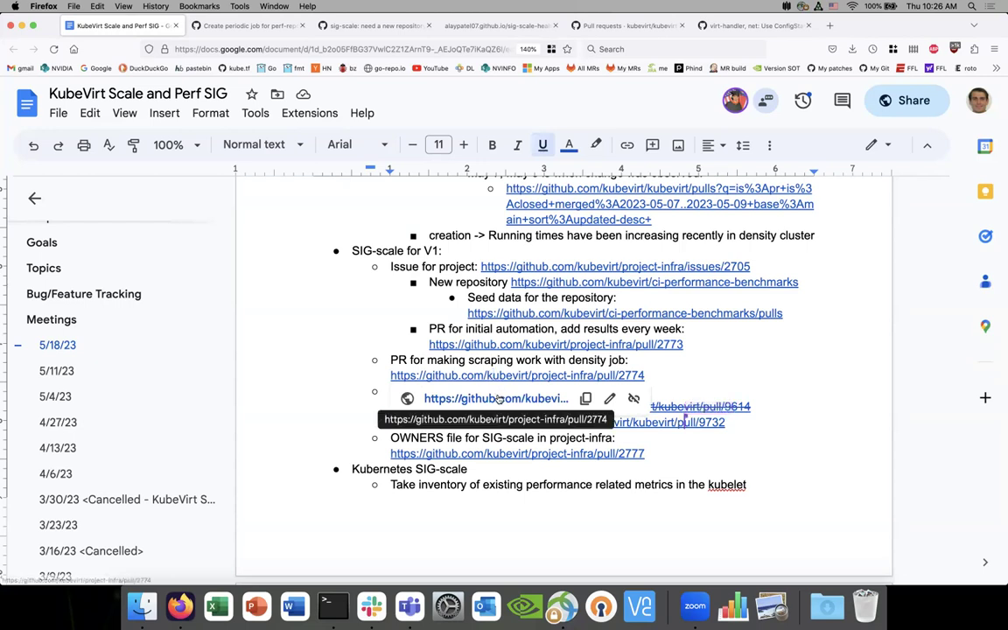
pyautogui.click(497, 399)
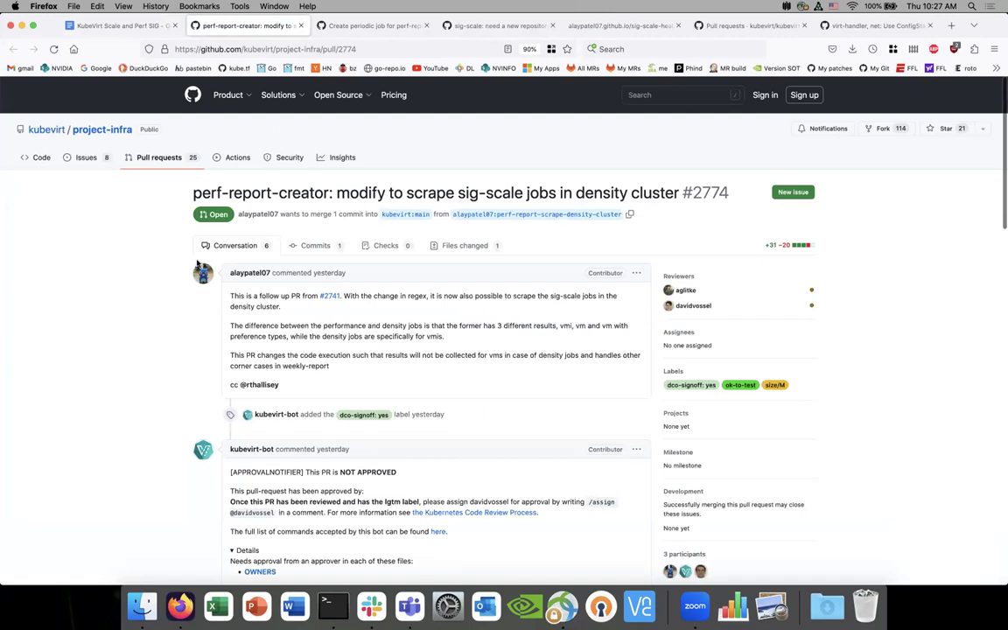
# Scroll through PR #2774's discussion on scraping sig-scale density jobs, then return to the notes.
pyautogui.scroll(-10, 198, 264)
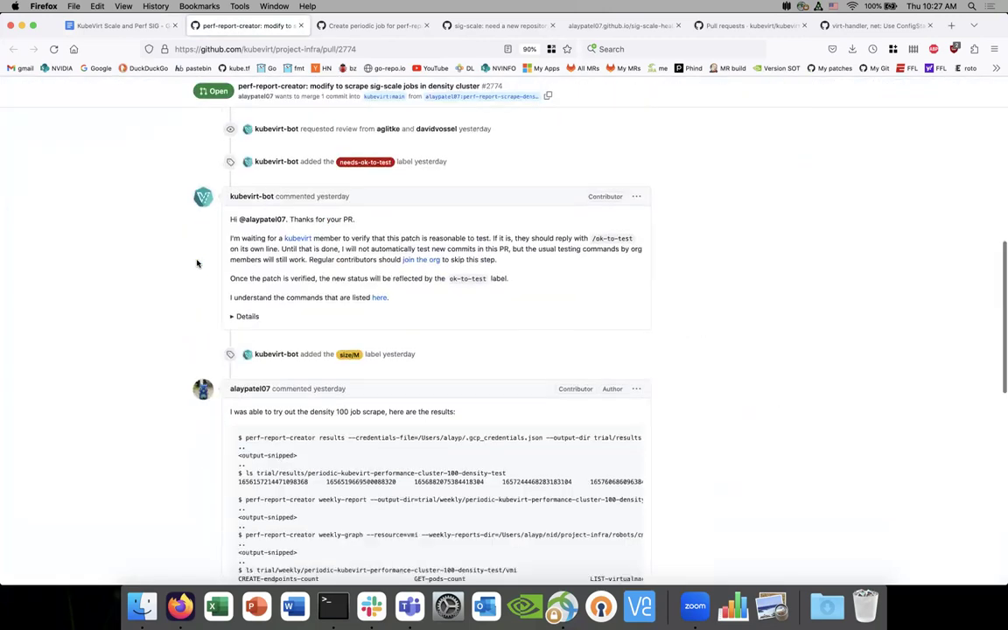
pyautogui.scroll(-15, 197, 263)
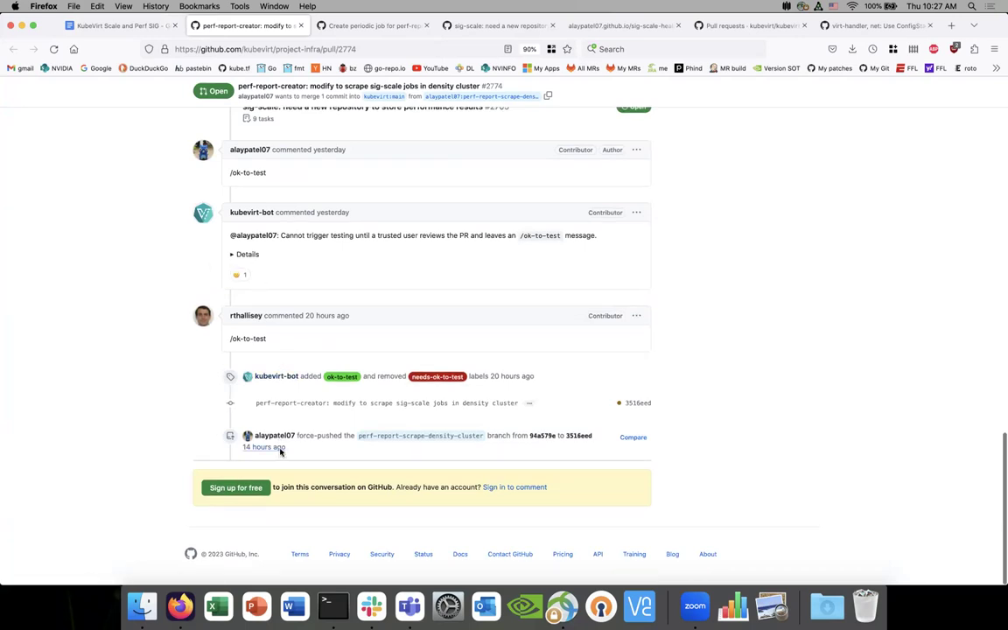
pyautogui.scroll(10, 280, 431)
pyautogui.scroll(5, 280, 431)
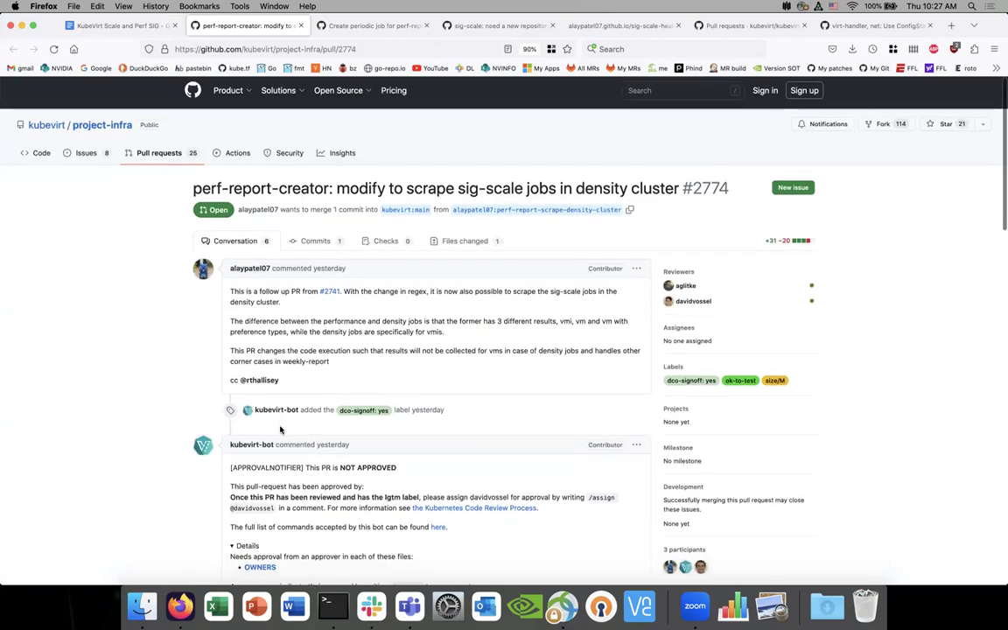
pyautogui.scroll(-2, 280, 429)
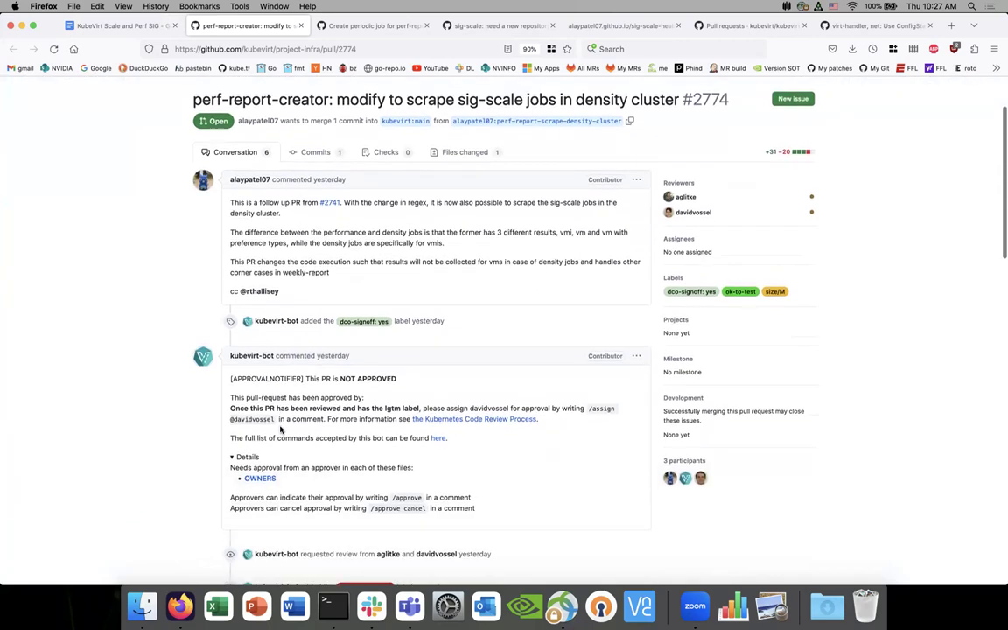
pyautogui.scroll(-2, 280, 437)
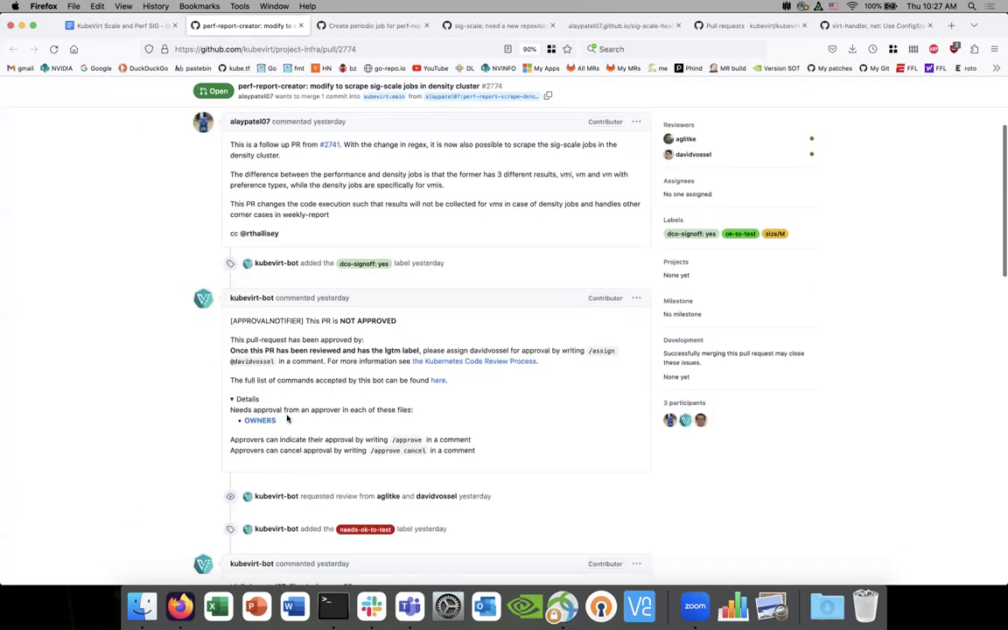
pyautogui.scroll(1, 287, 419)
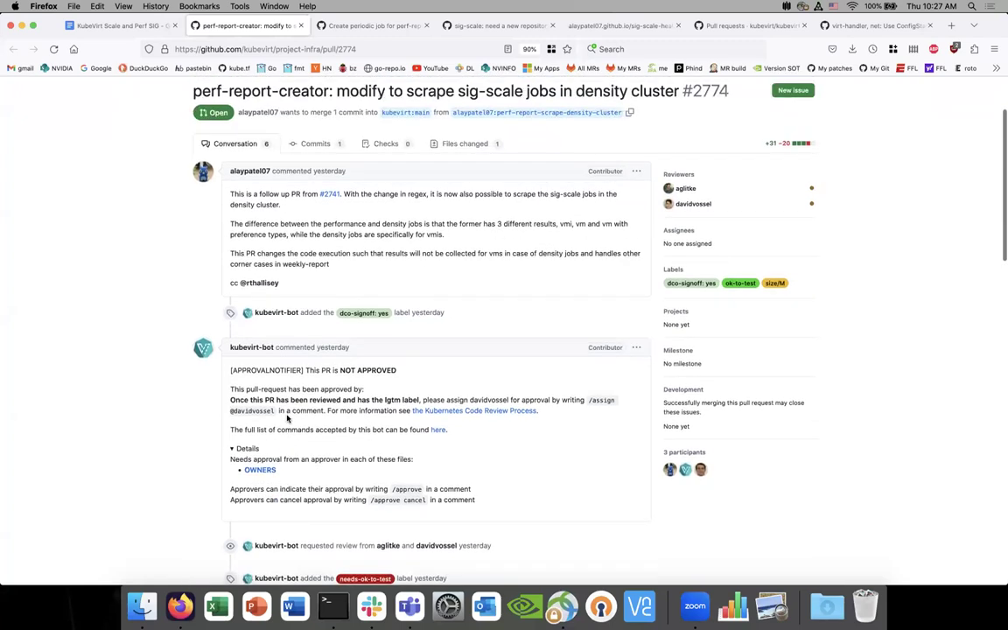
pyautogui.scroll(-10, 287, 419)
pyautogui.scroll(3, 287, 416)
pyautogui.scroll(-5, 287, 417)
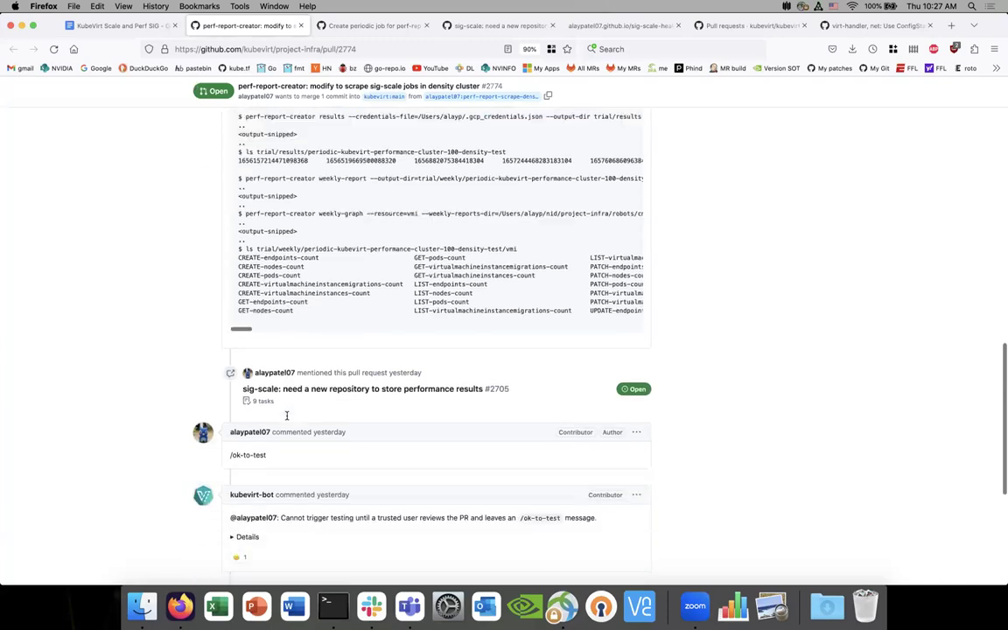
pyautogui.scroll(-4, 287, 417)
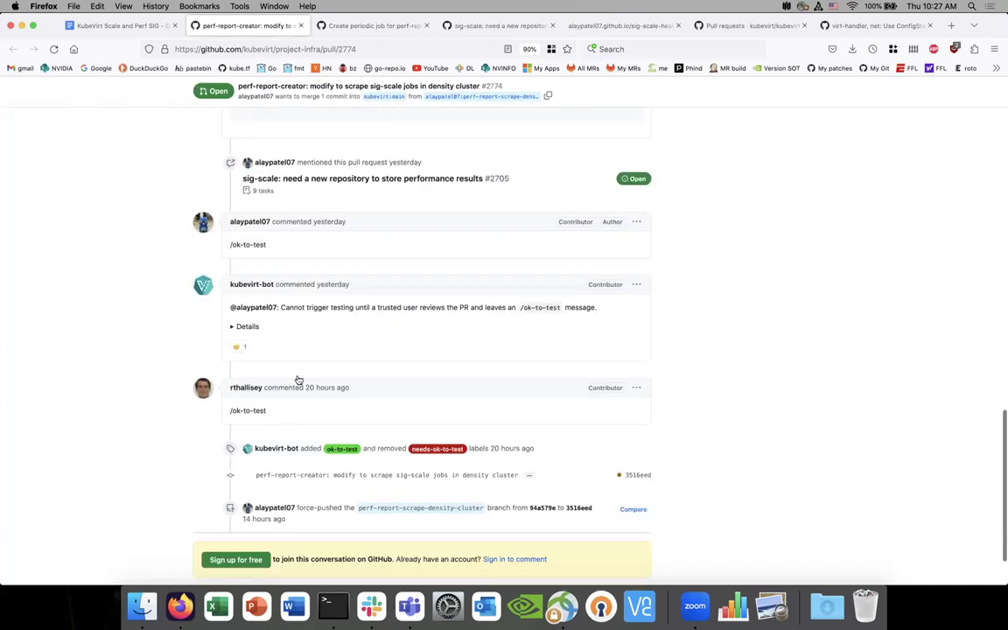
pyautogui.scroll(8, 297, 380)
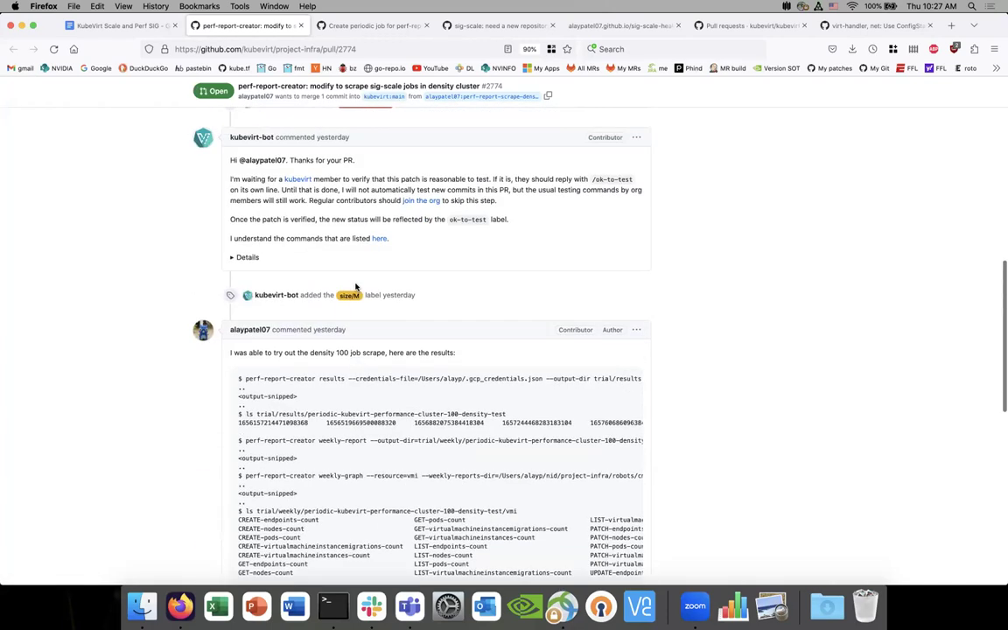
pyautogui.scroll(-1, 352, 287)
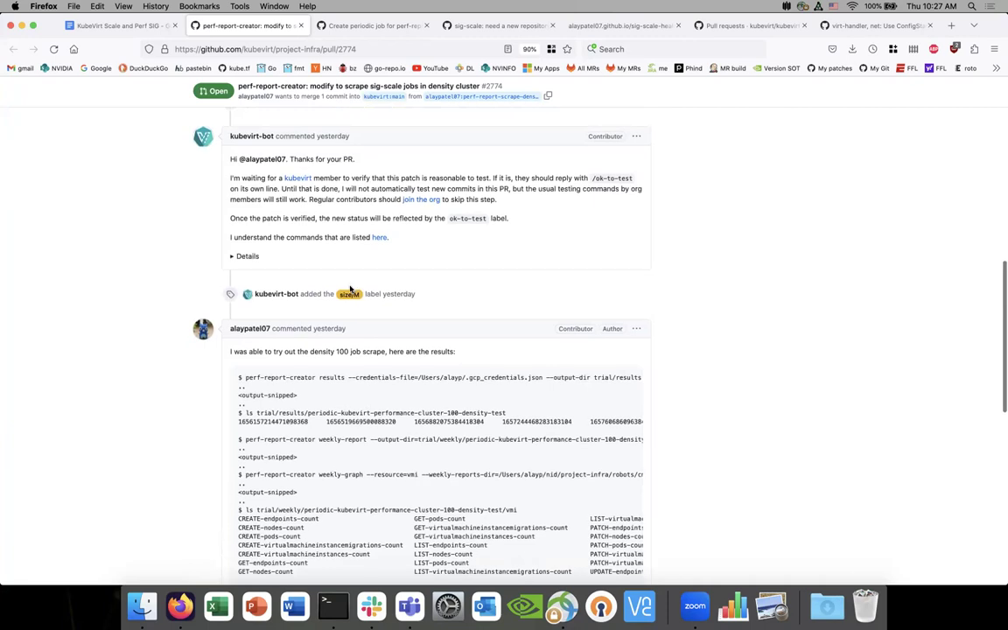
pyautogui.scroll(10, 349, 289)
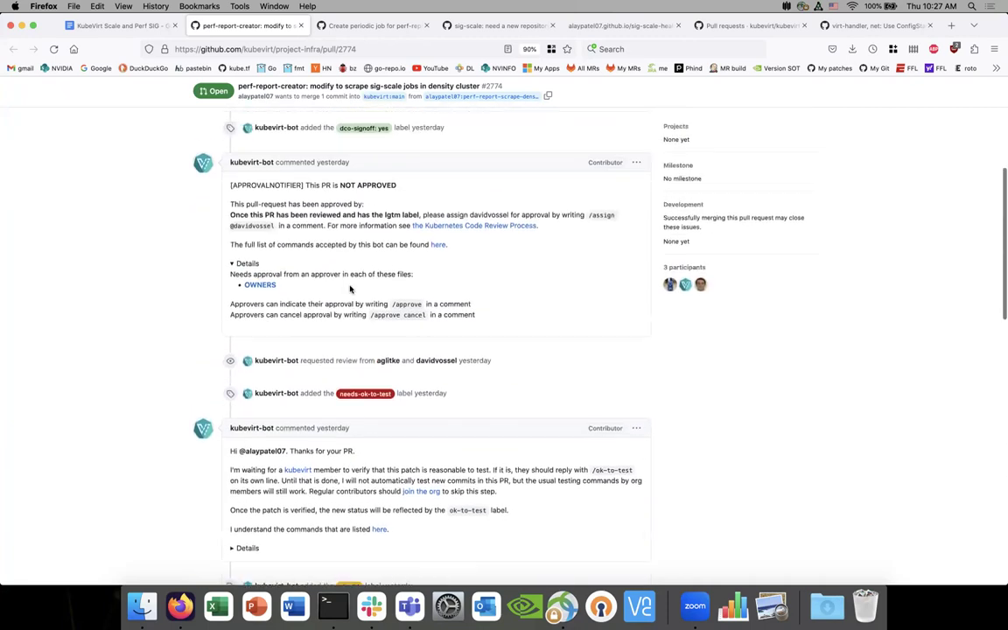
pyautogui.click(131, 28)
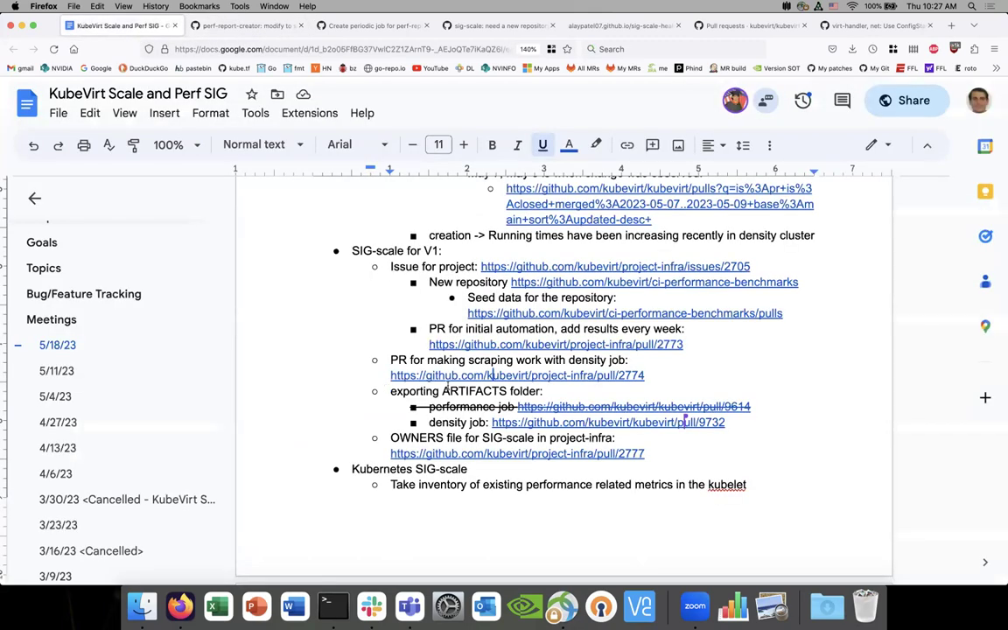
# Open density job PR #9732, fixing the ARTIFACTS directory, from the notes' link preview.
pyautogui.doubleClick(461, 391)
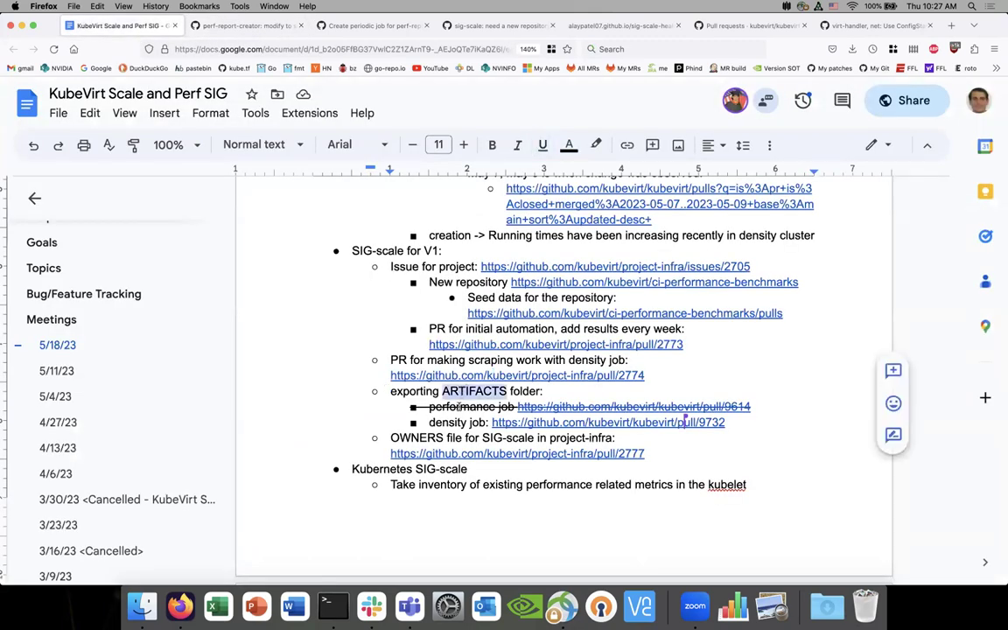
pyautogui.moveTo(457, 407); pyautogui.dragTo(525, 405)
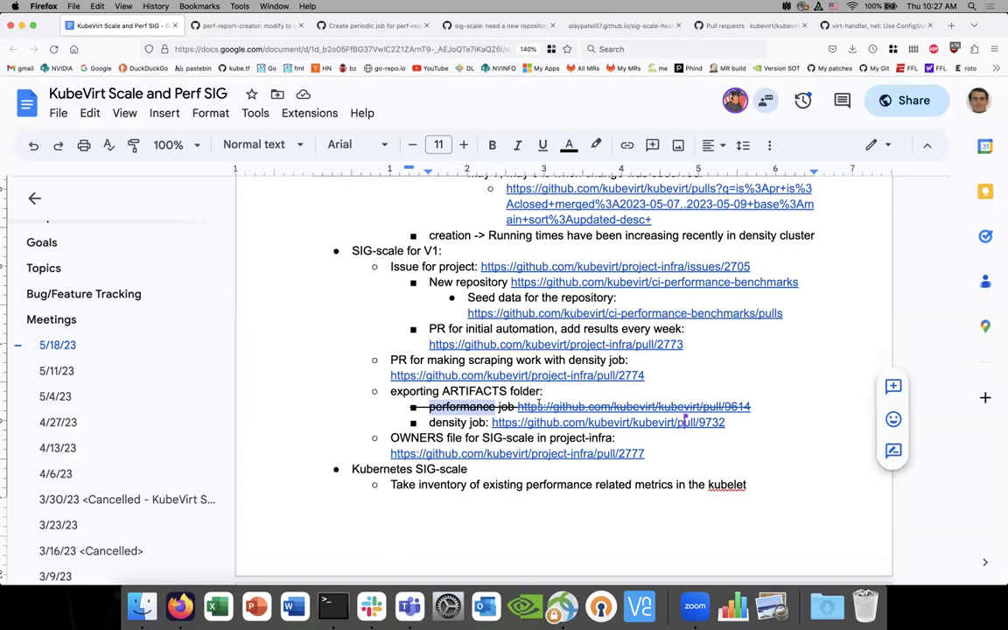
pyautogui.click(505, 422)
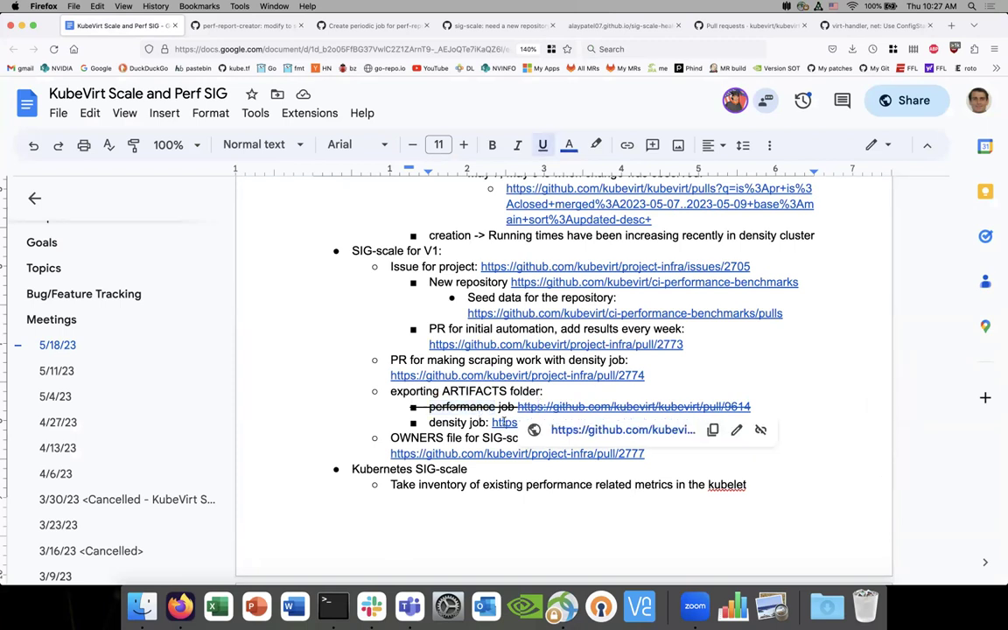
pyautogui.click(613, 444)
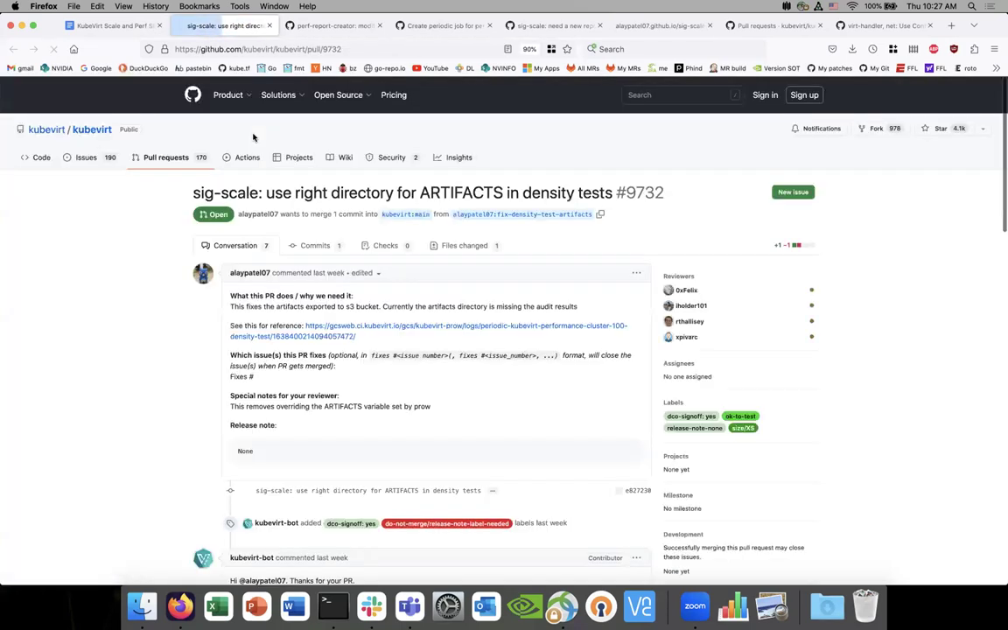
# Read through PR #9732's density-test ARTIFACTS fix, then close its tab.
pyautogui.scroll(-1, 170, 288)
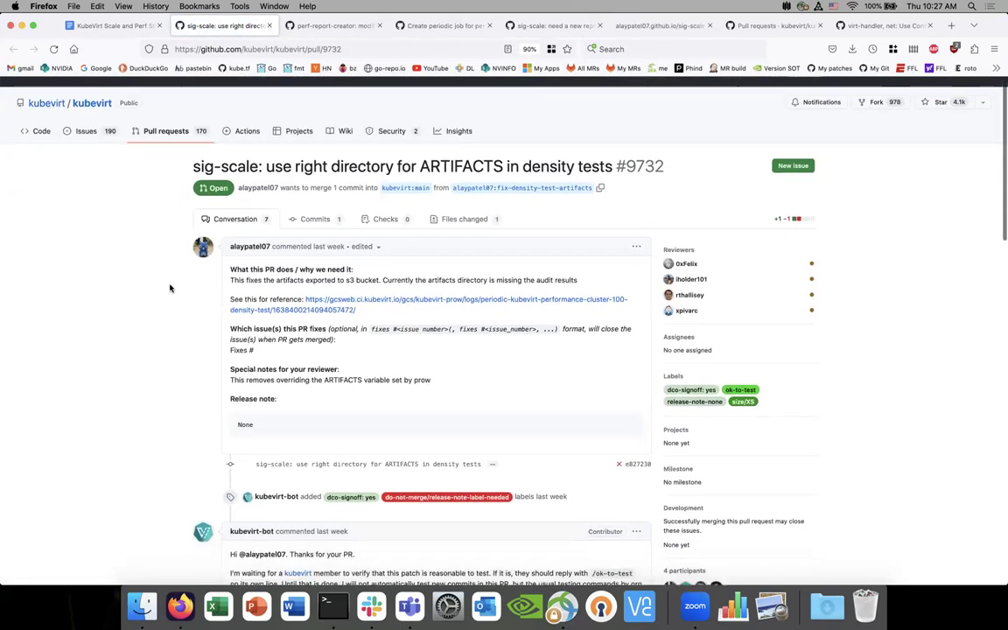
pyautogui.scroll(-5, 170, 288)
pyautogui.scroll(-10, 170, 288)
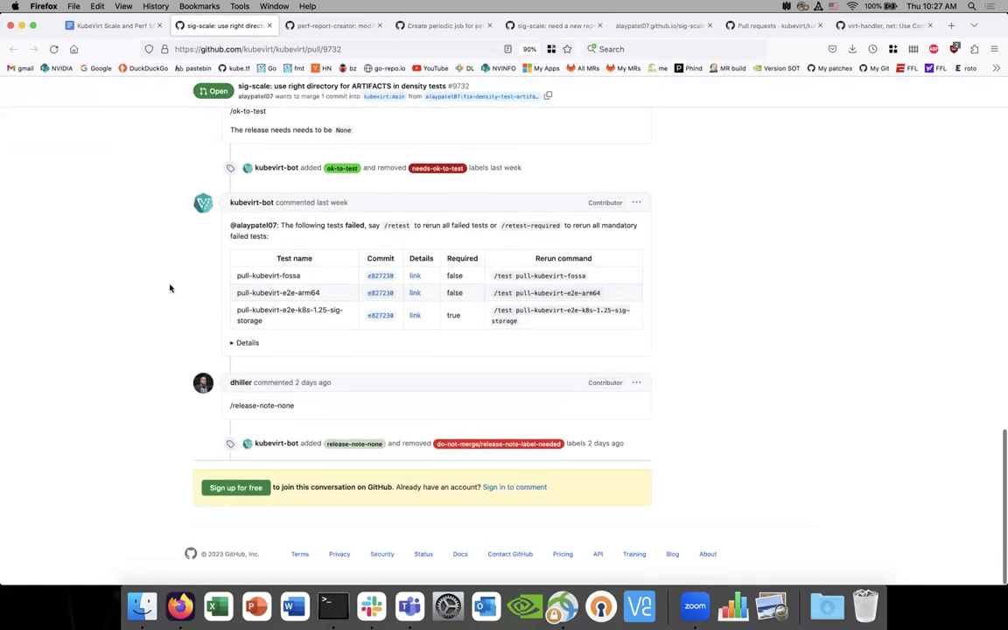
pyautogui.scroll(2, 169, 288)
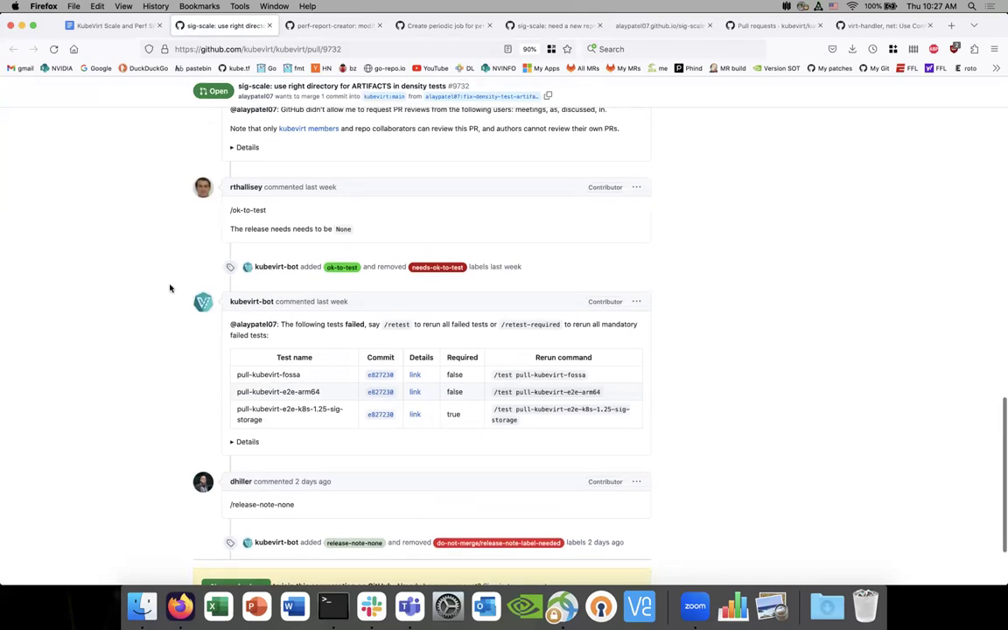
pyautogui.scroll(-2, 170, 288)
pyautogui.scroll(5, 170, 288)
pyautogui.scroll(5, 170, 288)
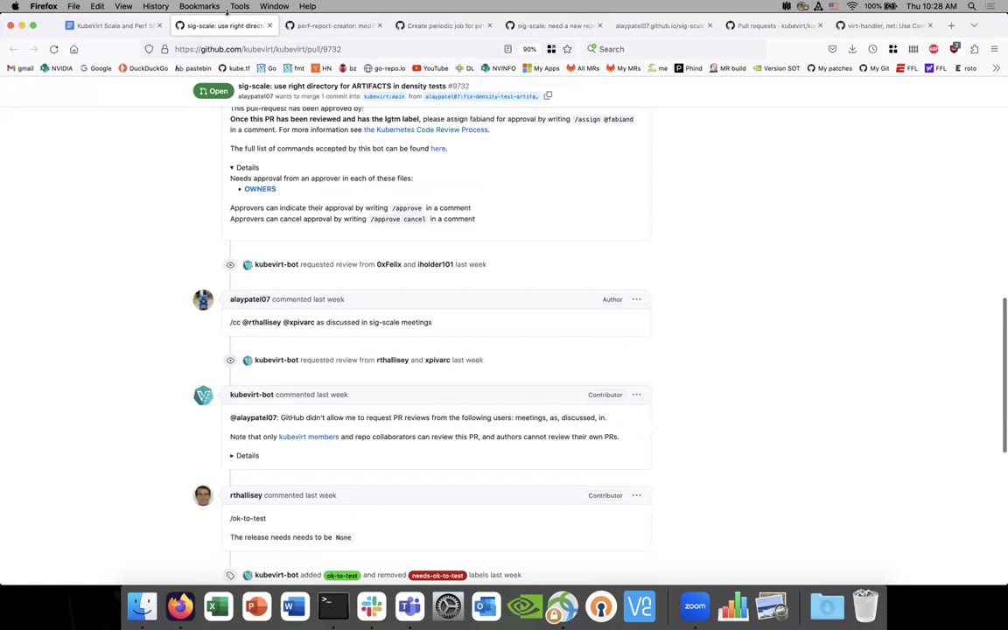
pyautogui.click(267, 25)
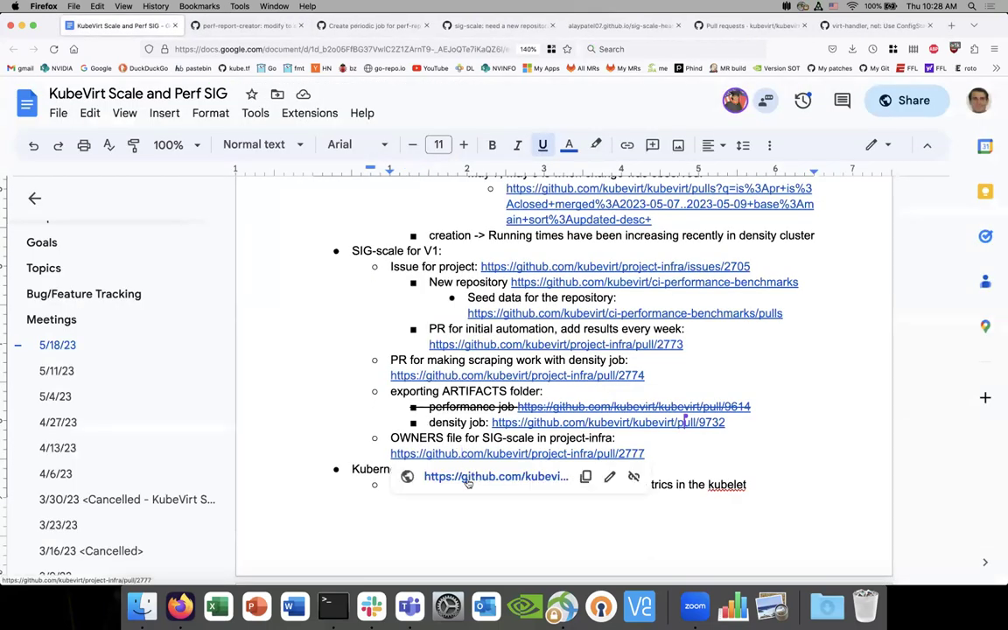
# Open the OWNERS file PR #2777 for sig-scale, skim it, and close it.
pyautogui.click(465, 477)
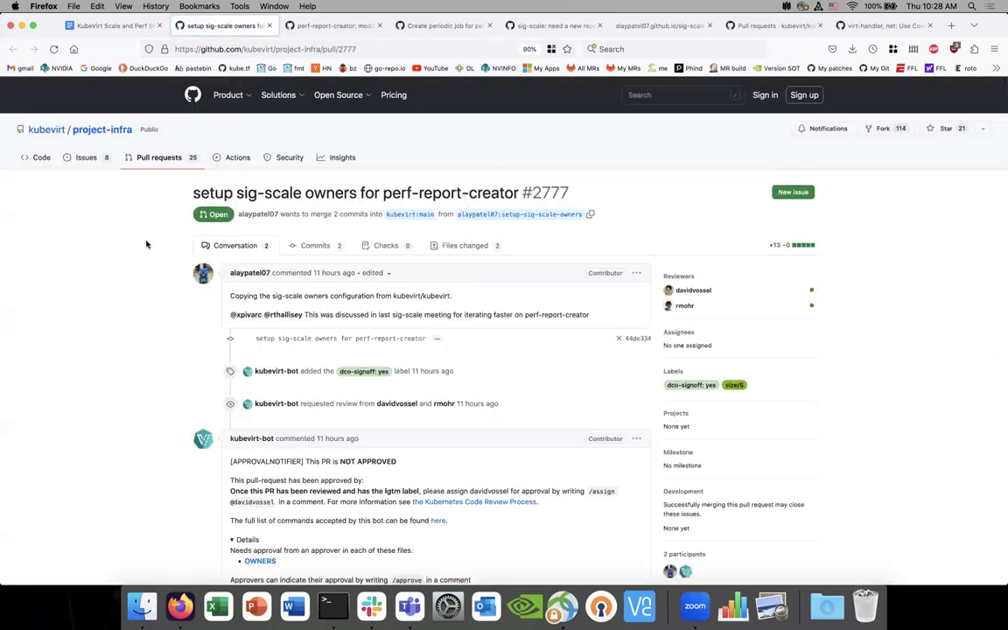
pyautogui.scroll(-10, 146, 245)
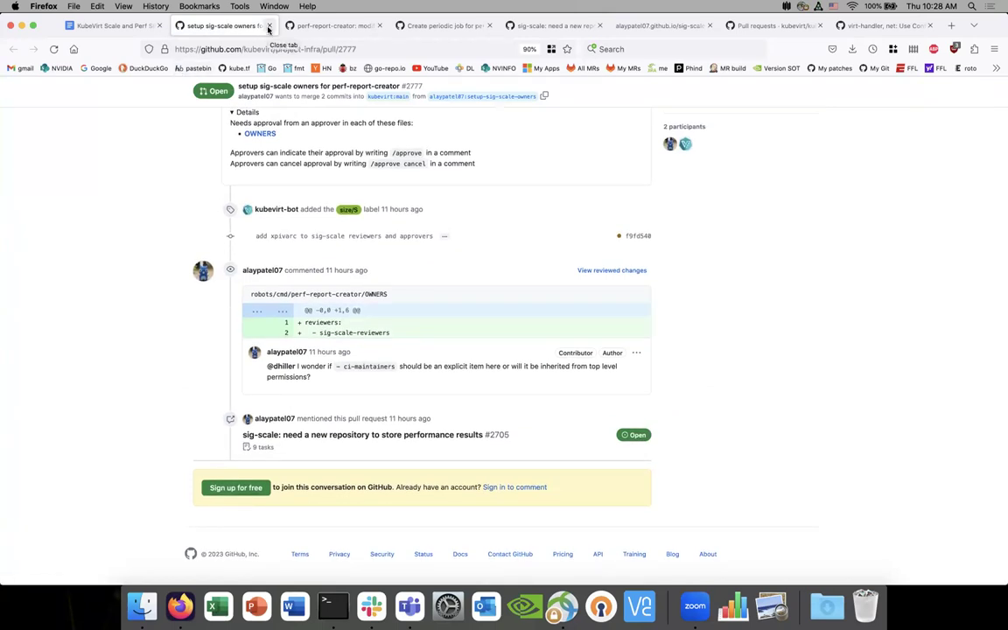
pyautogui.click(269, 26)
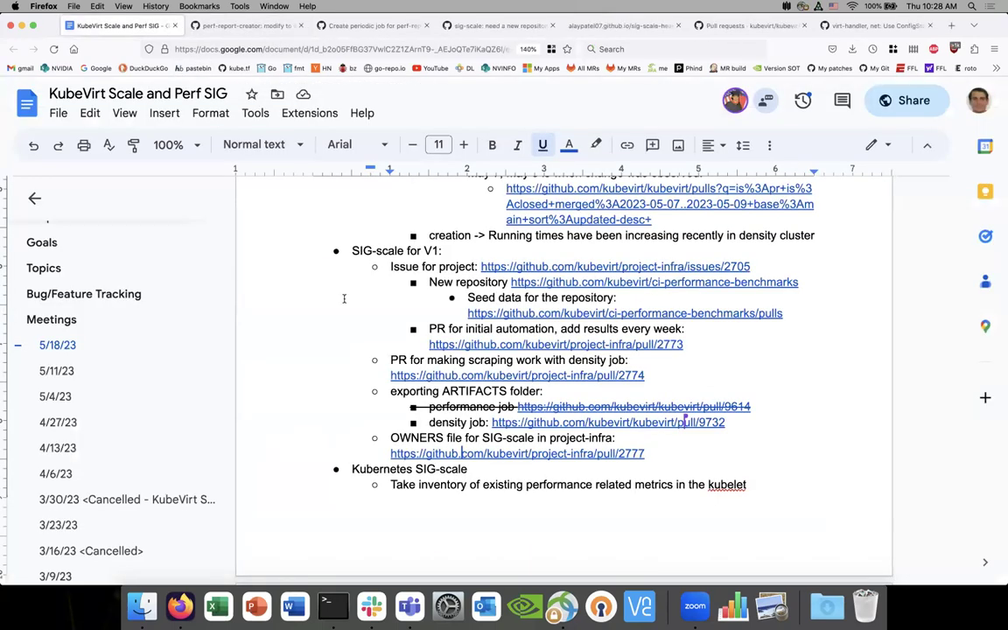
pyautogui.scroll(-2, 344, 298)
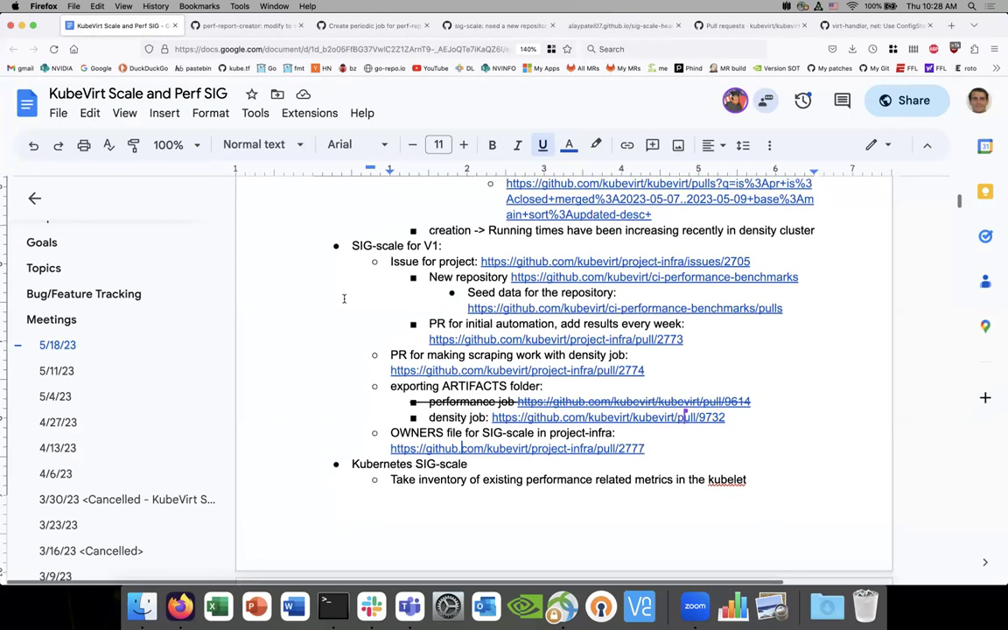
pyautogui.scroll(1, 344, 298)
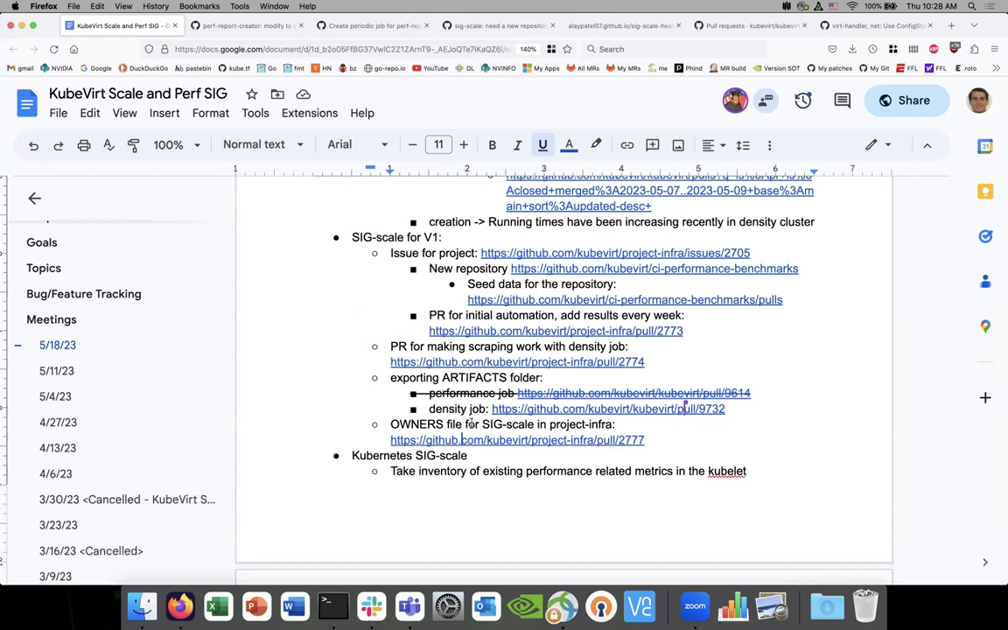
pyautogui.click(508, 347)
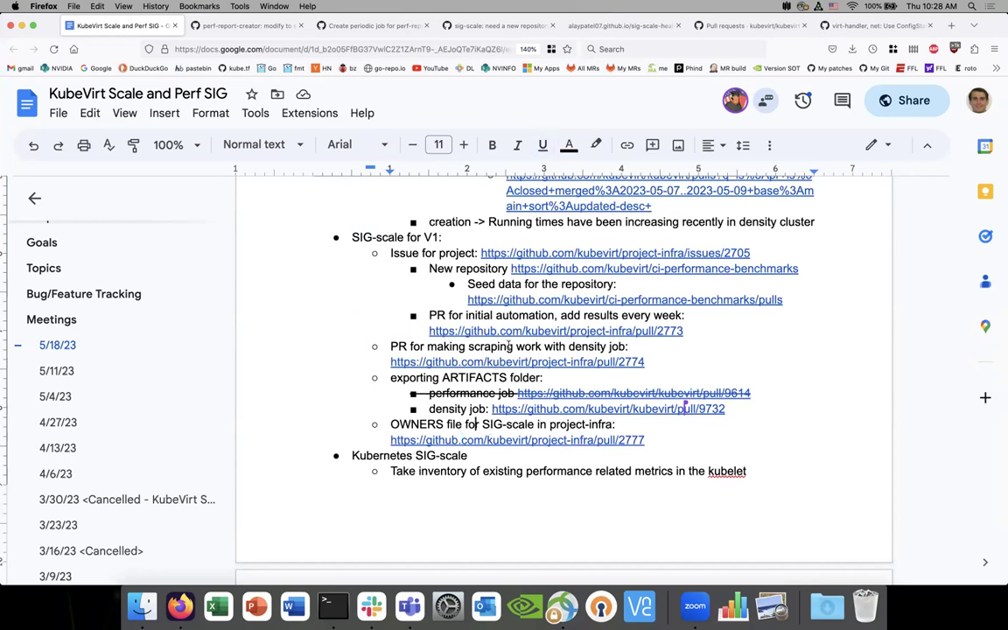
pyautogui.press('Down')
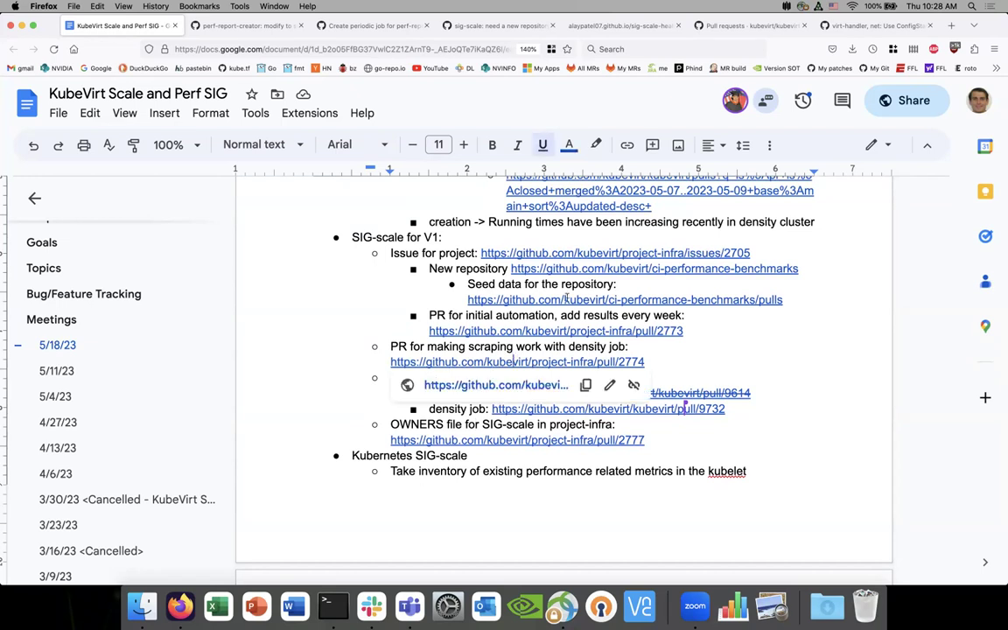
pyautogui.click(566, 299)
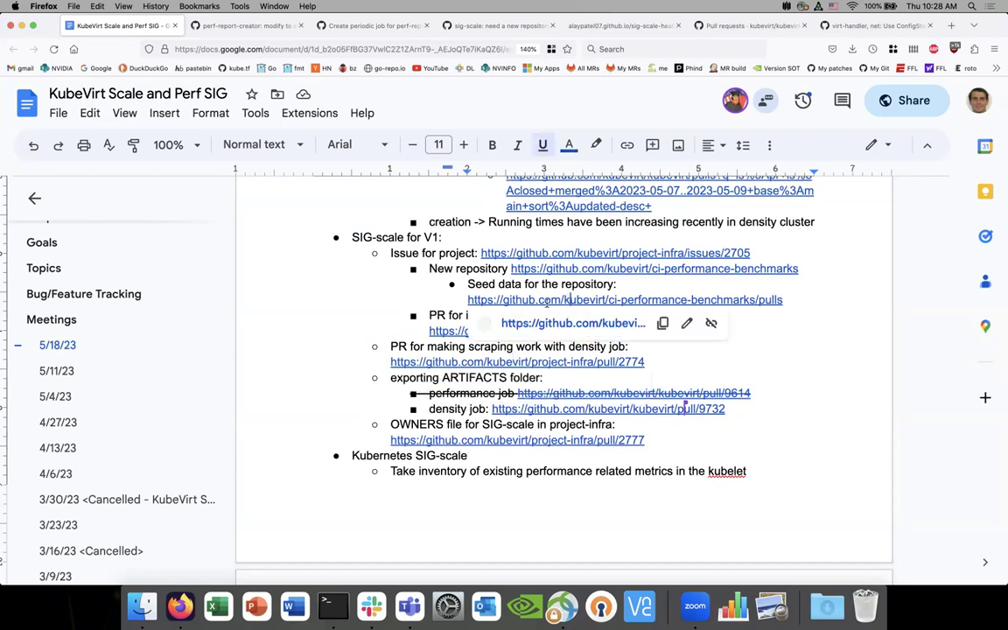
pyautogui.click(452, 347)
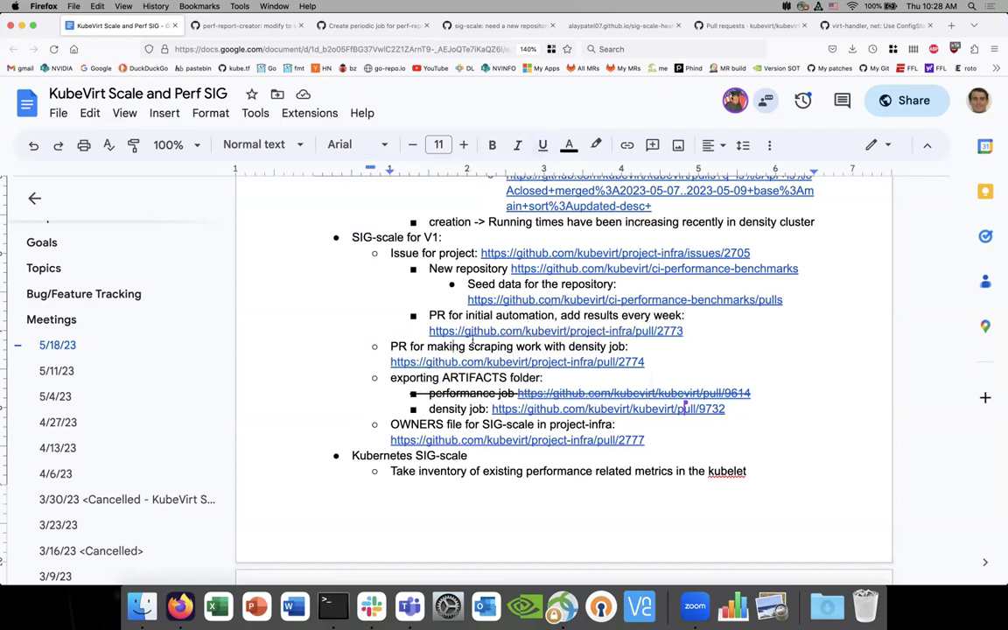
pyautogui.scroll(-2, 471, 389)
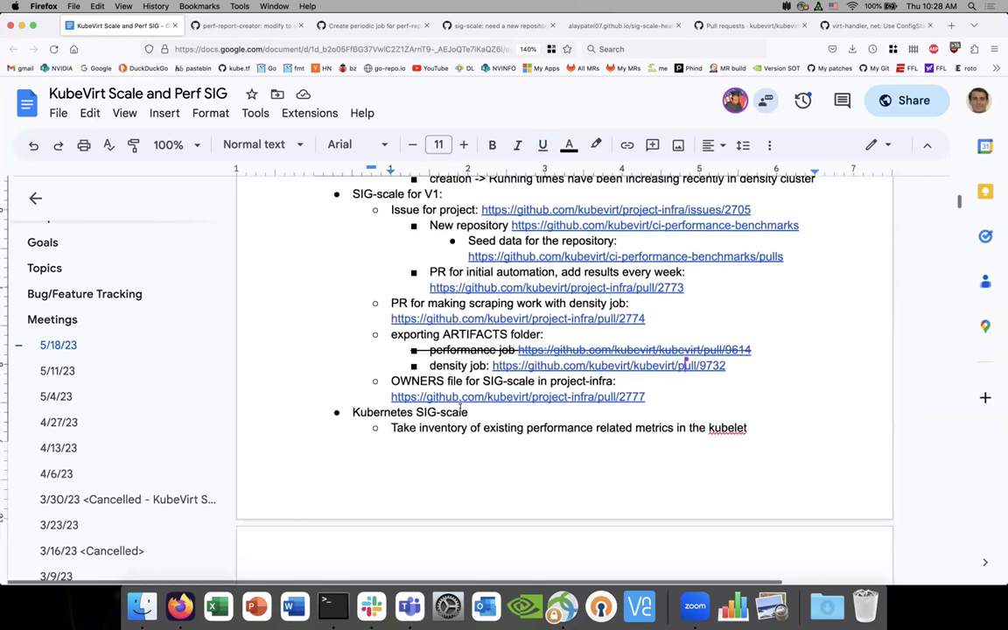
pyautogui.click(473, 412)
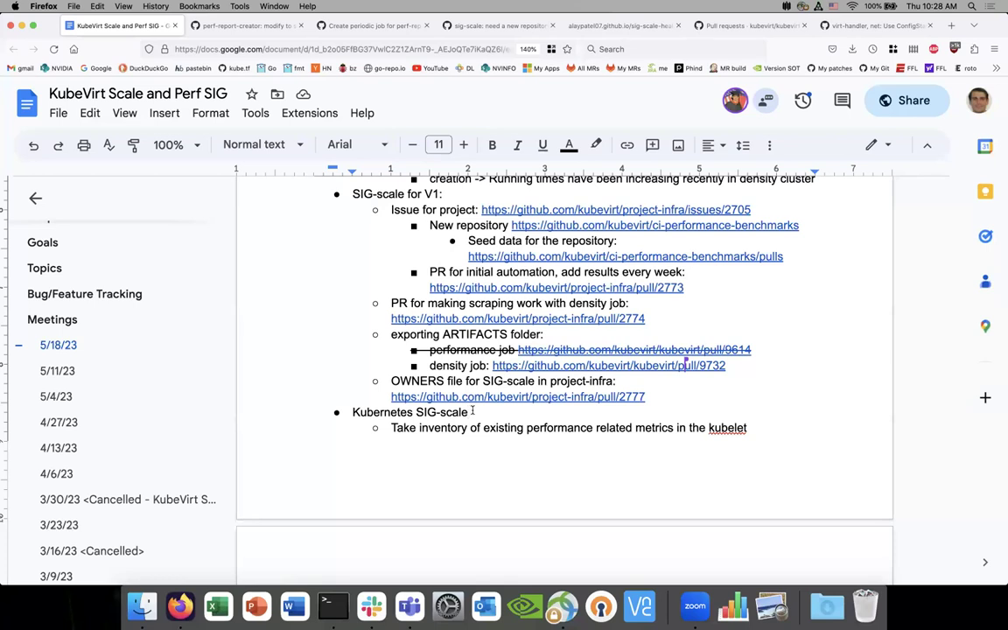
pyautogui.scroll(1, 472, 411)
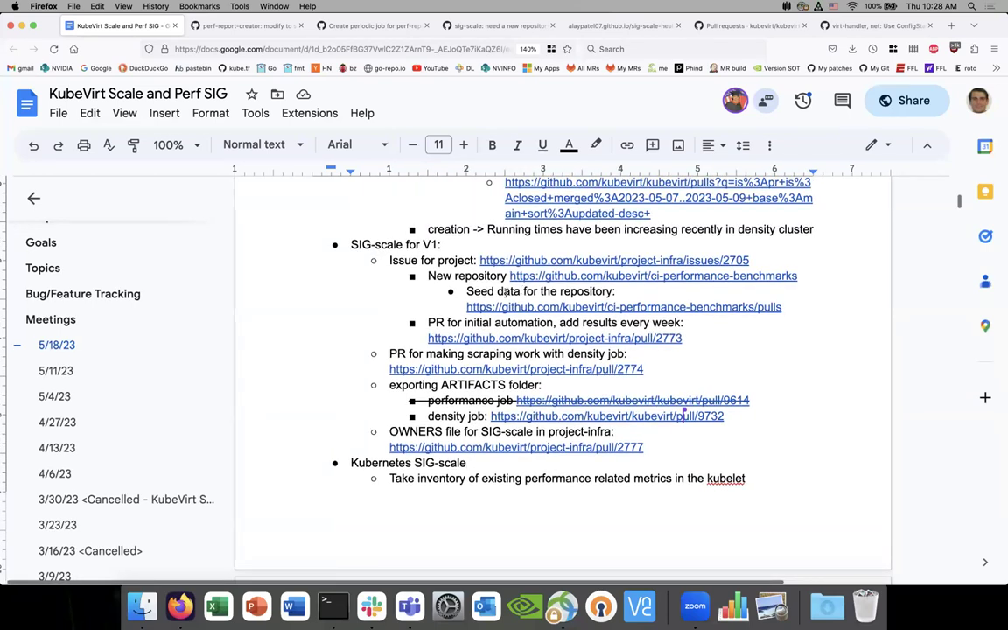
pyautogui.click(470, 430)
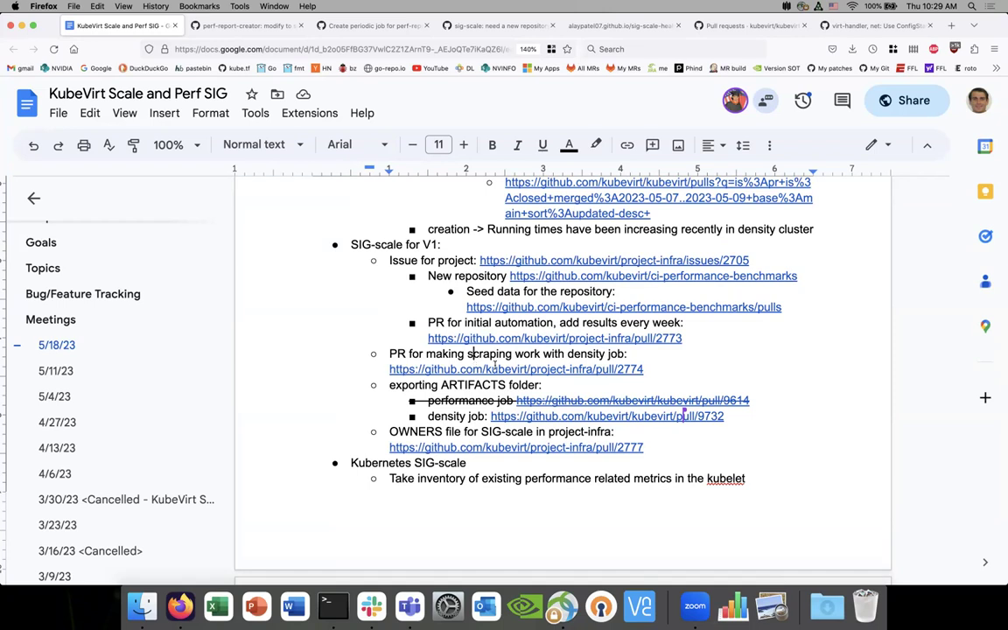
pyautogui.click(525, 260)
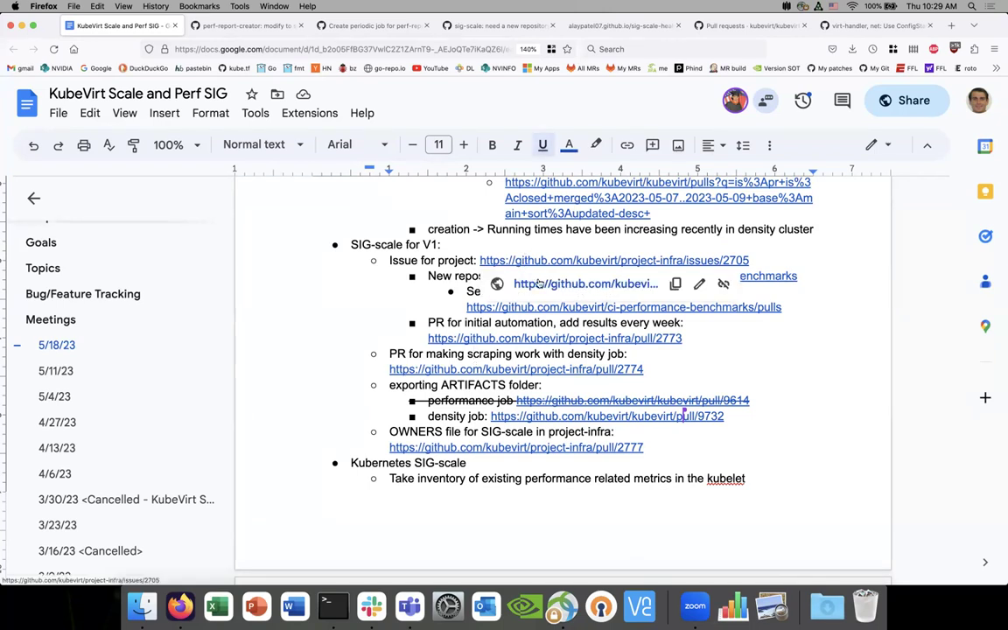
# Open GitHub issue #2705 and review its v1 task list, highlighting the aggregate and plot-graphs tasks.
pyautogui.click(526, 285)
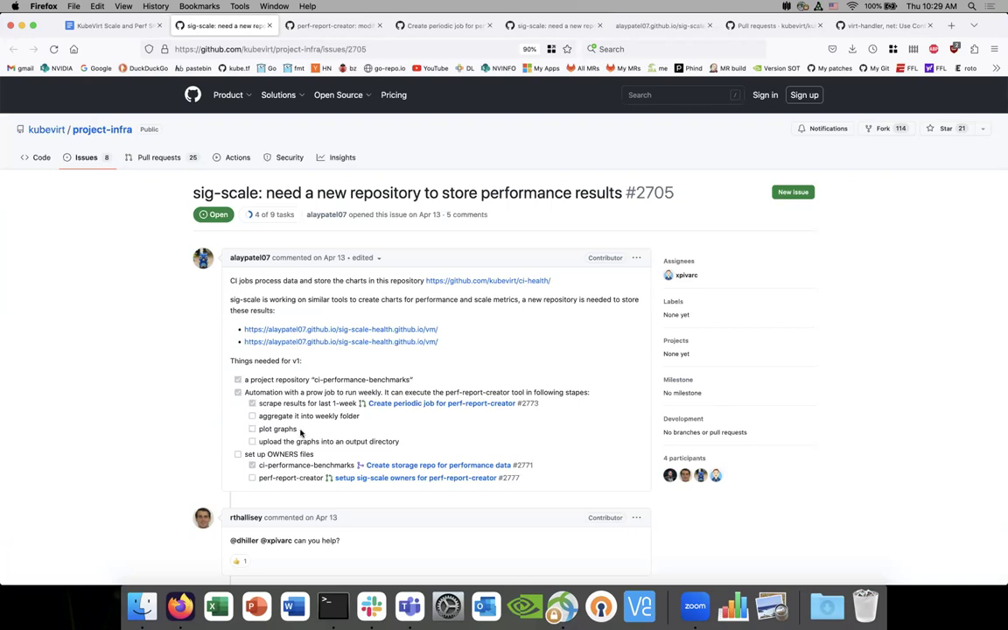
pyautogui.scroll(-1, 302, 429)
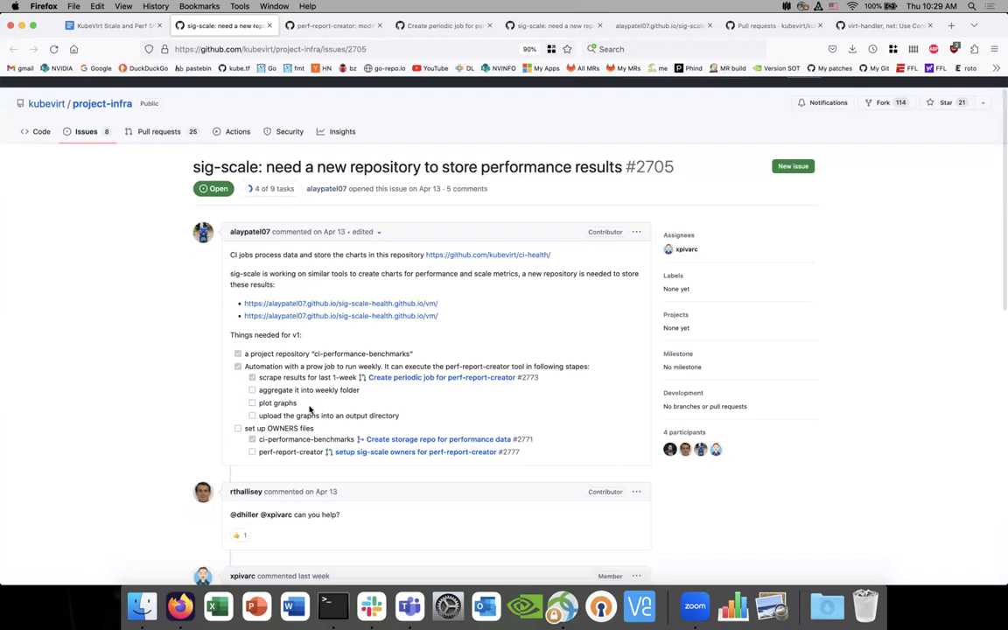
pyautogui.moveTo(307, 408); pyautogui.dragTo(259, 389)
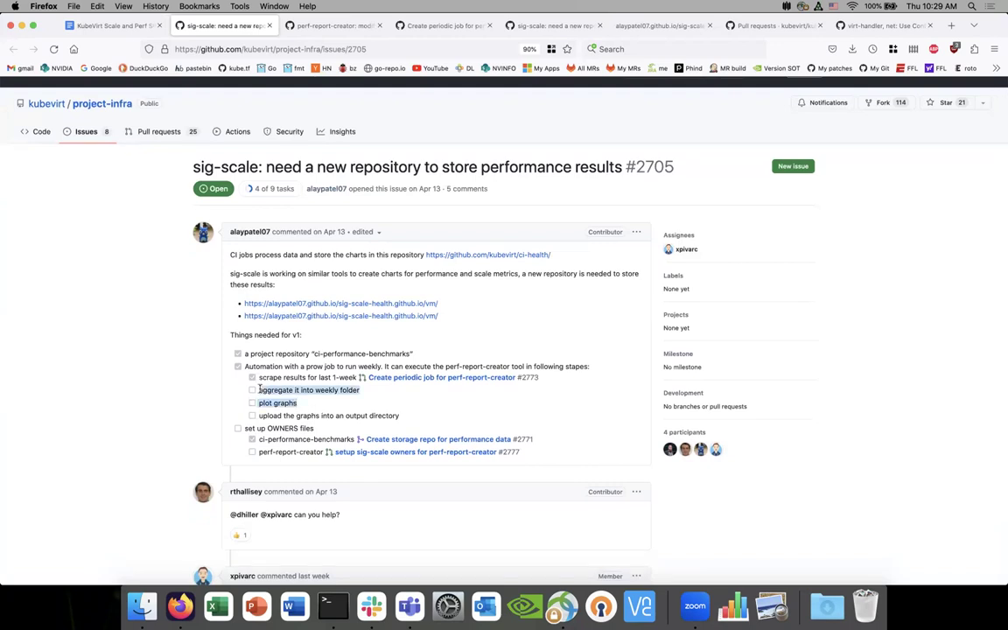
pyautogui.scroll(-3, 259, 389)
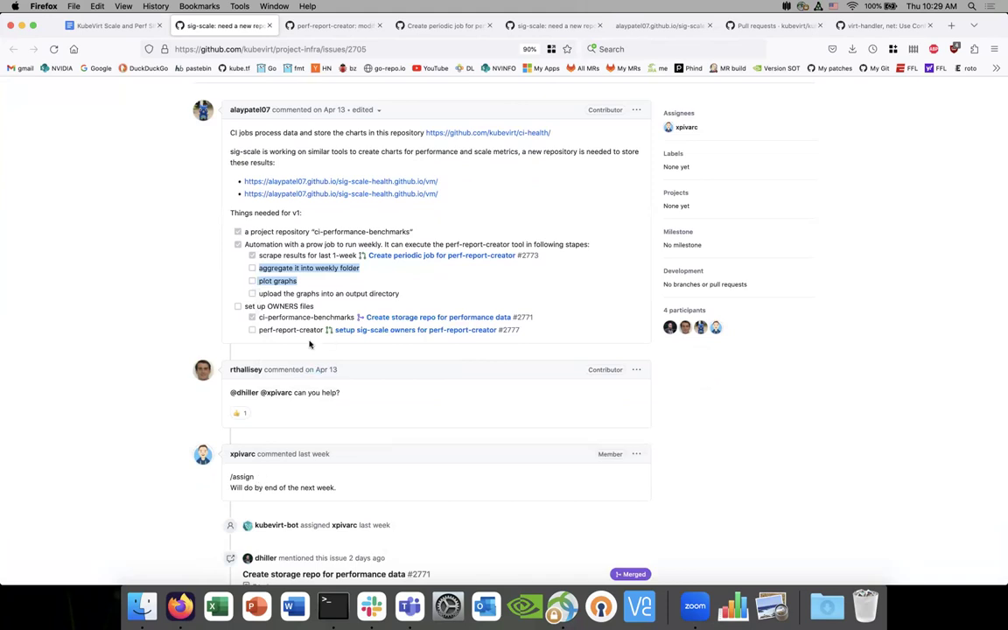
pyautogui.scroll(1, 306, 341)
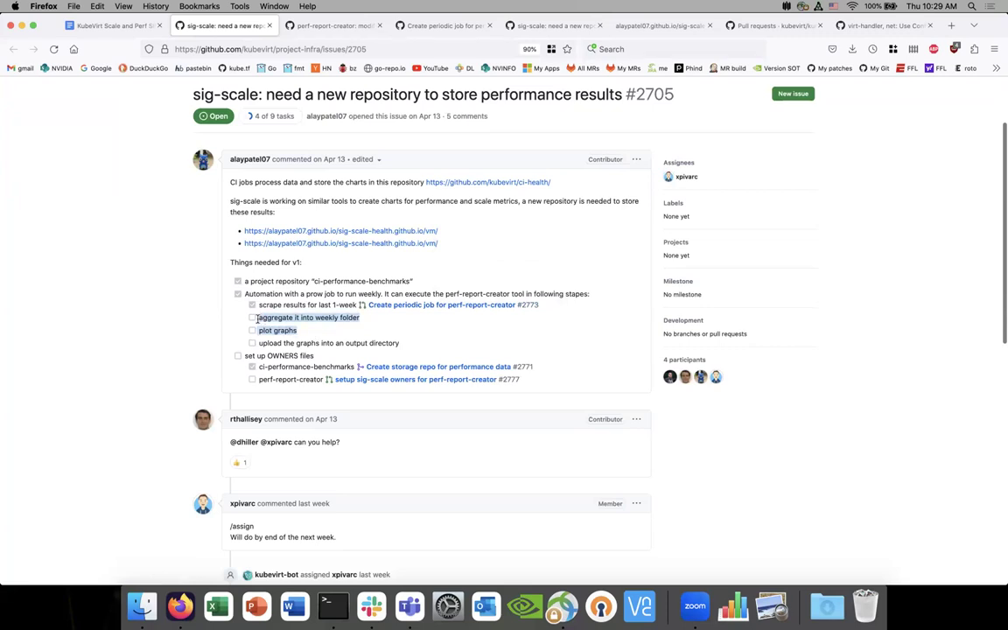
pyautogui.scroll(-10, 257, 320)
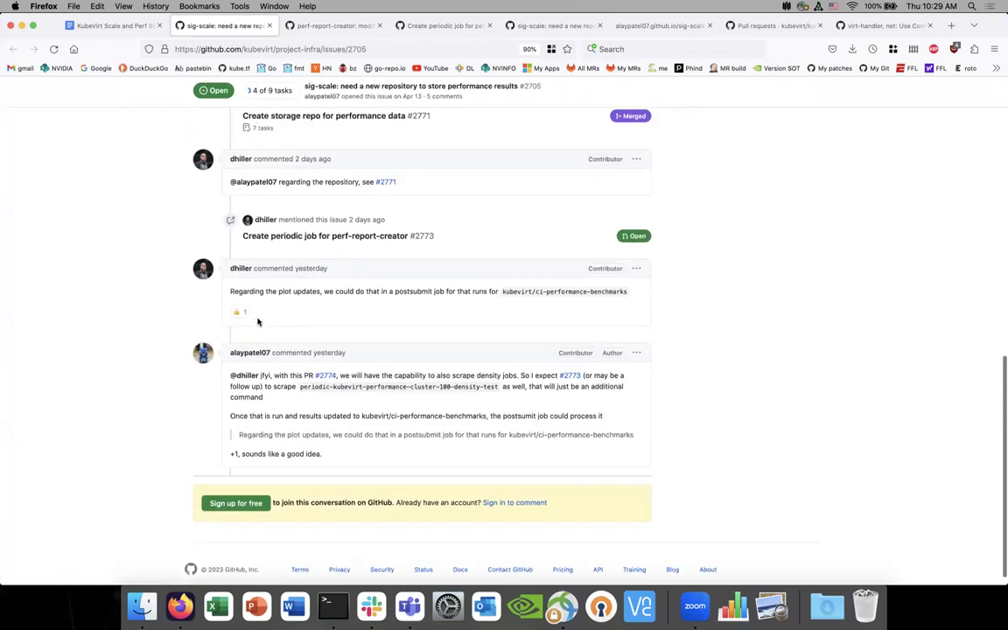
pyautogui.scroll(2, 258, 322)
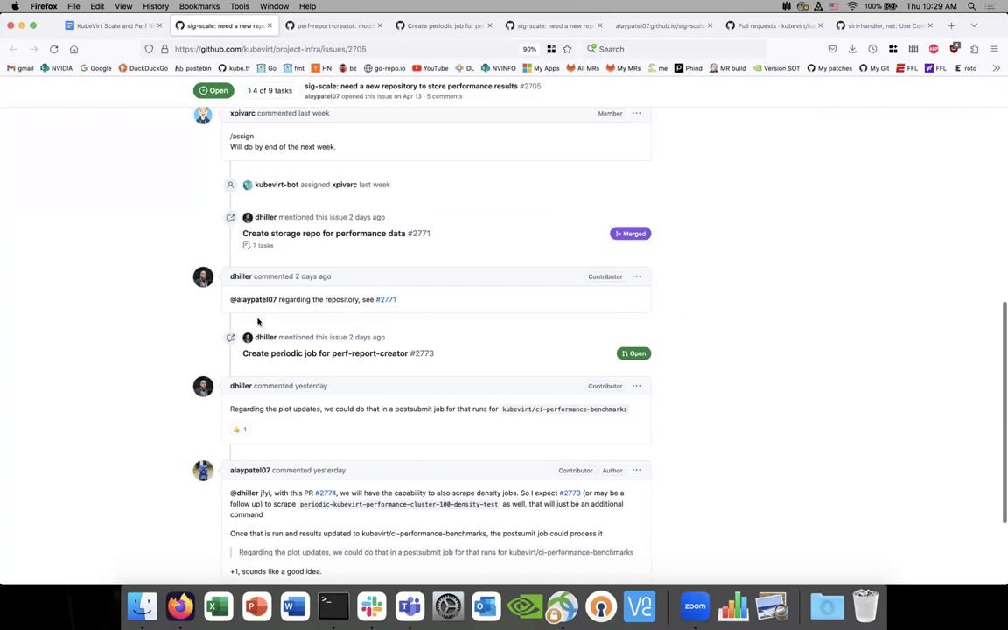
pyautogui.scroll(5, 257, 322)
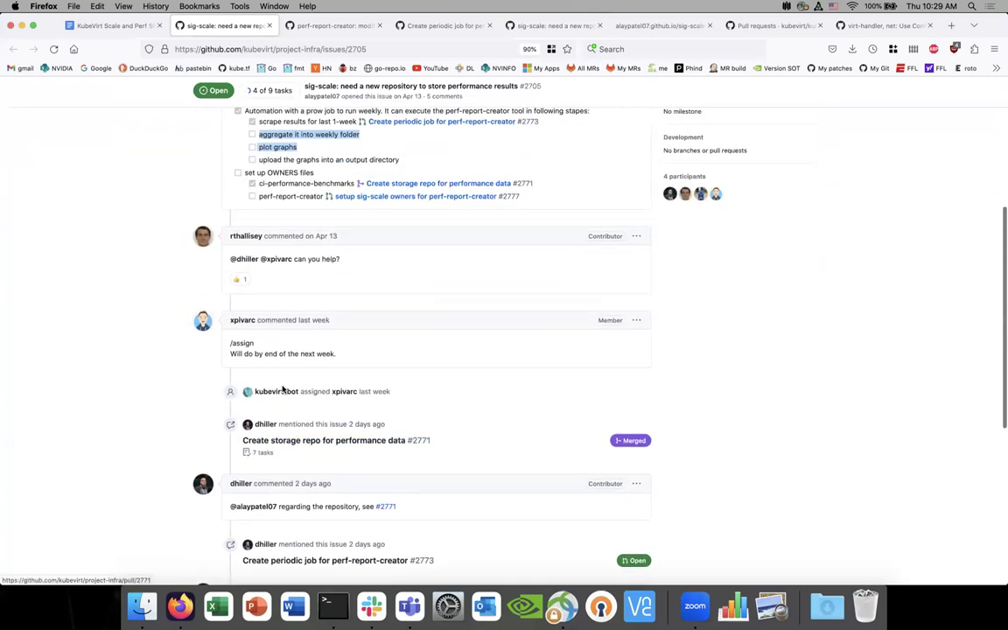
pyautogui.scroll(-4, 283, 402)
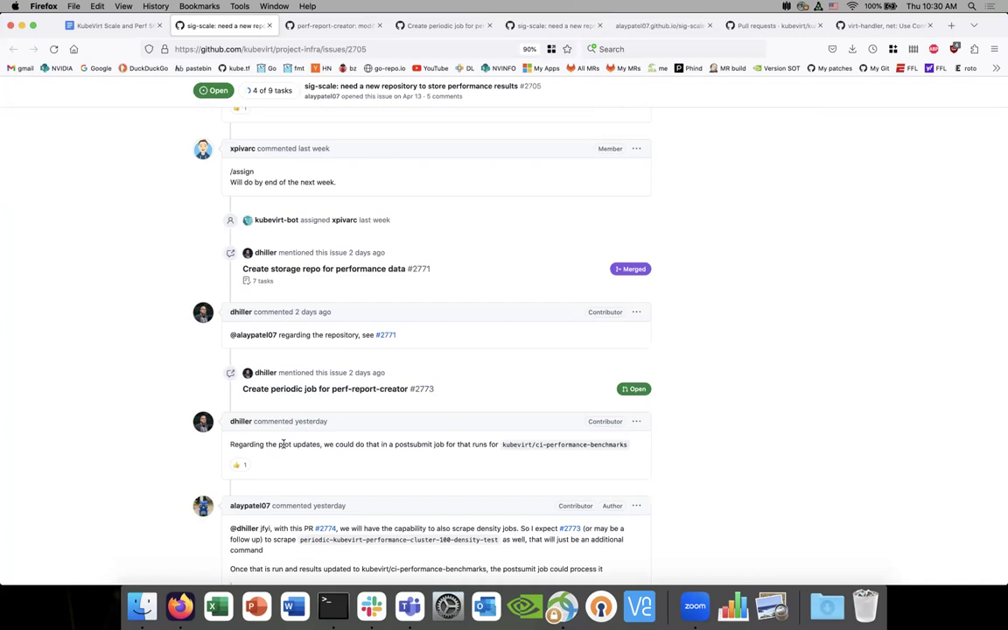
pyautogui.scroll(10, 283, 444)
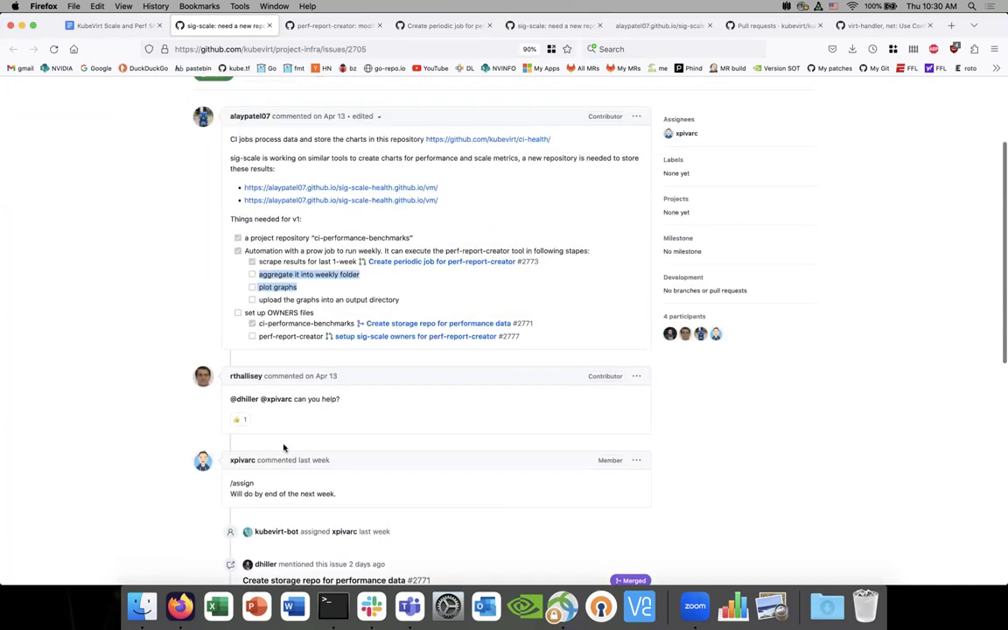
pyautogui.scroll(-5, 283, 448)
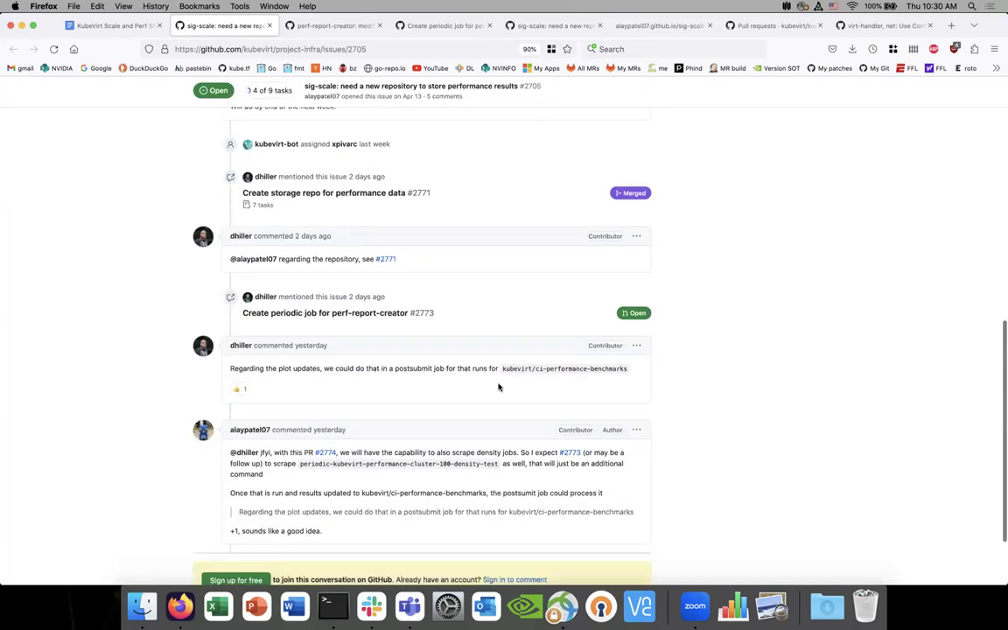
# Read the follow-up comments, highlighting 'postsubmit job', then return to the SIG meeting notes.
pyautogui.doubleClick(424, 368)
pyautogui.tripleClick(423, 369)
pyautogui.moveTo(446, 369); pyautogui.dragTo(393, 368)
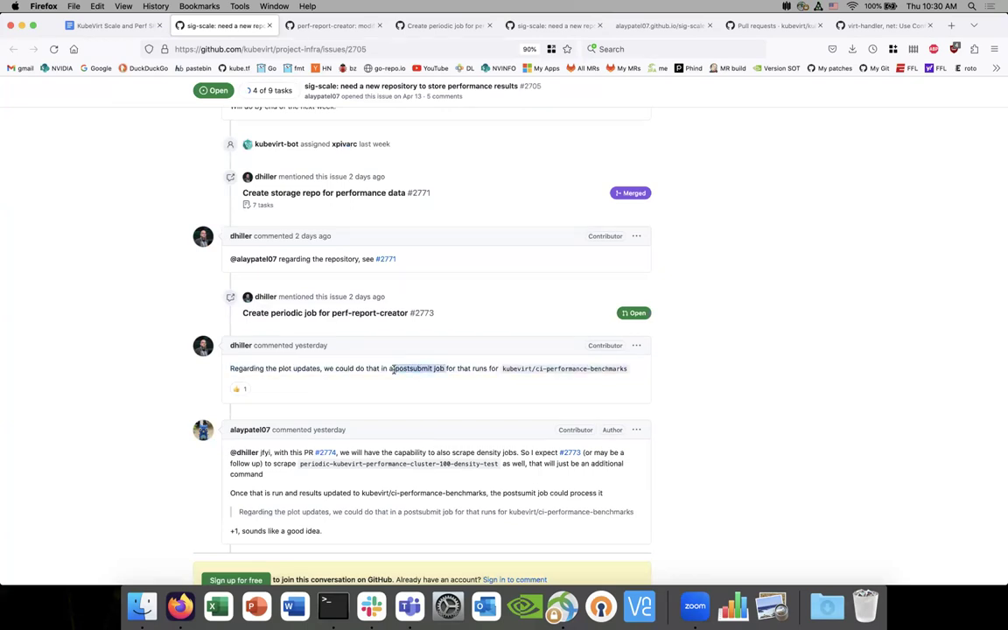
pyautogui.scroll(3, 393, 372)
pyautogui.click(394, 376)
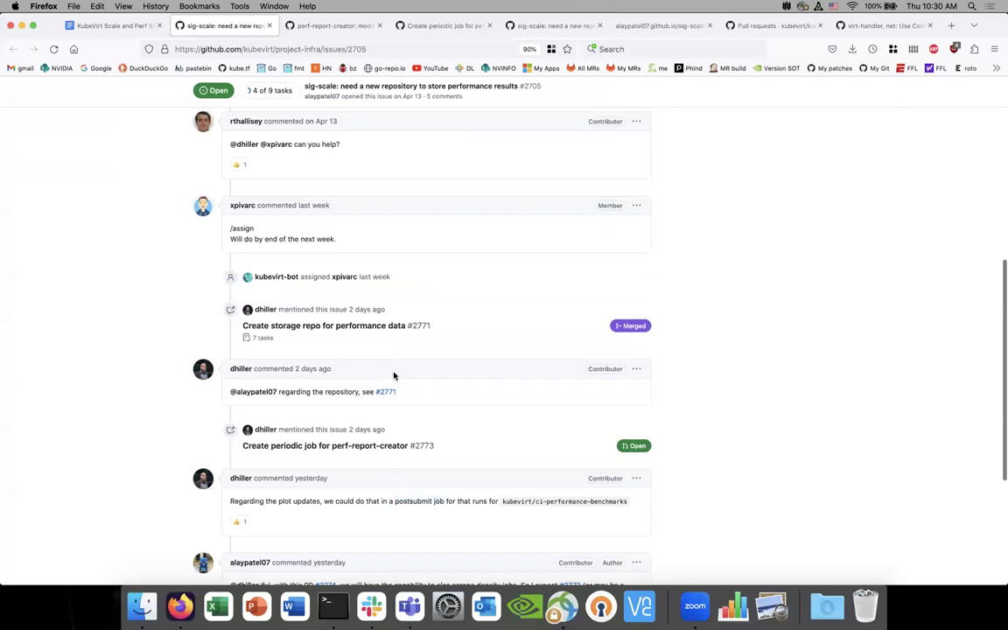
pyautogui.scroll(-5, 394, 378)
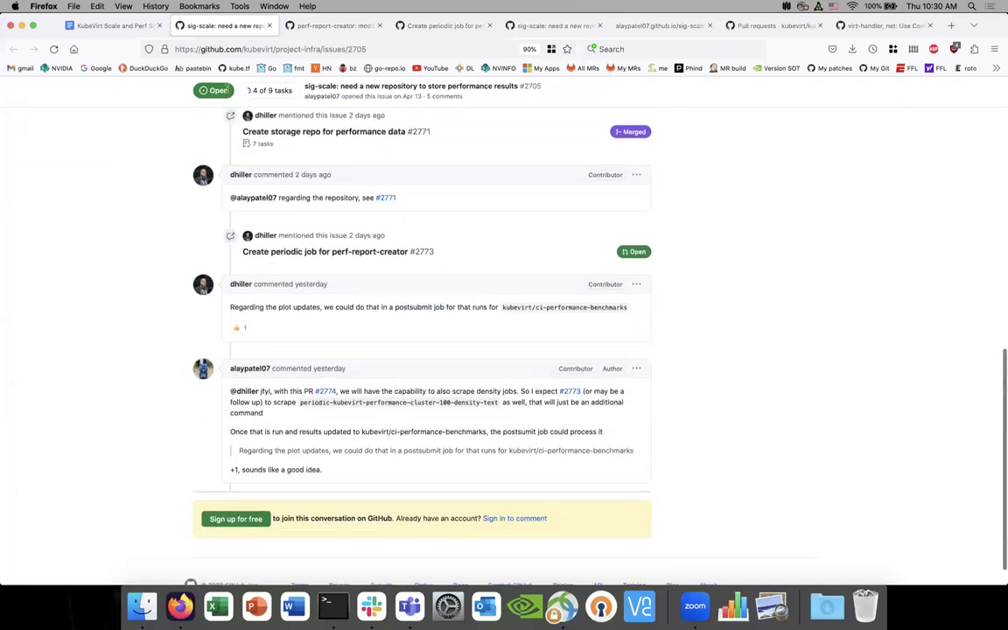
pyautogui.click(128, 35)
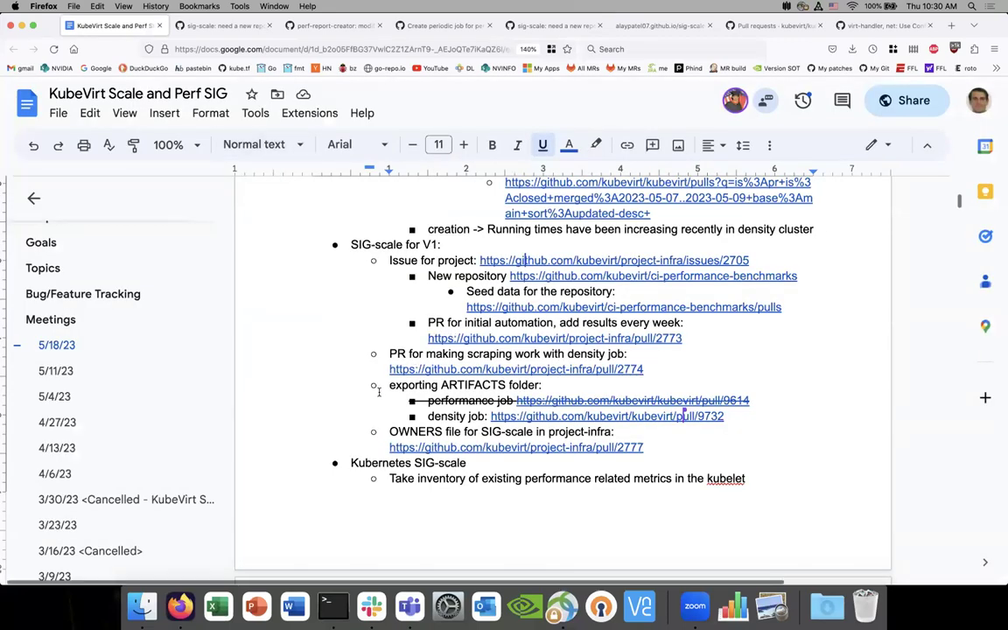
# Move from the exporting ARTIFACTS folder line up to the Kubernetes SIG-scale bullet.
pyautogui.click(379, 392)
pyautogui.scroll(5, 379, 393)
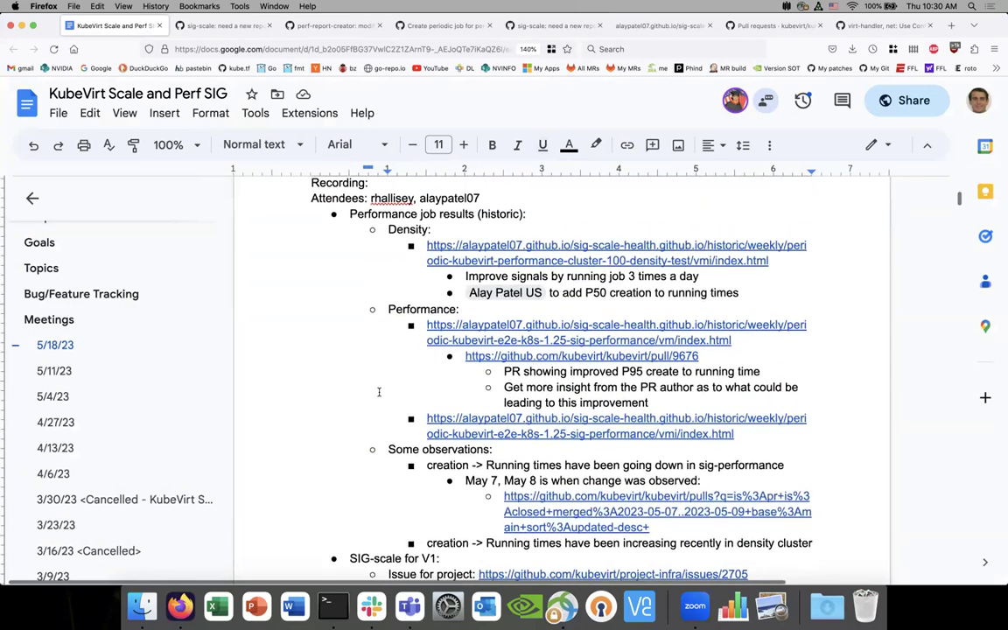
pyautogui.scroll(-10, 379, 392)
pyautogui.scroll(3, 432, 360)
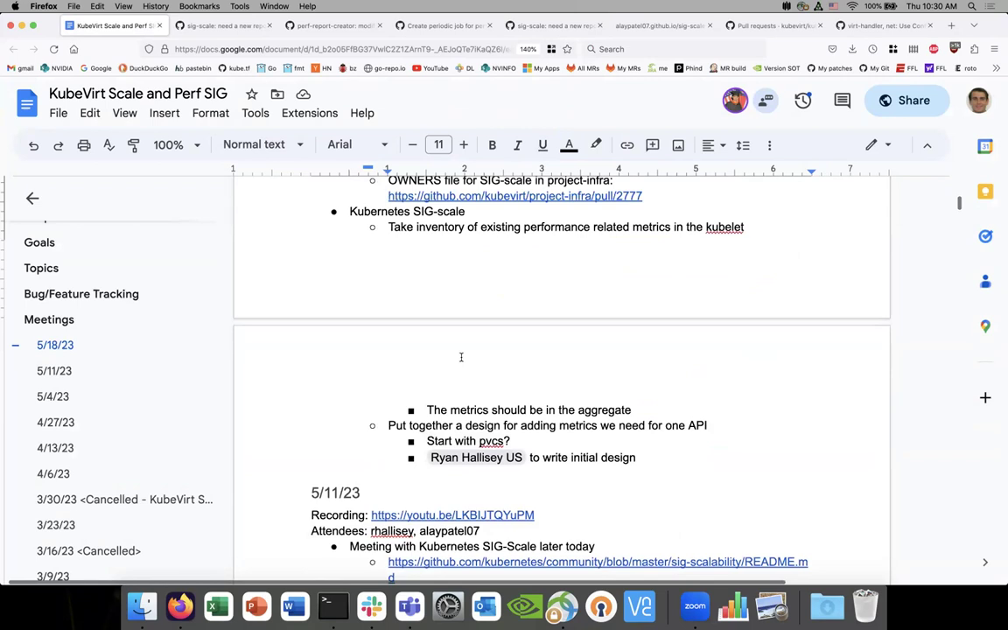
pyautogui.click(352, 254)
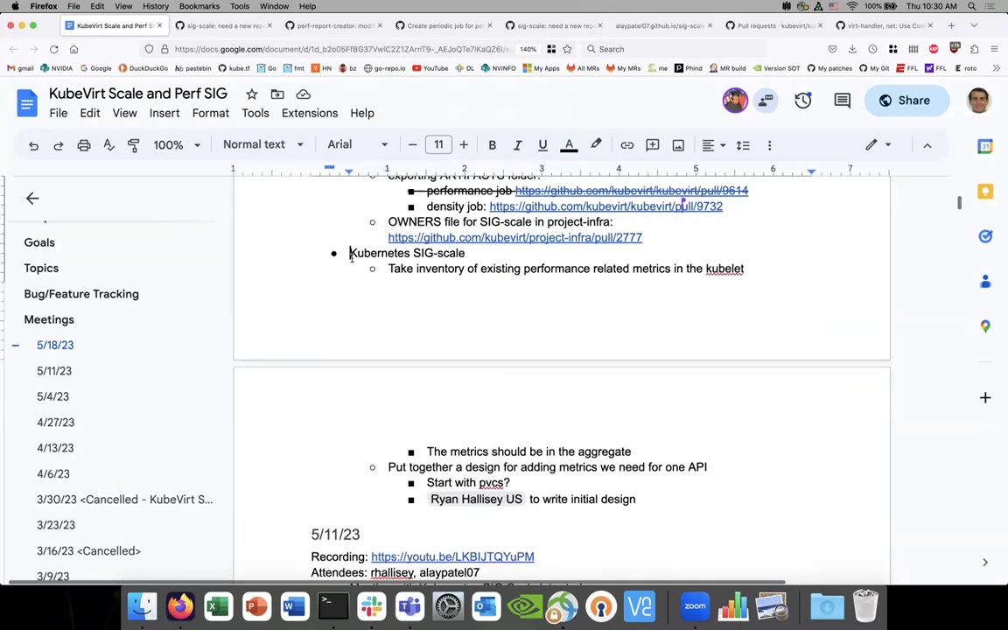
pyautogui.click(485, 267)
pyautogui.click(473, 253)
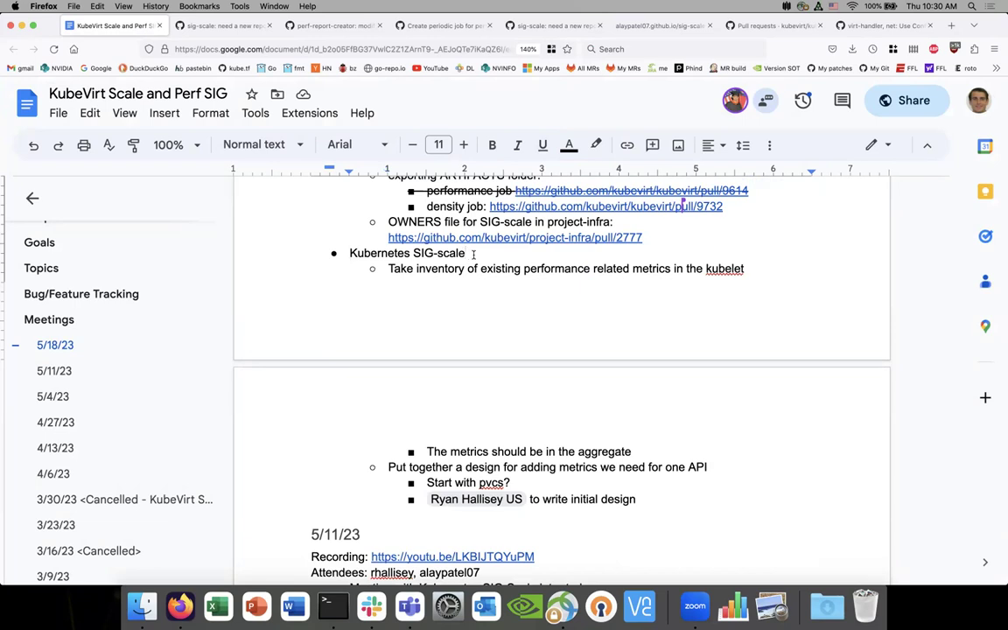
# Read the sub-bullet about taking inventory of performance metrics in the kubelet.
pyautogui.scroll(-1, 537, 274)
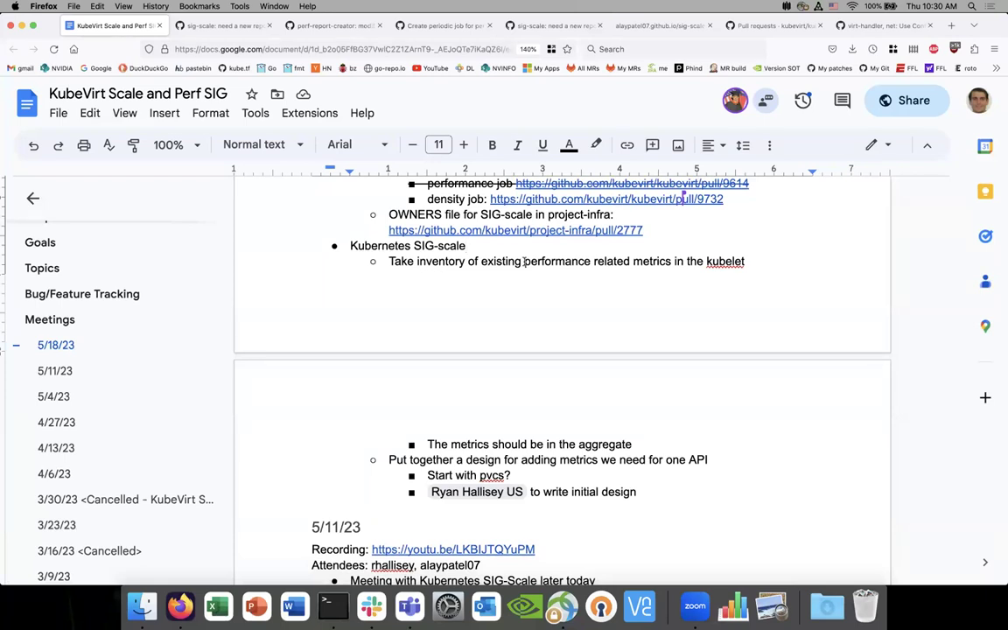
pyautogui.click(524, 261)
pyautogui.hotkey('alt', 'Left')
pyautogui.click(676, 261)
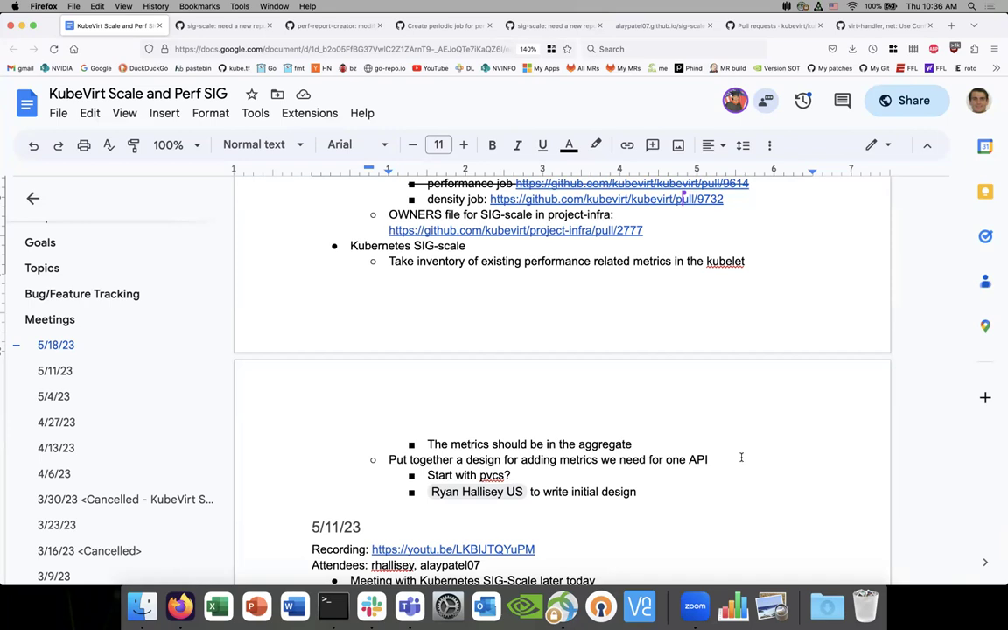
# Add a 'Cluster loader metrics' bullet below the 'to write initial design' item.
pyautogui.scroll(-3, 740, 457)
pyautogui.scroll(1, 692, 418)
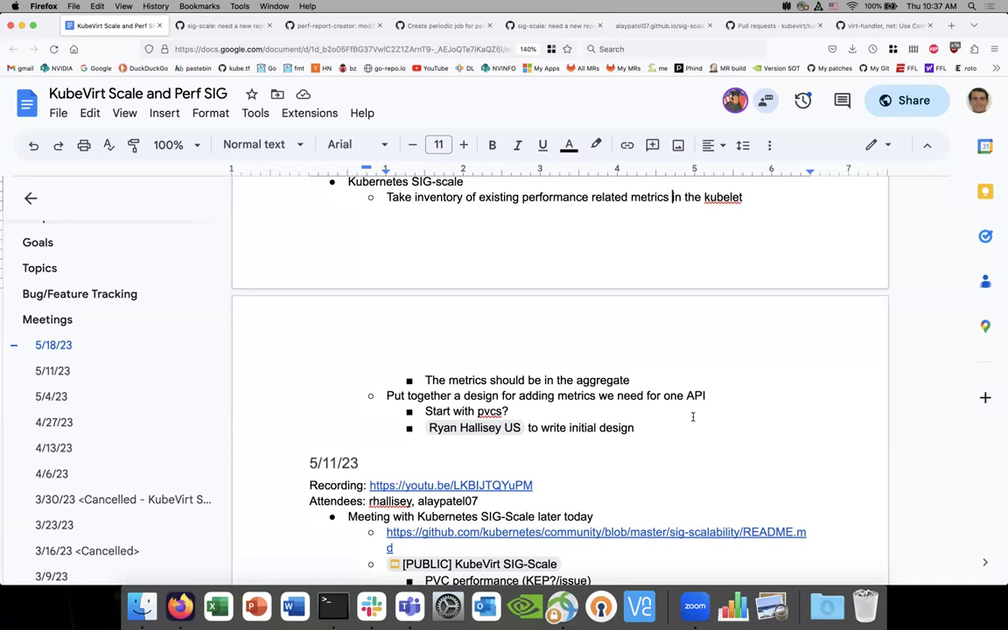
pyautogui.click(541, 409)
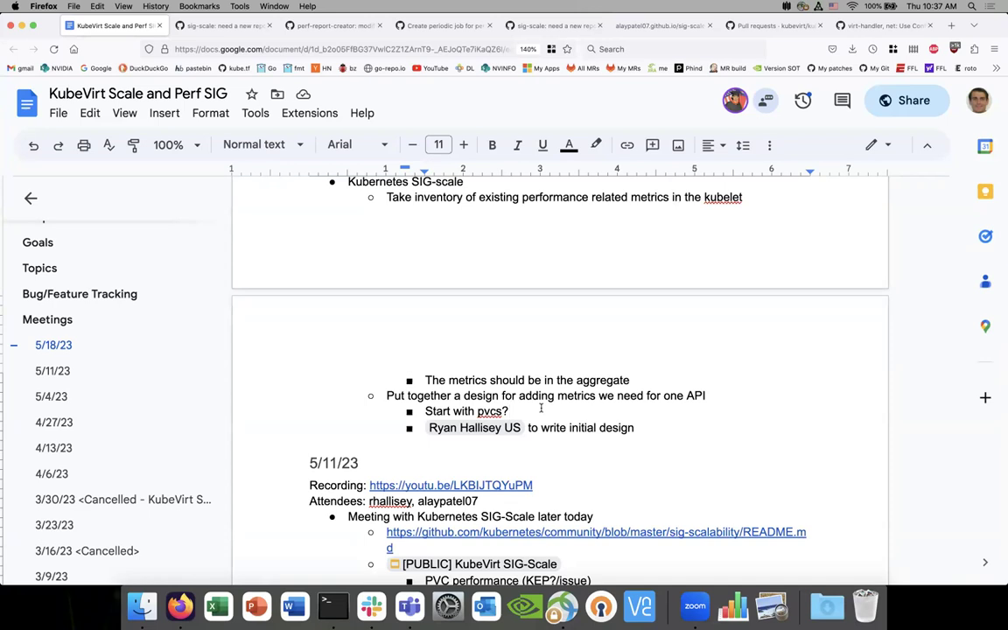
pyautogui.click(636, 428)
pyautogui.press('Return')
pyautogui.write('Clust')
pyautogui.press('BackSpace')
pyautogui.press('BackSpace')
pyautogui.press('BackSpace')
pyautogui.write('uster')
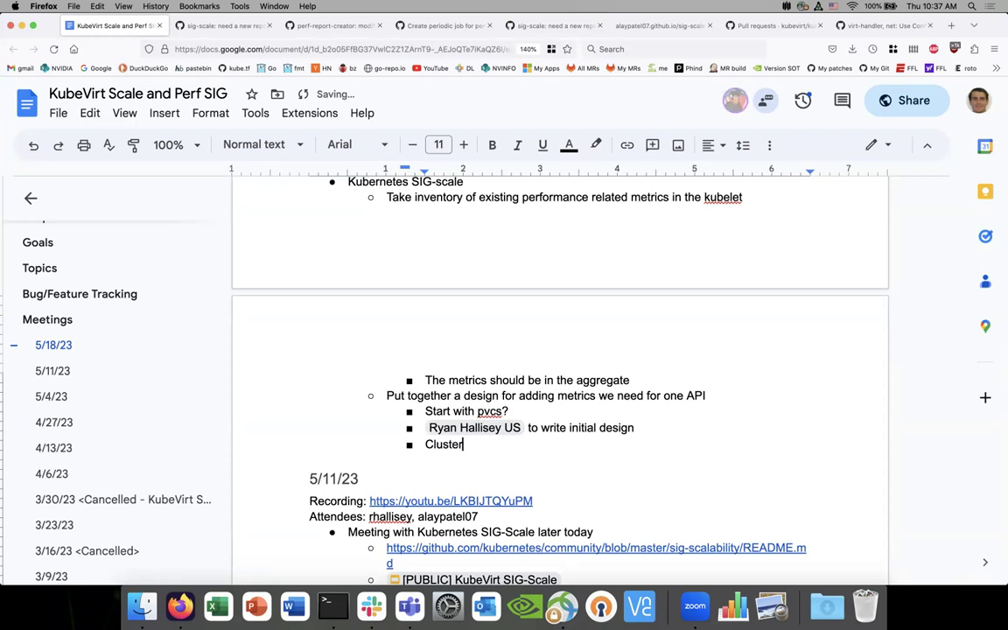
pyautogui.write(' loader metrics')
# Add the indented sub-point 'Look into how sig-scale is gathering and using metrics'.
pyautogui.press('Return')
pyautogui.press('Tab')
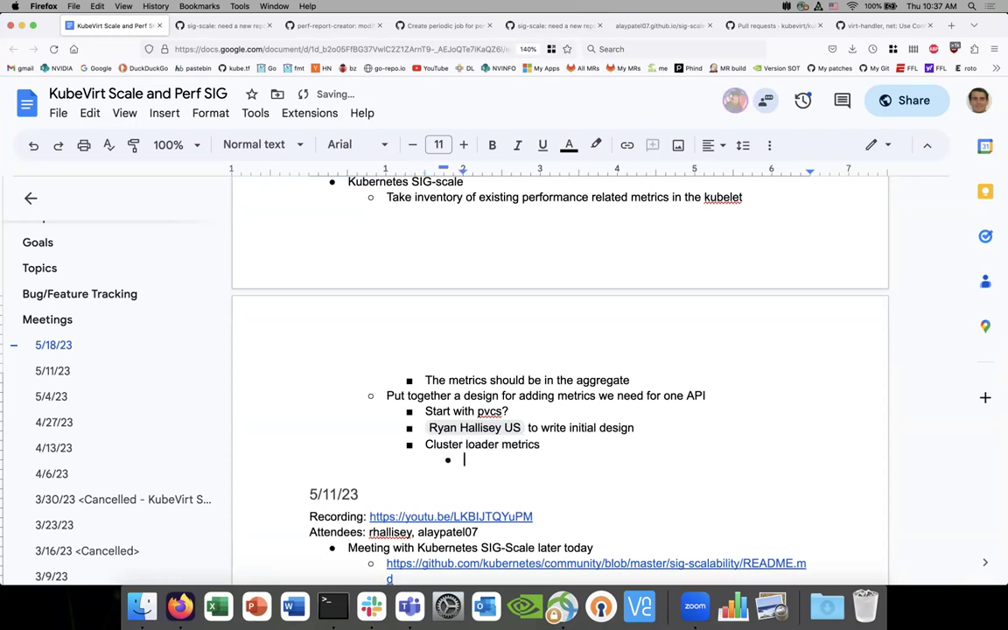
pyautogui.write('Look into how the')
pyautogui.press('BackSpace')
pyautogui.press('BackSpace')
pyautogui.press('BackSpace')
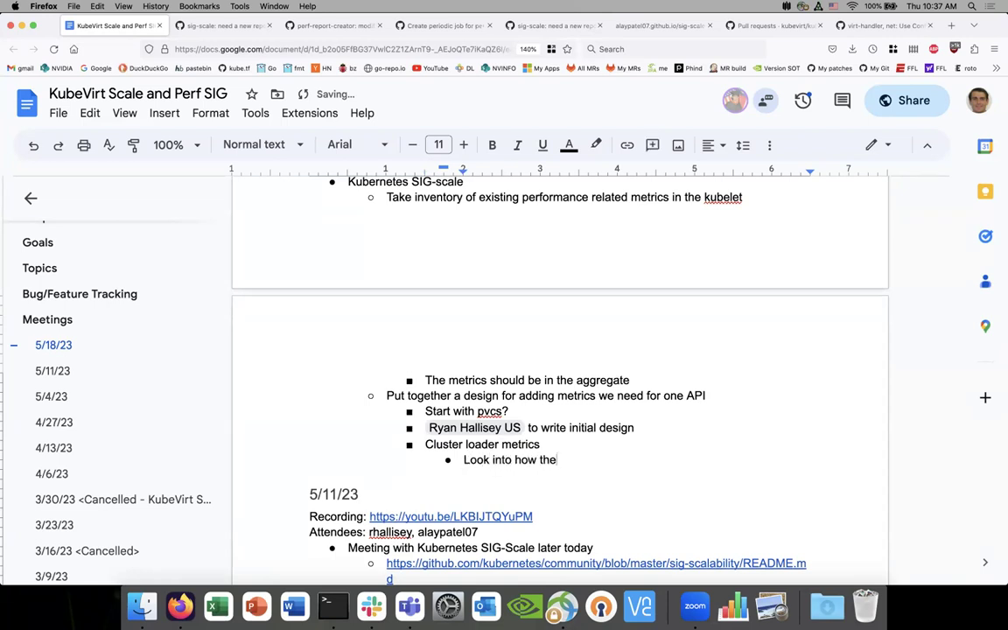
pyautogui.write('sig-scale')
pyautogui.write(' is ')
pyautogui.write('gathering')
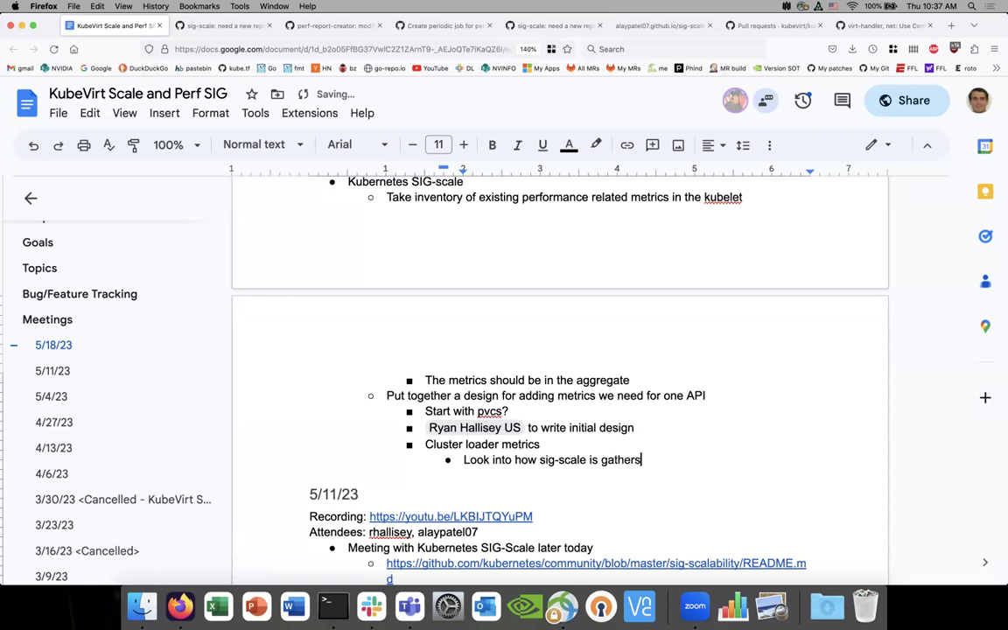
pyautogui.write(' and using metrics')
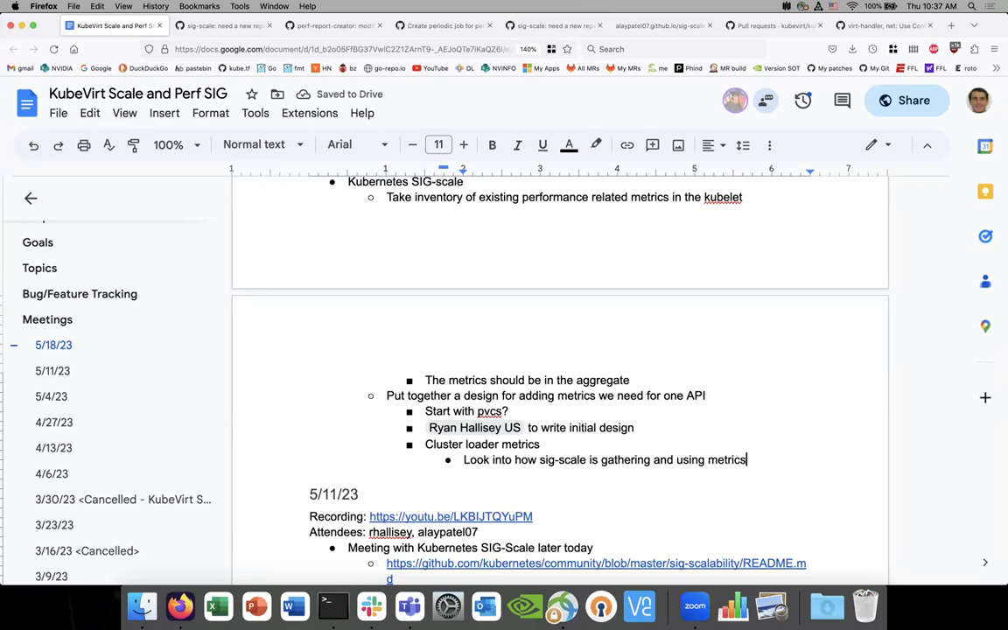
pyautogui.scroll(1, 560, 376)
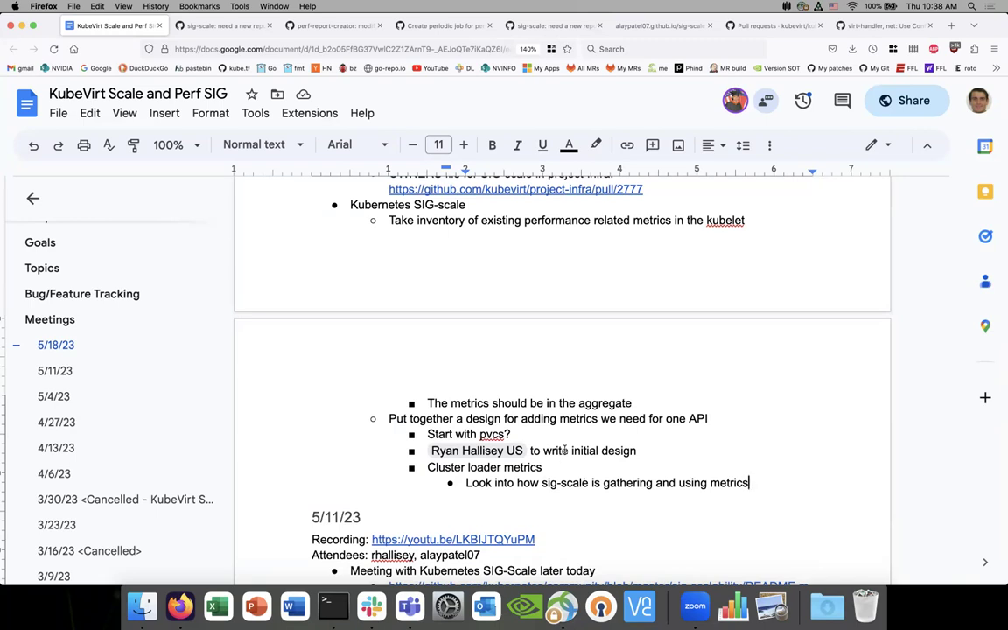
# Select the SIG-scale for V1 items from 'Issue for project' to the OWNERS link, then view issue #2705.
pyautogui.scroll(1, 565, 450)
pyautogui.scroll(10, 564, 450)
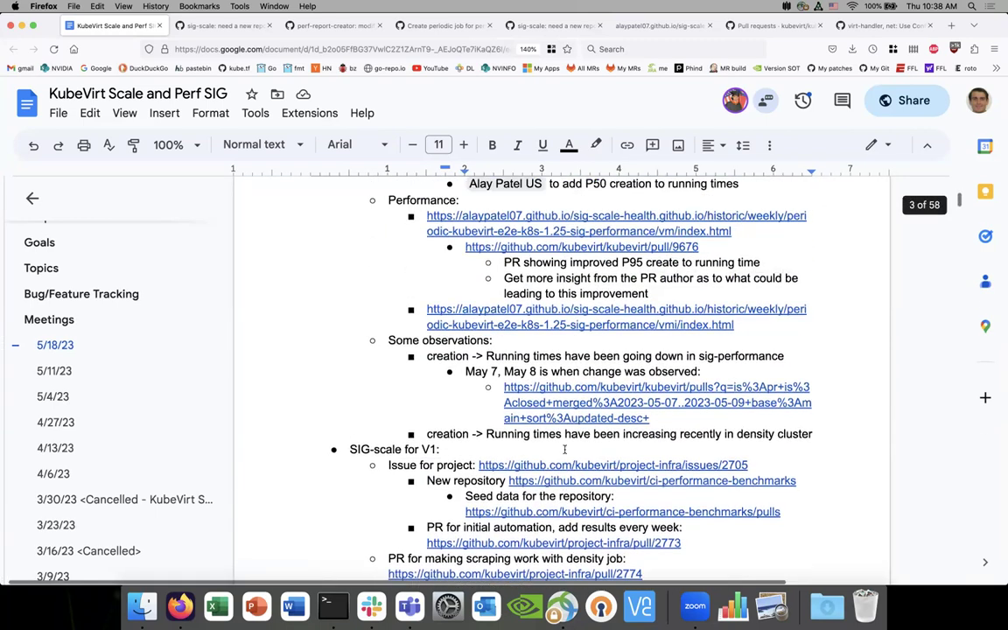
pyautogui.scroll(3, 564, 448)
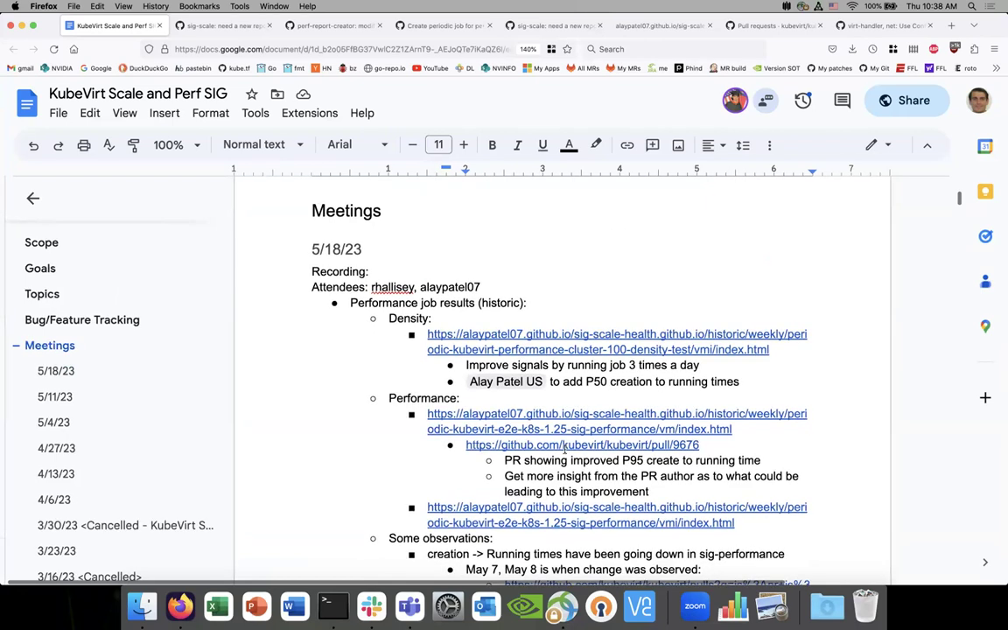
pyautogui.scroll(-1, 564, 450)
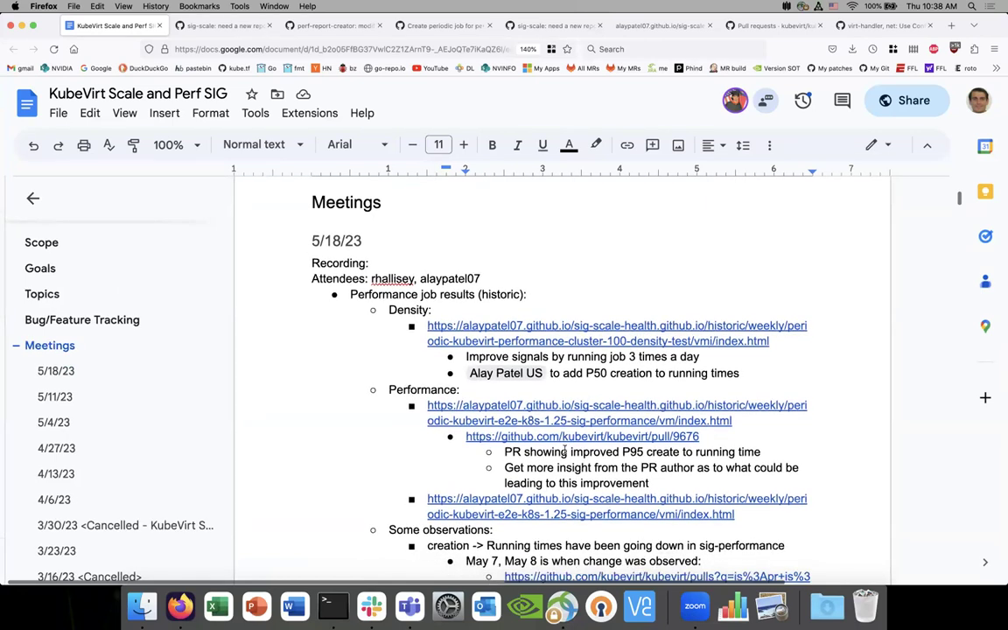
pyautogui.scroll(-1, 565, 450)
pyautogui.scroll(-10, 561, 453)
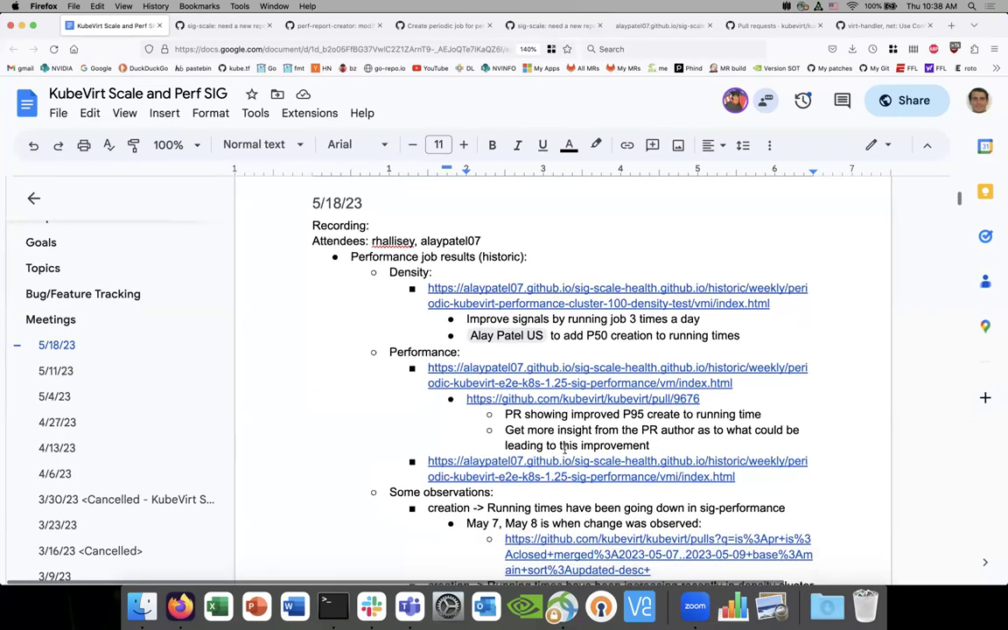
pyautogui.scroll(-2, 480, 253)
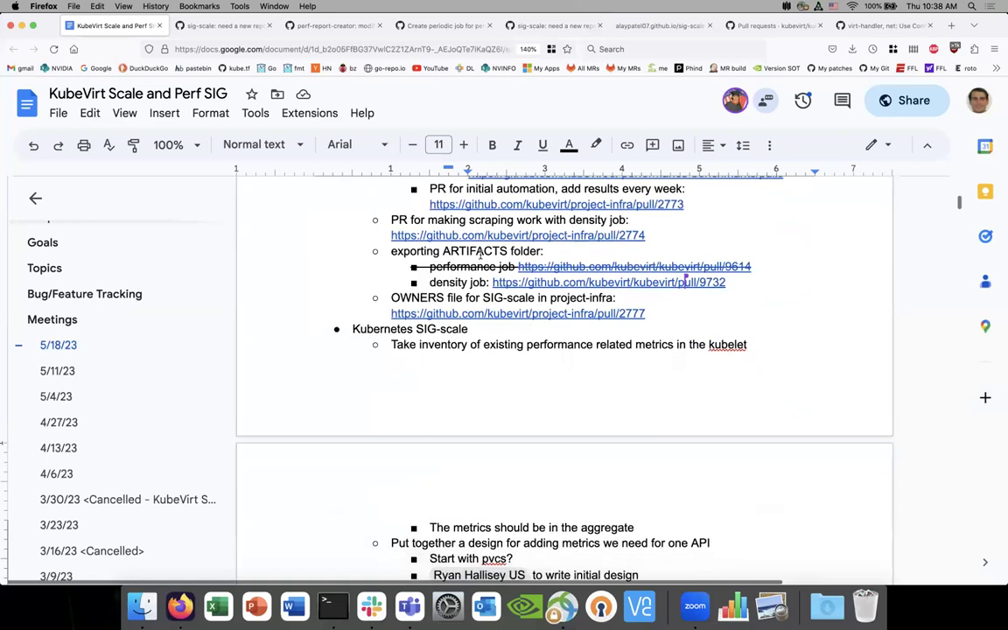
pyautogui.scroll(5, 480, 253)
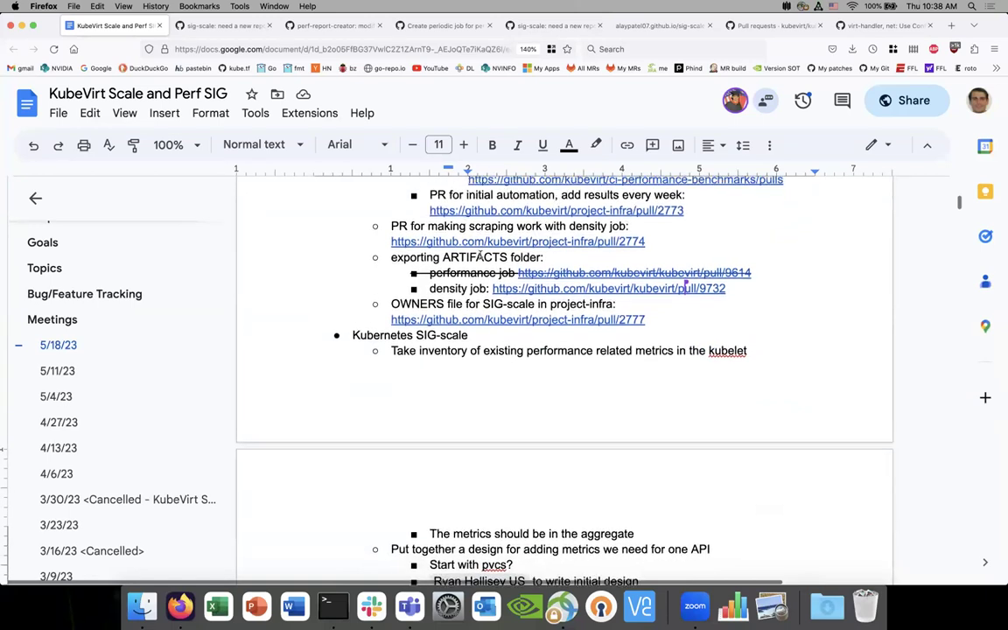
pyautogui.scroll(1, 480, 255)
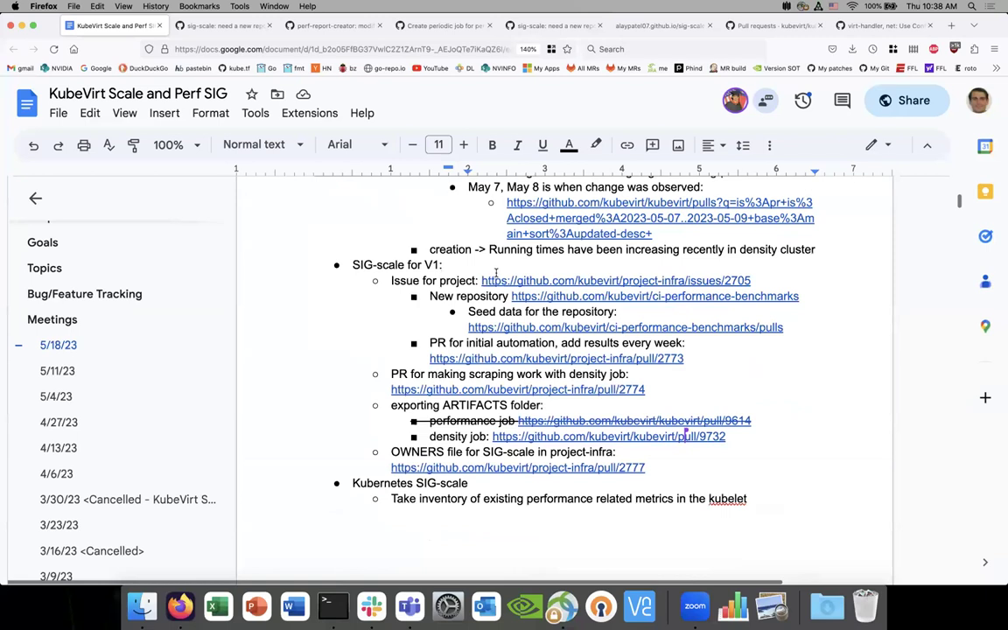
pyautogui.moveTo(646, 467); pyautogui.dragTo(690, 471)
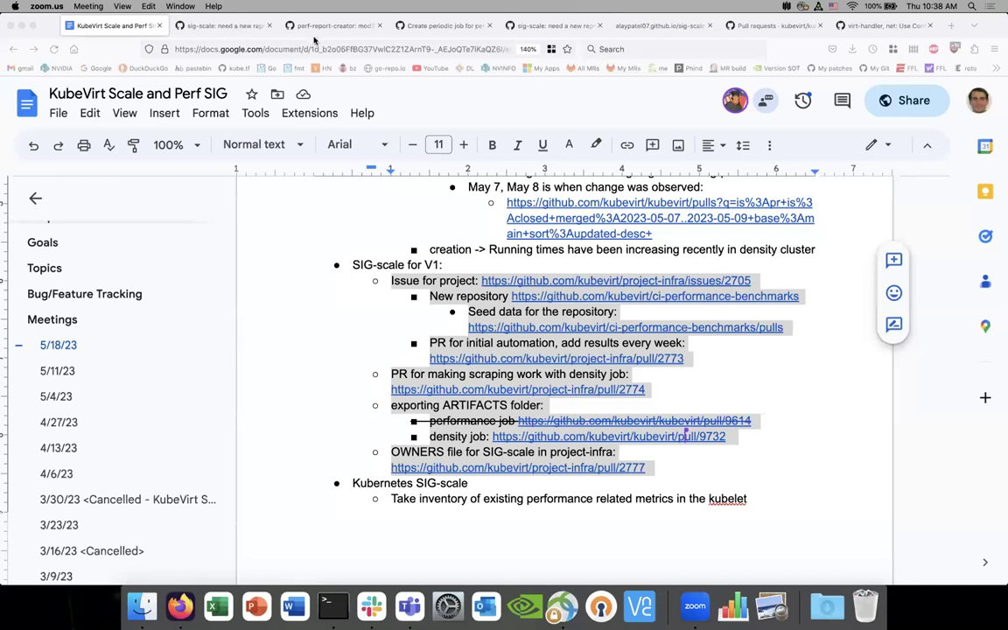
pyautogui.click(223, 25)
# Highlight the unfinished 'aggregate' and 'plot graphs' tasks in issue #2705.
pyautogui.scroll(5, 297, 262)
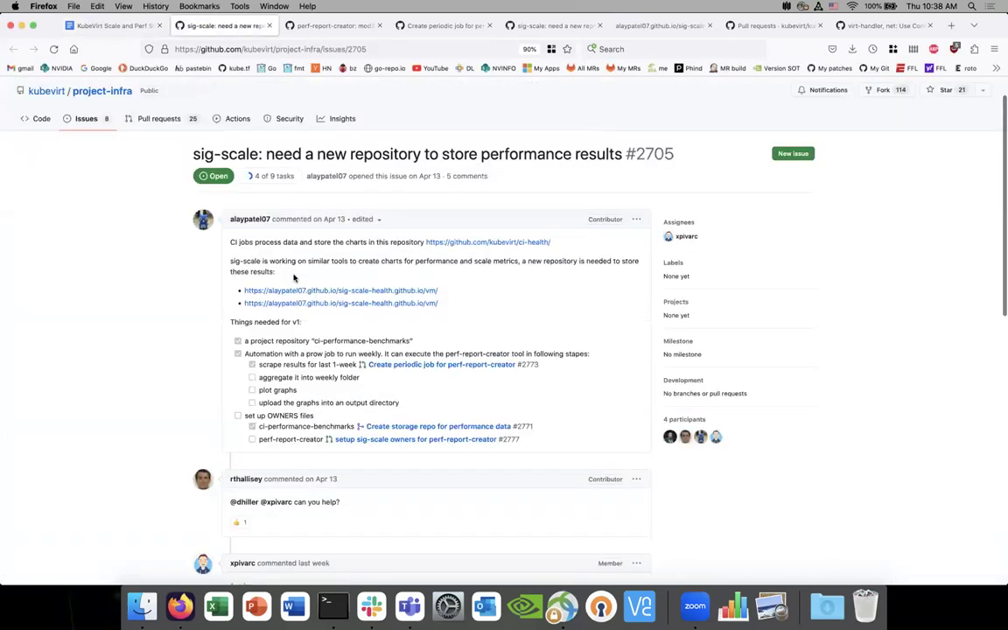
pyautogui.scroll(-1, 294, 277)
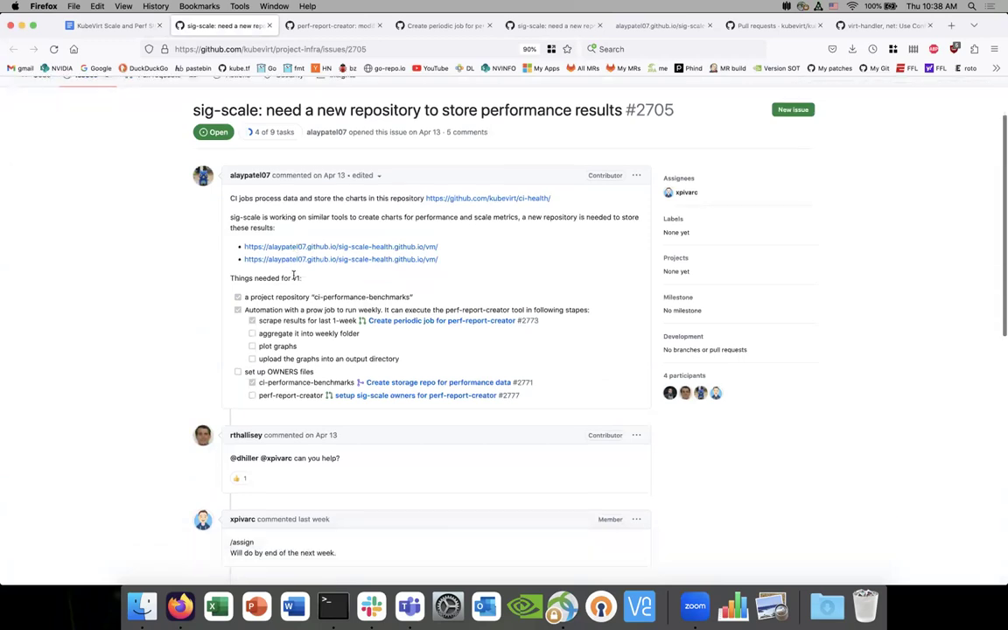
pyautogui.scroll(-1, 304, 347)
pyautogui.moveTo(297, 314); pyautogui.dragTo(258, 301)
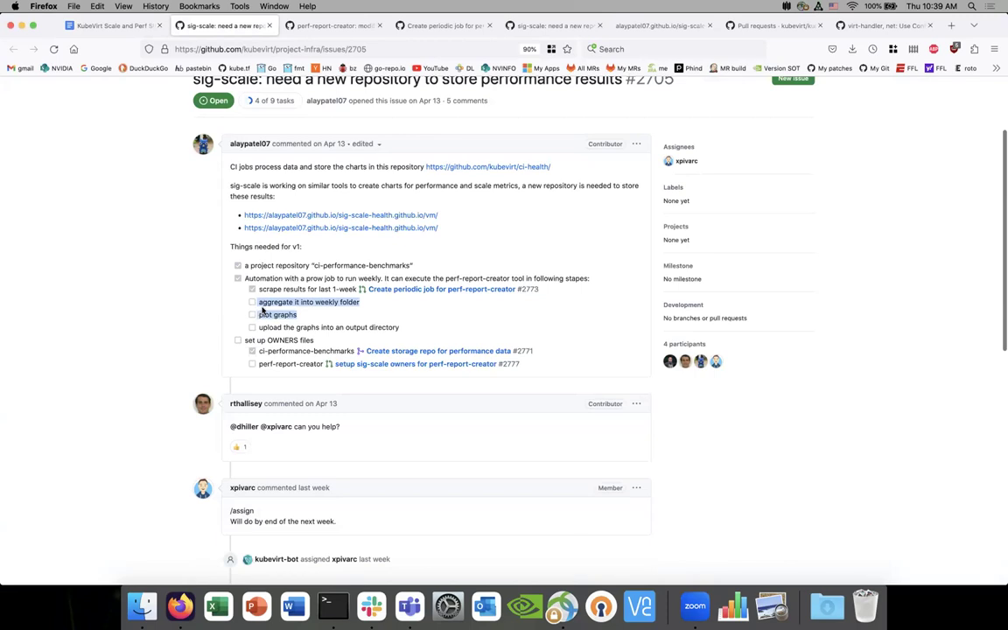
pyautogui.scroll(-1, 316, 323)
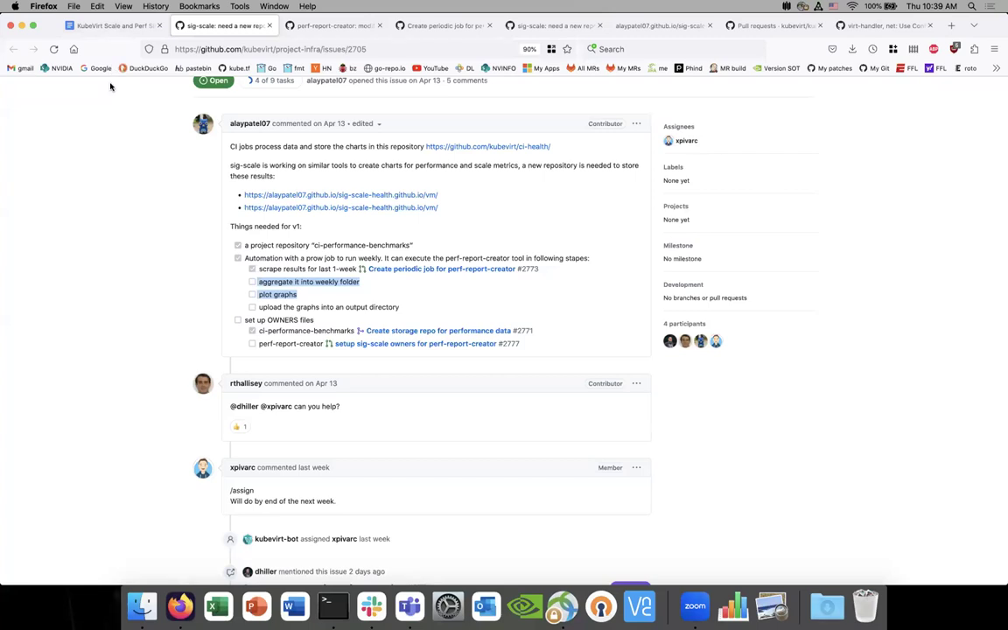
# Select the comment suggesting plot updates run in a postsubmit job.
pyautogui.scroll(-10, 173, 266)
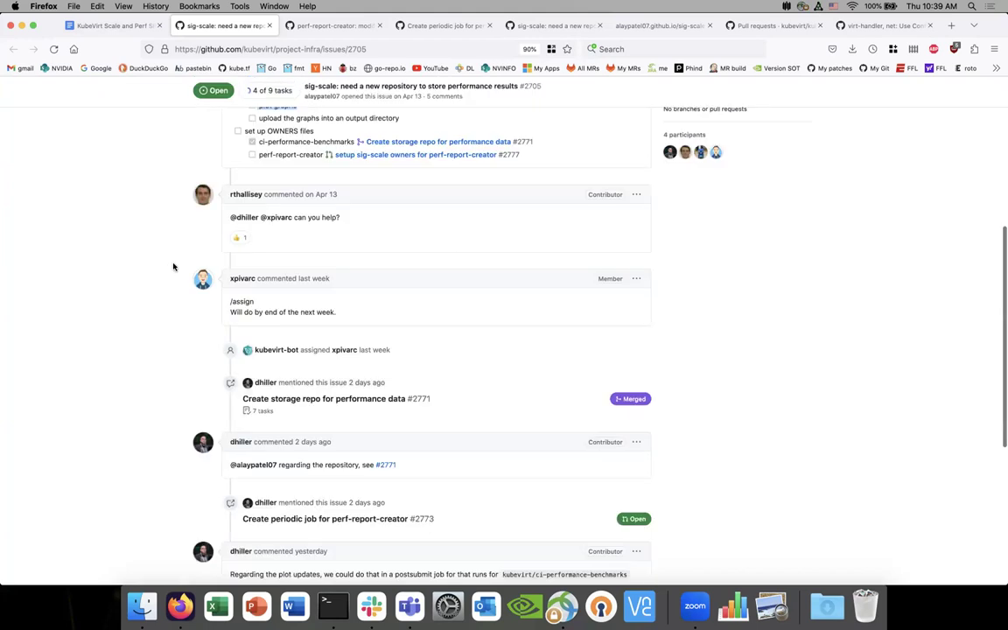
pyautogui.scroll(4, 464, 403)
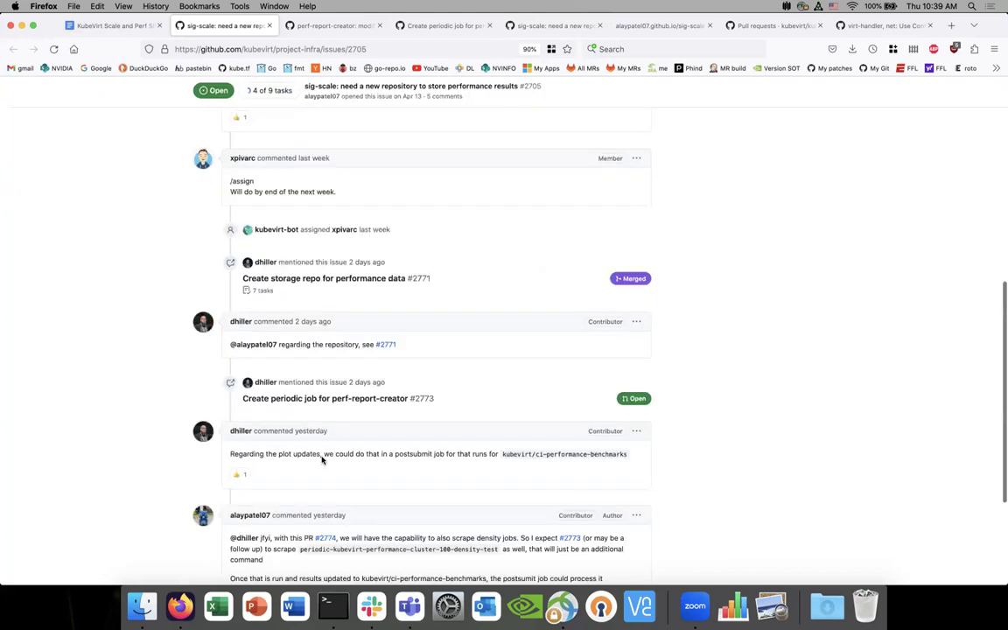
pyautogui.tripleClick(476, 415)
pyautogui.scroll(-2, 463, 402)
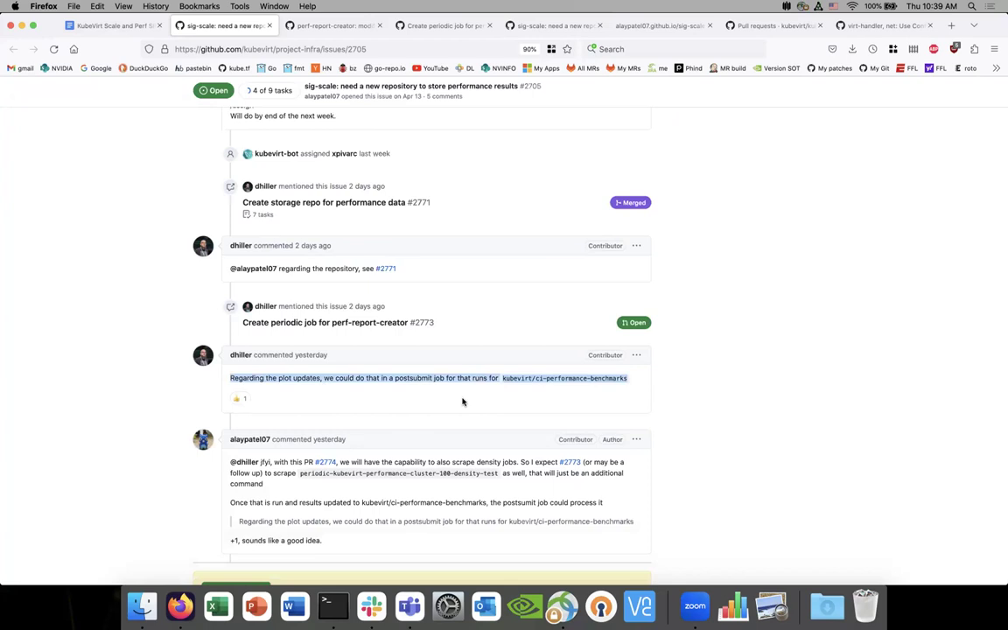
pyautogui.scroll(-2, 463, 403)
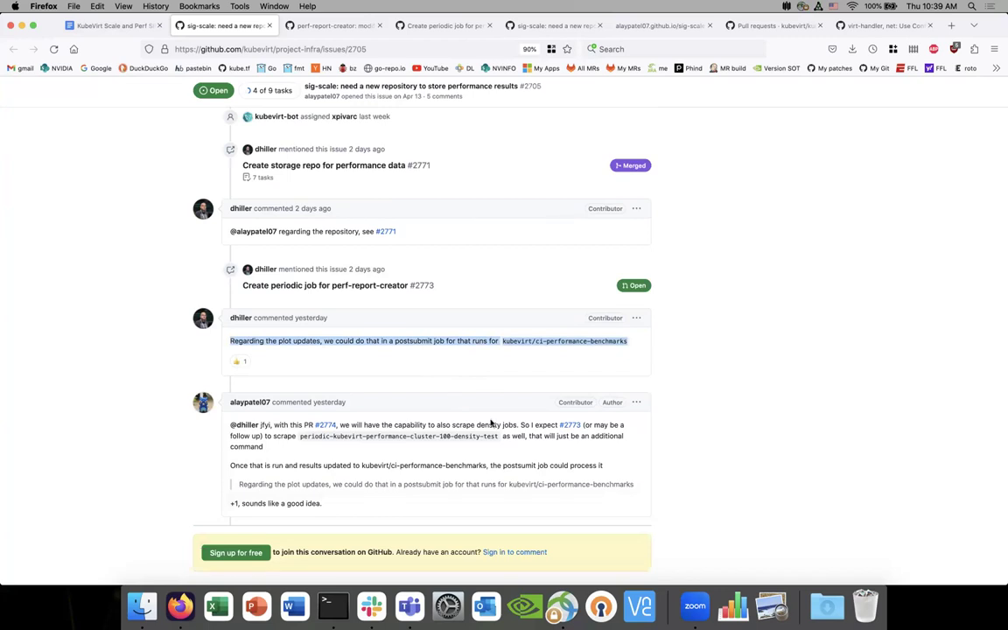
# Open PR #2773 in a new tab and switch to it.
pyautogui.rightClick(574, 426)
pyautogui.click(606, 378)
pyautogui.click(294, 26)
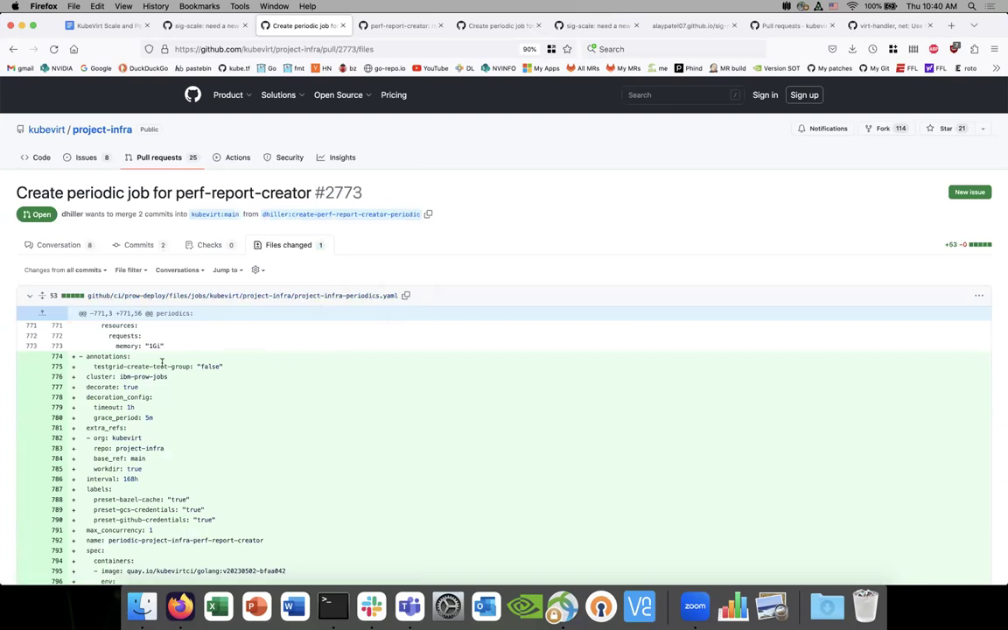
# Anchor line 818's perf-report-creator run command in the job diff.
pyautogui.scroll(-3, 162, 363)
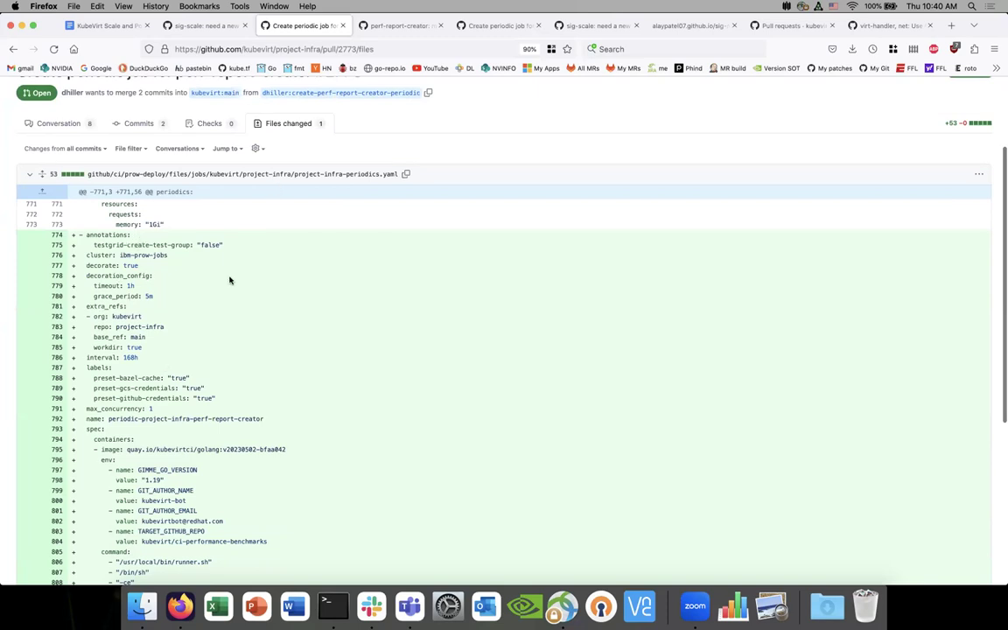
pyautogui.scroll(-5, 230, 280)
pyautogui.scroll(2, 229, 281)
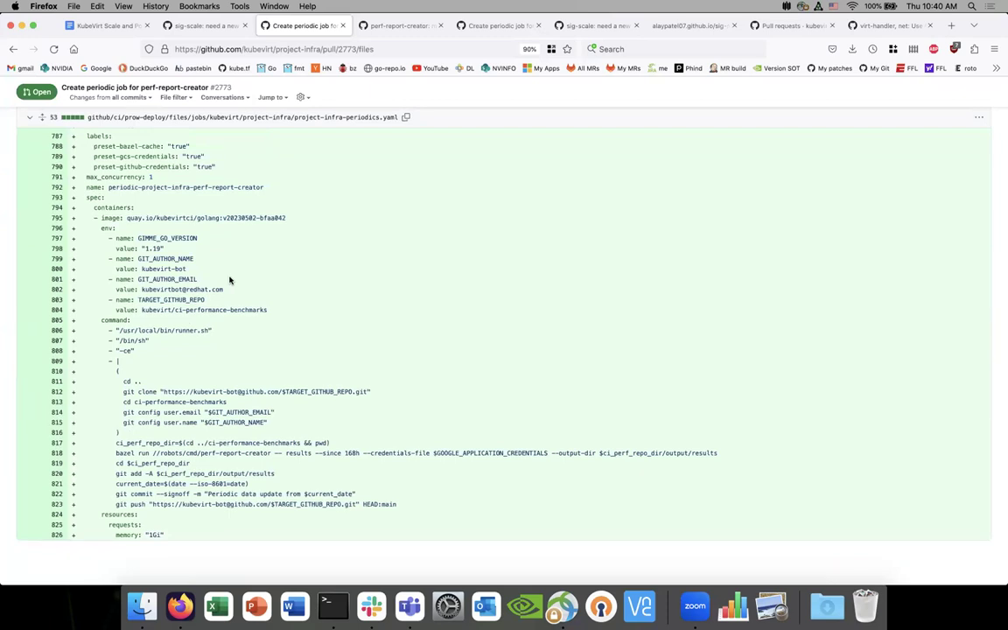
pyautogui.scroll(1, 230, 280)
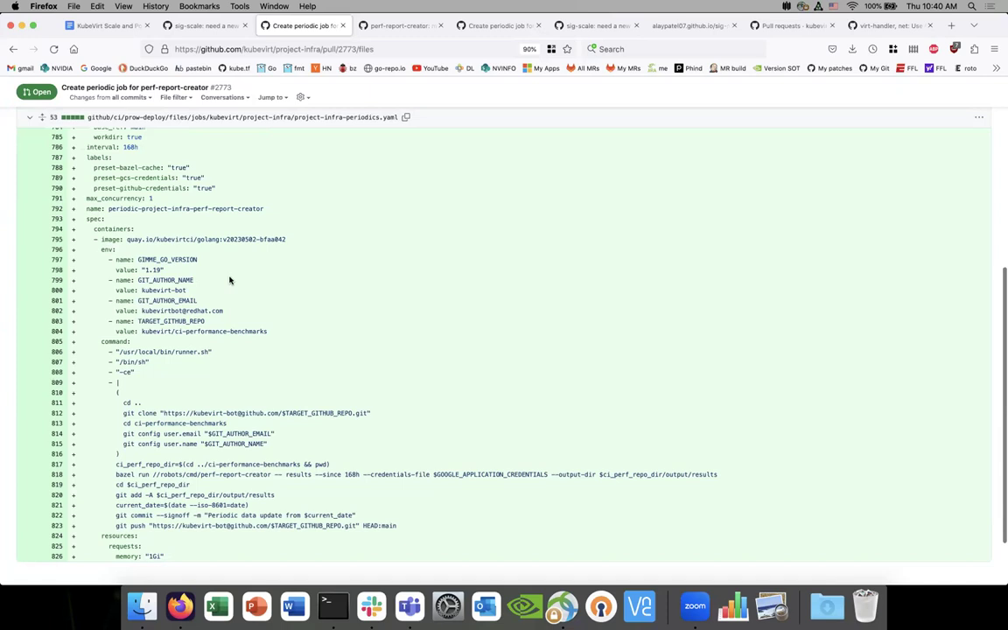
pyautogui.scroll(1, 230, 280)
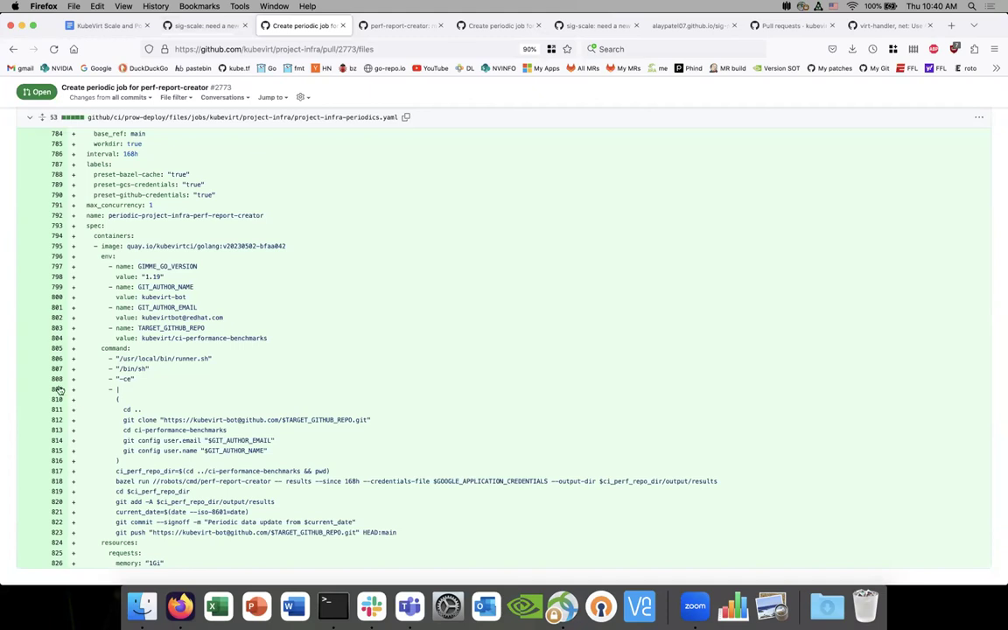
pyautogui.click(57, 482)
# Go back to the issue #2705 page.
pyautogui.scroll(-1, 147, 403)
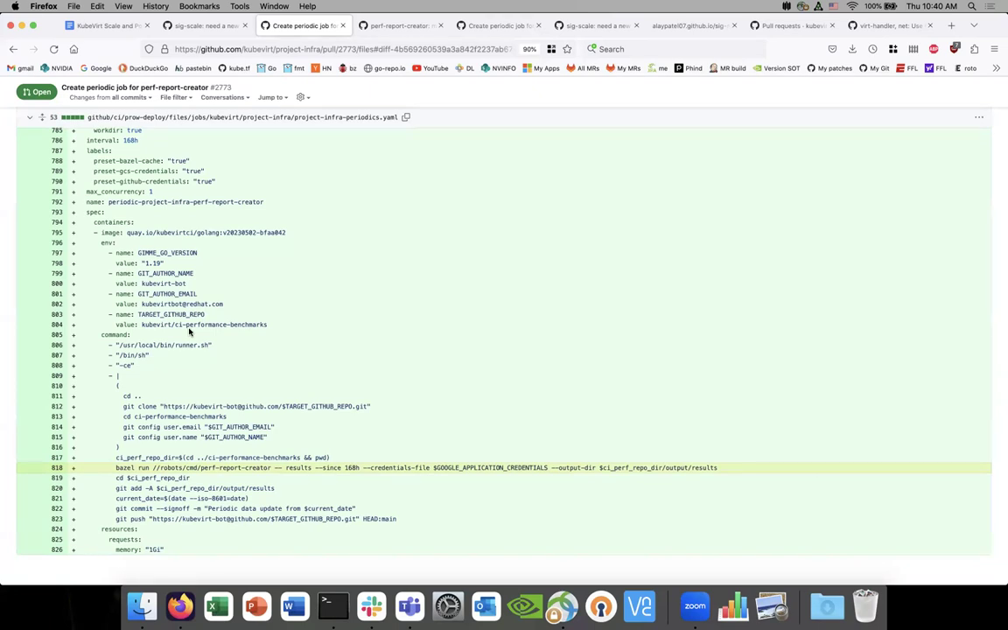
pyautogui.scroll(1, 189, 331)
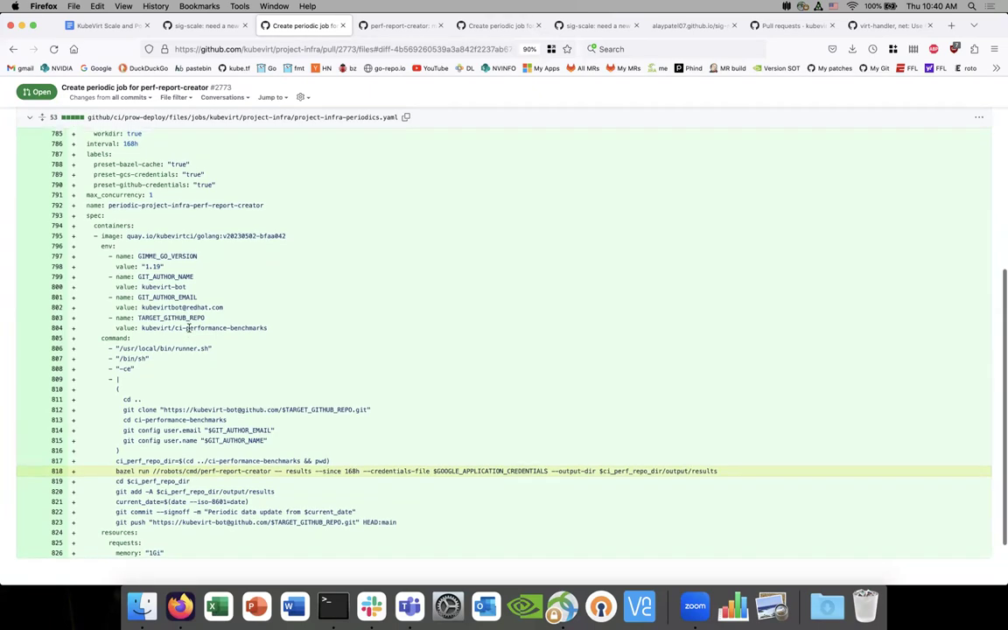
pyautogui.click(173, 28)
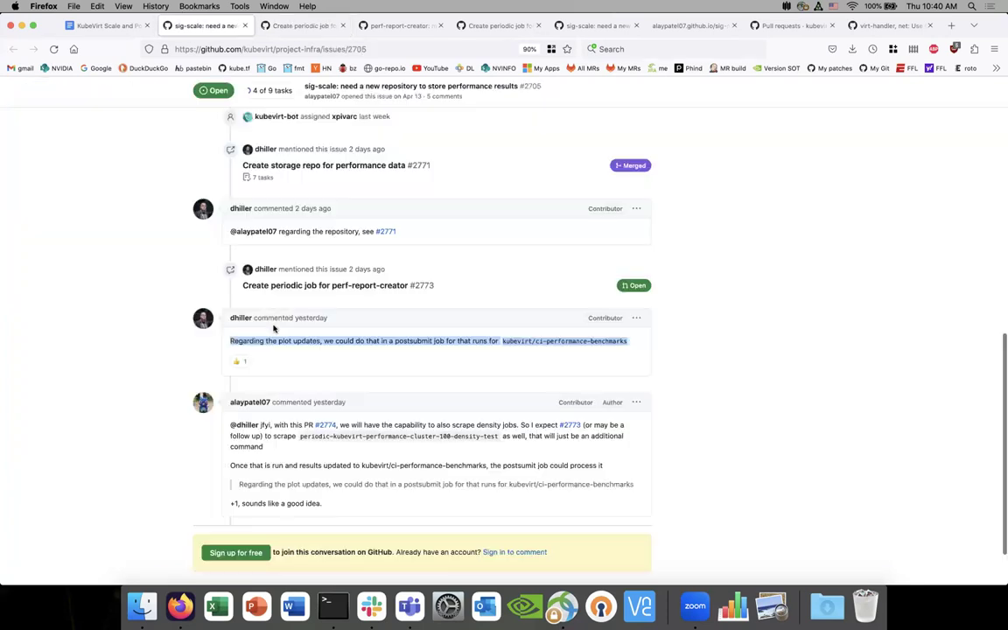
# Pick out 'postsubmit' in the comment, then scroll up to the issue description and v1 task list.
pyautogui.click(376, 348)
pyautogui.doubleClick(407, 342)
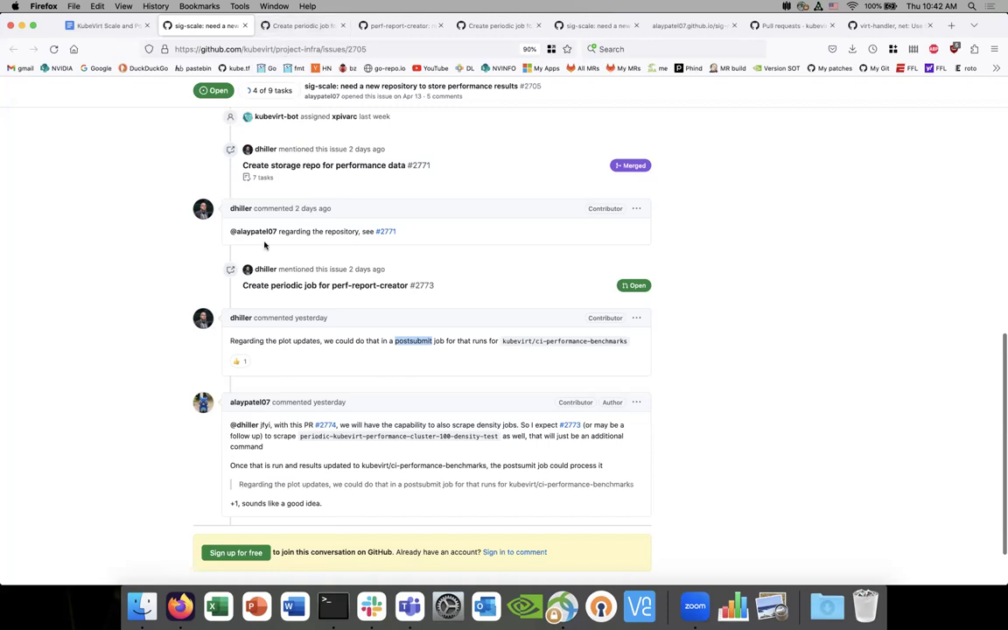
pyautogui.scroll(10, 259, 242)
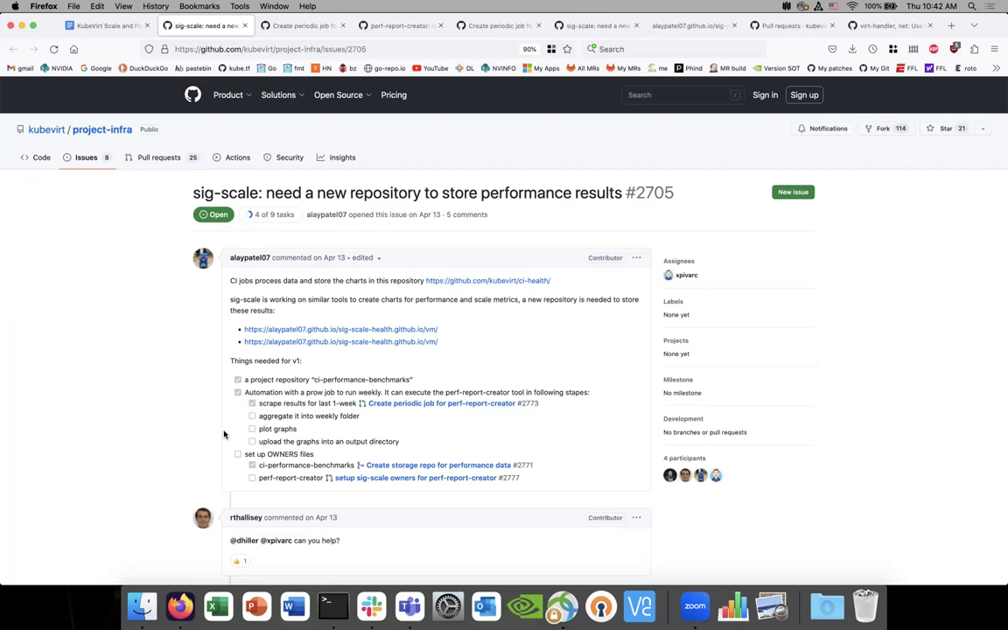
# Open PR #2777 'setup sig-scale owners for perf-report-creator' in a new tab and view it.
pyautogui.rightClick(378, 477)
pyautogui.click(411, 417)
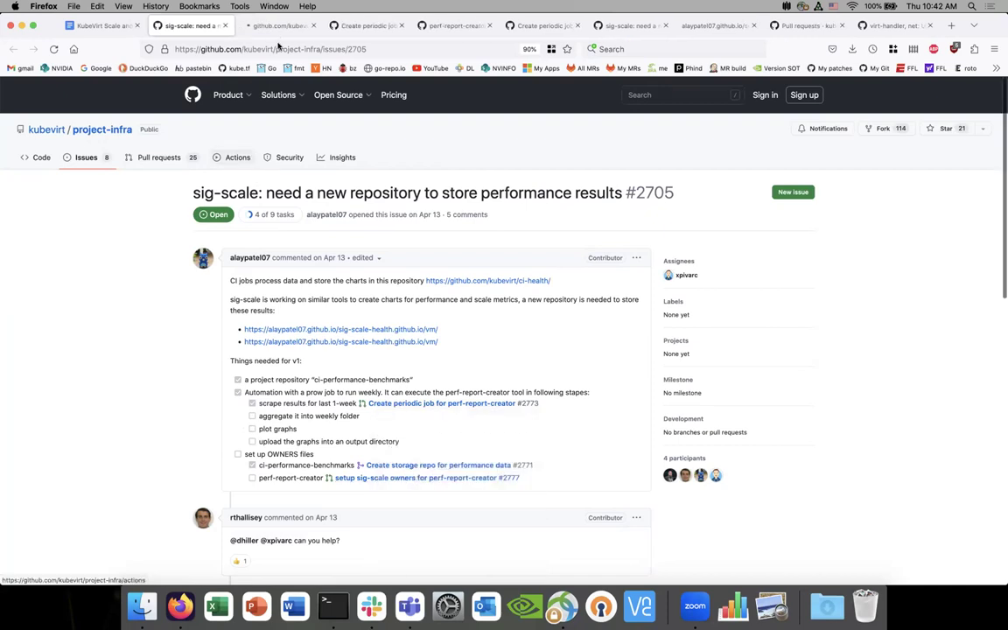
pyautogui.click(279, 26)
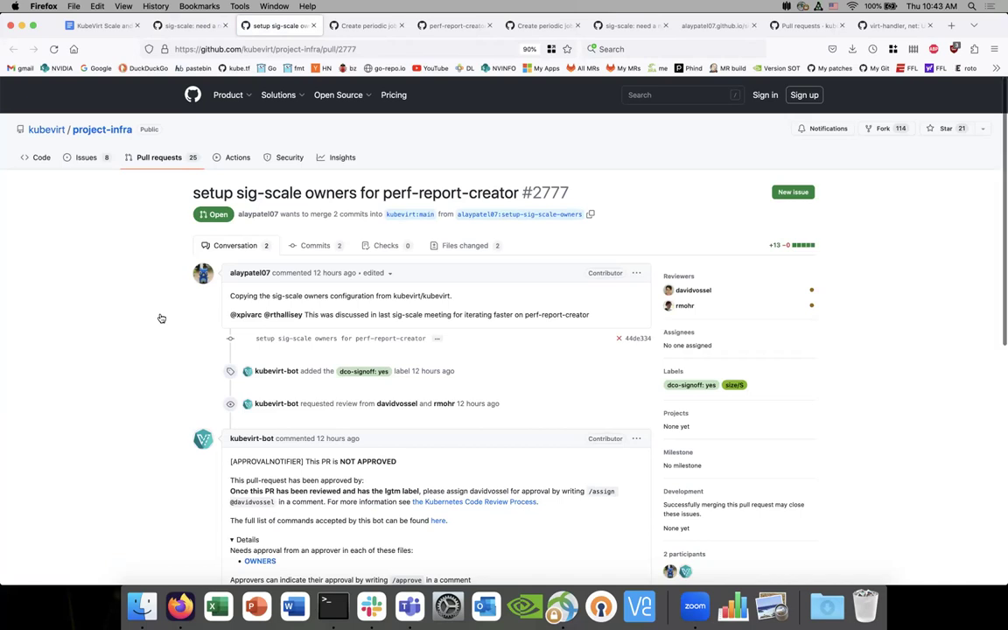
pyautogui.scroll(-1, 161, 318)
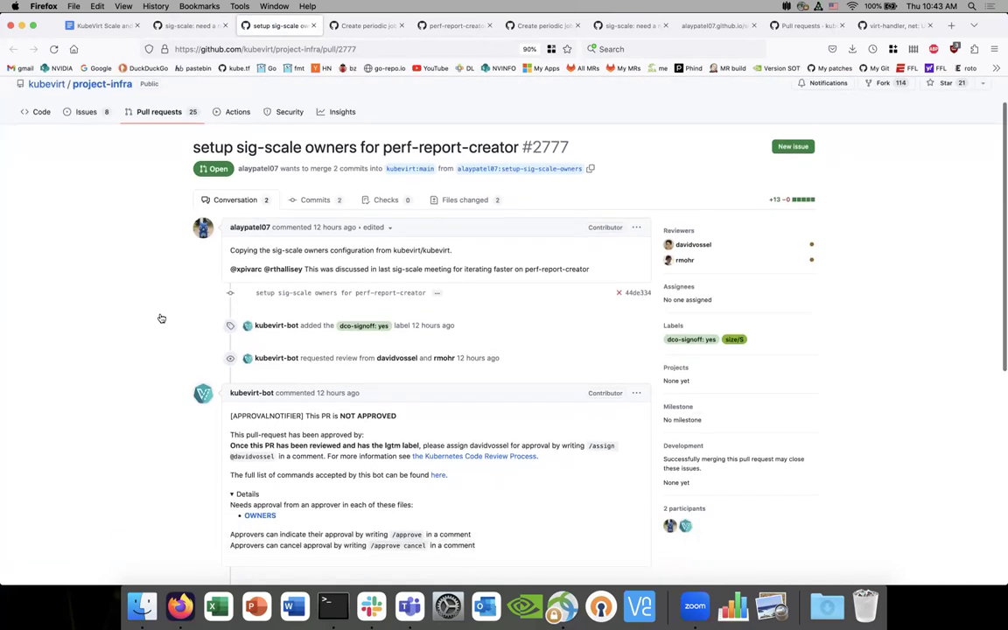
pyautogui.scroll(-4, 161, 318)
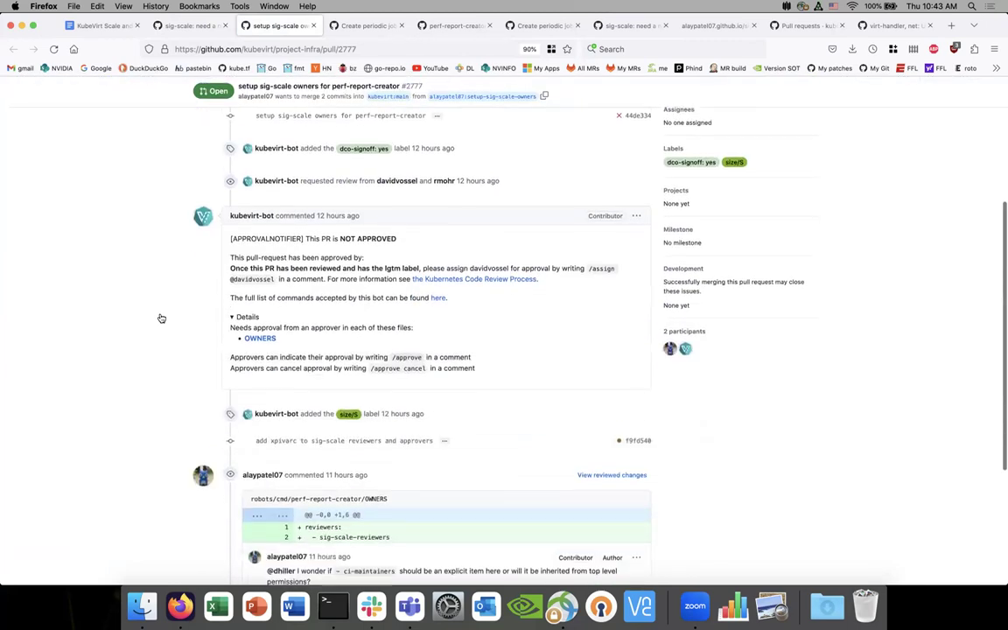
pyautogui.scroll(-1, 161, 318)
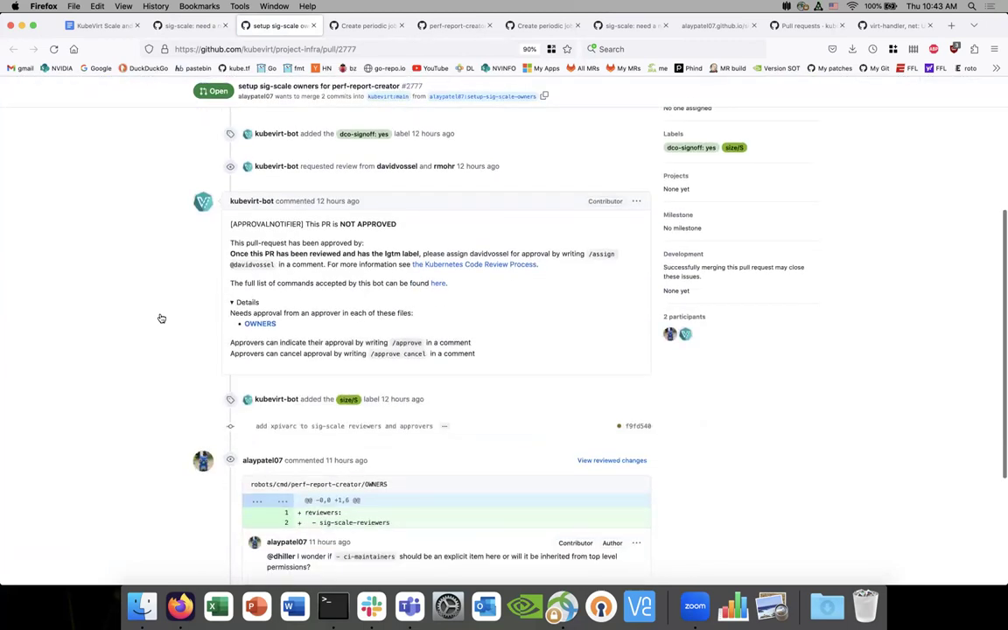
pyautogui.scroll(-1, 161, 317)
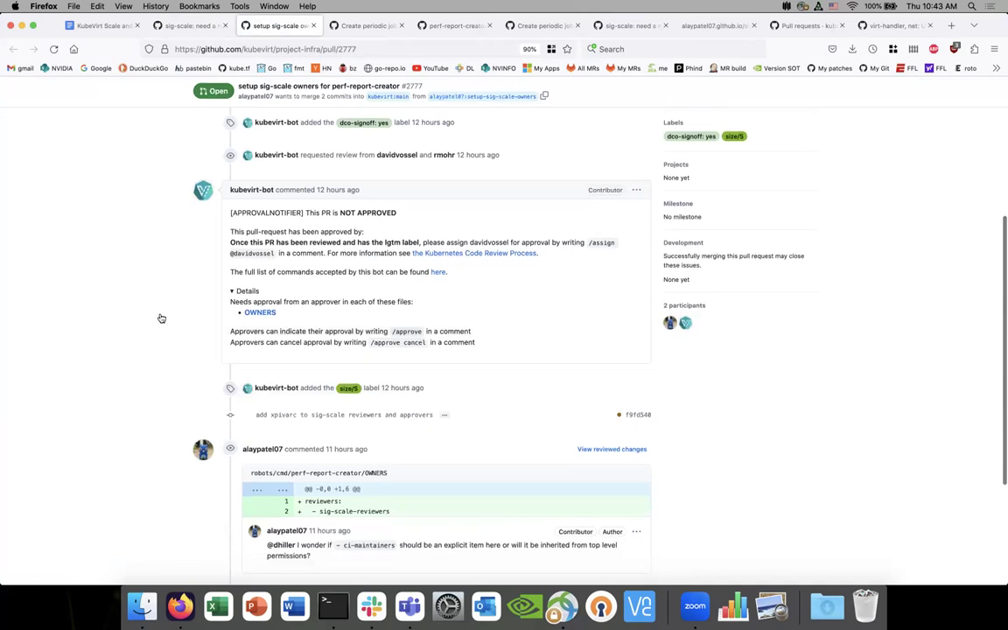
pyautogui.scroll(-5, 161, 318)
pyautogui.scroll(6, 161, 318)
pyautogui.scroll(3, 161, 318)
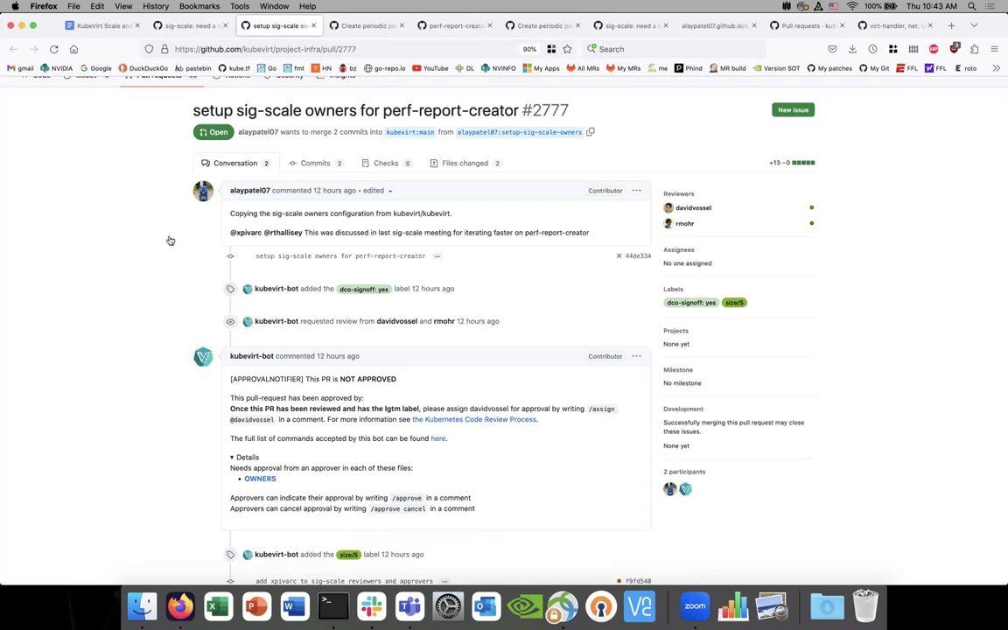
# Back on issue #2705, select 'postsubmit' in the latest comment about plot updates.
pyautogui.click(191, 25)
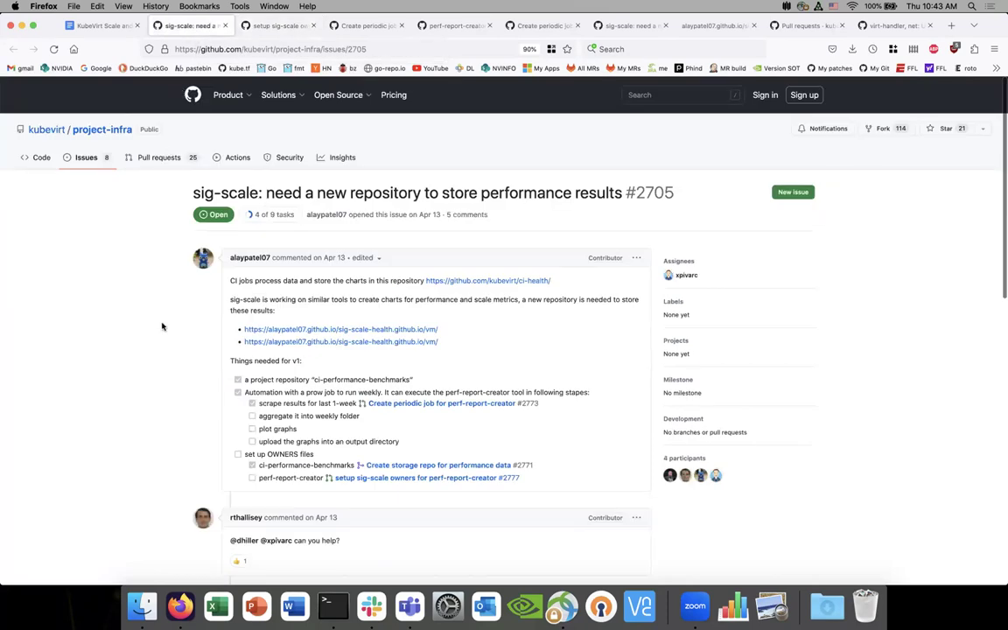
pyautogui.scroll(-15, 162, 326)
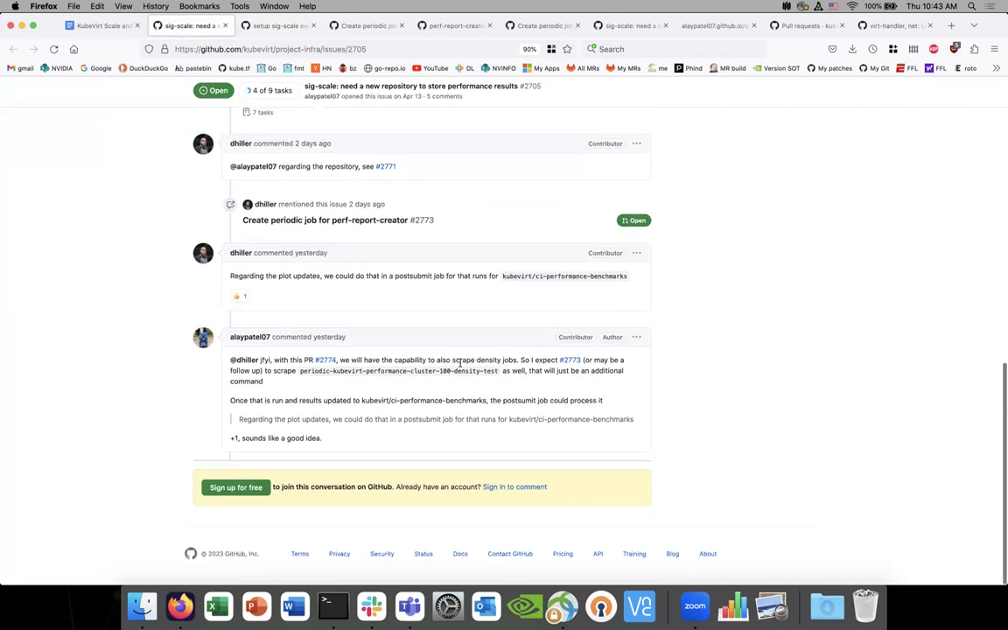
pyautogui.doubleClick(413, 275)
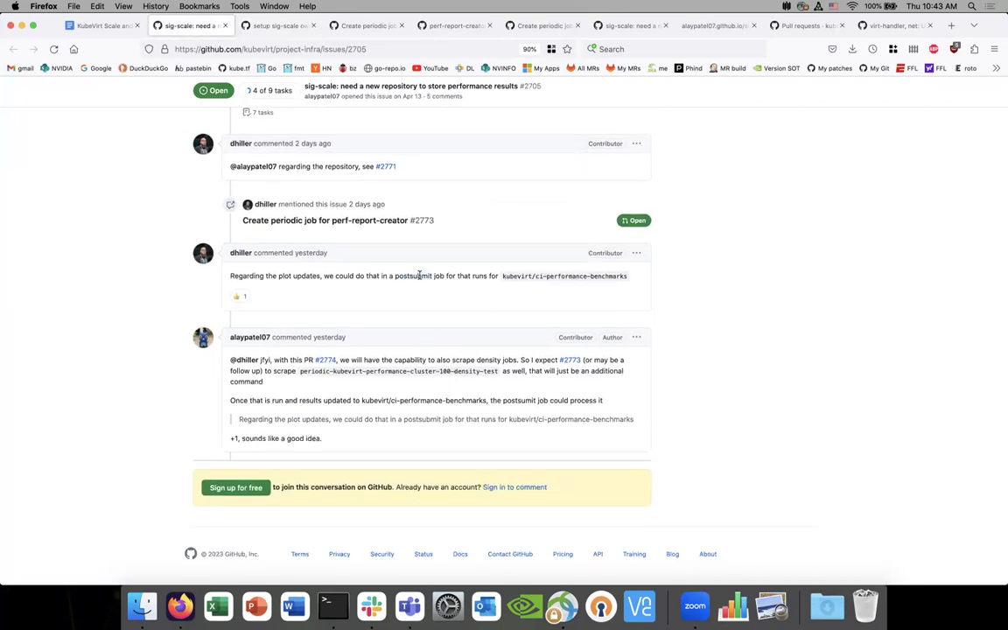
pyautogui.tripleClick(419, 276)
pyautogui.doubleClick(415, 277)
# Follow the notes' density job link to PR #9732, skim it, and return to the notes.
pyautogui.click(112, 27)
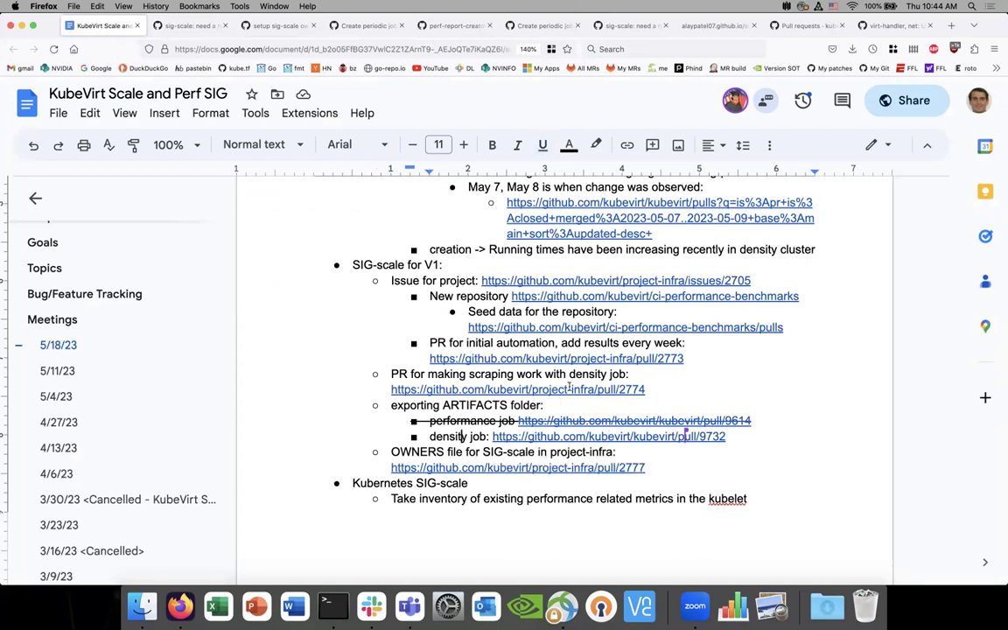
pyautogui.click(525, 459)
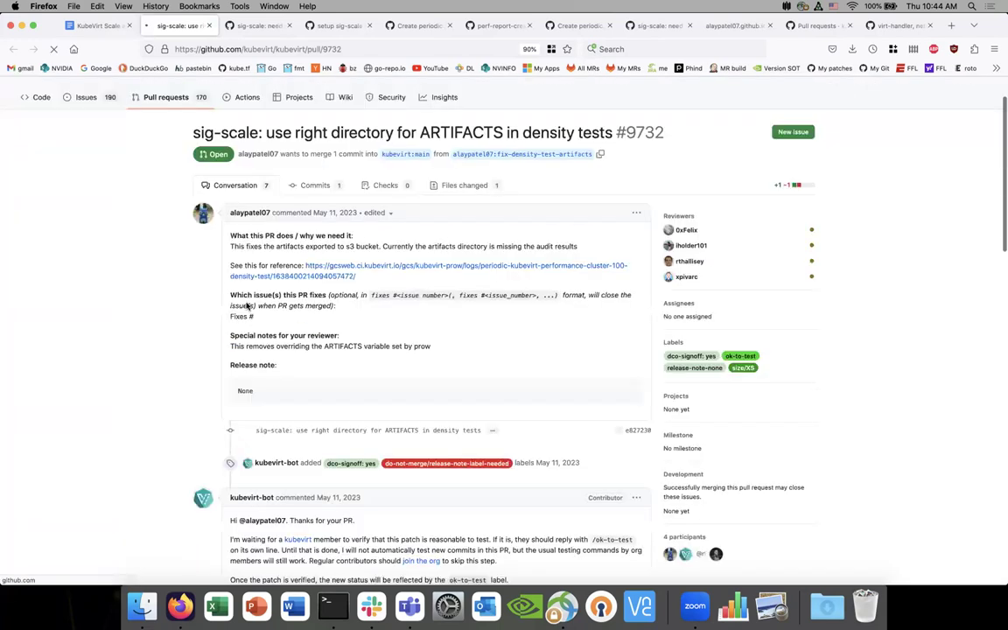
pyautogui.scroll(-10, 303, 334)
pyautogui.scroll(10, 304, 333)
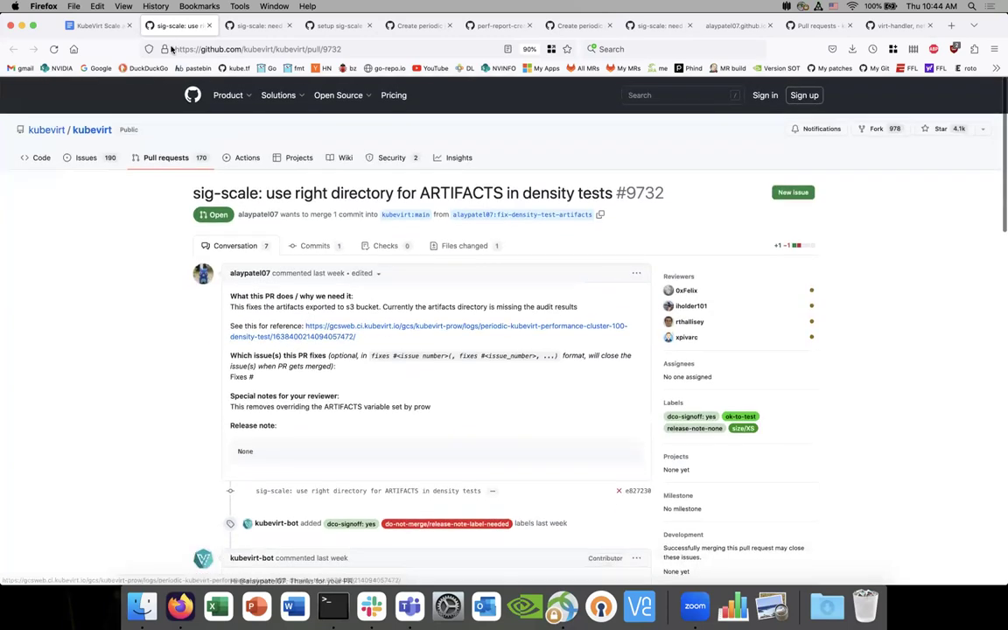
pyautogui.click(96, 26)
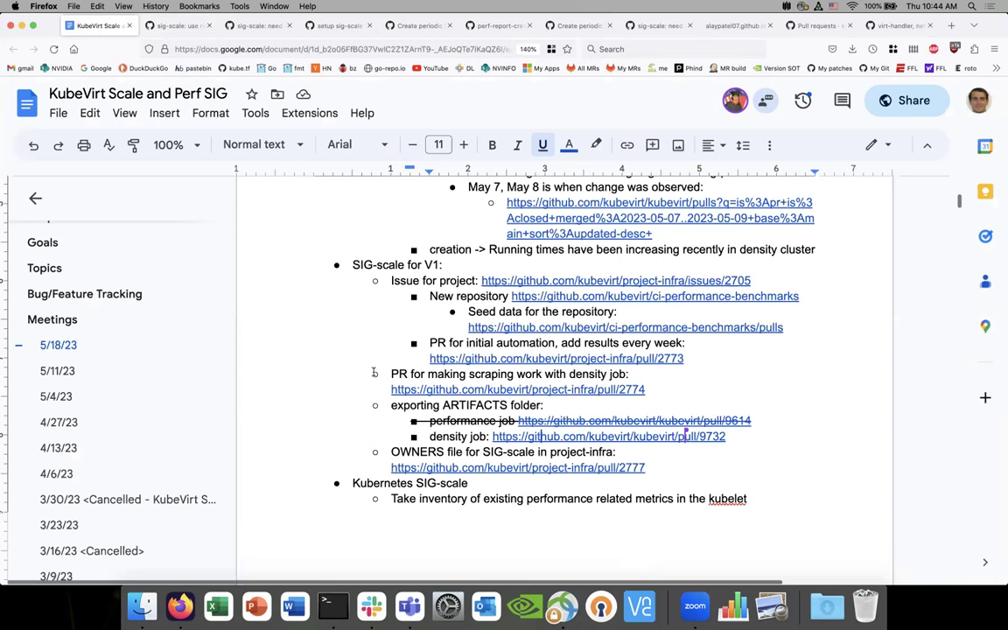
# Scroll to the 5/18/23 entry, bring Zoom forward, then reselect the notes window via Mission Control.
pyautogui.scroll(-1, 375, 371)
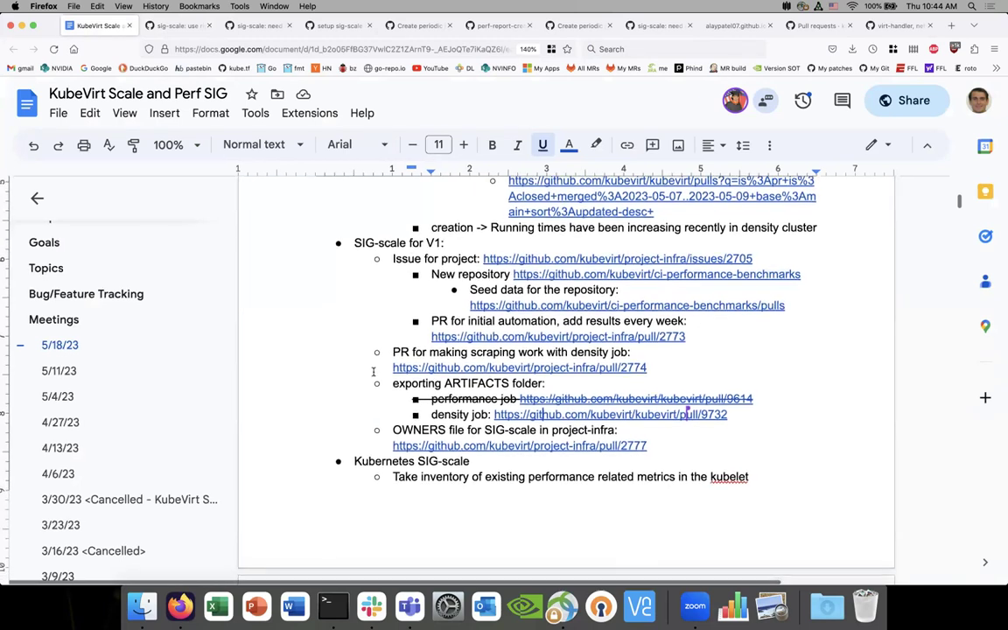
pyautogui.scroll(5, 373, 372)
pyautogui.scroll(5, 373, 372)
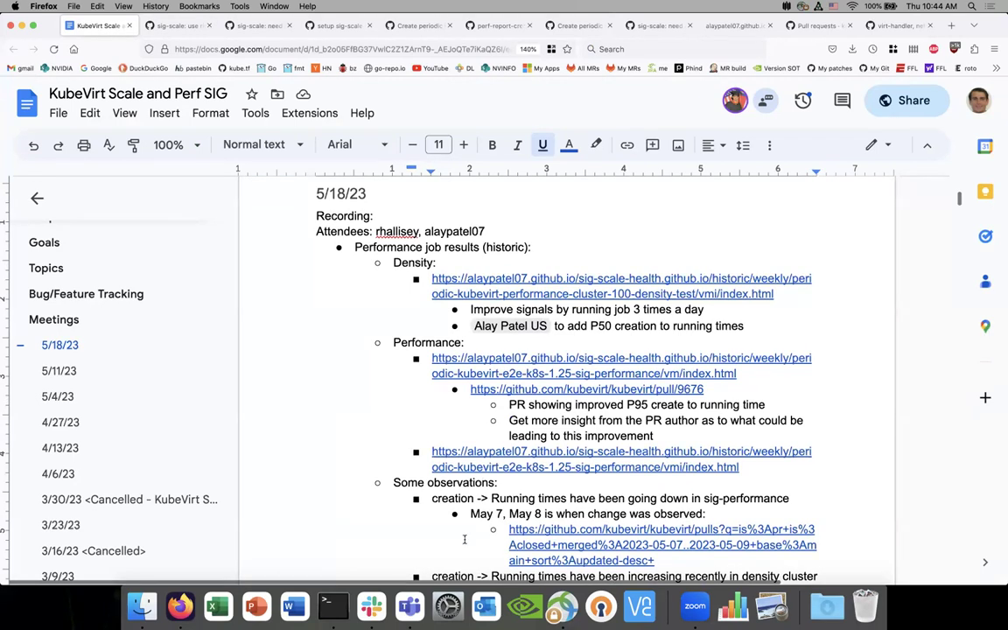
pyautogui.click(698, 614)
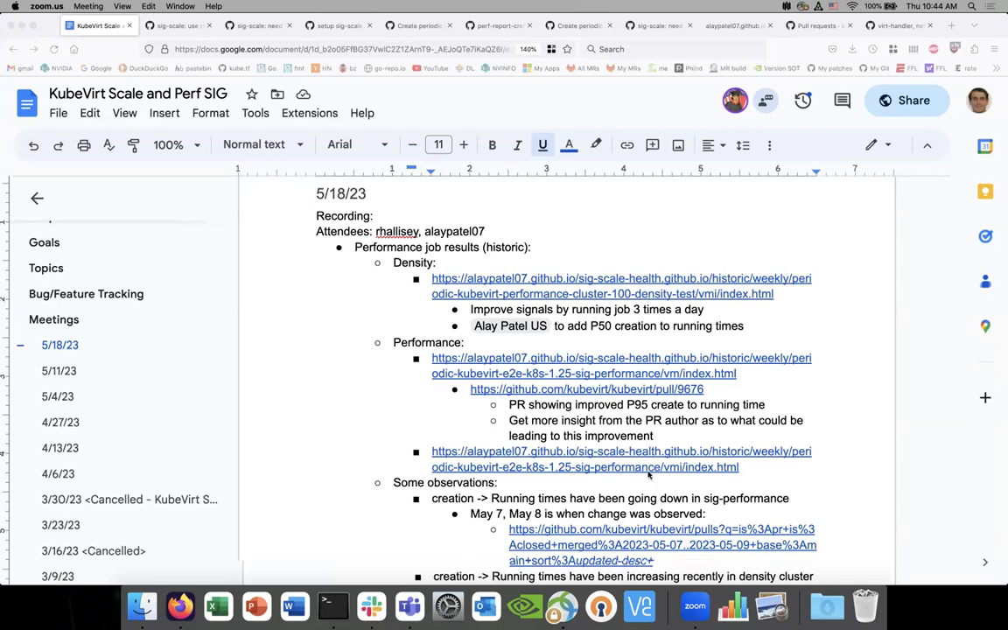
pyautogui.hotkey('ctrl', 'Up')
pyautogui.click(516, 459)
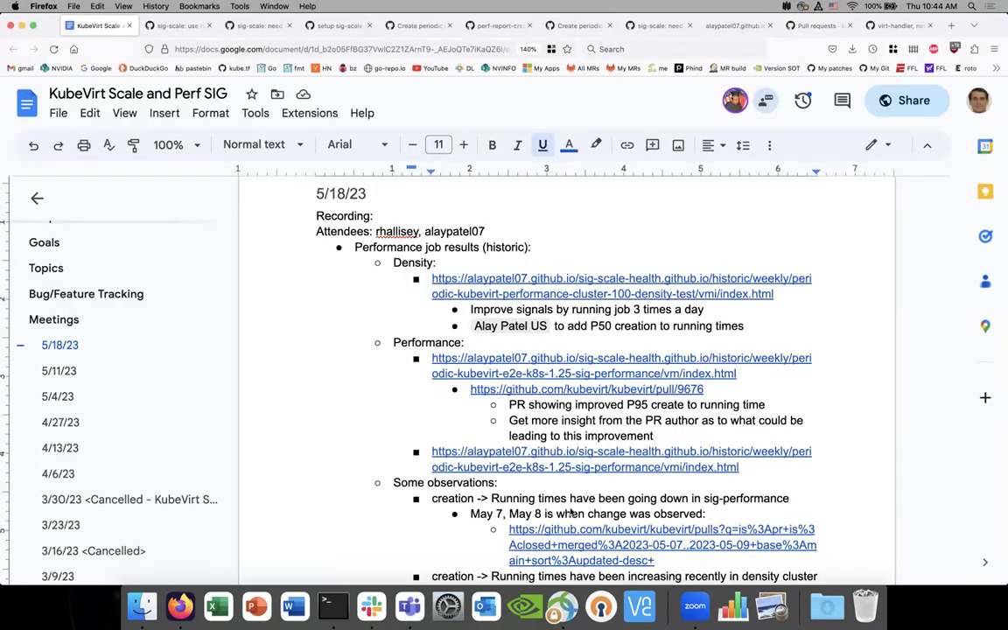